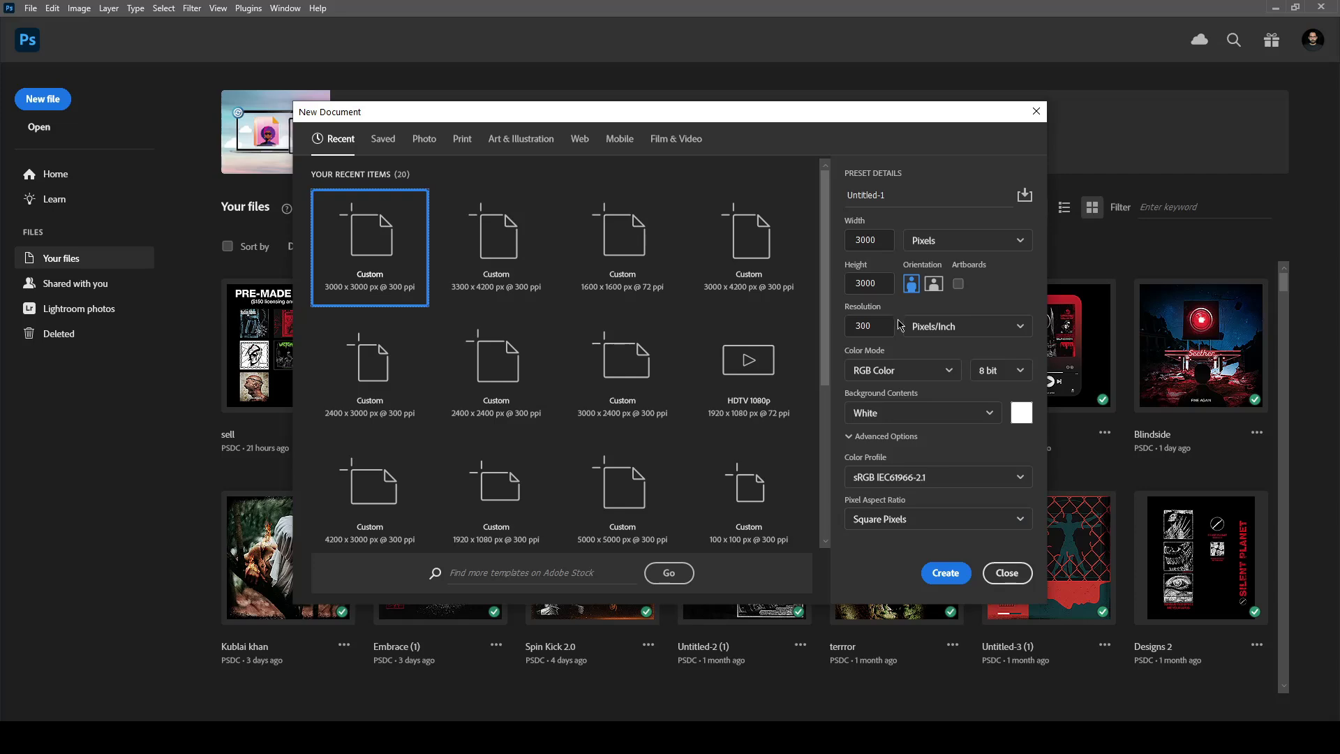
Create a 3000 × 3000 px RGB document at 300 ppi with a white background and paste in the bagged CD reference image.
{"action": "left_click", "coordinate": [946, 572]}
{"action": "key", "text": "ctrl+v"}
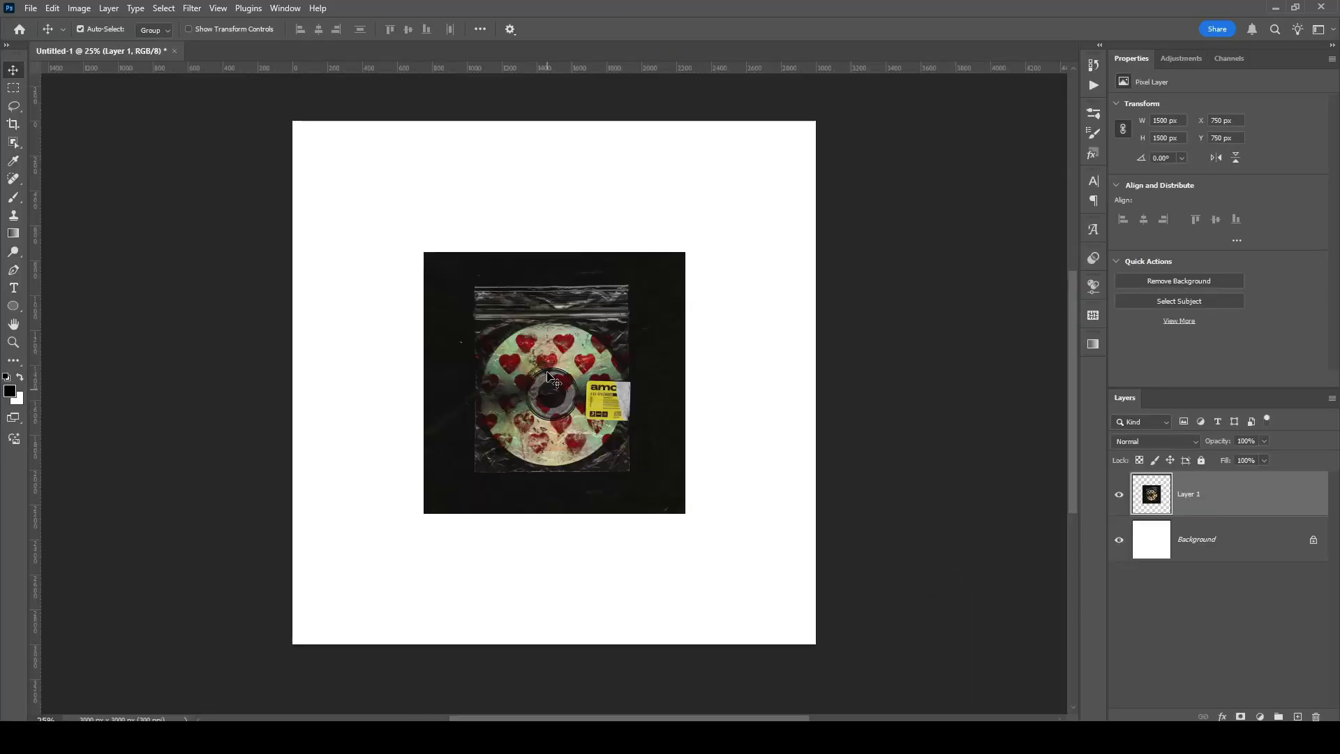
Scale the reference image to 67.20% and place it flush in the canvas's upper-left corner.
{"action": "left_click_drag", "start_coordinate": [567, 377], "coordinate": [543, 310]}
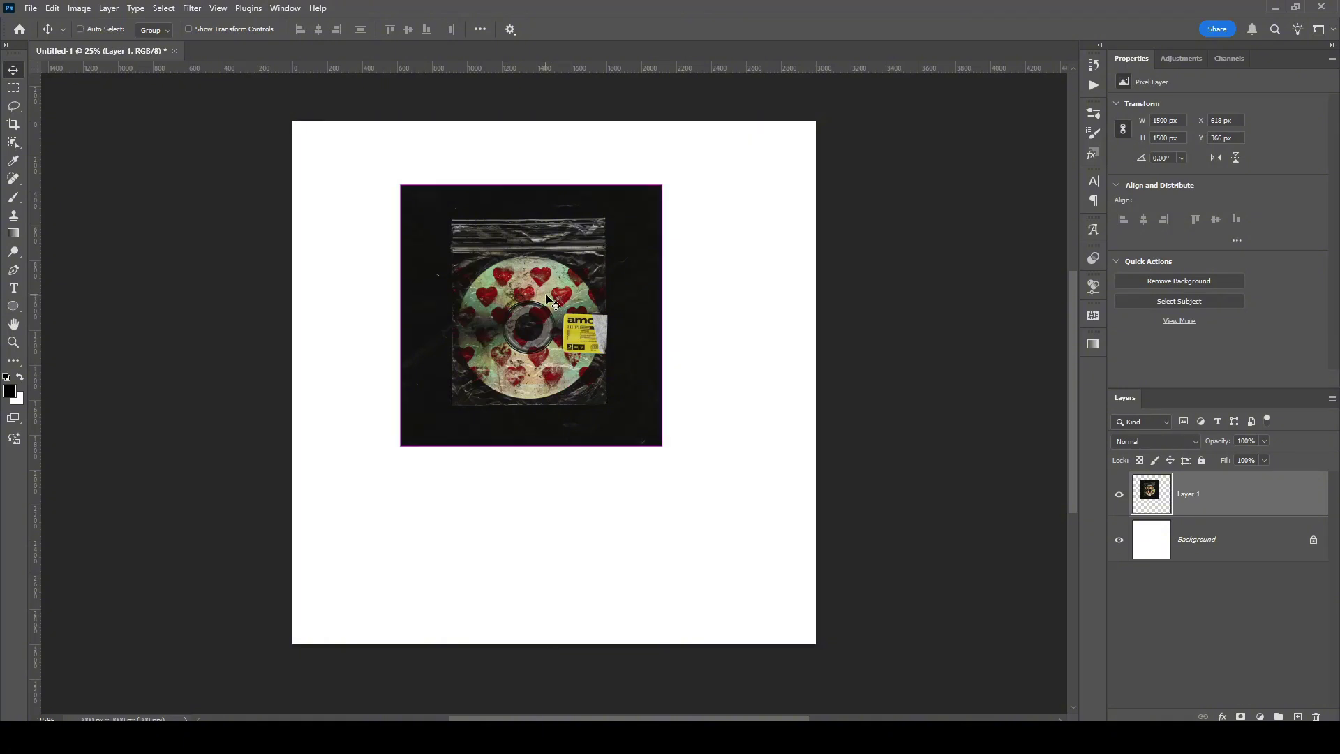
{"action": "key", "text": "ctrl+t"}
{"action": "left_click_drag", "start_coordinate": [660, 445], "coordinate": [576, 361]}
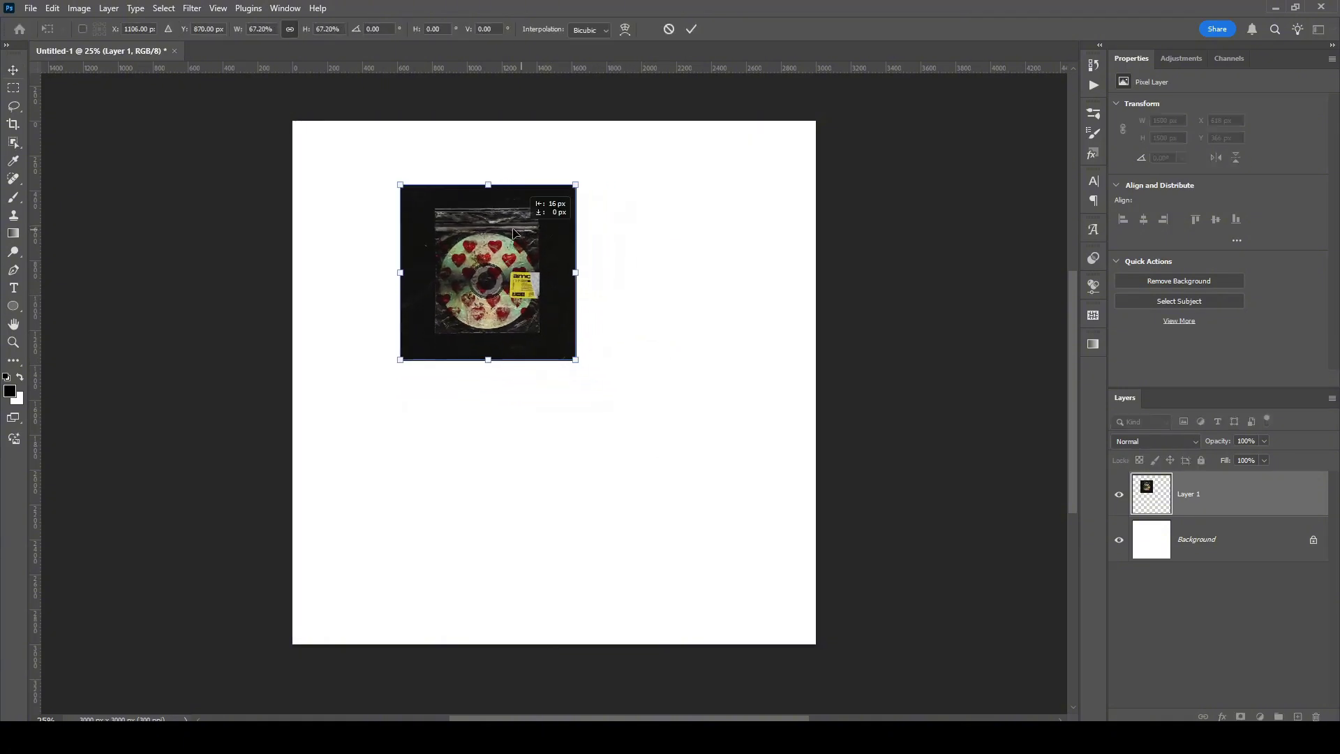
{"action": "left_click_drag", "start_coordinate": [513, 233], "coordinate": [406, 169]}
{"action": "left_click", "coordinate": [691, 30]}
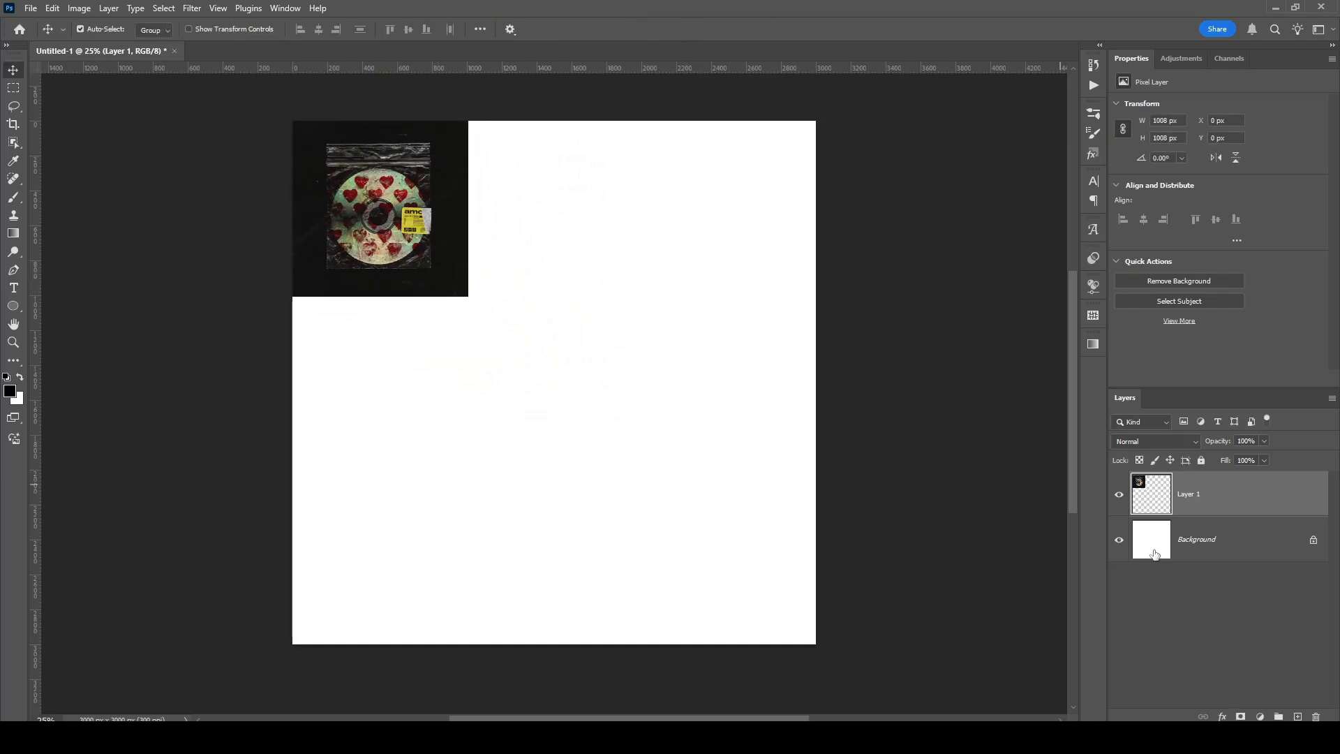
Replace the white background with a black solid colour fill layer and delete the fill layer's mask.
{"action": "left_click", "coordinate": [1239, 545]}
{"action": "left_click", "coordinate": [1260, 717]}
{"action": "left_click", "coordinate": [1253, 472]}
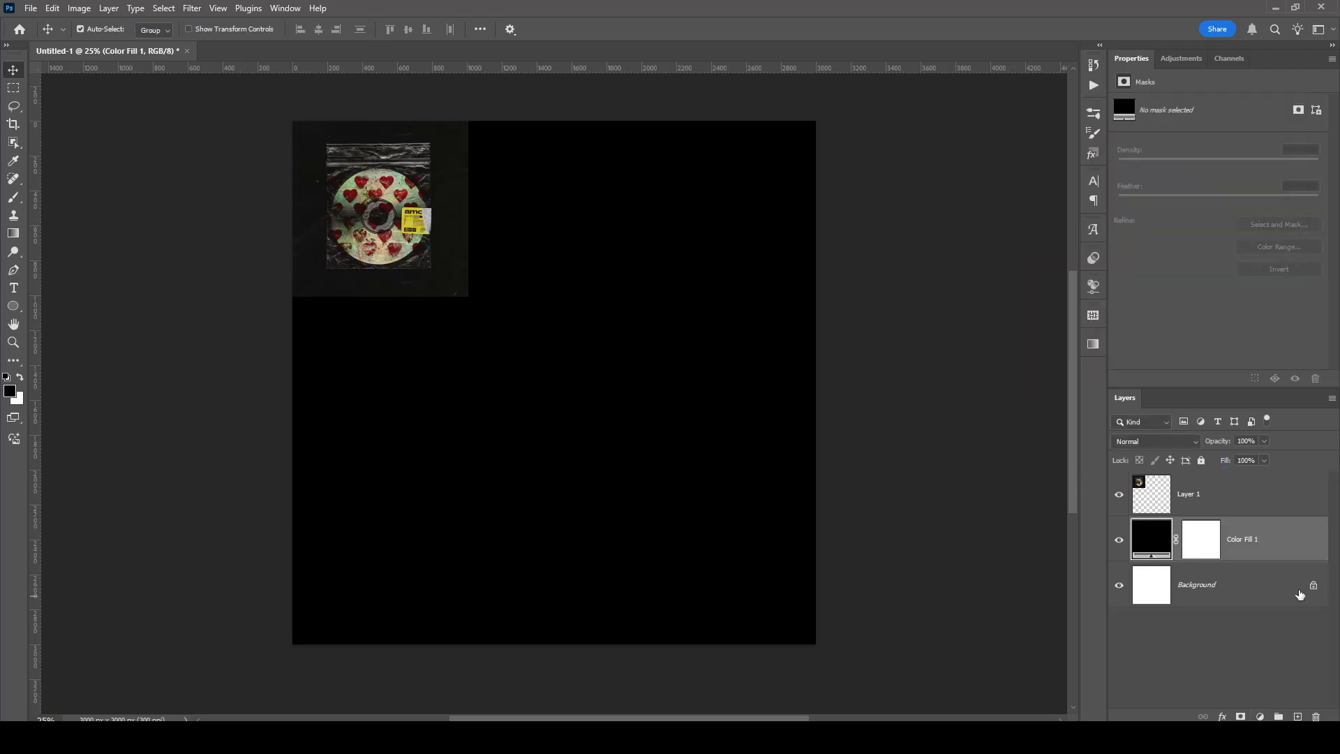
{"action": "right_click", "coordinate": [1211, 539]}
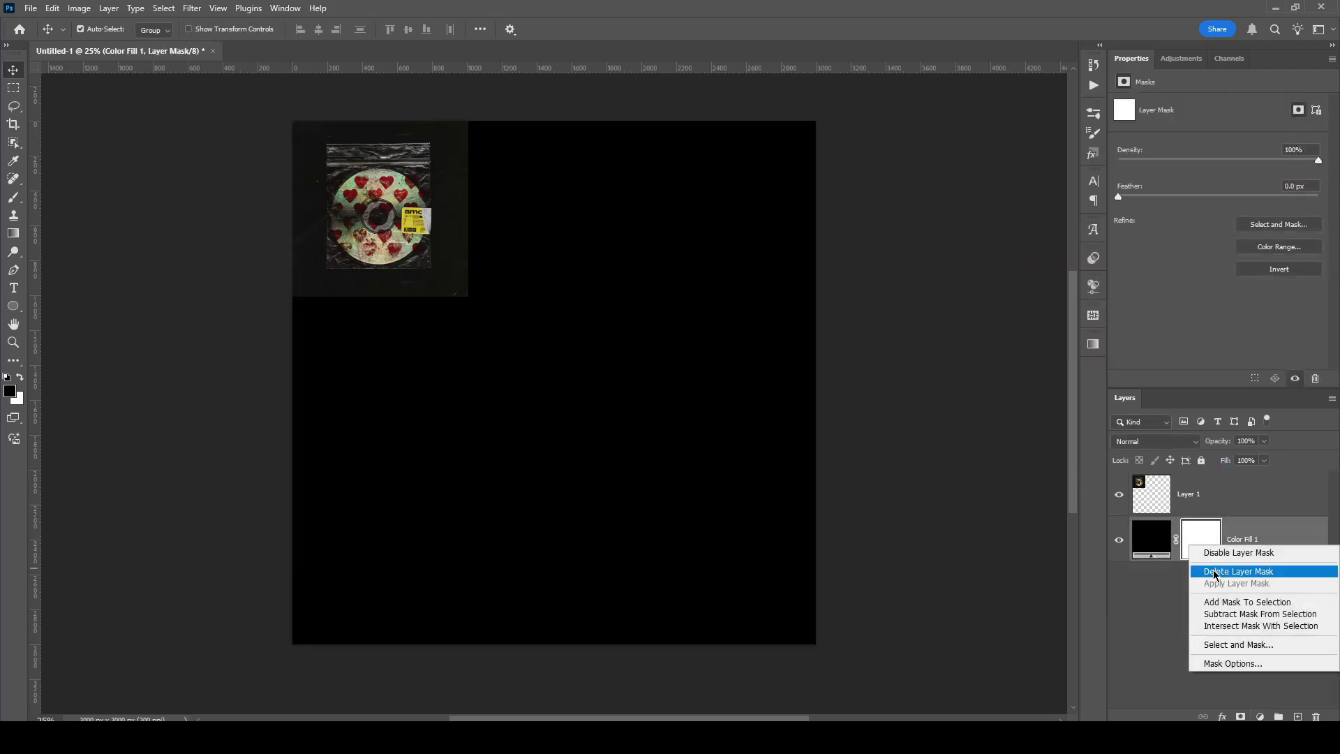
{"action": "left_click", "coordinate": [1218, 572]}
Rename the black fill layer BG, give it a Violet label and lock it completely.
{"action": "double_click", "coordinate": [1195, 540]}
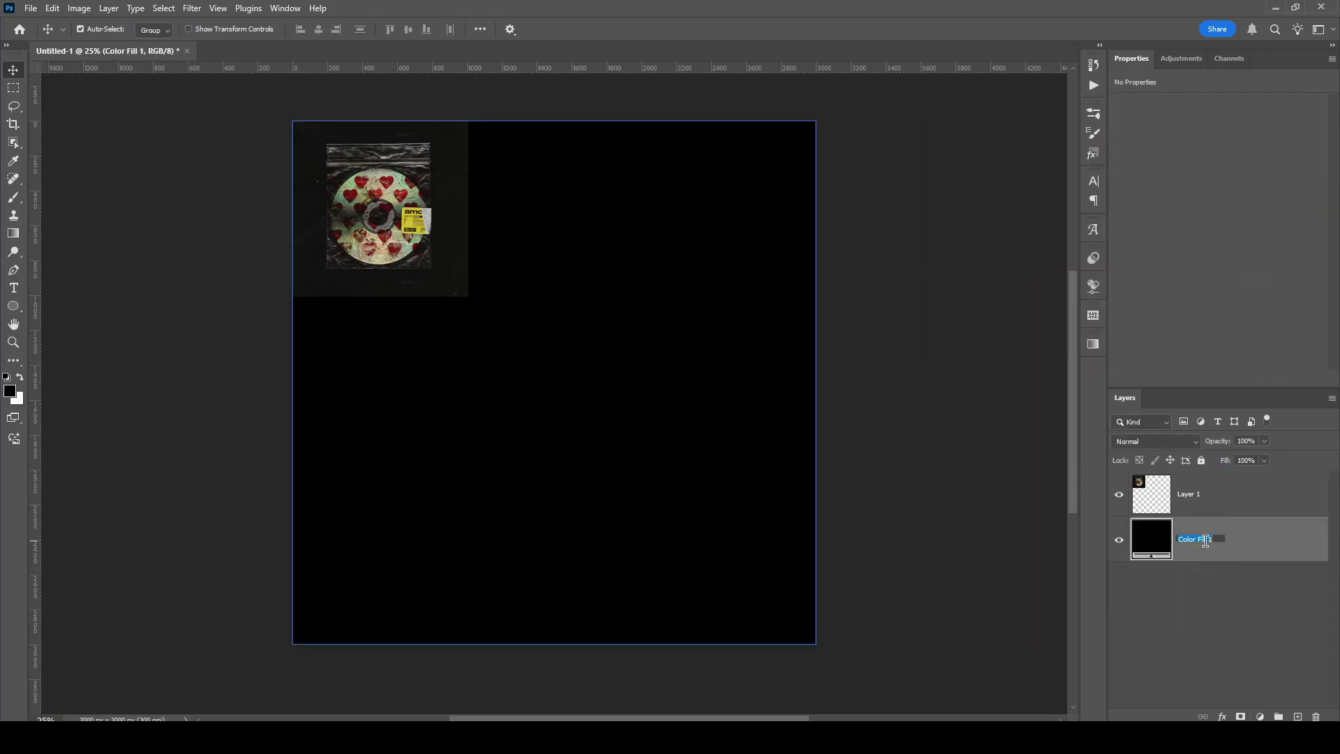
{"action": "type", "text": "BG"}
{"action": "key", "text": "Return"}
{"action": "right_click", "coordinate": [1119, 539]}
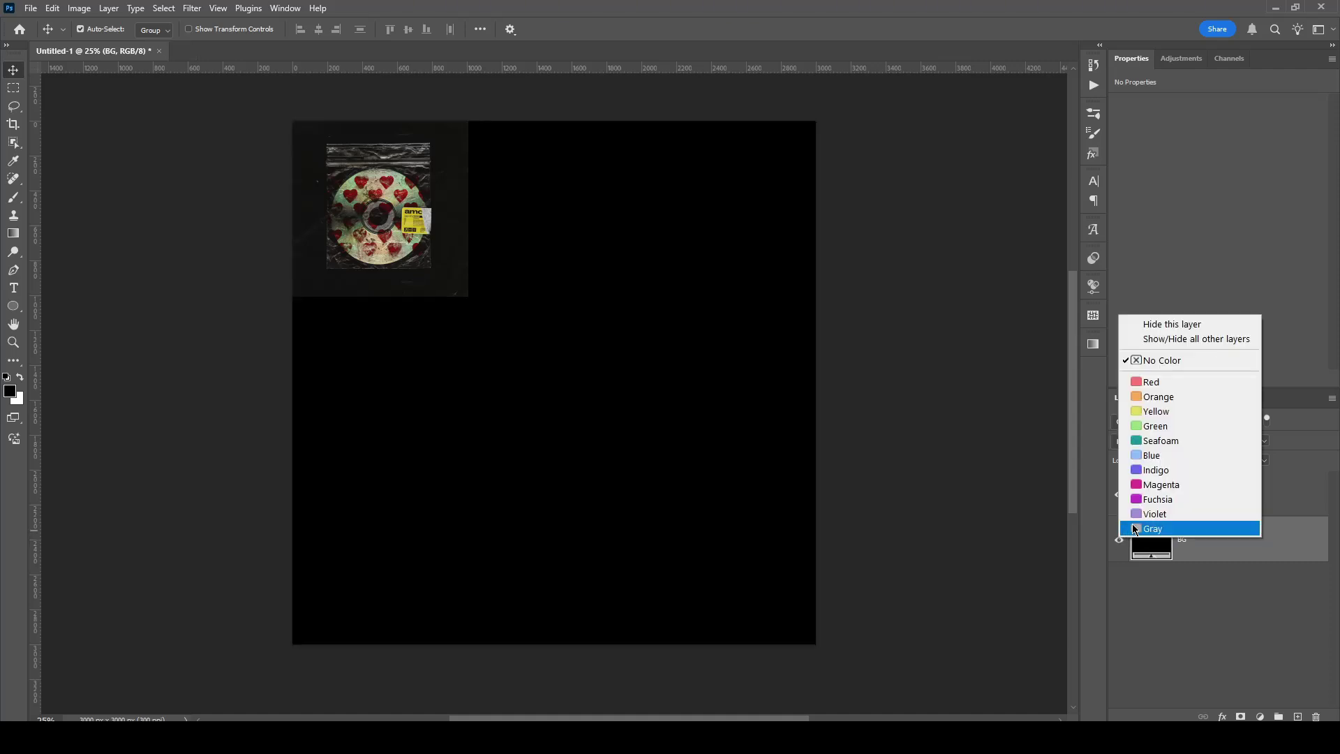
{"action": "left_click", "coordinate": [1145, 514]}
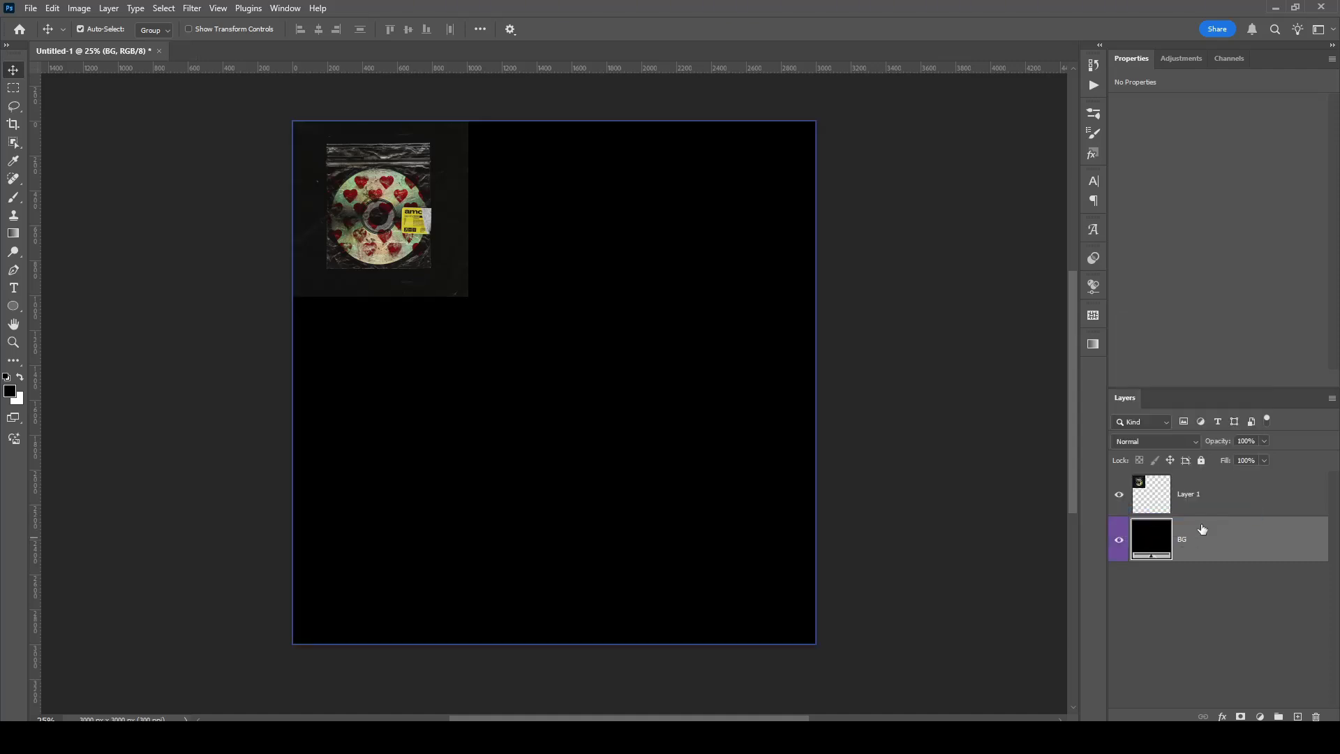
{"action": "left_click", "coordinate": [1200, 462]}
Place the plastic bag image 25.png between the reference and BG layers and scale it to 10.45% at the canvas centre.
{"action": "left_click_drag", "start_coordinate": [428, 235], "coordinate": [495, 262]}
{"action": "left_click_drag", "start_coordinate": [696, 258], "coordinate": [741, 370]}
{"action": "left_click_drag", "start_coordinate": [662, 361], "coordinate": [728, 388]}
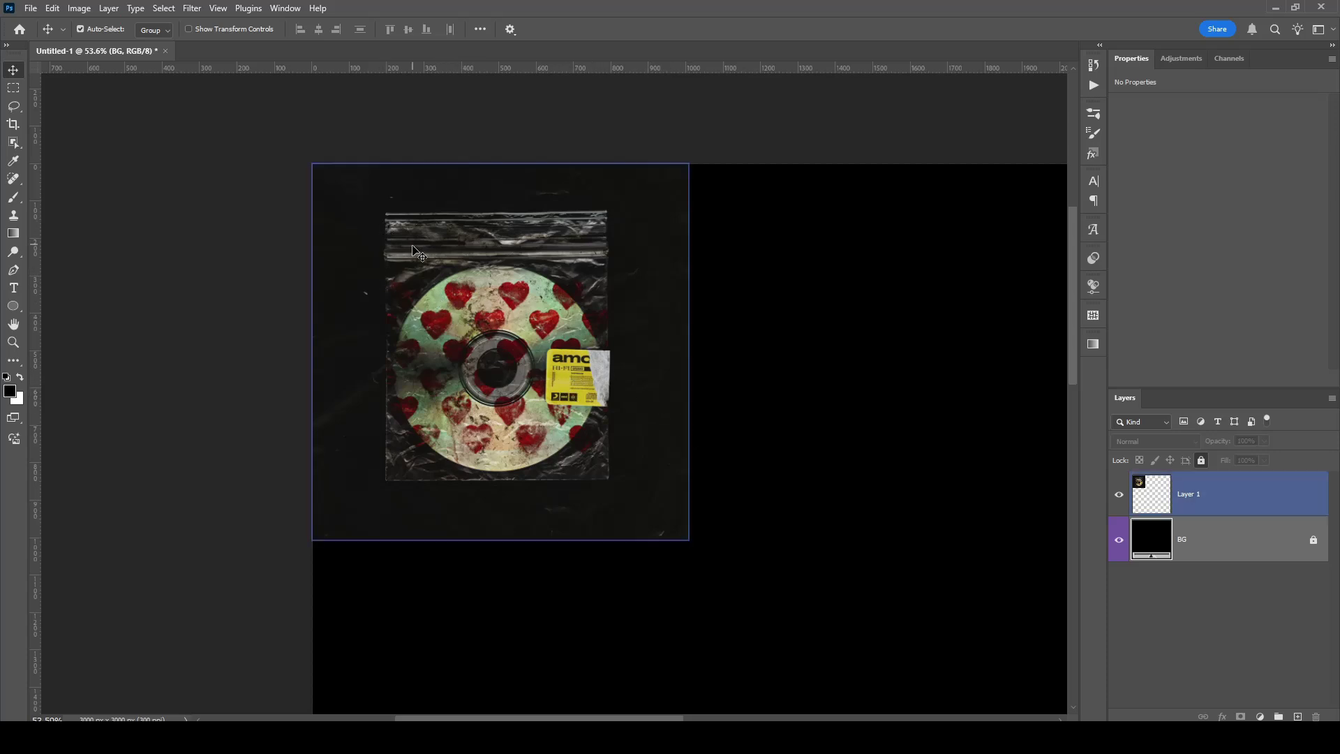
{"action": "key", "text": "z"}
{"action": "left_click_drag", "start_coordinate": [722, 429], "coordinate": [585, 318]}
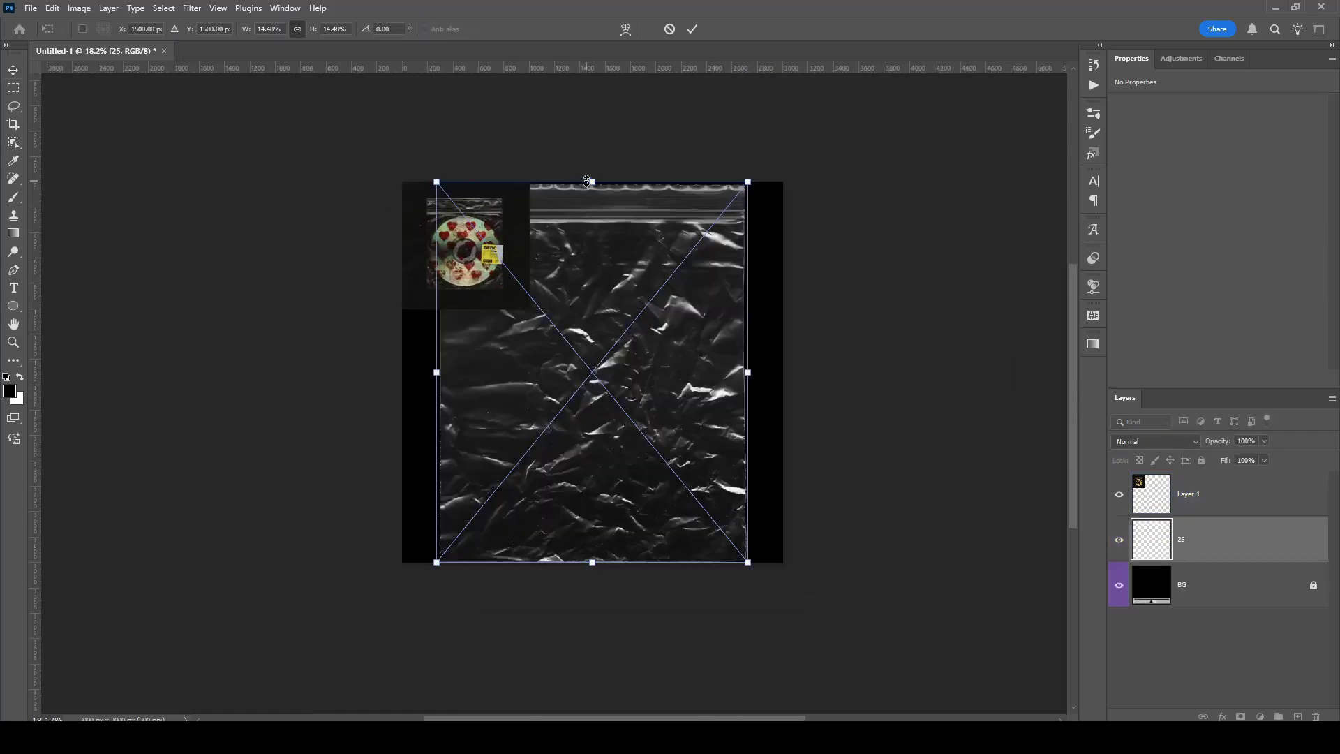
{"action": "left_click_drag", "start_coordinate": [587, 181], "coordinate": [591, 235]}
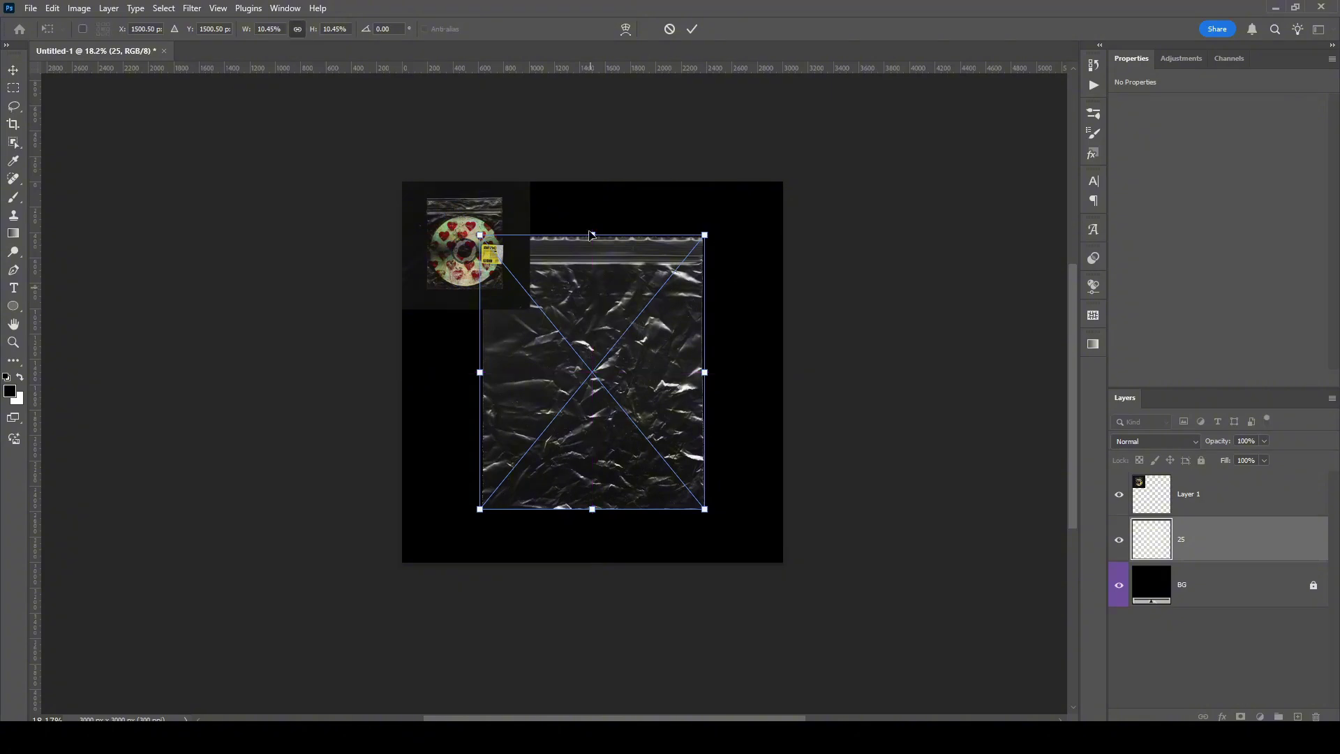
{"action": "left_click", "coordinate": [694, 28]}
Place the CD image iStock-91623059.jpg above the bag, scale it to about 1898 px square and position it over the bag's lower part.
{"action": "key", "text": "z"}
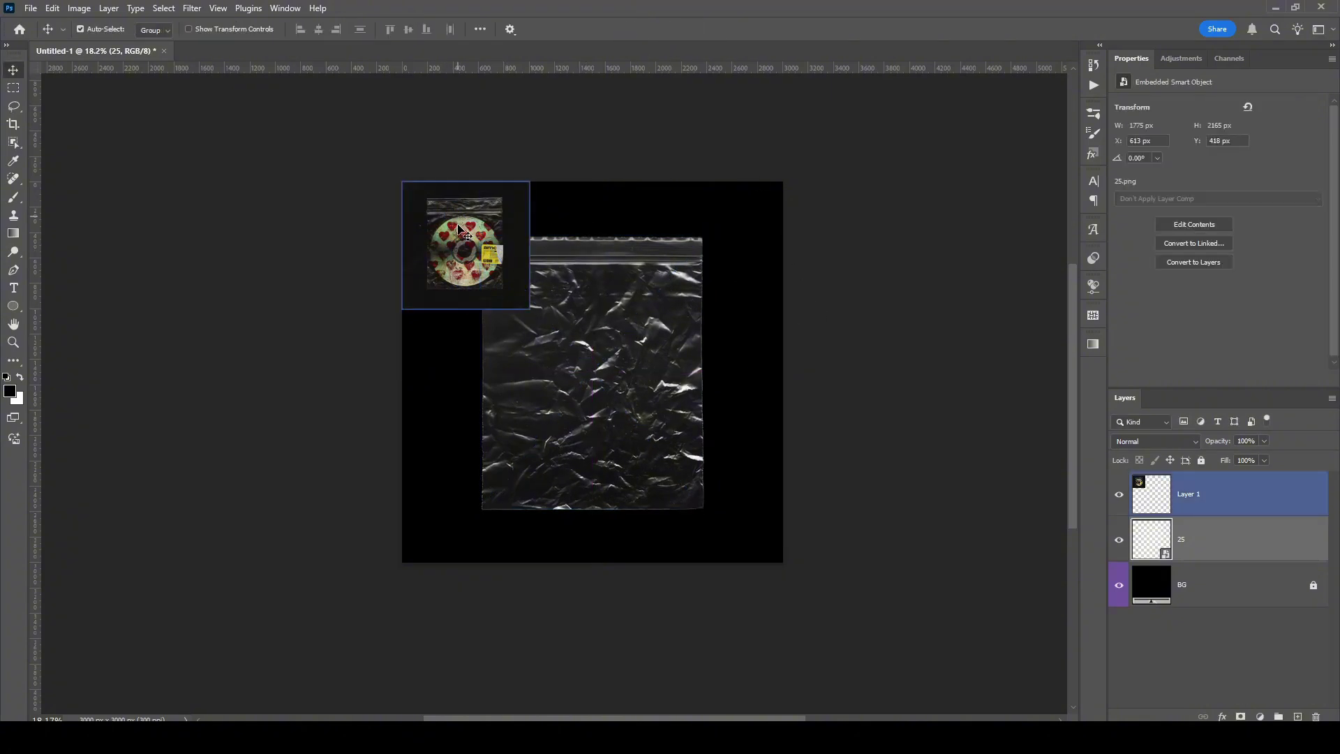
{"action": "left_click_drag", "start_coordinate": [455, 214], "coordinate": [525, 253]}
{"action": "key", "text": "v"}
{"action": "left_click", "coordinate": [481, 257]}
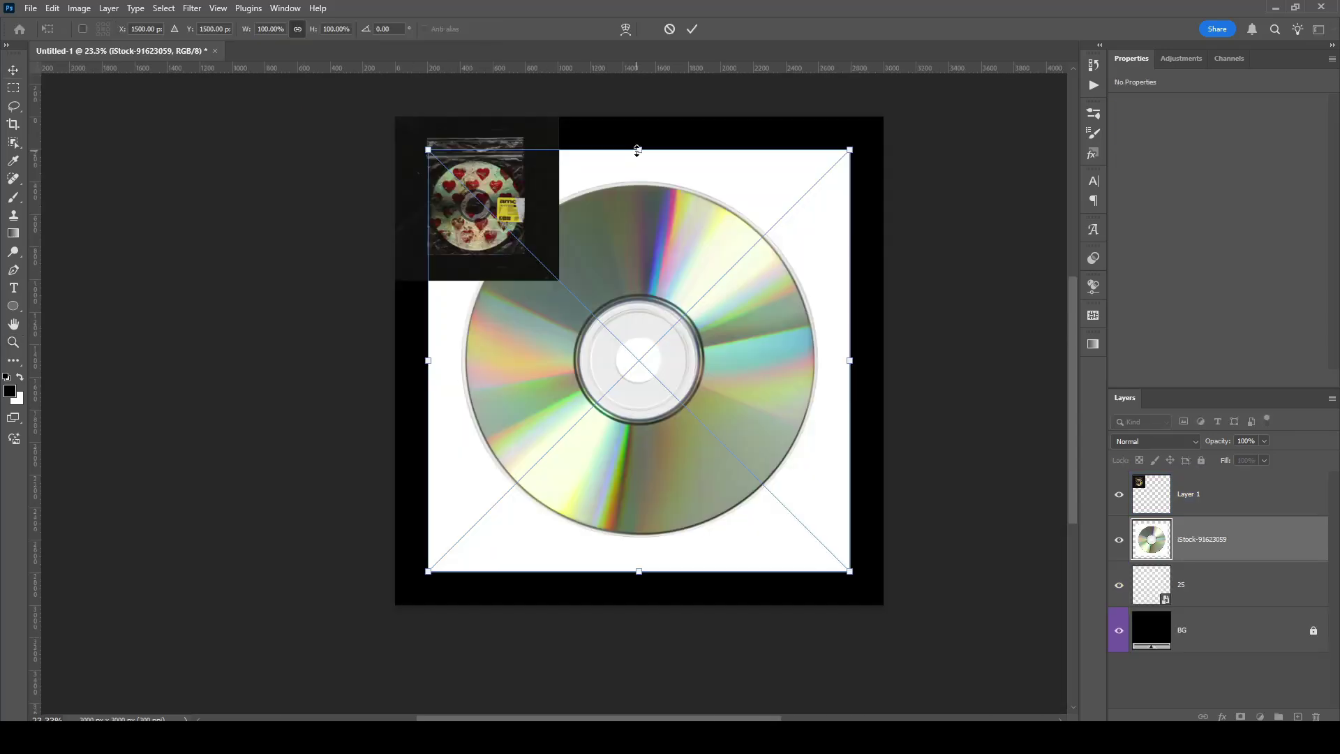
{"action": "left_click_drag", "start_coordinate": [638, 142], "coordinate": [645, 267]}
{"action": "left_click_drag", "start_coordinate": [656, 421], "coordinate": [656, 379]}
{"action": "left_click", "coordinate": [692, 28]}
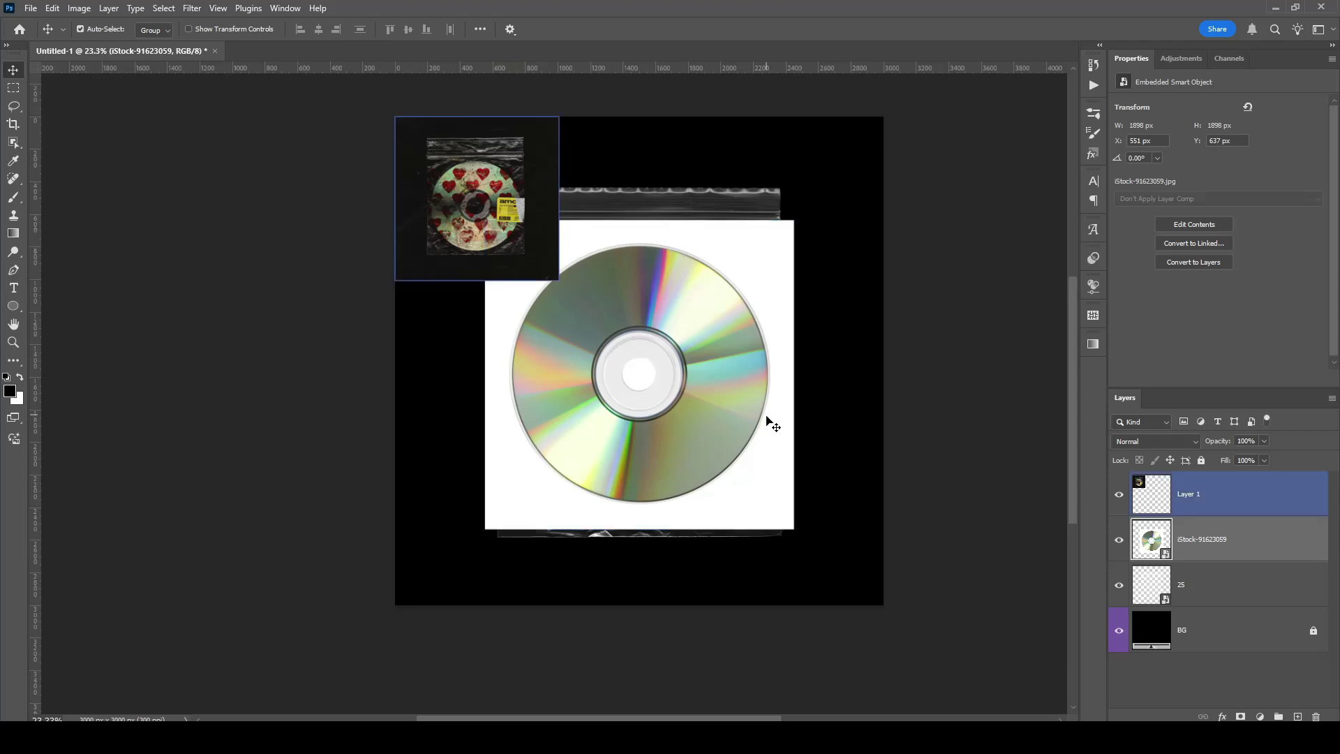
Add a red heart on its own layer above the CD, sized to about 295 × 270 px near the disc's hub.
{"action": "scroll", "coordinate": [691, 383], "scroll_direction": "down", "scroll_amount": 1}
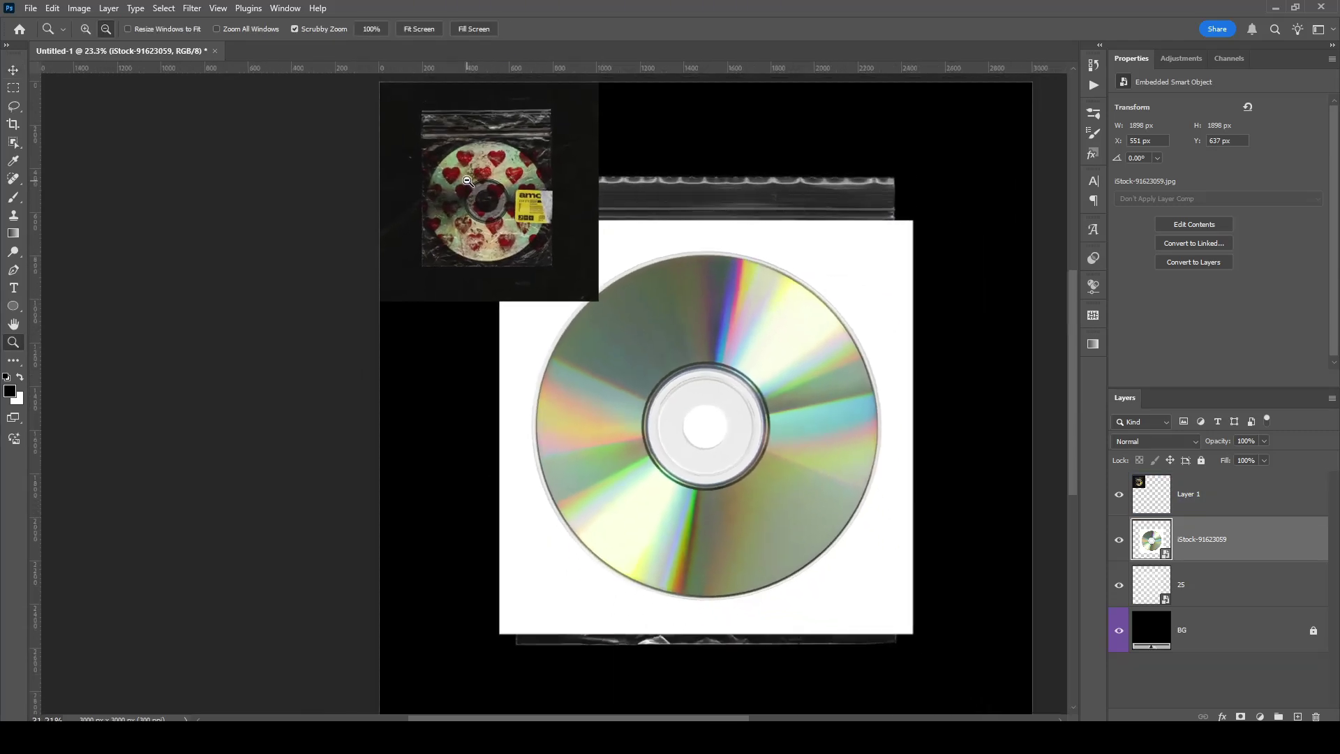
{"action": "left_click_drag", "start_coordinate": [671, 331], "coordinate": [664, 369]}
{"action": "left_click_drag", "start_coordinate": [661, 397], "coordinate": [660, 299]}
{"action": "left_click_drag", "start_coordinate": [650, 347], "coordinate": [656, 355]}
{"action": "left_click_drag", "start_coordinate": [668, 299], "coordinate": [668, 326]}
{"action": "key", "text": "Return"}
Examine the sticker, heart pattern and plastic bag texture in the reference image against the placed elements.
{"action": "key", "text": "z"}
{"action": "left_click_drag", "start_coordinate": [524, 193], "coordinate": [572, 192]}
{"action": "key", "text": "v"}
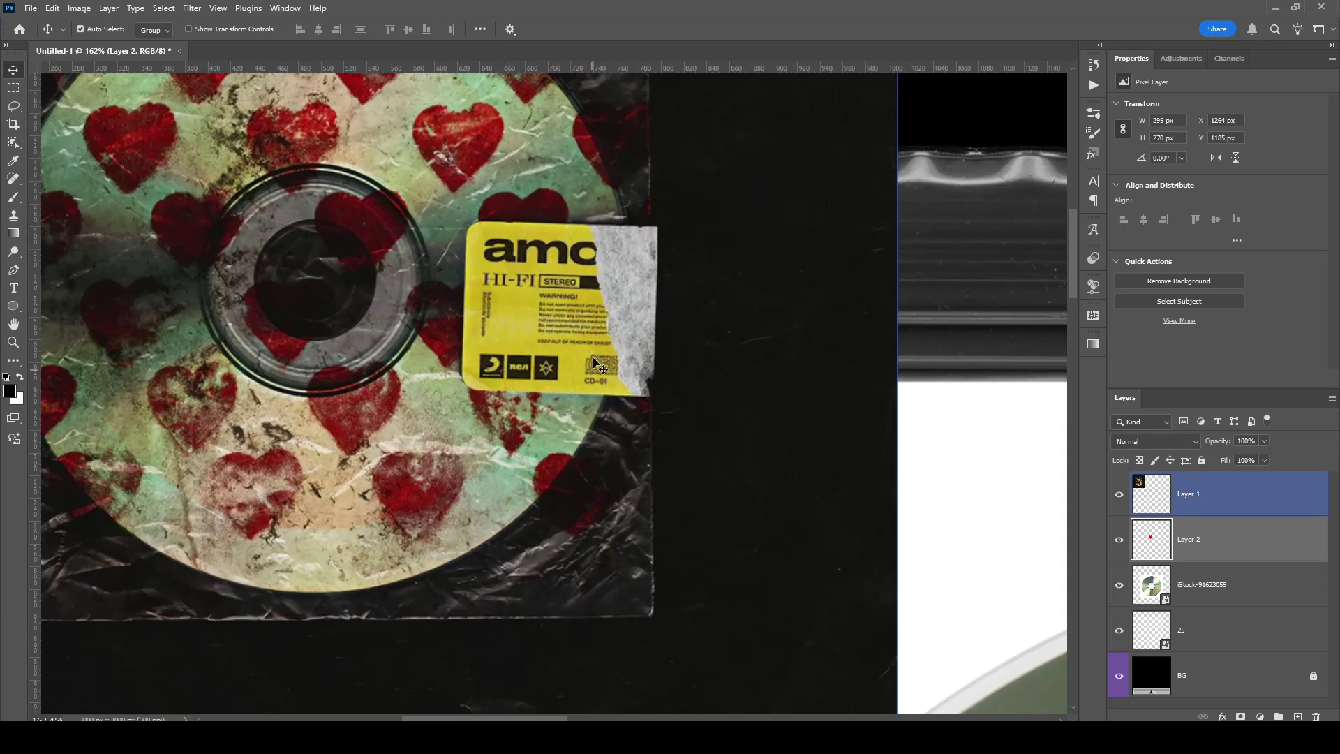
{"action": "scroll", "coordinate": [546, 328], "scroll_direction": "down", "scroll_amount": 1}
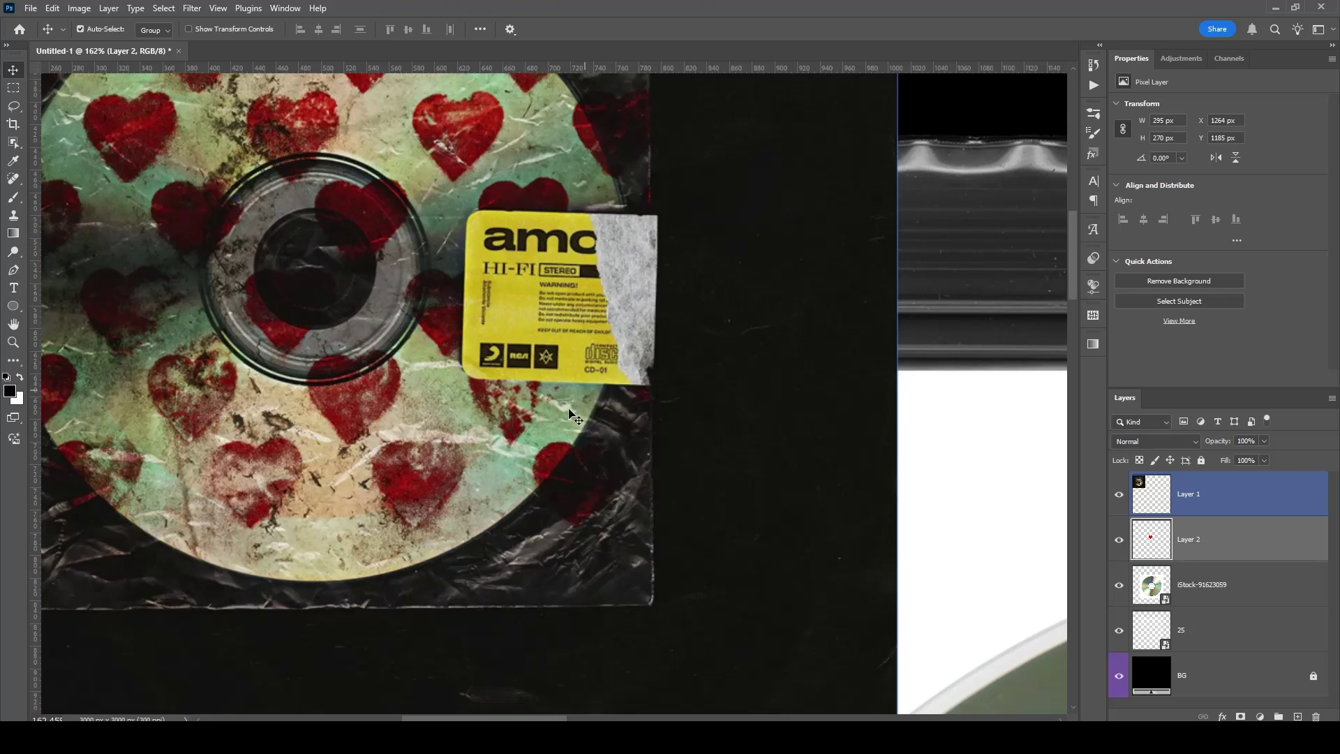
{"action": "scroll", "coordinate": [574, 416], "scroll_direction": "down", "scroll_amount": 5}
{"action": "left_click", "coordinate": [823, 360]}
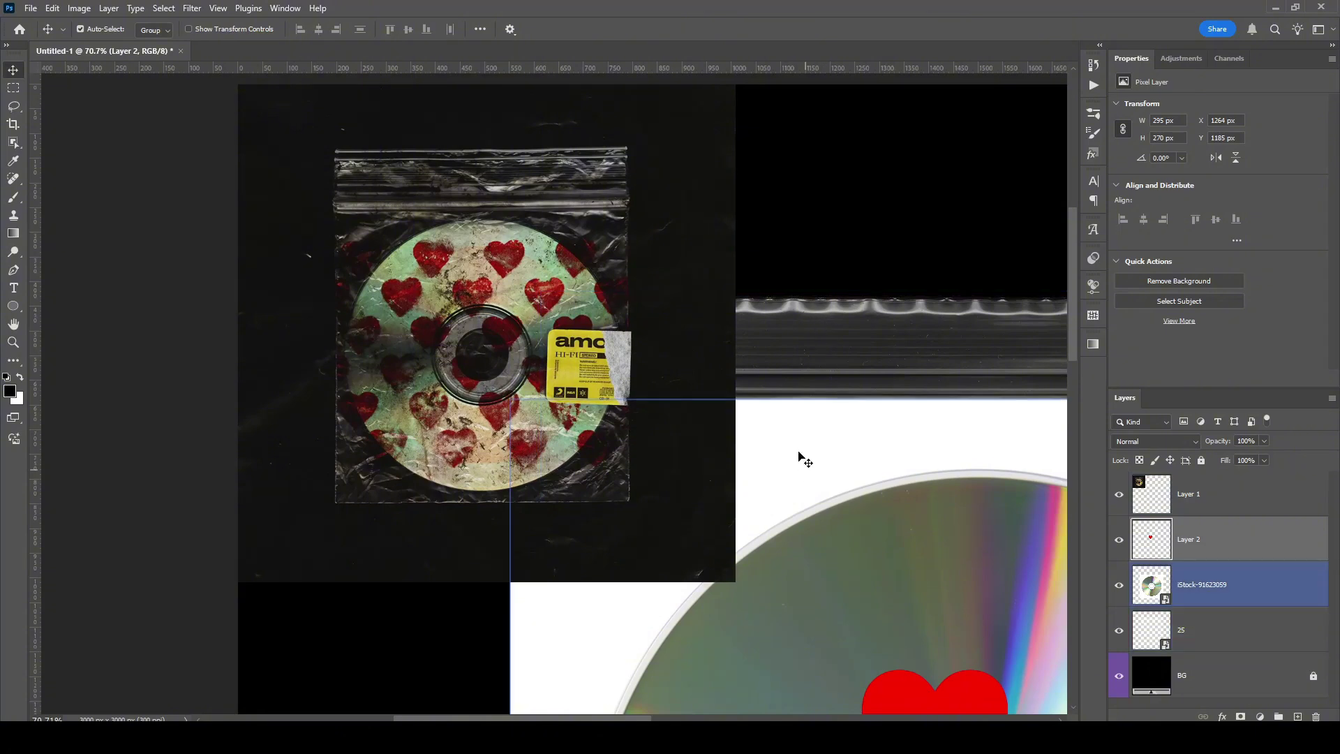
{"action": "left_click_drag", "start_coordinate": [806, 461], "coordinate": [416, 403]}
{"action": "left_click", "coordinate": [573, 620]}
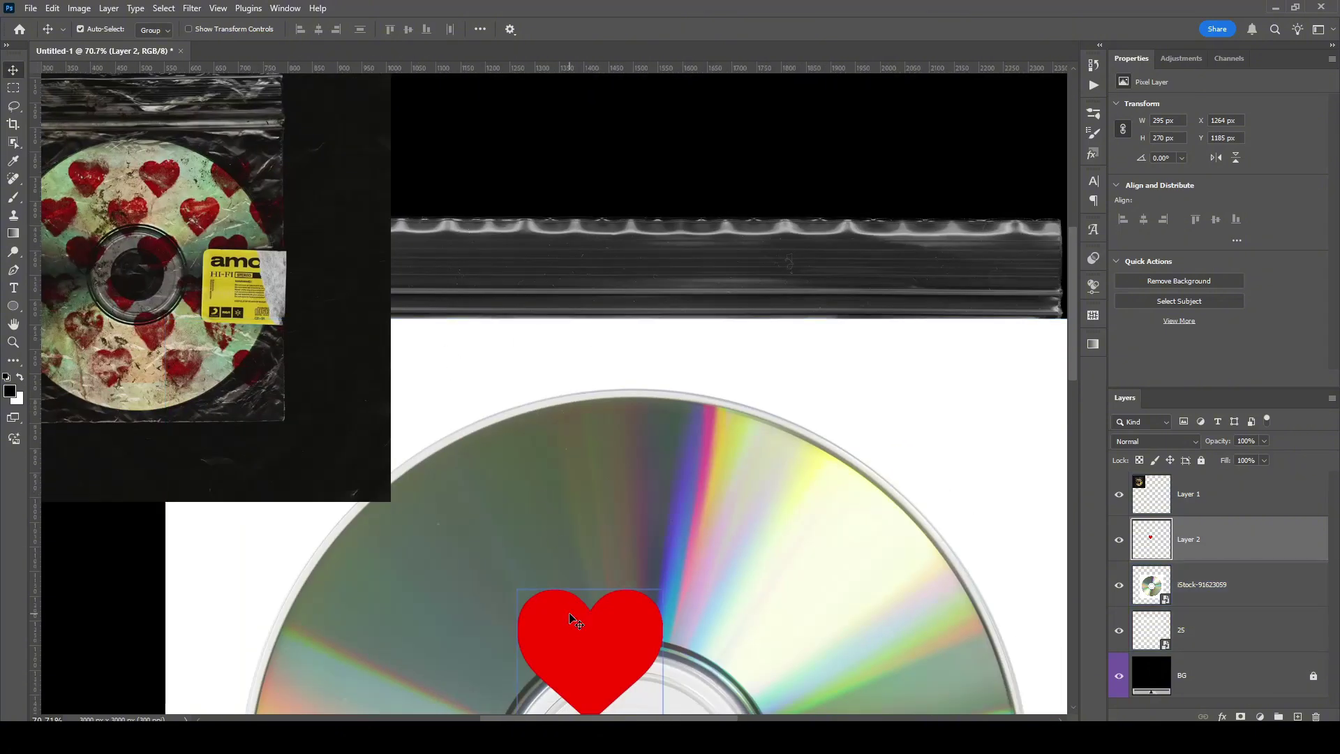
{"action": "left_click", "coordinate": [243, 344]}
{"action": "left_click_drag", "start_coordinate": [243, 344], "coordinate": [551, 447]}
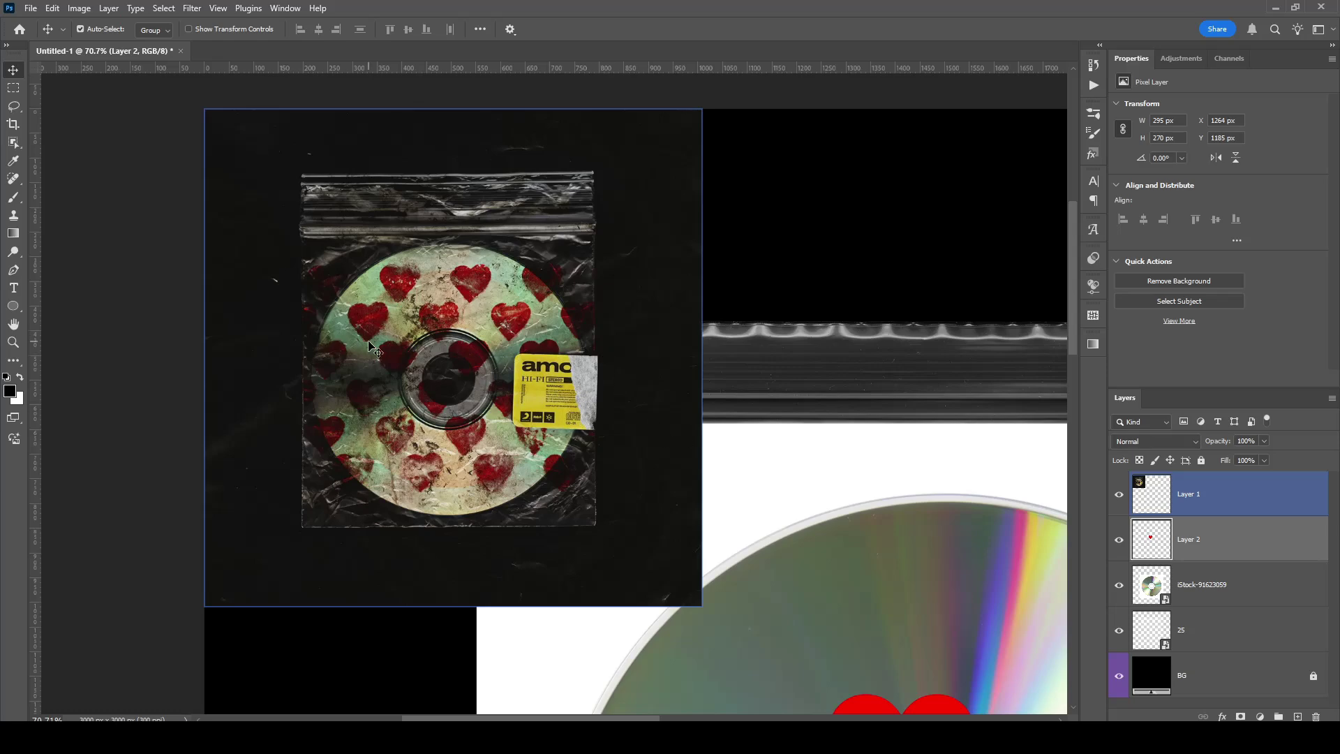
{"action": "left_click_drag", "start_coordinate": [662, 423], "coordinate": [537, 251]}
Hide the heart and CD layers, and rename the bag layer Plastic Bag with a blue label.
{"action": "left_click", "coordinate": [1119, 542]}
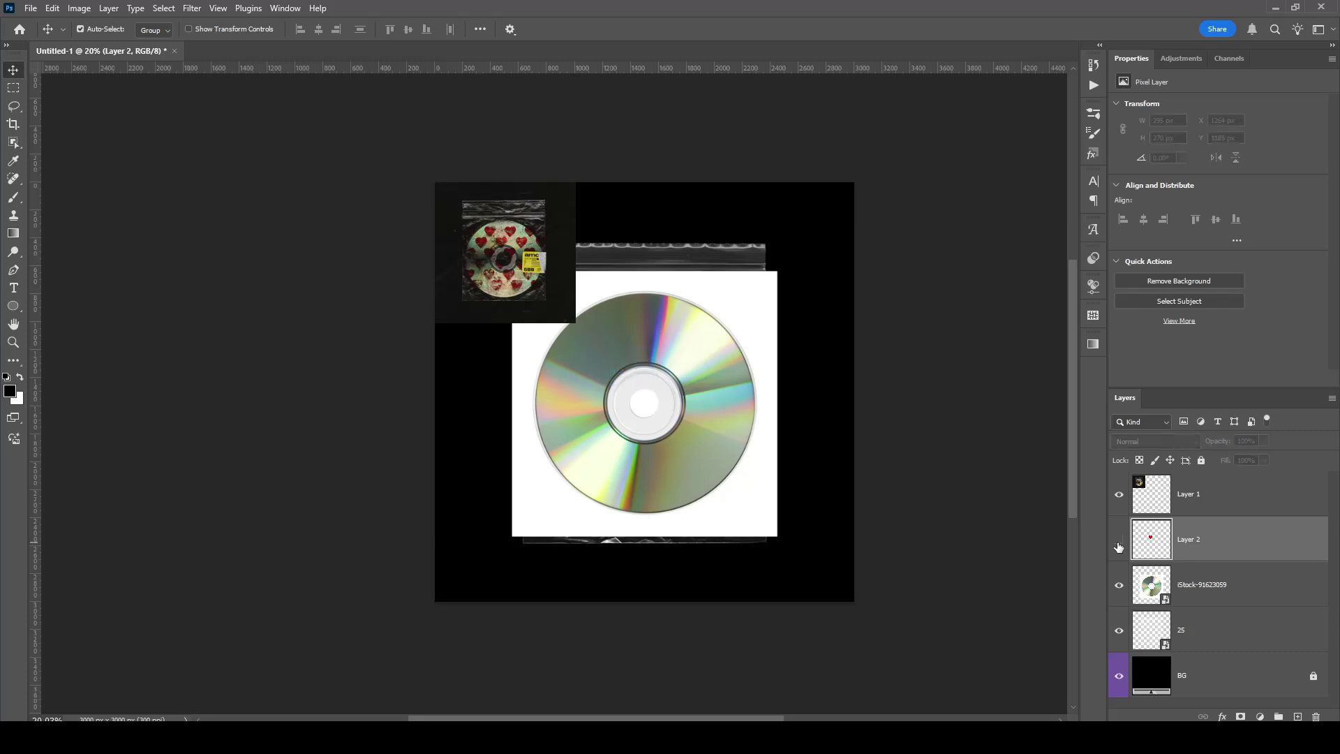
{"action": "left_click", "coordinate": [1119, 585]}
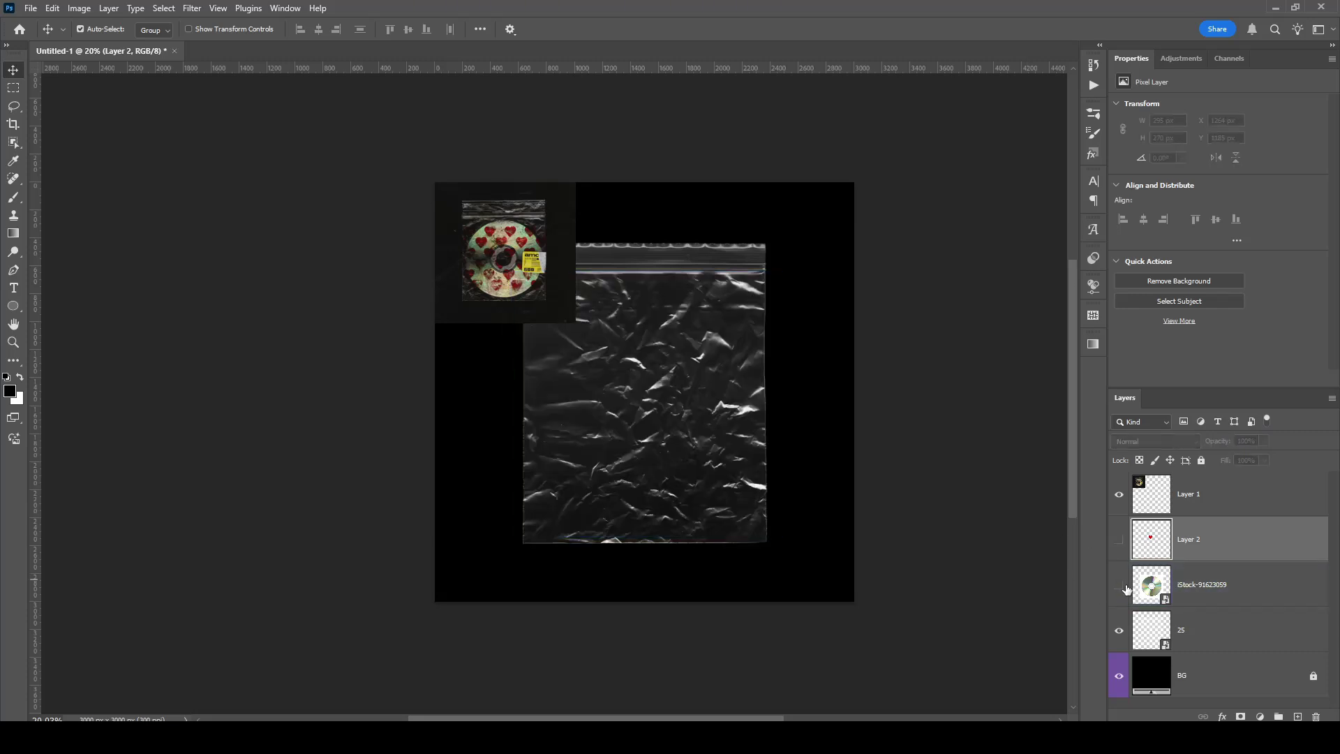
{"action": "left_click", "coordinate": [1172, 632]}
{"action": "double_click", "coordinate": [1175, 631]}
{"action": "type", "text": "Plas"}
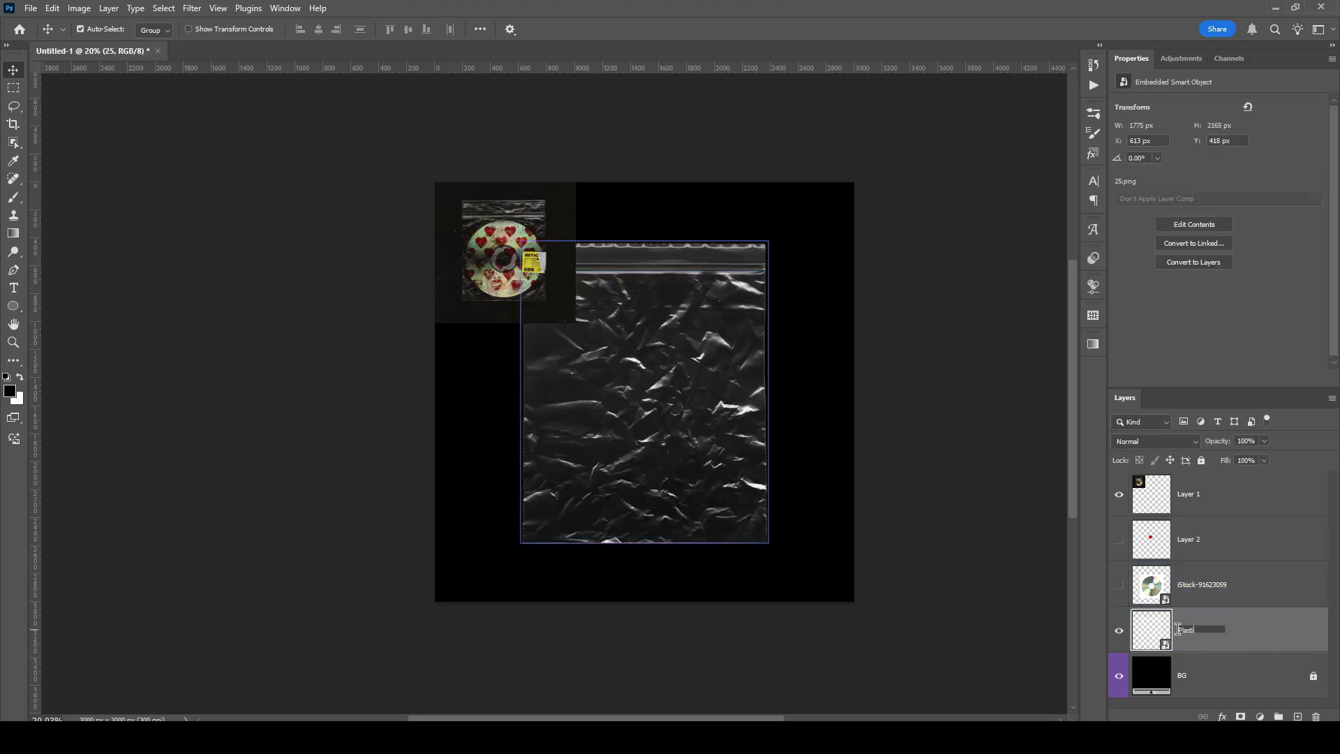
{"action": "type", "text": "tic Bag"}
{"action": "key", "text": "Return"}
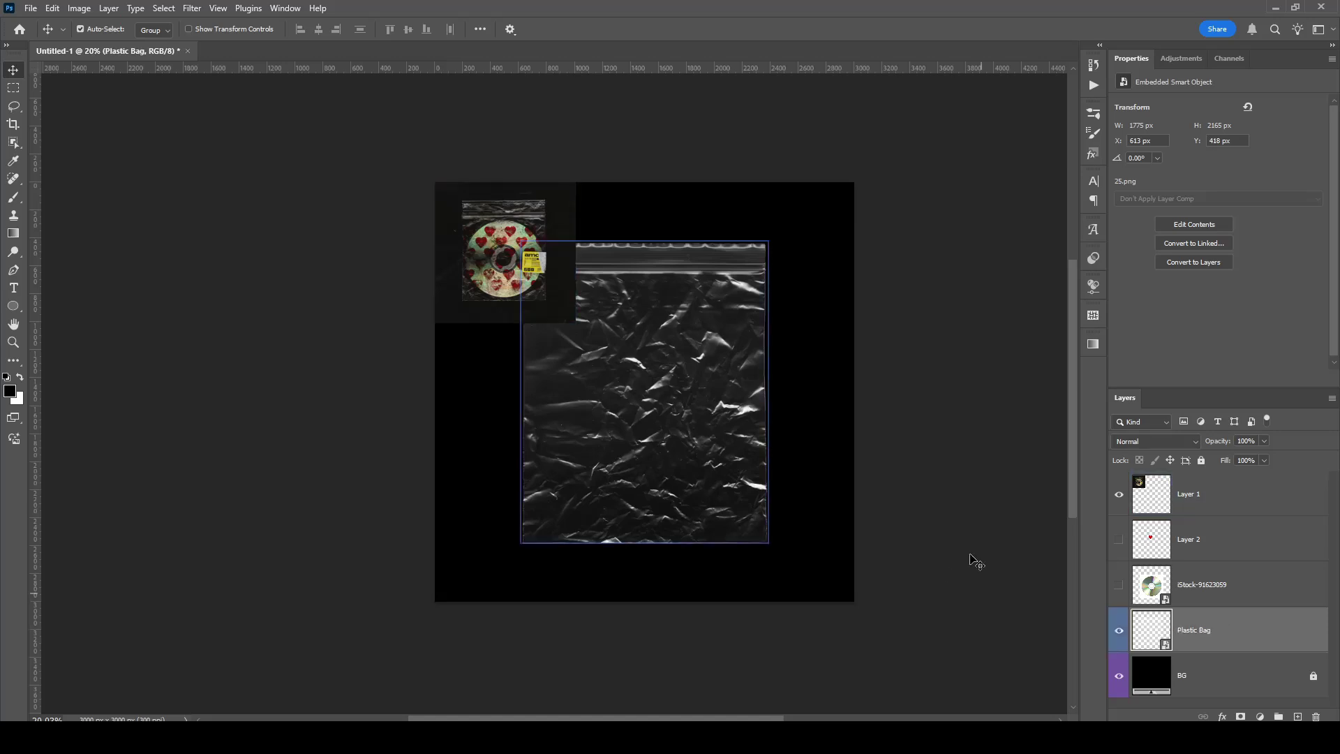
Apply an Exposure adjustment to the Plastic Bag layer, shifting the exposure slightly.
{"action": "left_click_drag", "start_coordinate": [622, 411], "coordinate": [640, 412]}
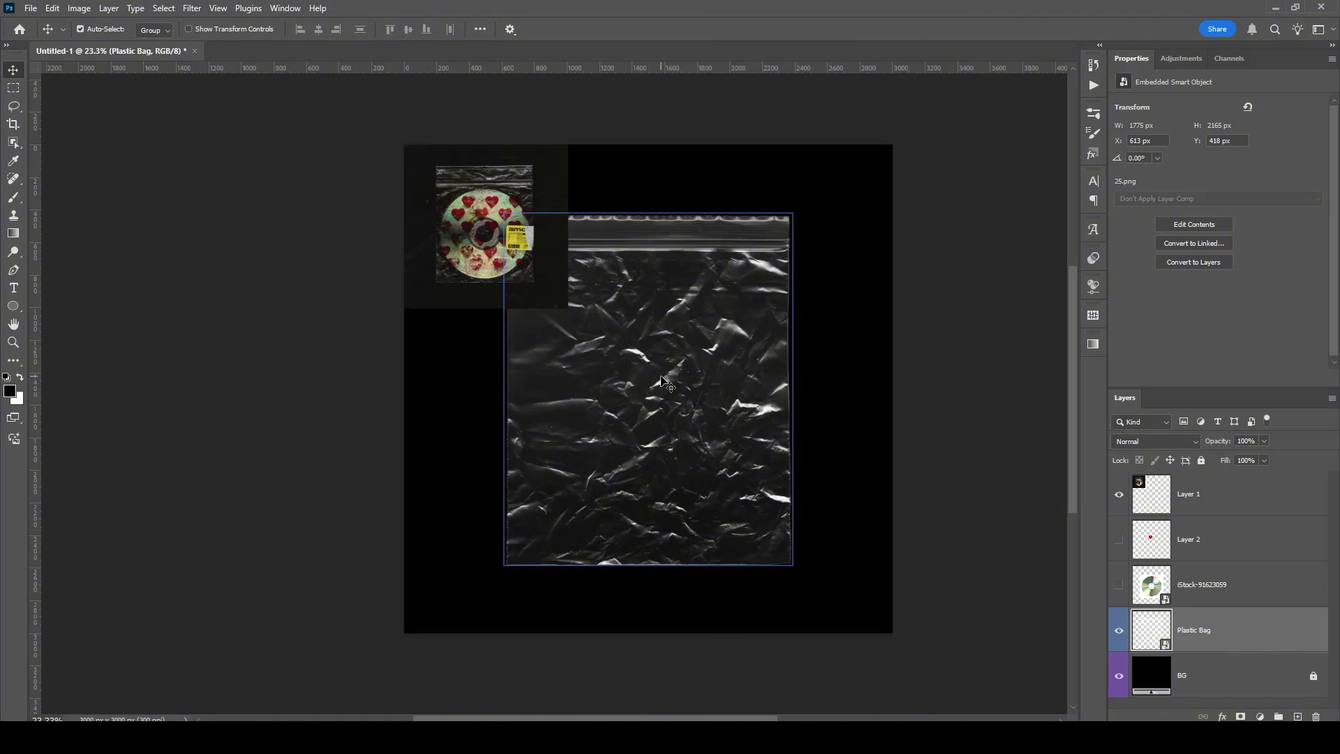
{"action": "left_click_drag", "start_coordinate": [634, 308], "coordinate": [532, 294]}
{"action": "left_click", "coordinate": [89, 8]}
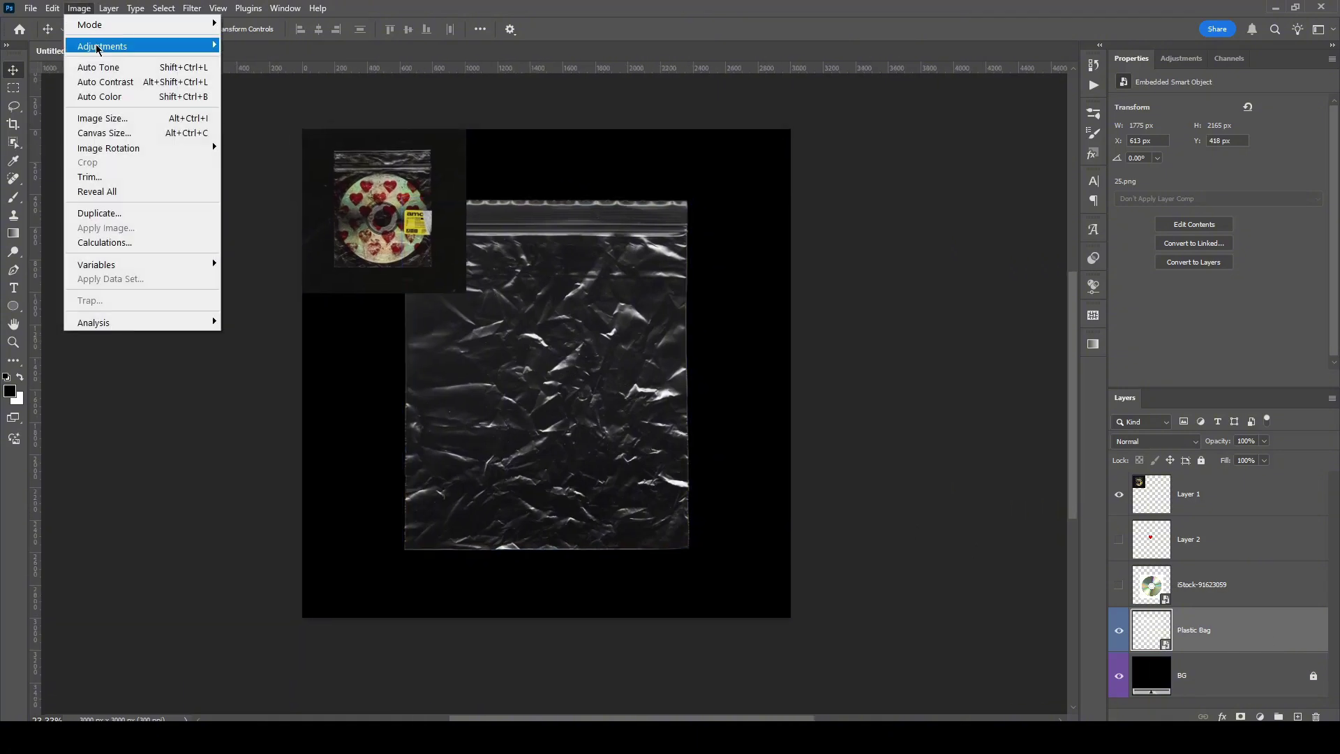
{"action": "mouse_move", "coordinate": [101, 46]}
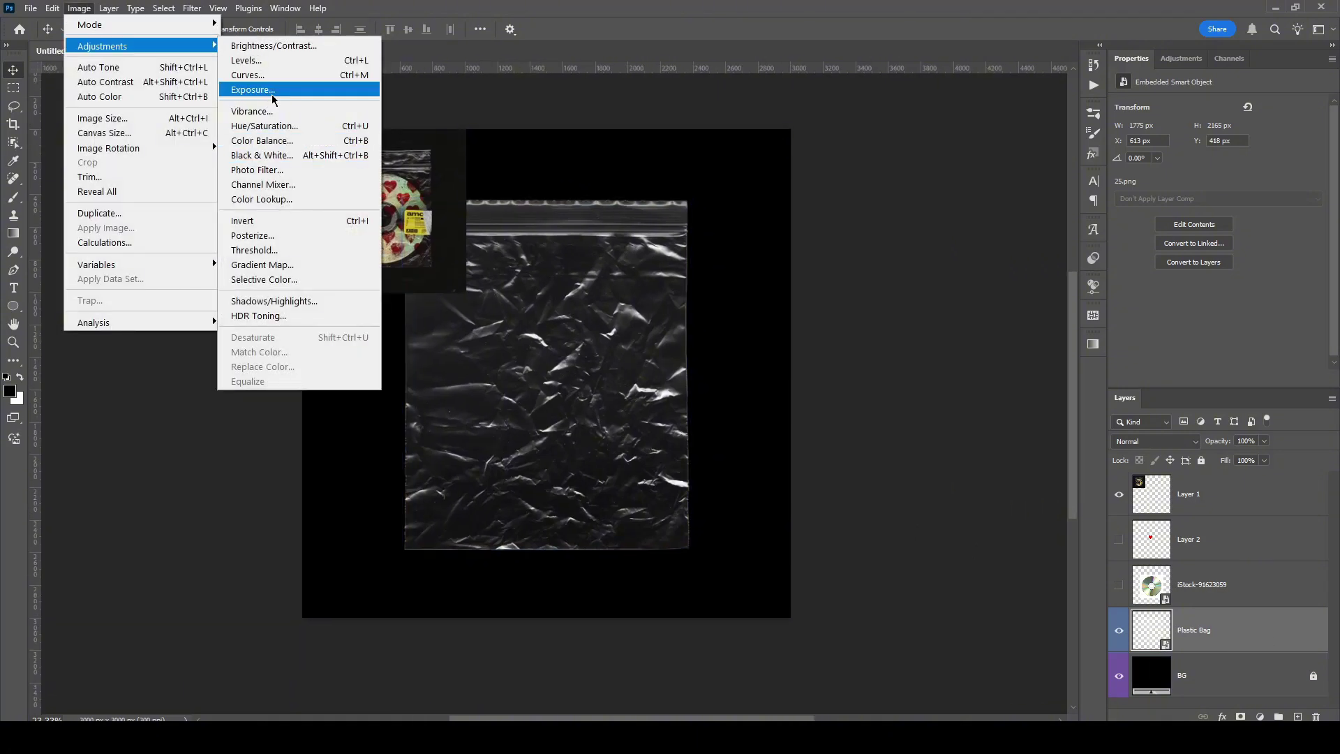
{"action": "left_click", "coordinate": [253, 89]}
{"action": "left_click_drag", "start_coordinate": [619, 185], "coordinate": [882, 103]}
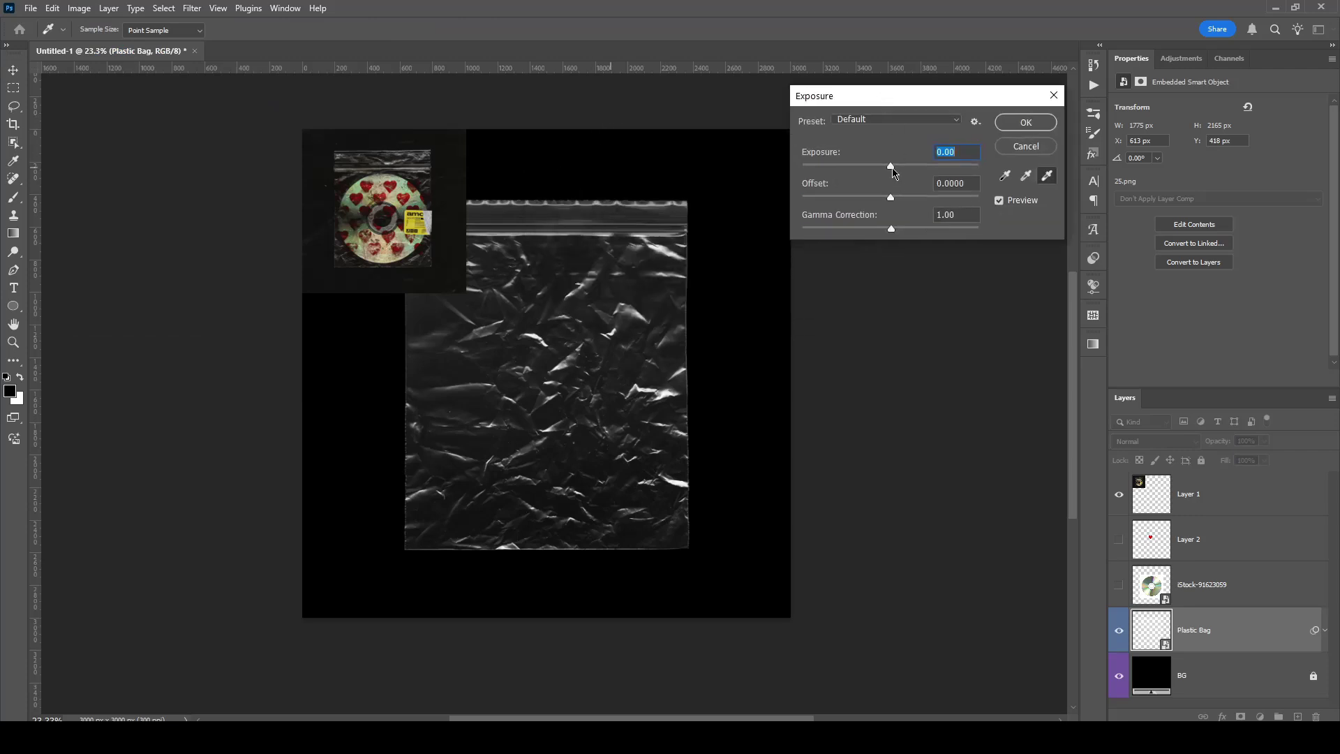
{"action": "left_click_drag", "start_coordinate": [896, 171], "coordinate": [893, 173]}
Apply a Levels adjustment to the Plastic Bag layer with RGB input levels of 132, 2.34 and 231.
{"action": "left_click", "coordinate": [79, 8]}
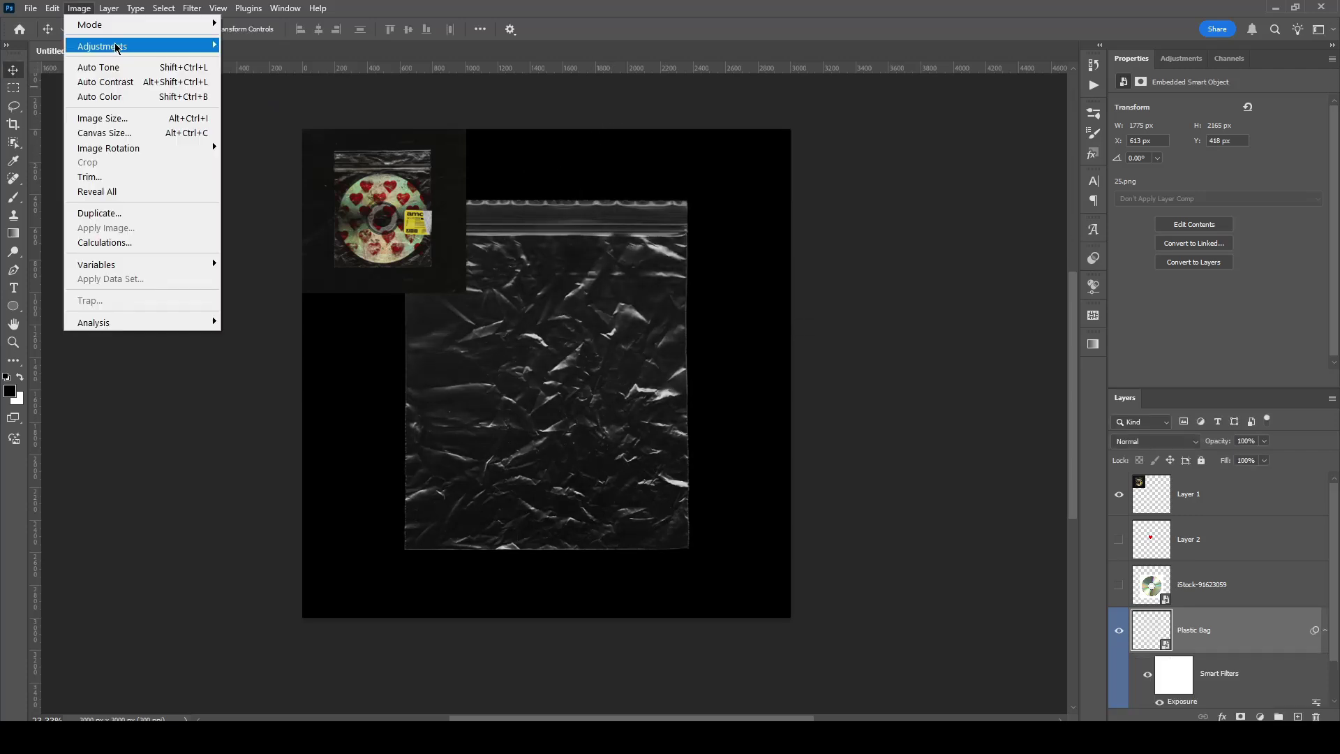
{"action": "mouse_move", "coordinate": [115, 46]}
{"action": "left_click", "coordinate": [246, 61]}
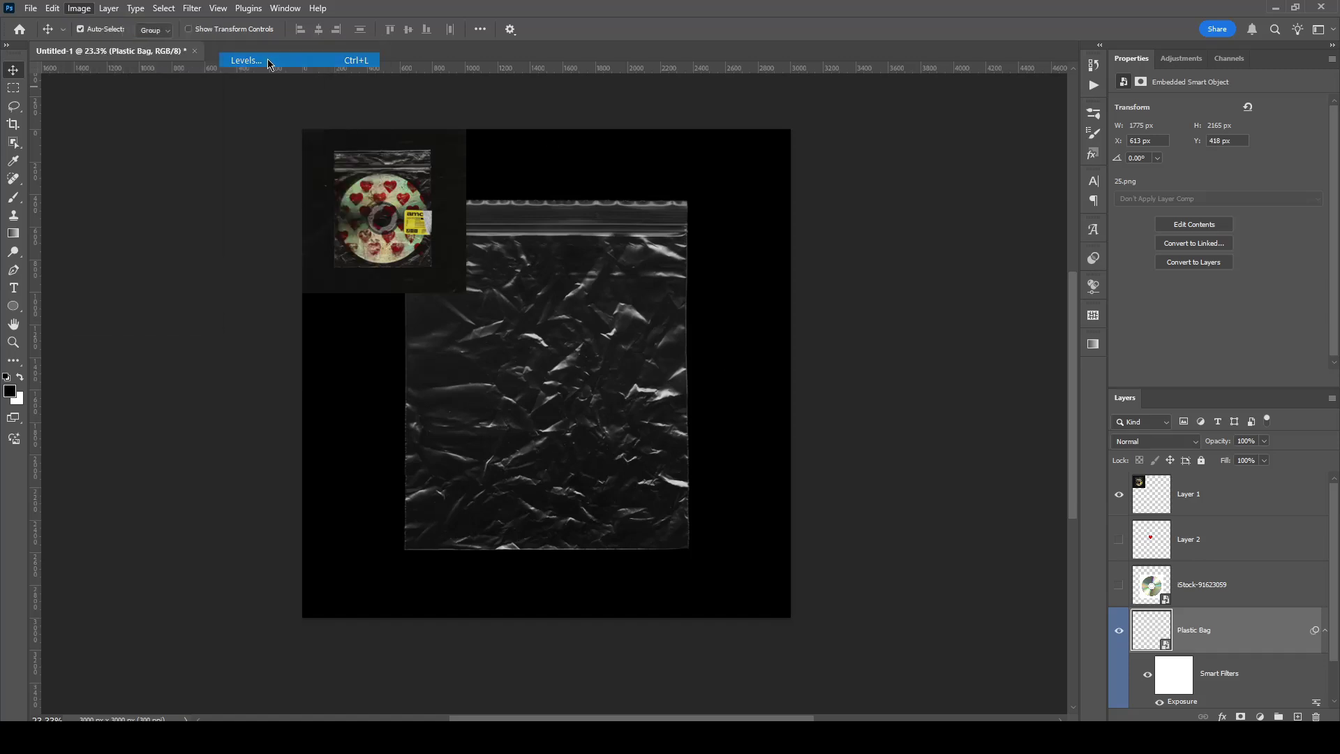
{"action": "left_click_drag", "start_coordinate": [828, 271], "coordinate": [899, 272]}
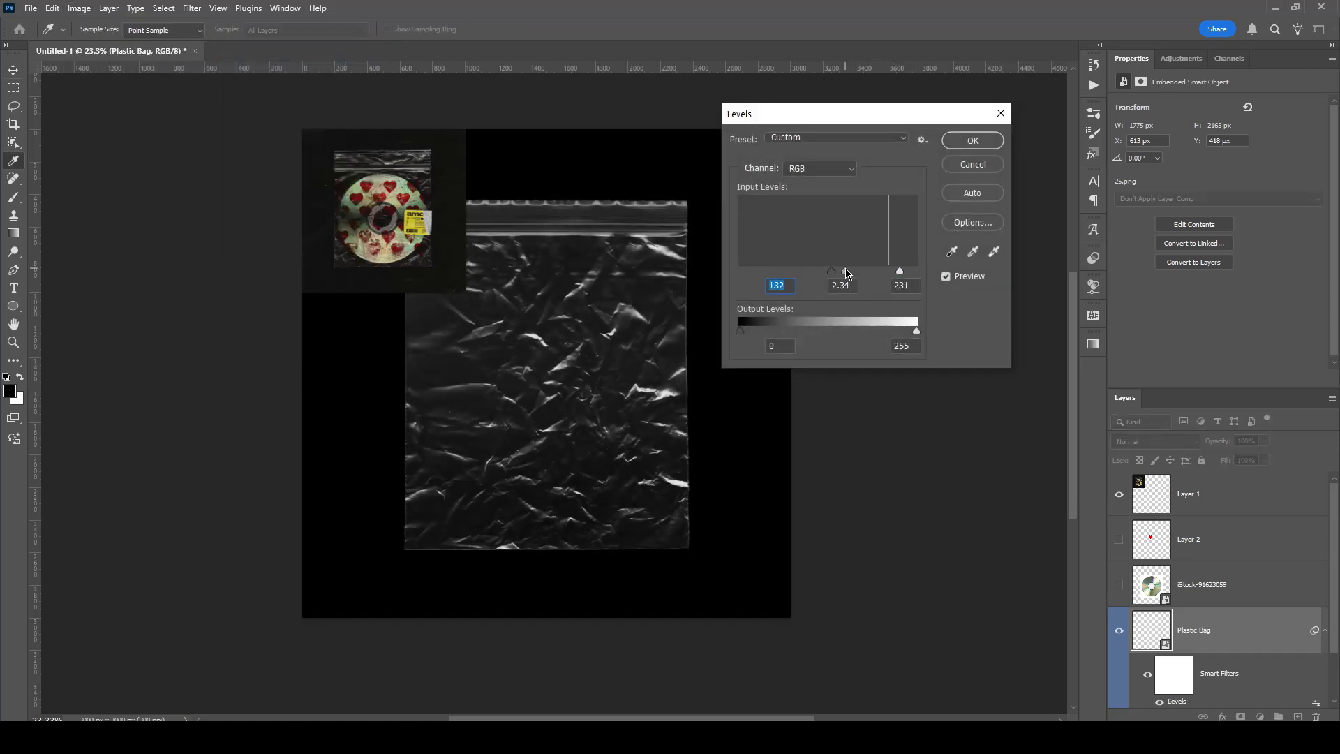
{"action": "left_click_drag", "start_coordinate": [844, 271], "coordinate": [845, 271]}
{"action": "left_click", "coordinate": [973, 144]}
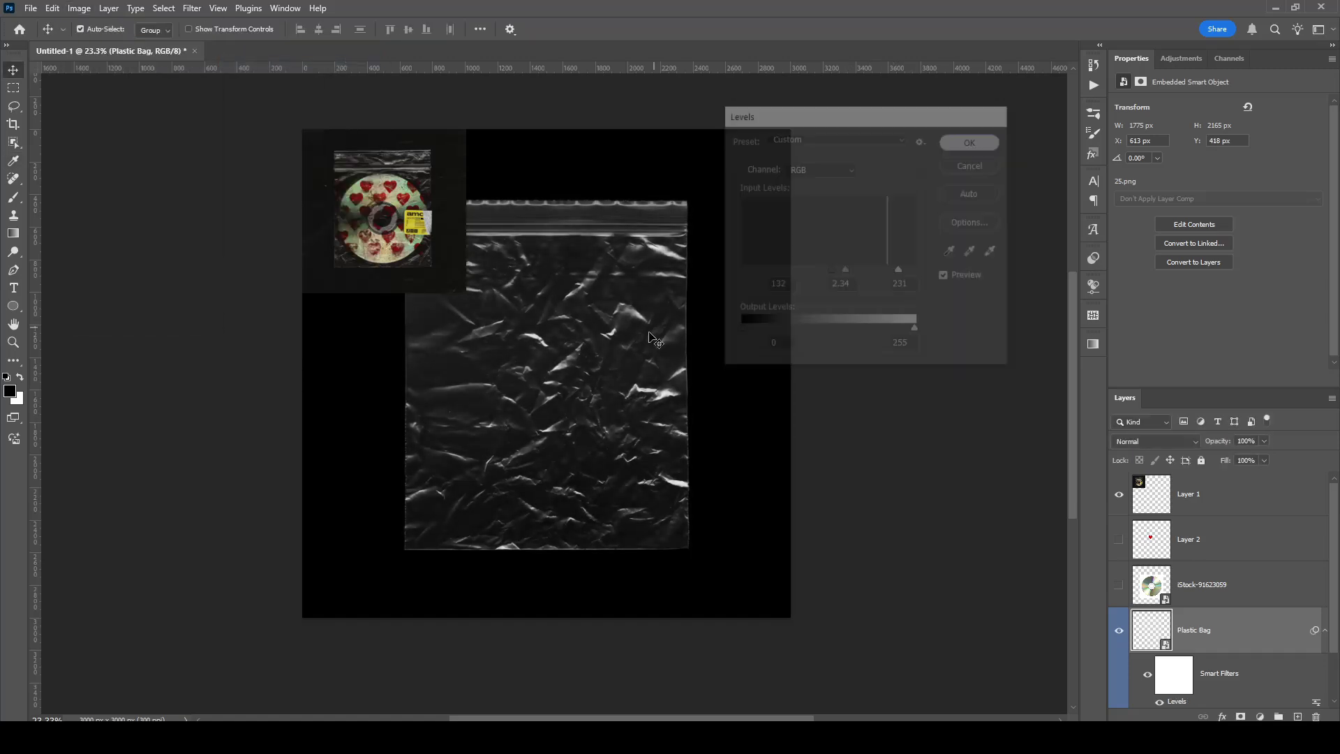
Compare the adjusted bag with the reference image and collapse the Plastic Bag layer's smart filter list.
{"action": "left_click_drag", "start_coordinate": [575, 247], "coordinate": [632, 252]}
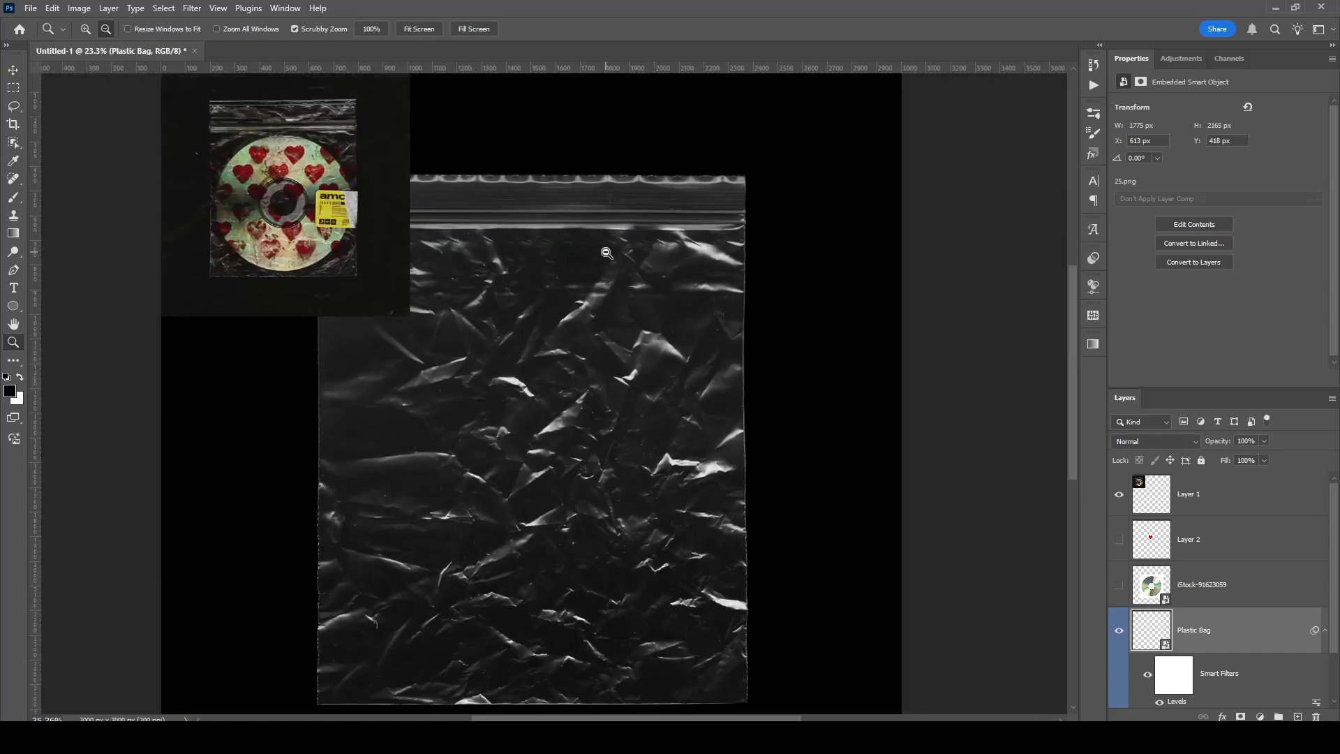
{"action": "key", "text": "v"}
{"action": "left_click", "coordinate": [335, 206]}
{"action": "left_click_drag", "start_coordinate": [843, 374], "coordinate": [809, 371]}
{"action": "left_click", "coordinate": [1326, 632]}
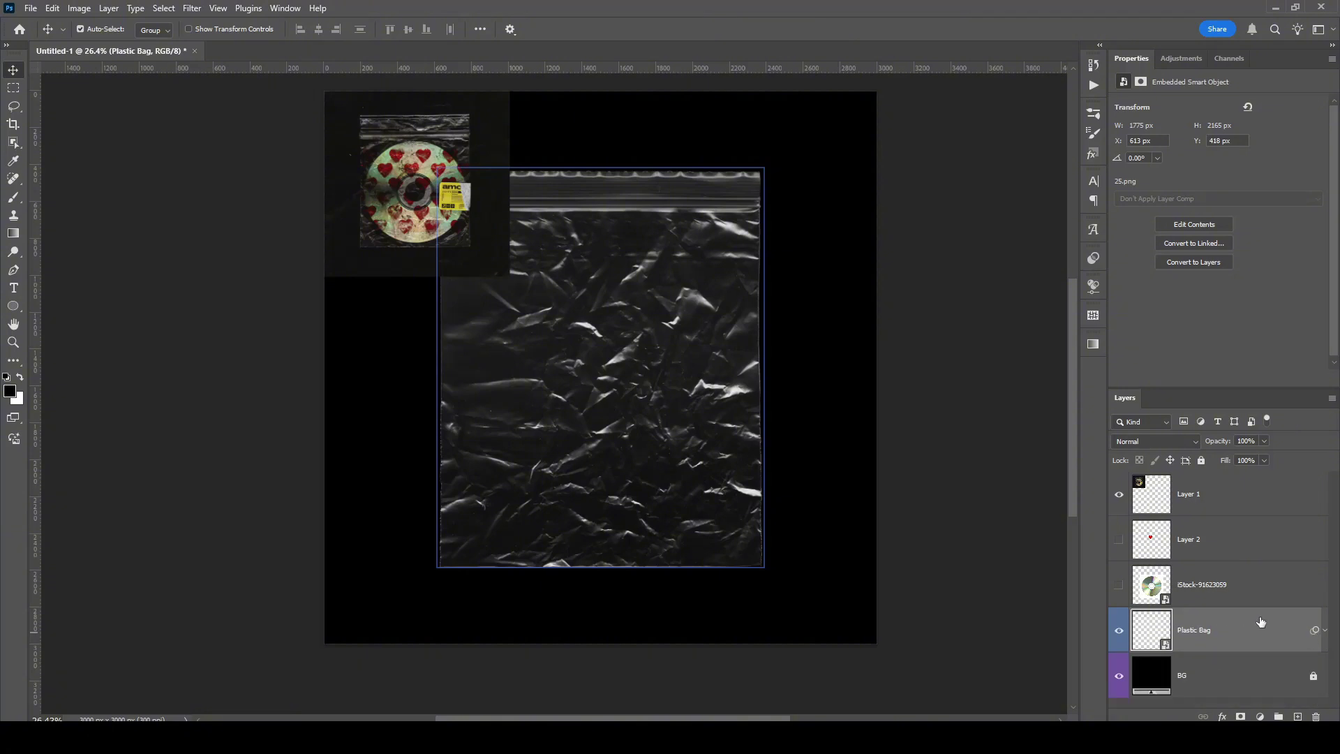
Show the CD image layer, move it beneath the Plastic Bag layer and rename it CD.
{"action": "left_click_drag", "start_coordinate": [1244, 591], "coordinate": [1225, 651]}
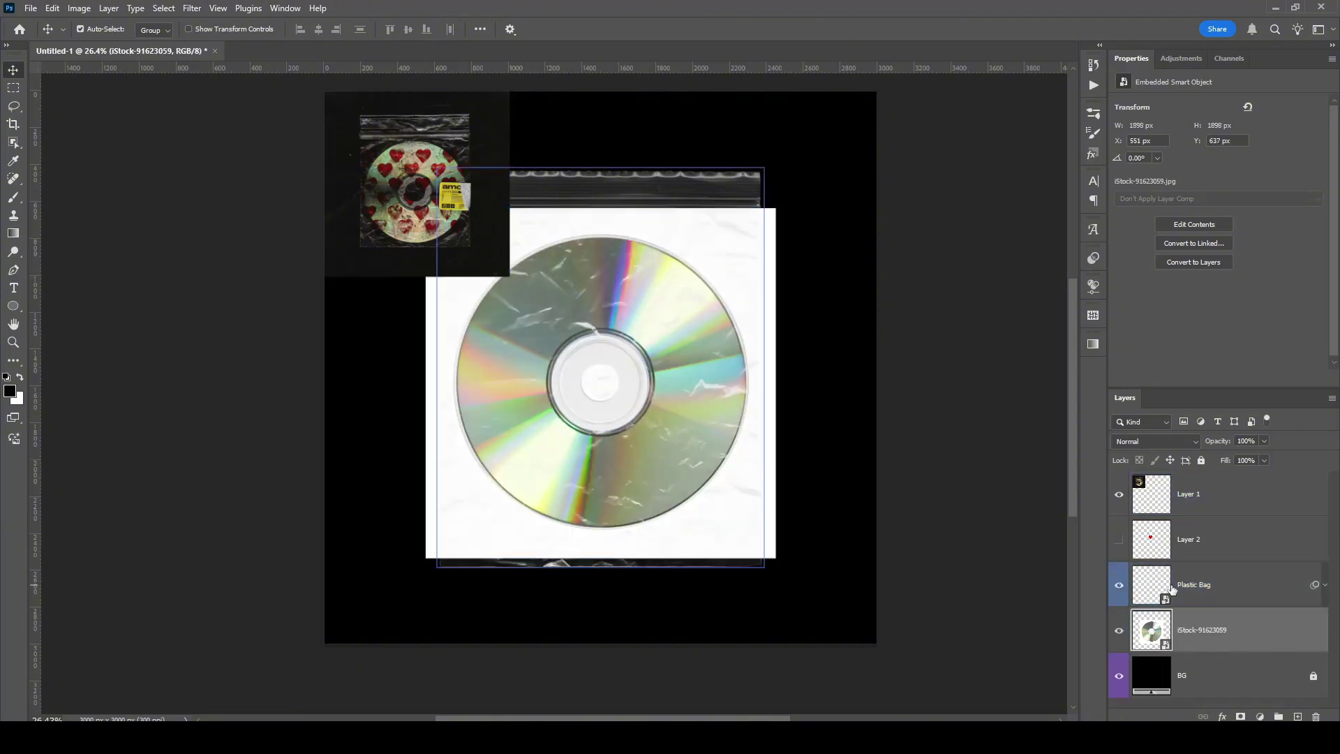
{"action": "double_click", "coordinate": [1191, 630]}
{"action": "type", "text": "CD"}
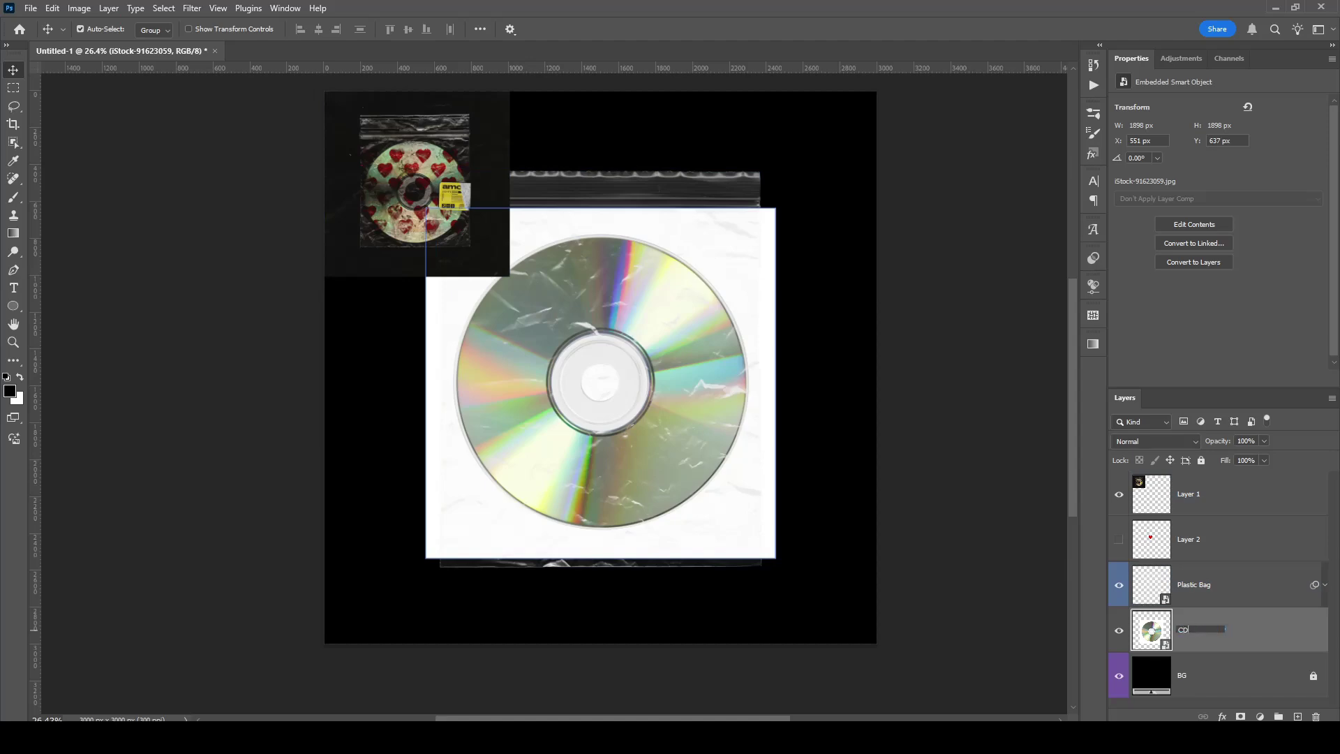
{"action": "key", "text": "Return"}
Rasterize the CD layer, duplicate it, and select the original CD layer beneath the copy.
{"action": "left_click_drag", "start_coordinate": [609, 305], "coordinate": [572, 182]}
{"action": "right_click", "coordinate": [1195, 631]}
{"action": "left_click", "coordinate": [1217, 579]}
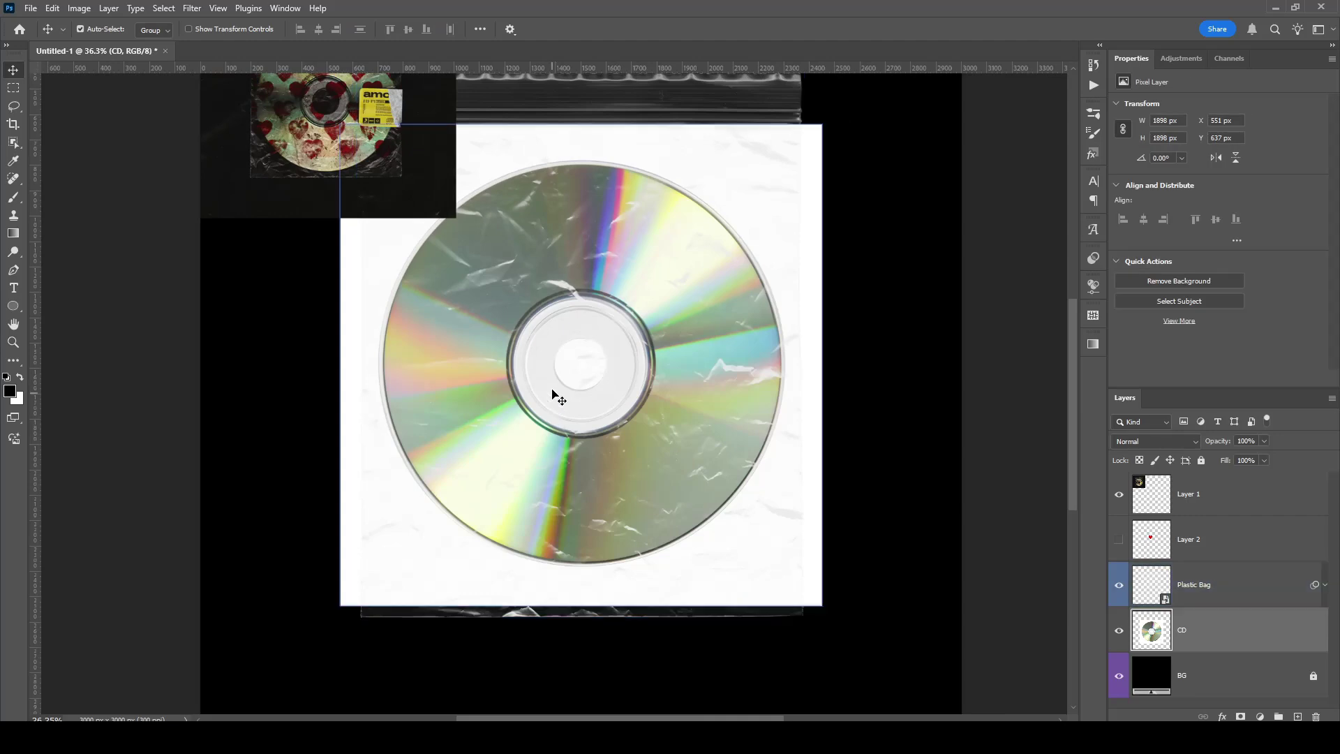
{"action": "key", "text": "ctrl+j"}
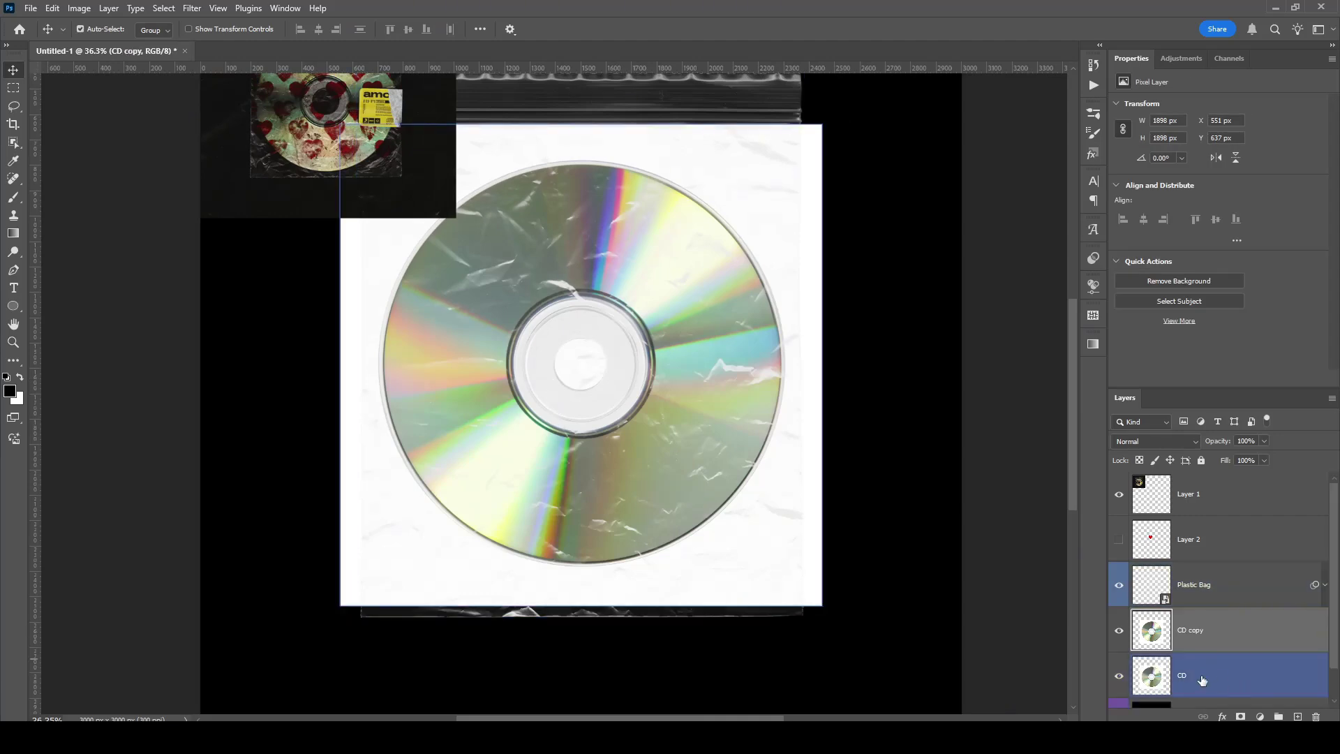
{"action": "left_click", "coordinate": [1185, 679]}
{"action": "left_click_drag", "start_coordinate": [1199, 653], "coordinate": [1225, 684]}
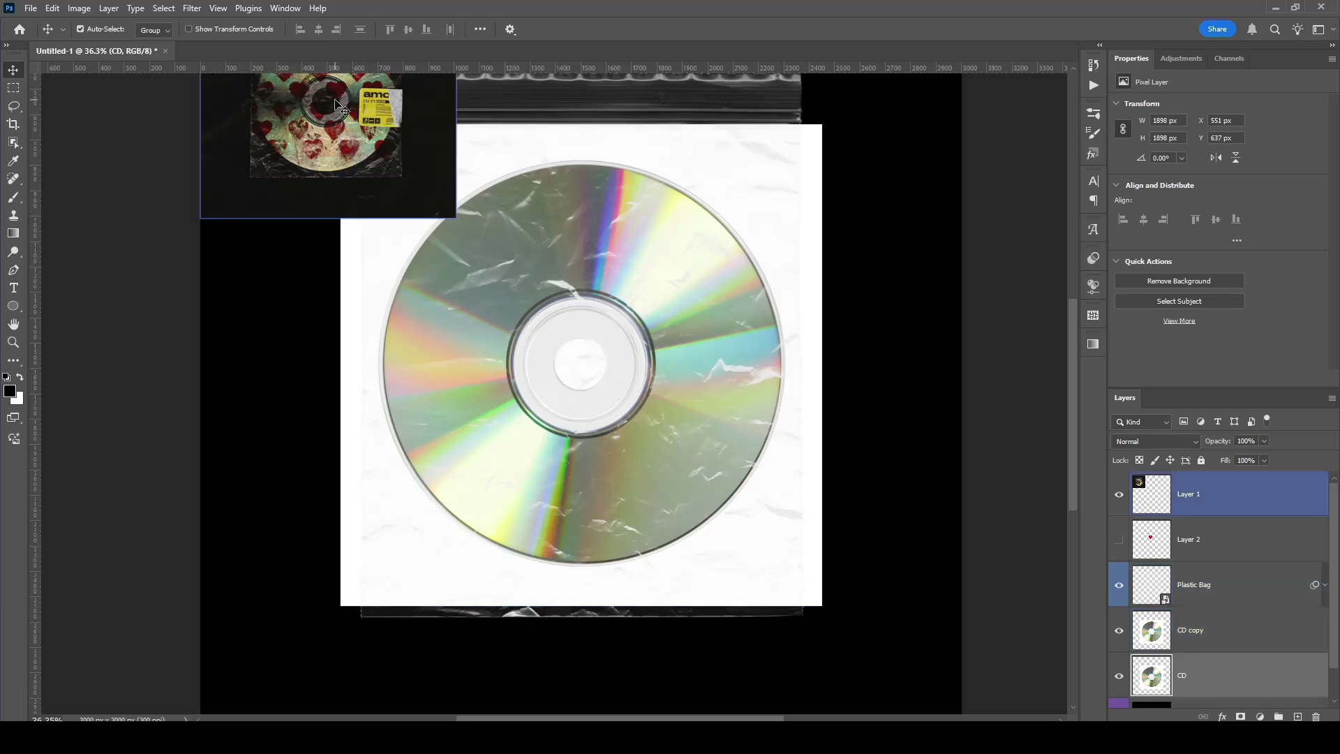
Trim the CD layer to the disc with a circular selection about 1563 px wide, and hide the CD copy layer.
{"action": "key", "text": "m"}
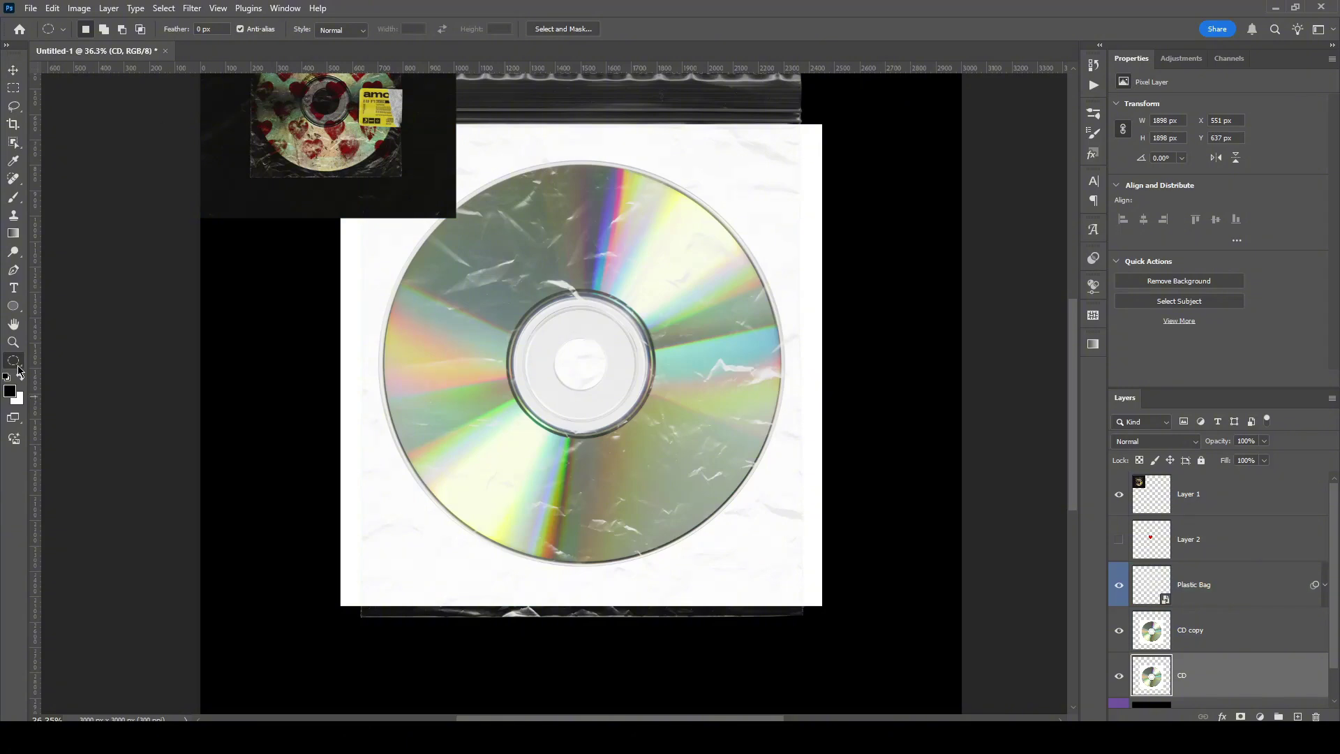
{"action": "left_click_drag", "start_coordinate": [572, 363], "coordinate": [840, 563]}
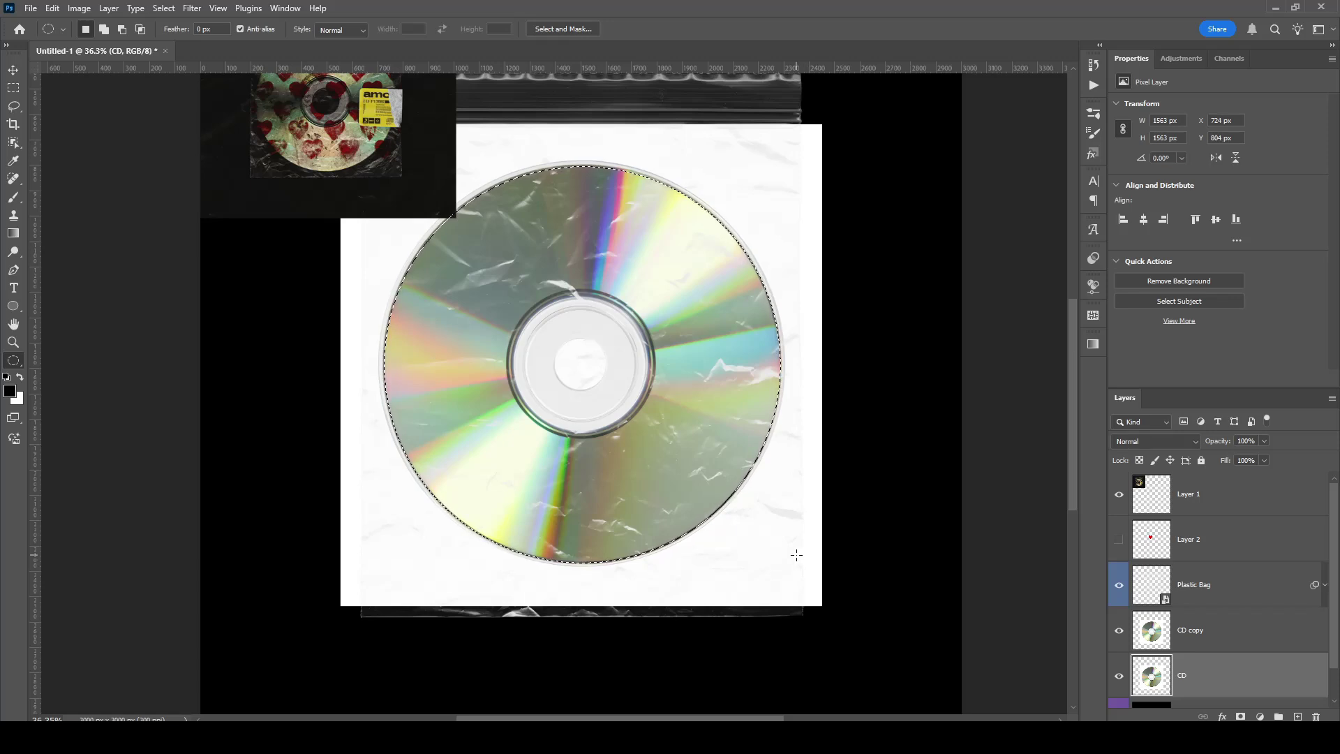
{"action": "key", "text": "ctrl+shift+i"}
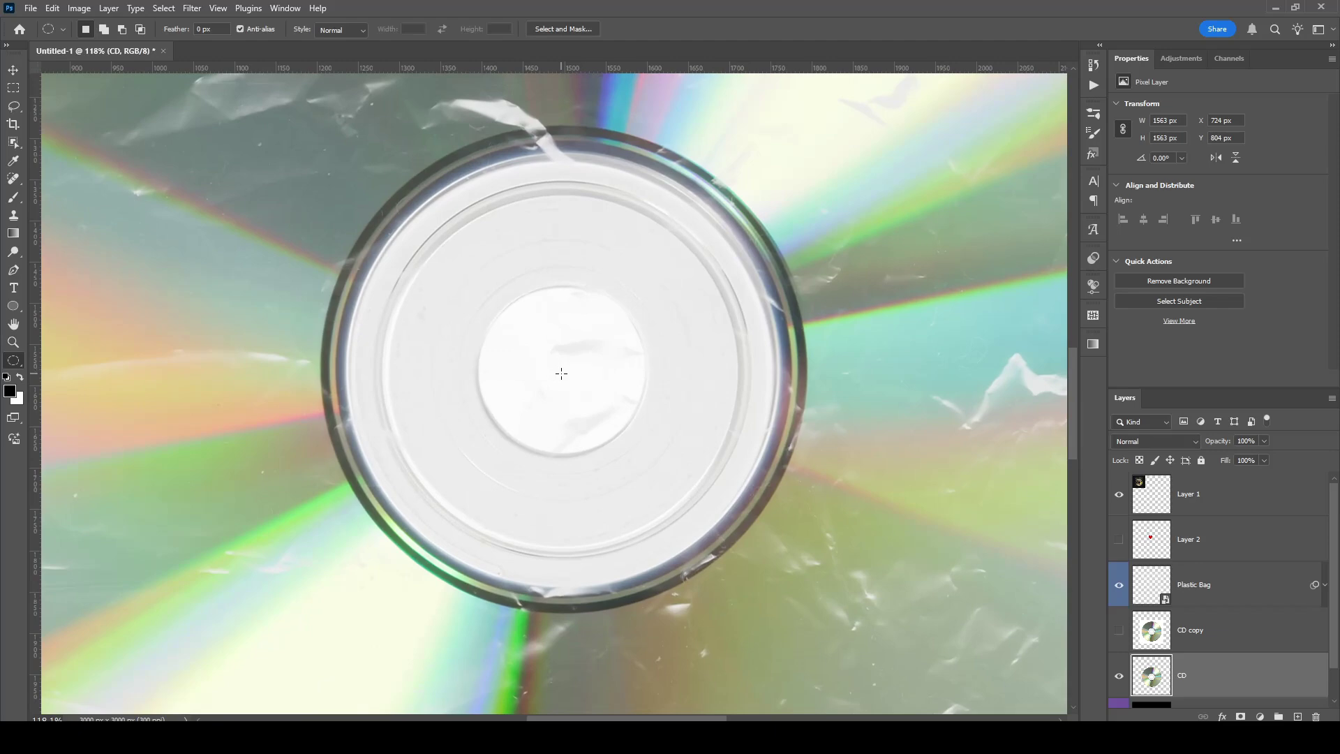
Cut the centre hub out of the CD layer with a circular selection about 558 px wide.
{"action": "left_click_drag", "start_coordinate": [555, 377], "coordinate": [599, 594]}
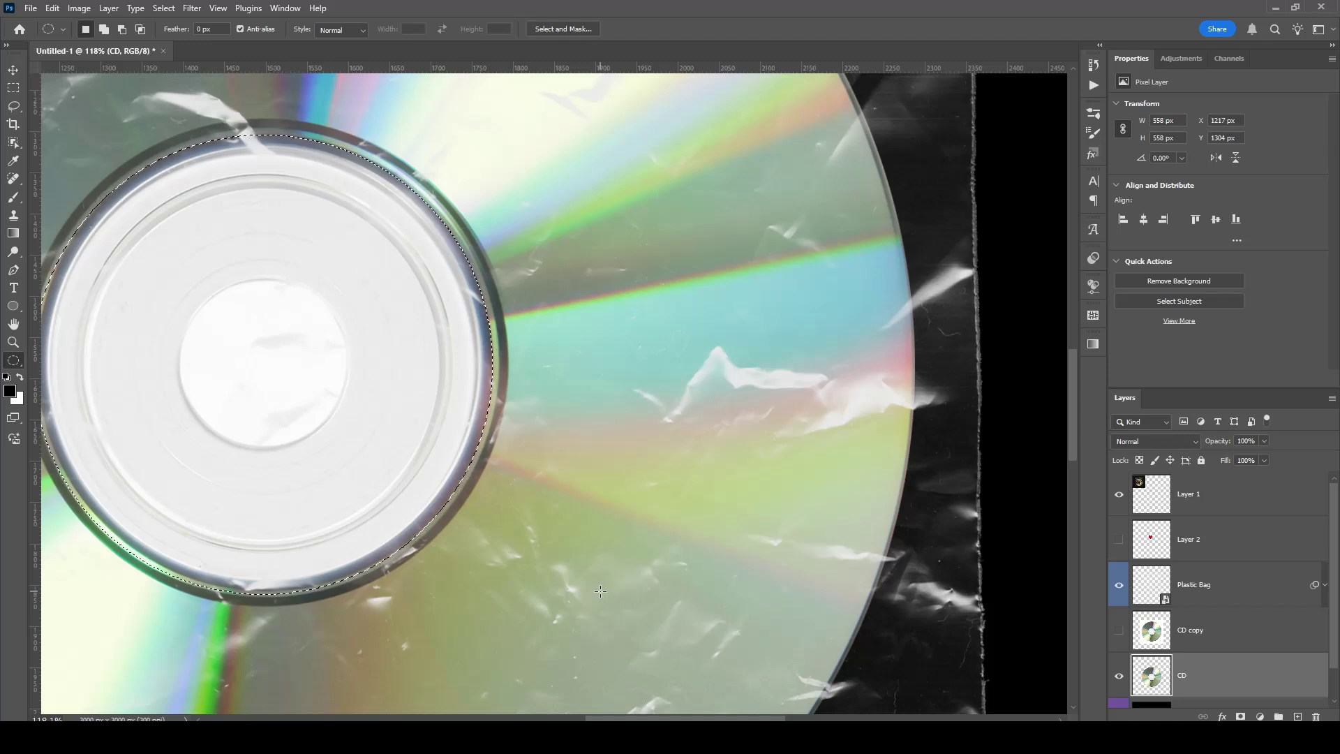
{"action": "key", "text": "Delete"}
{"action": "key", "text": "ctrl+d"}
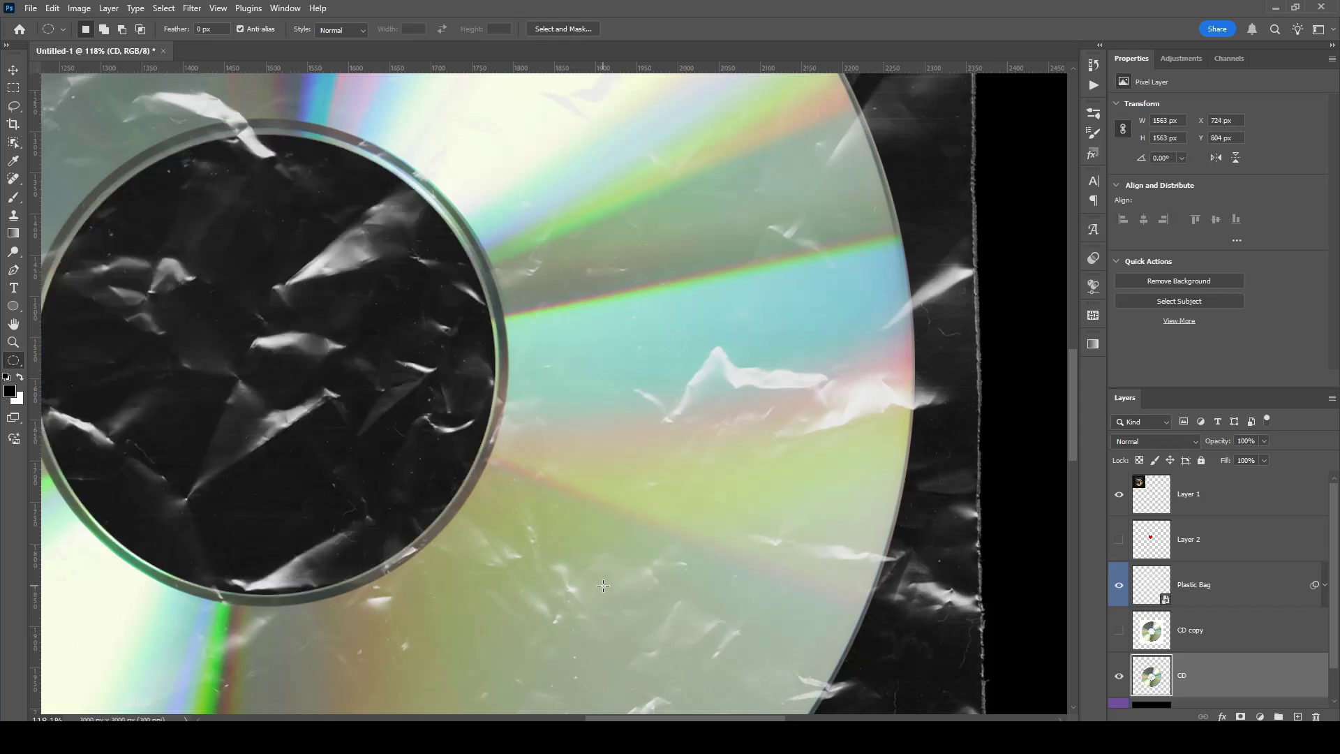
{"action": "key", "text": "v"}
{"action": "key", "text": "ctrl+0"}
Show the CD copy as a smart object, blend out its white areas, and merge it with the cut-out disc.
{"action": "left_click", "coordinate": [1119, 631]}
{"action": "scroll", "coordinate": [931, 521], "scroll_direction": "right", "scroll_amount": 1}
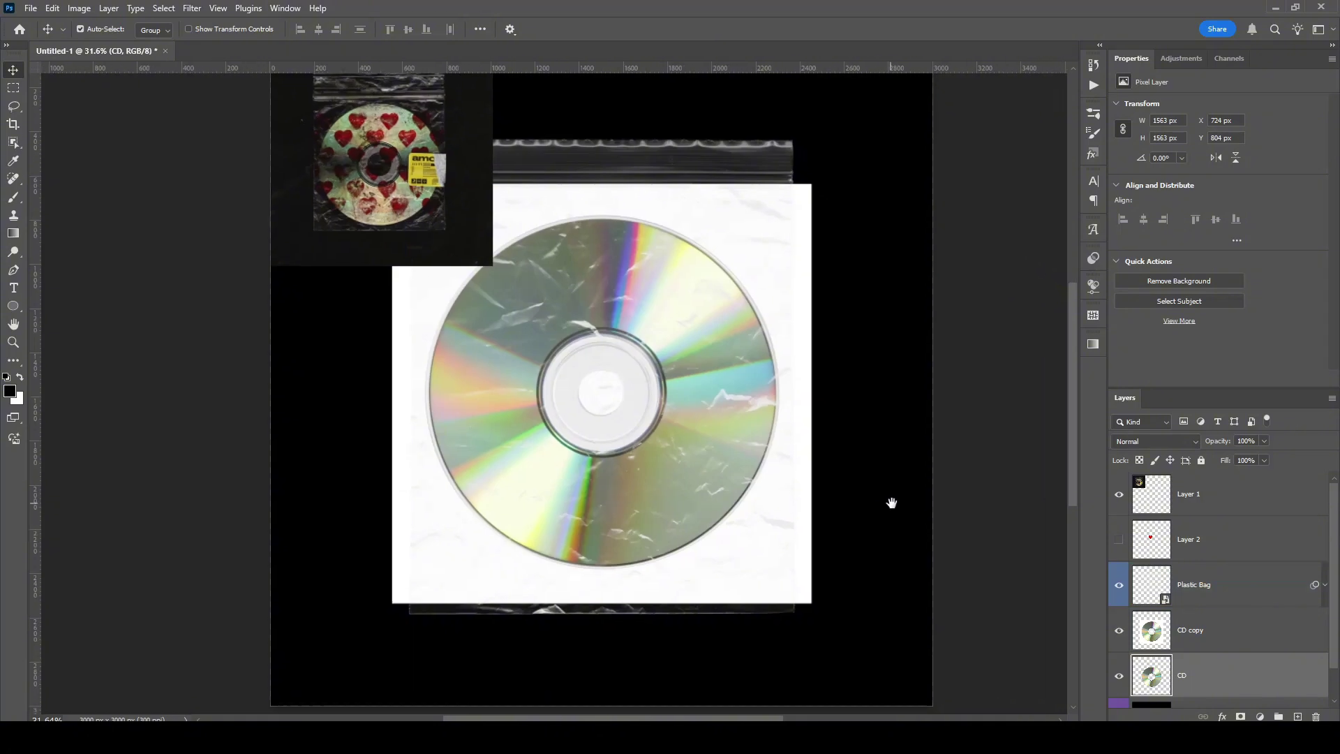
{"action": "right_click", "coordinate": [1200, 630]}
{"action": "left_click", "coordinate": [1217, 527]}
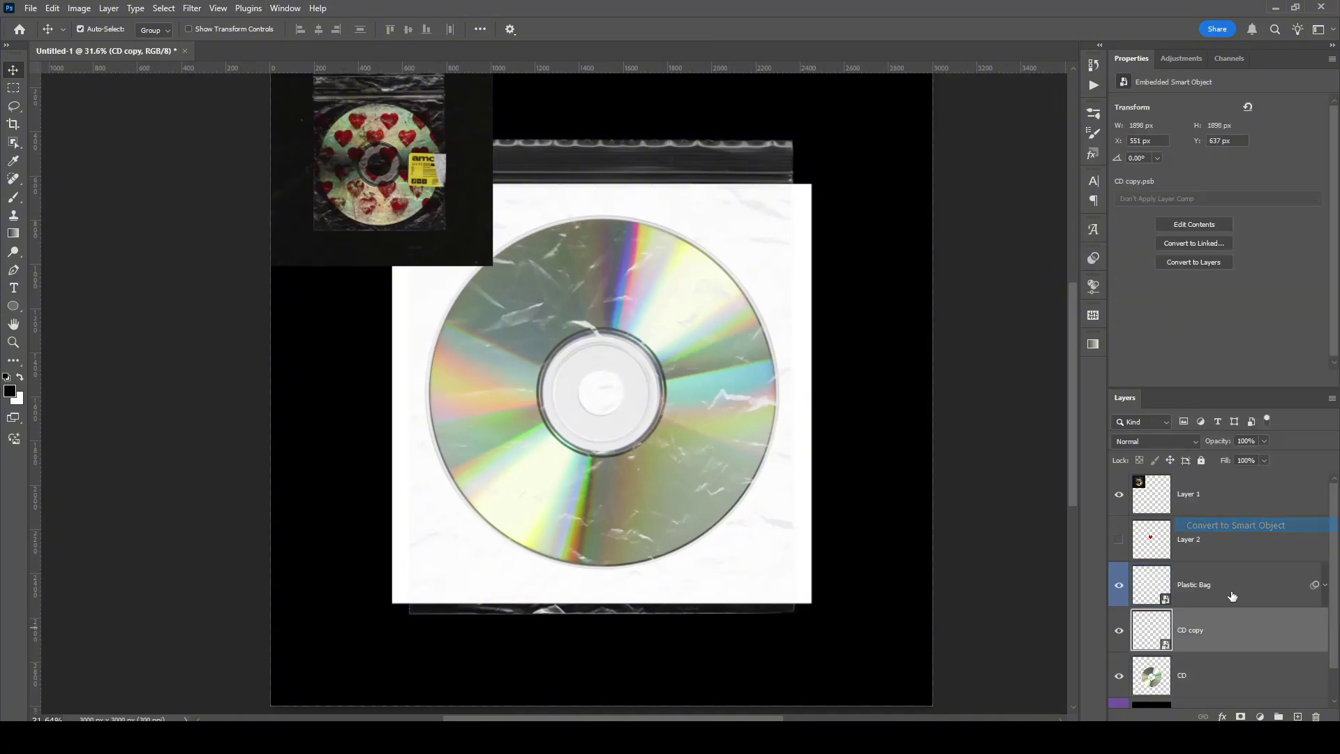
{"action": "double_click", "coordinate": [1240, 630]}
{"action": "left_click_drag", "start_coordinate": [612, 357], "coordinate": [503, 357]}
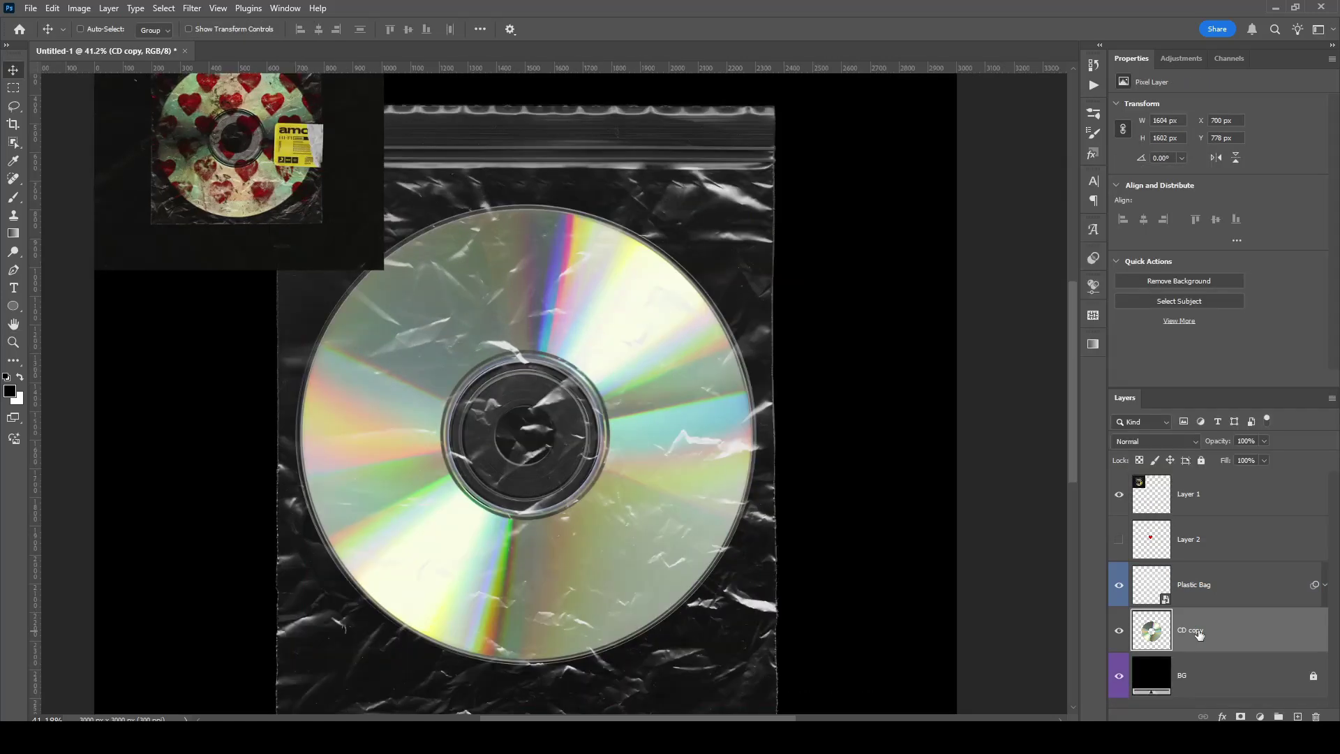
Duplicate the merged disc as a clipped CD copy layer, and name the base layer Cd main with an orange label.
{"action": "scroll", "coordinate": [500, 355], "scroll_direction": "down", "scroll_amount": 3}
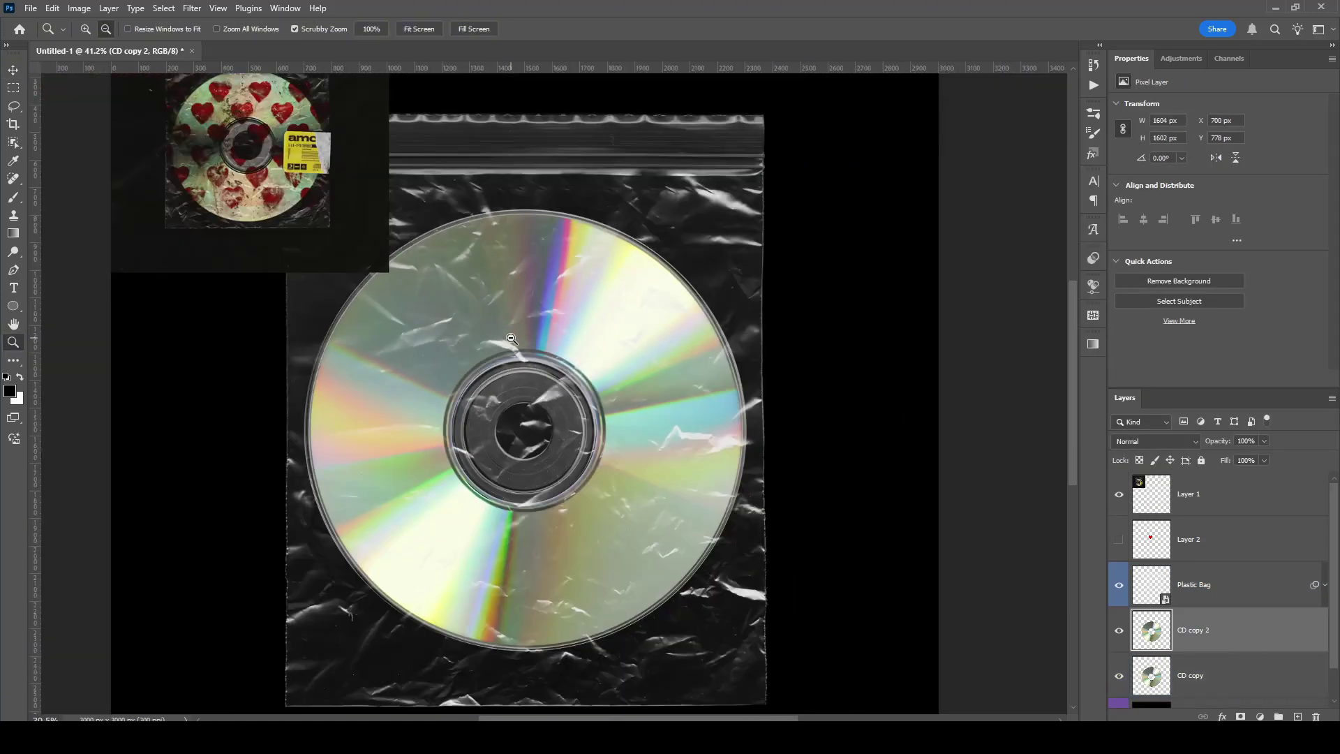
{"action": "left_click_drag", "start_coordinate": [499, 355], "coordinate": [483, 351]}
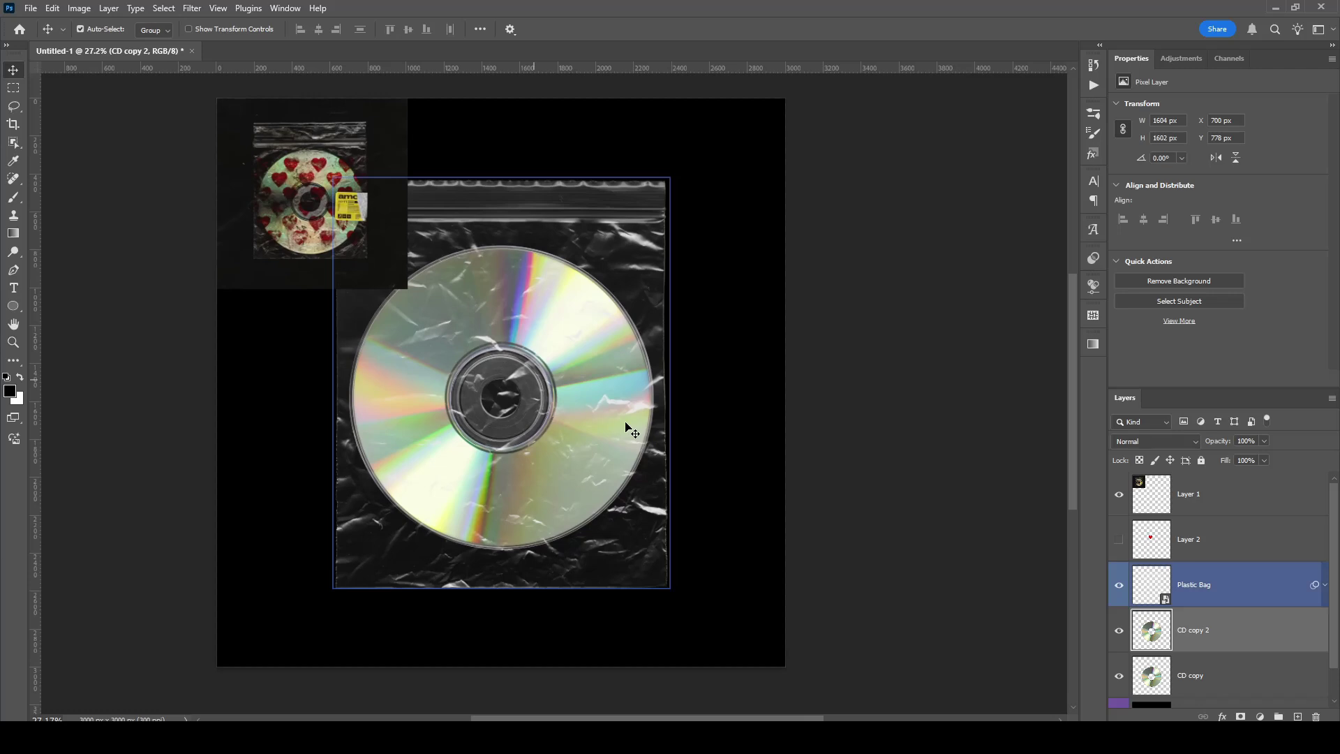
{"action": "left_click", "coordinate": [1225, 649], "text": "alt"}
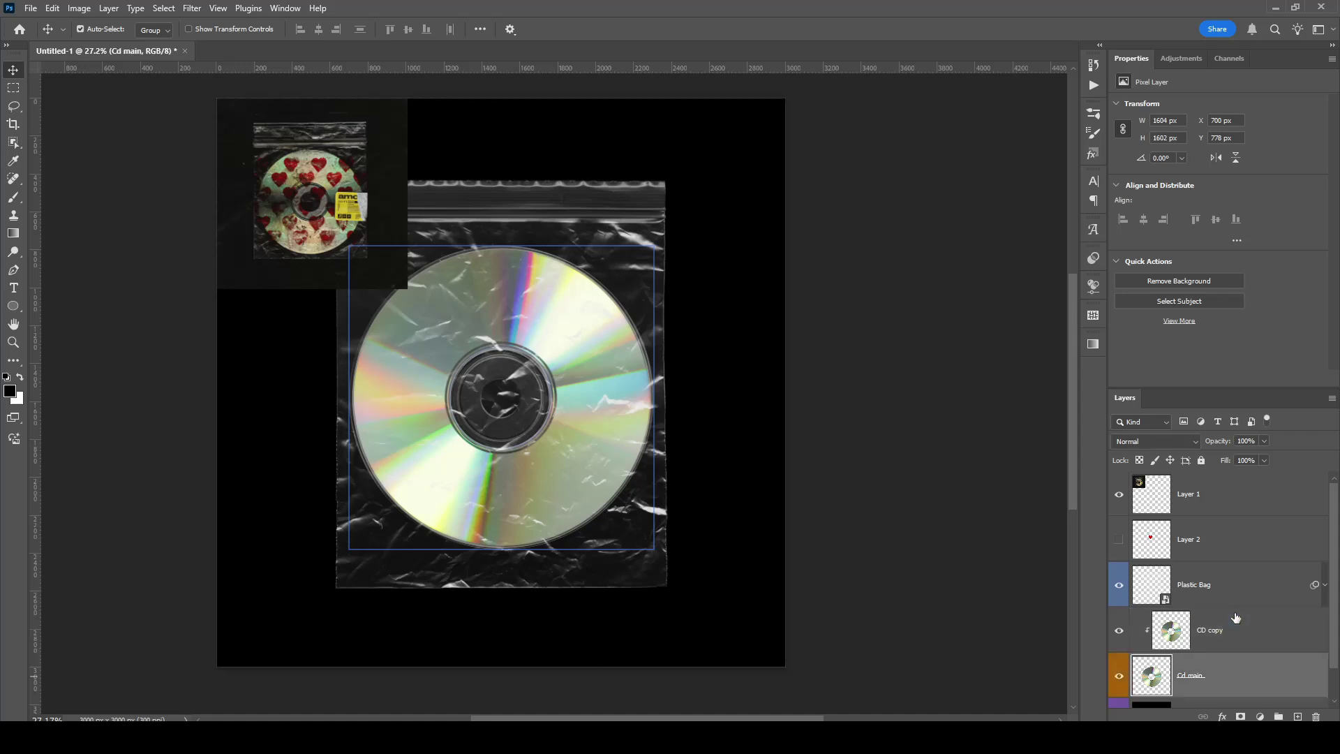
Convert the clipped CD copy layer to a smart object and apply a Gaussian Blur with a radius of about 30 pixels.
{"action": "left_click", "coordinate": [1236, 617]}
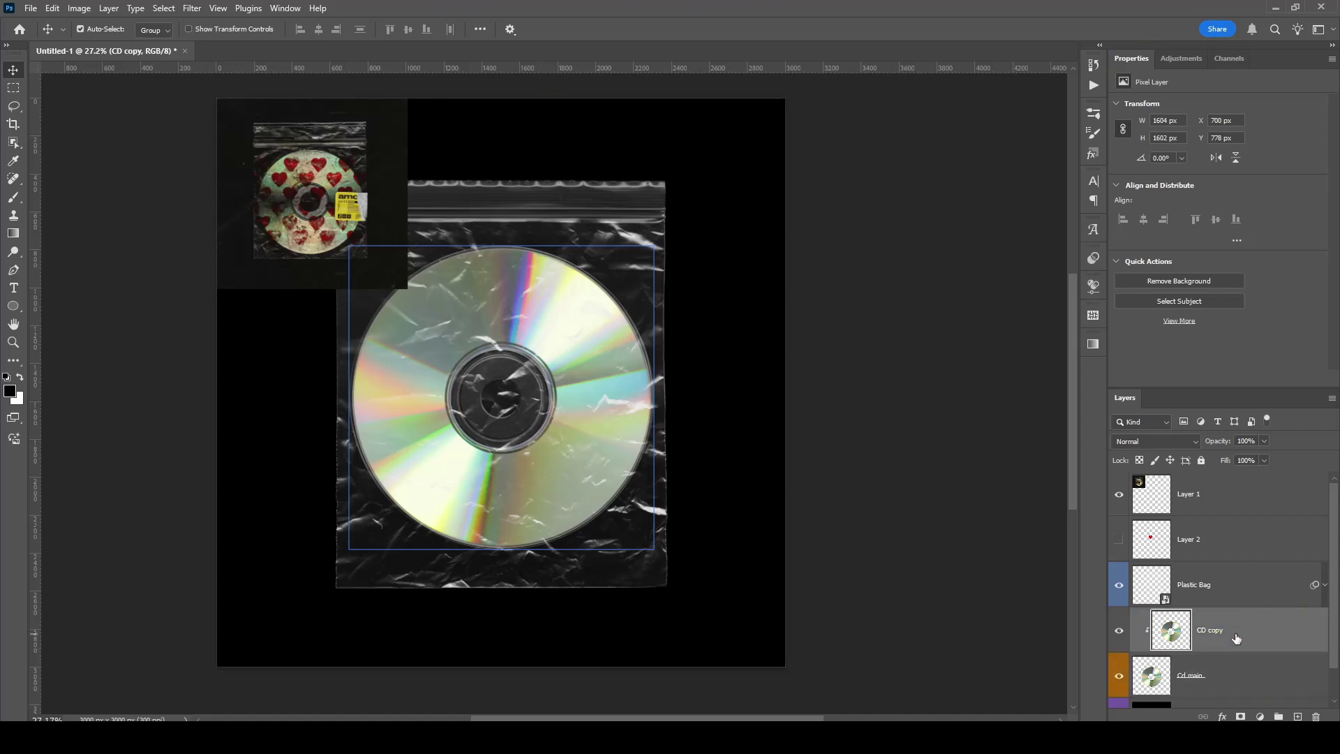
{"action": "right_click", "coordinate": [1236, 638]}
{"action": "left_click", "coordinate": [1218, 528]}
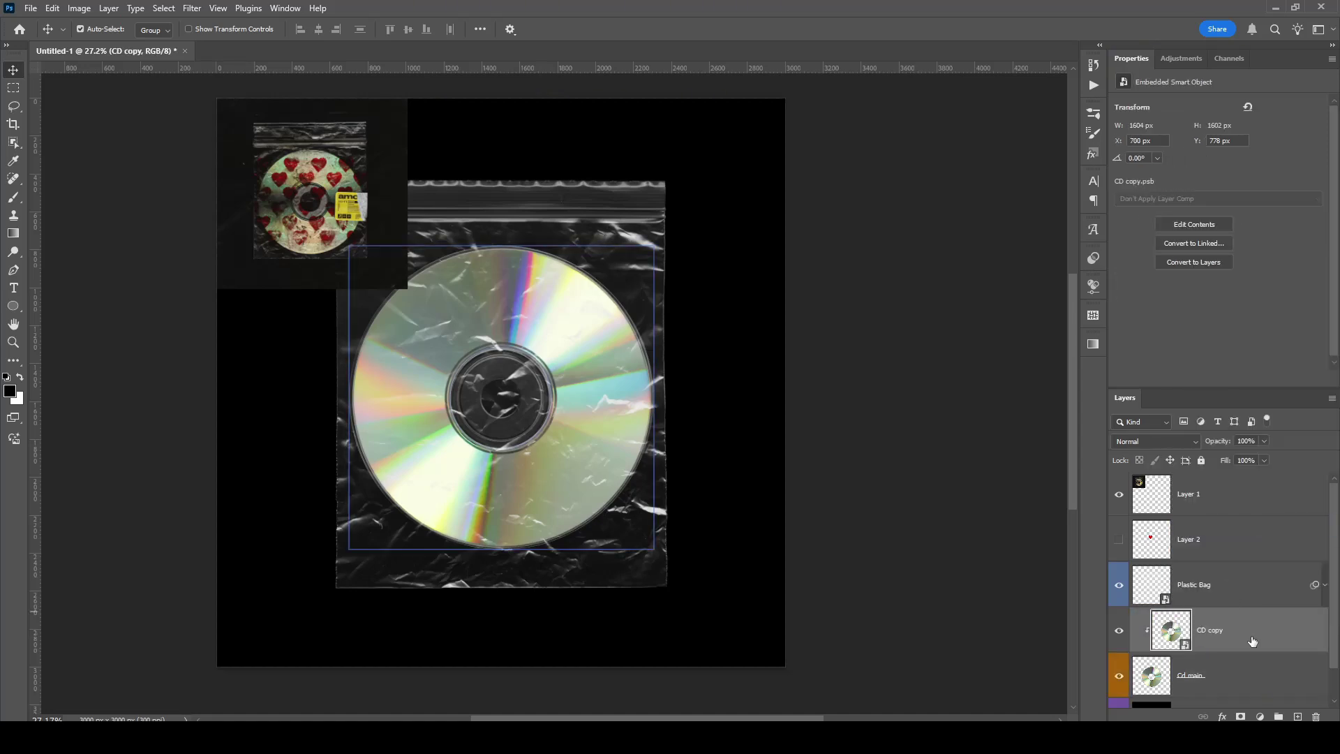
{"action": "left_click", "coordinate": [192, 8]}
{"action": "mouse_move", "coordinate": [240, 180]}
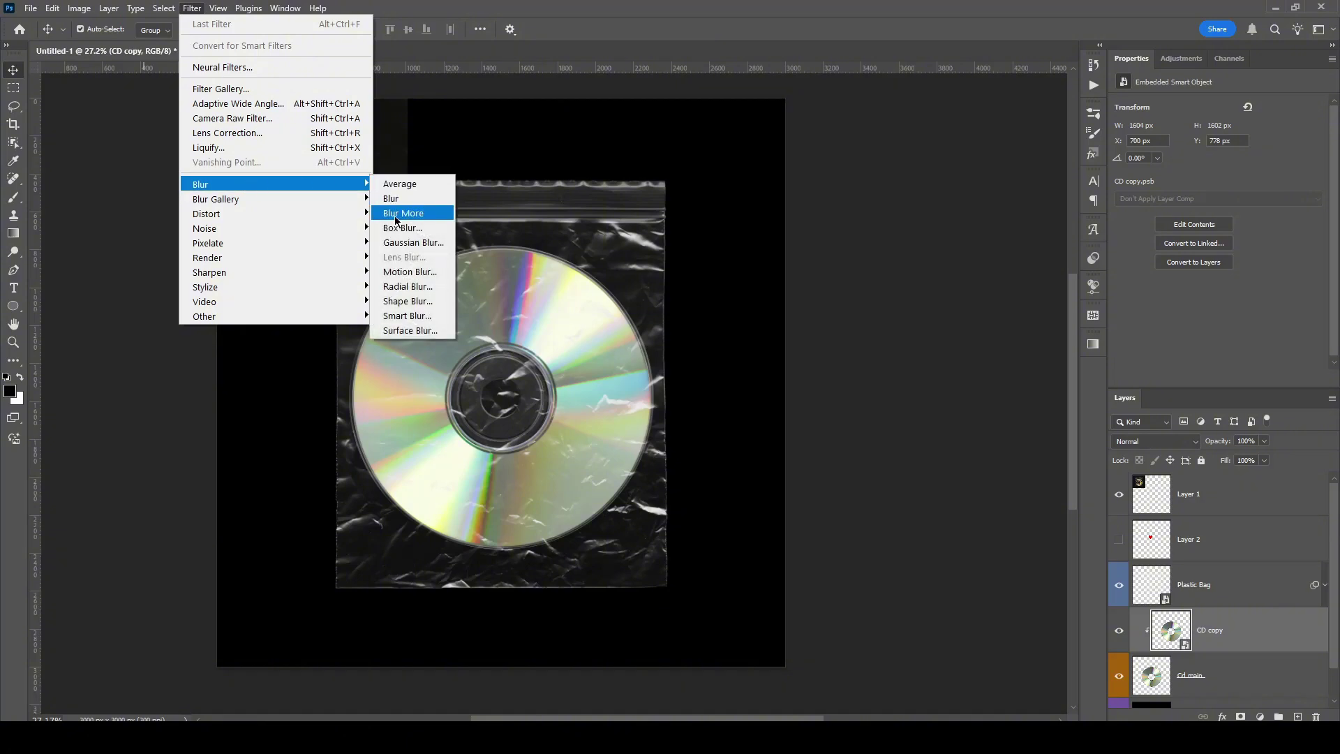
{"action": "left_click", "coordinate": [419, 241]}
{"action": "left_click_drag", "start_coordinate": [980, 319], "coordinate": [990, 321]}
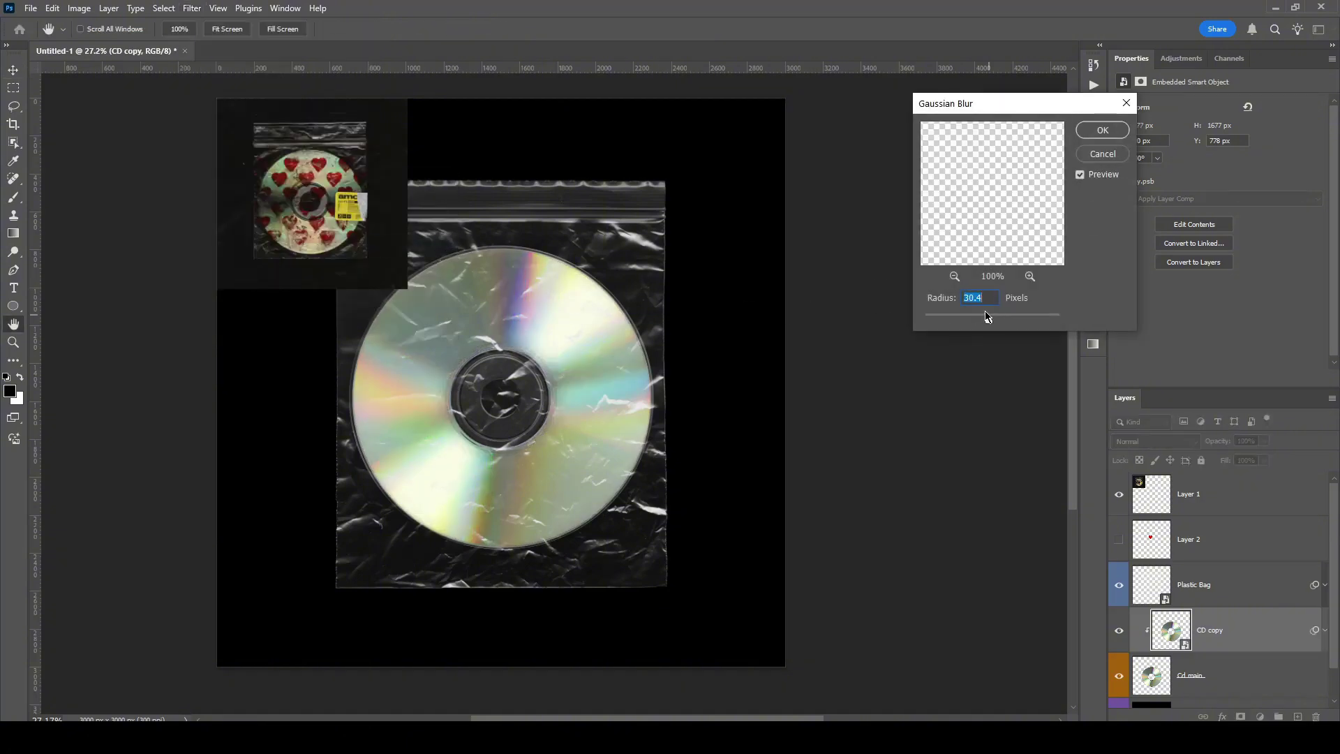
{"action": "key", "text": "Return"}
Compare the blurred disc with the reference artwork's disc and hearts, and collapse the CD copy layer's smart filter list.
{"action": "key", "text": "z"}
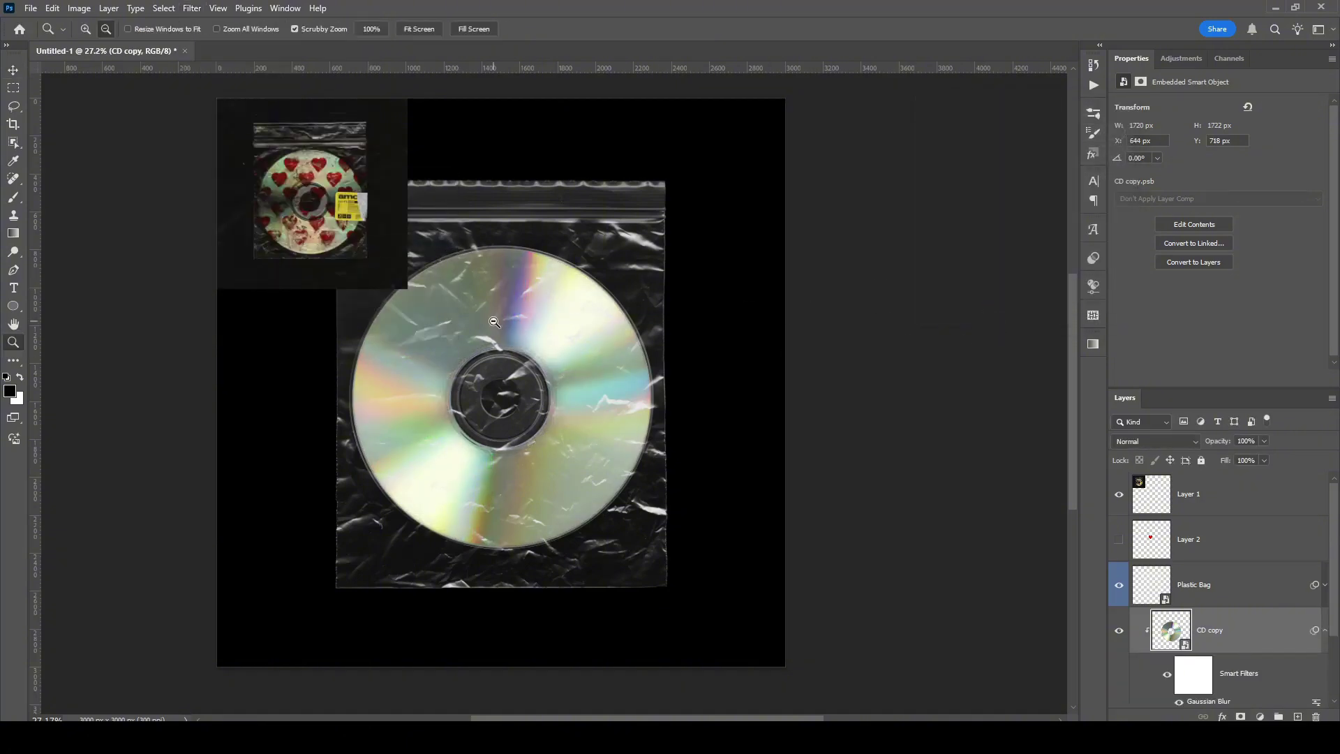
{"action": "mouse_move", "coordinate": [495, 322]}
{"action": "left_mouse_down"}
{"action": "mouse_move", "coordinate": [541, 320]}
{"action": "mouse_move", "coordinate": [515, 307]}
{"action": "left_mouse_up"}
{"action": "key", "text": "space"}
{"action": "left_click_drag", "start_coordinate": [225, 135], "coordinate": [467, 376]}
{"action": "key", "text": "alt+space"}
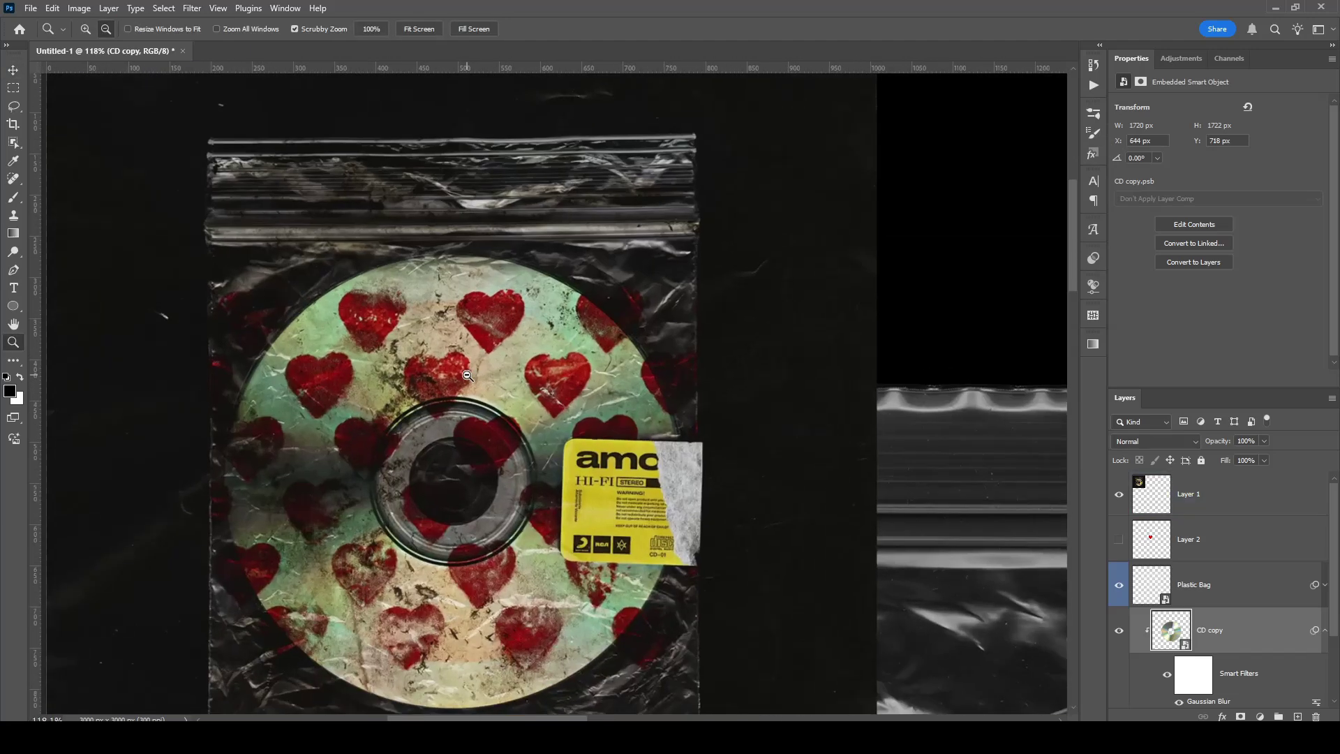
{"action": "left_click_drag", "start_coordinate": [577, 433], "coordinate": [503, 432]}
{"action": "key", "text": "space"}
{"action": "left_click_drag", "start_coordinate": [700, 413], "coordinate": [594, 291]}
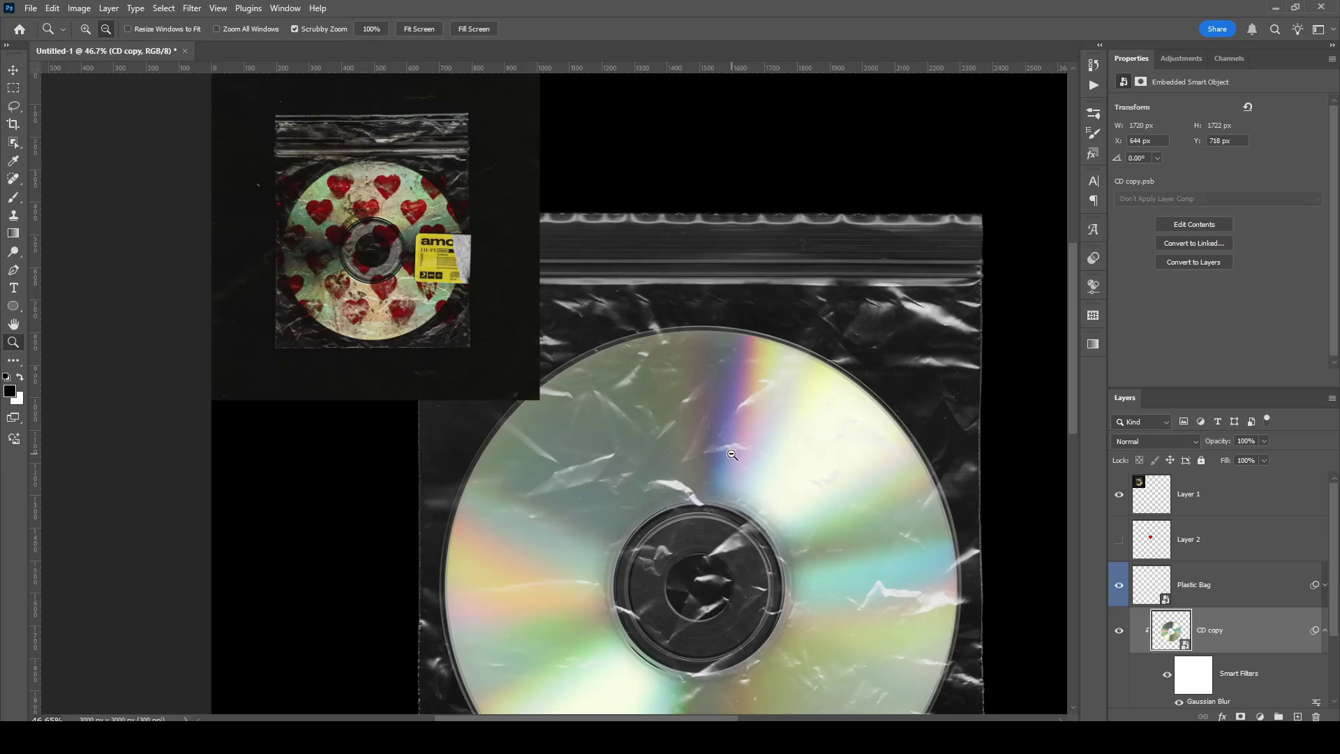
{"action": "scroll", "coordinate": [379, 196], "scroll_direction": "up", "scroll_amount": 7}
{"action": "scroll", "coordinate": [380, 199], "scroll_direction": "down", "scroll_amount": 5}
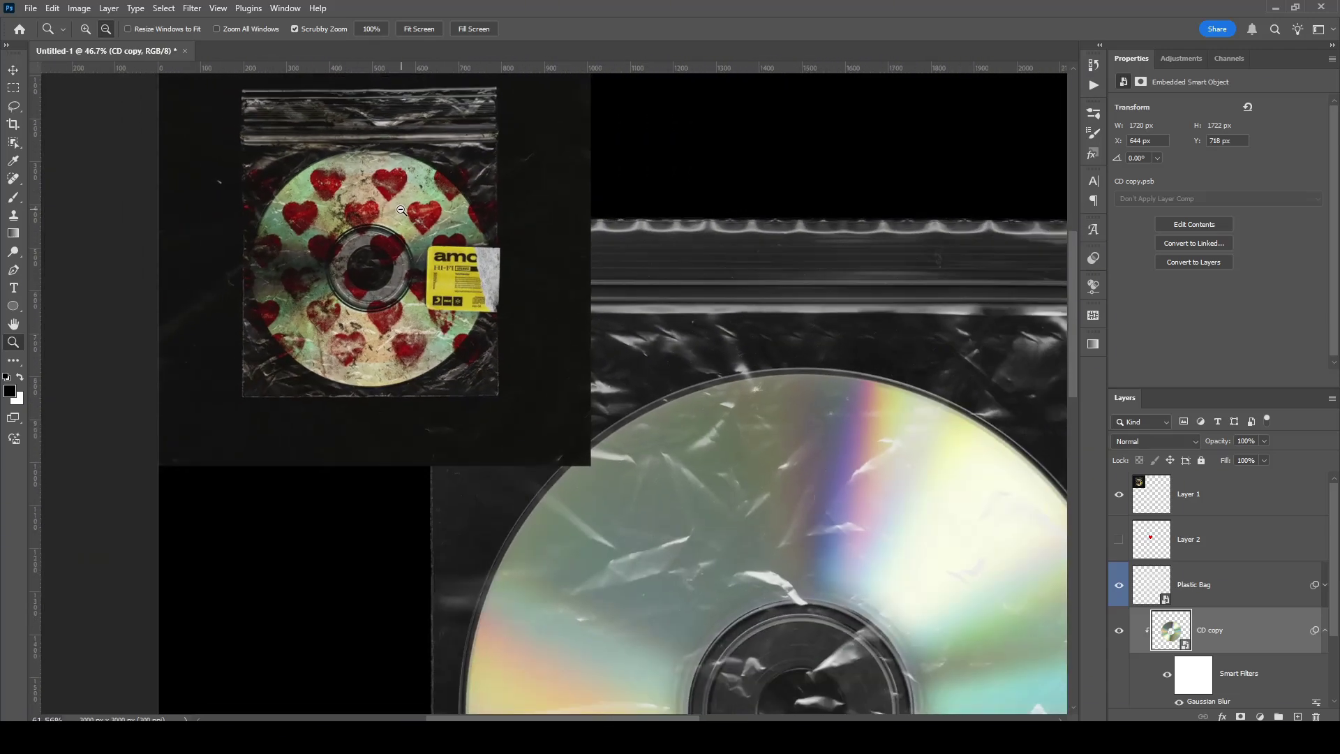
{"action": "left_click_drag", "start_coordinate": [504, 276], "coordinate": [462, 265]}
{"action": "left_click", "coordinate": [1324, 630]}
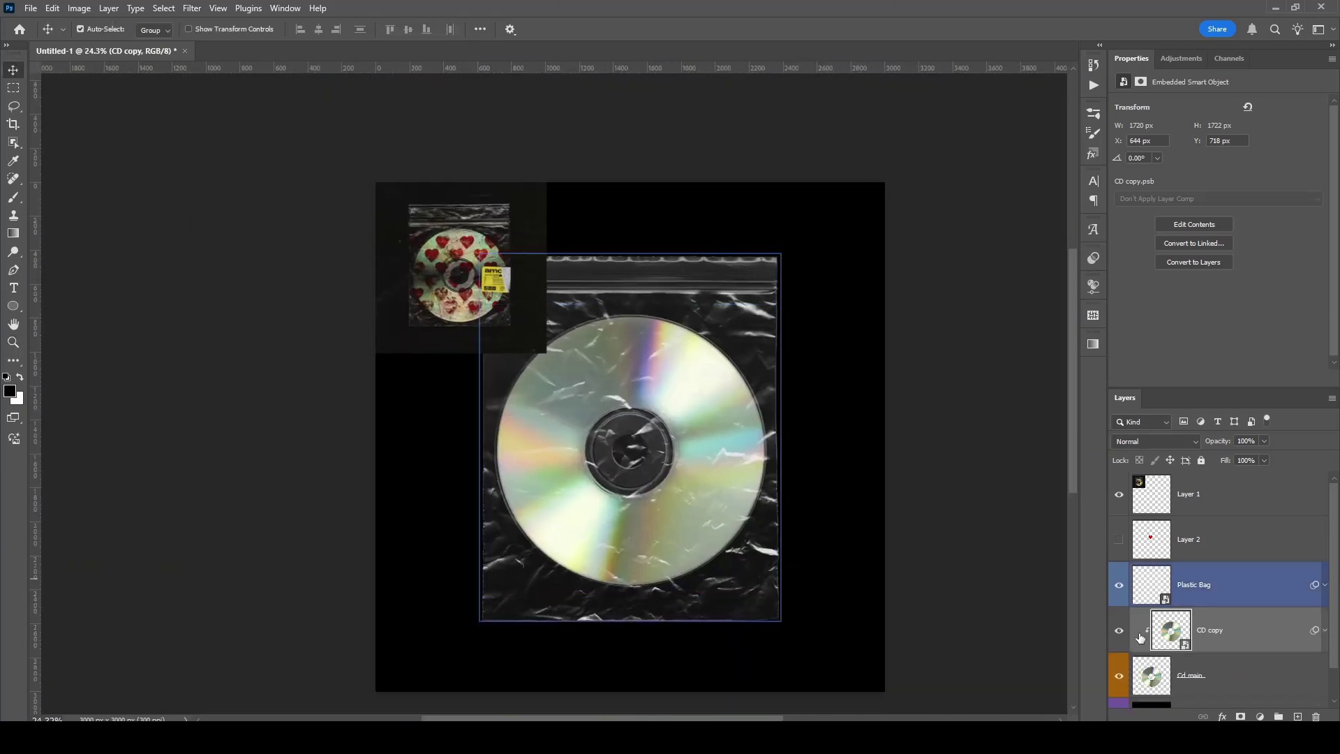
Show the red heart layer and duplicate the heart into five staggered rows of five across the disc.
{"action": "left_click", "coordinate": [1119, 540]}
{"action": "left_click_drag", "start_coordinate": [588, 432], "coordinate": [624, 427]}
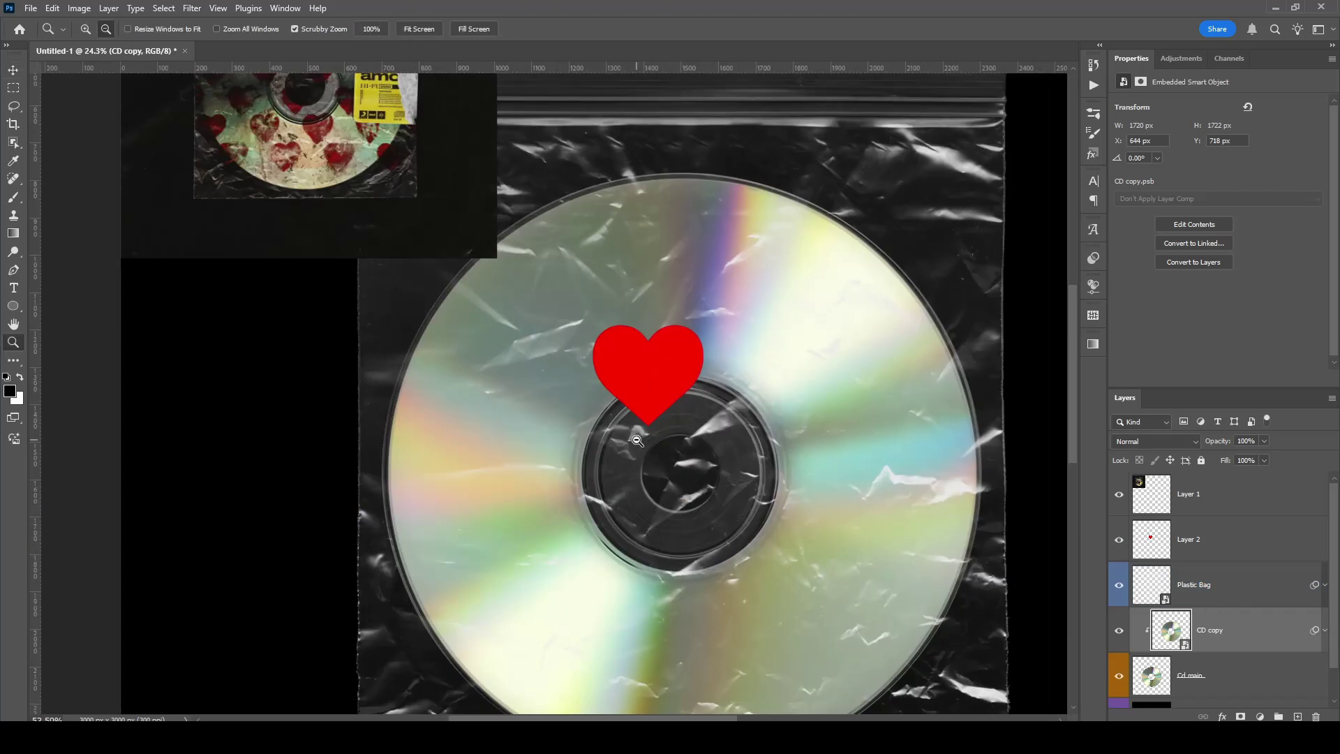
{"action": "left_click_drag", "start_coordinate": [583, 359], "coordinate": [592, 382]}
{"action": "scroll", "coordinate": [592, 381], "scroll_direction": "down", "scroll_amount": 3}
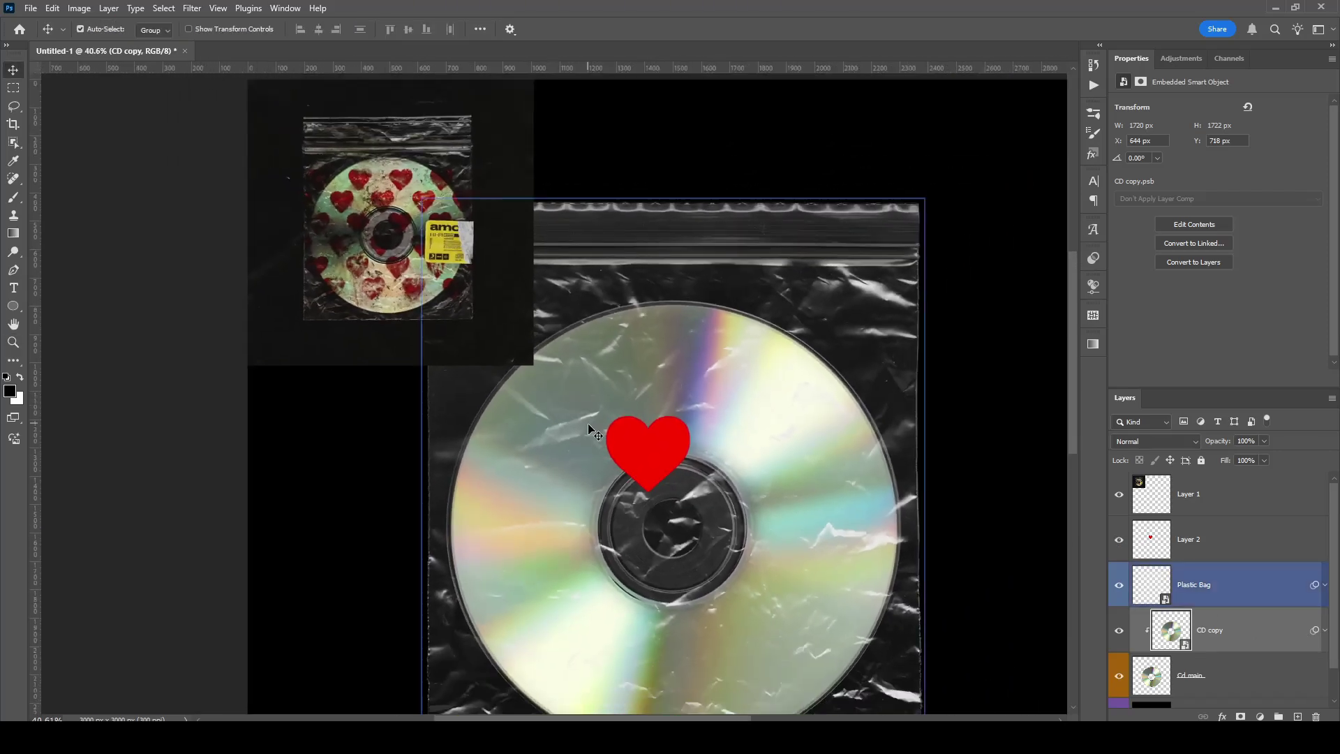
{"action": "left_click", "coordinate": [641, 447]}
{"action": "left_click_drag", "start_coordinate": [641, 446], "coordinate": [462, 433]}
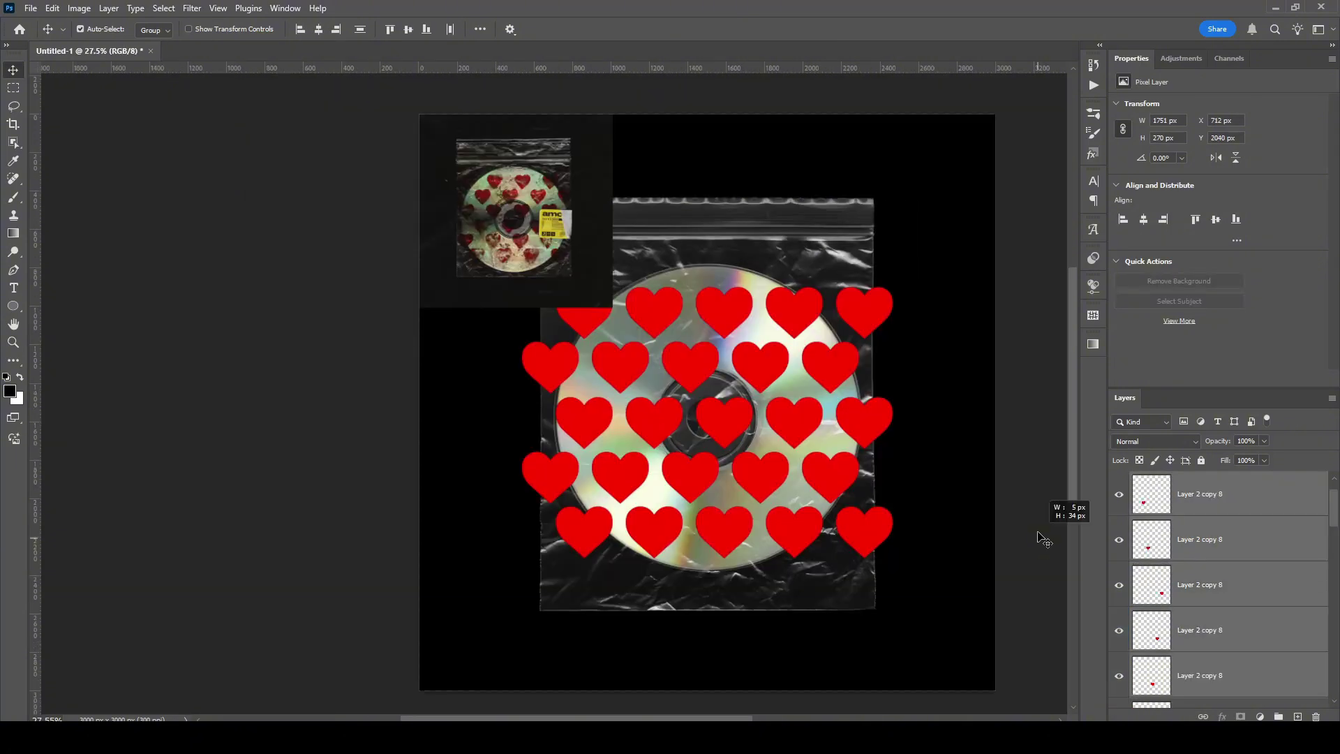
{"action": "left_click_drag", "start_coordinate": [1038, 532], "coordinate": [1037, 530]}
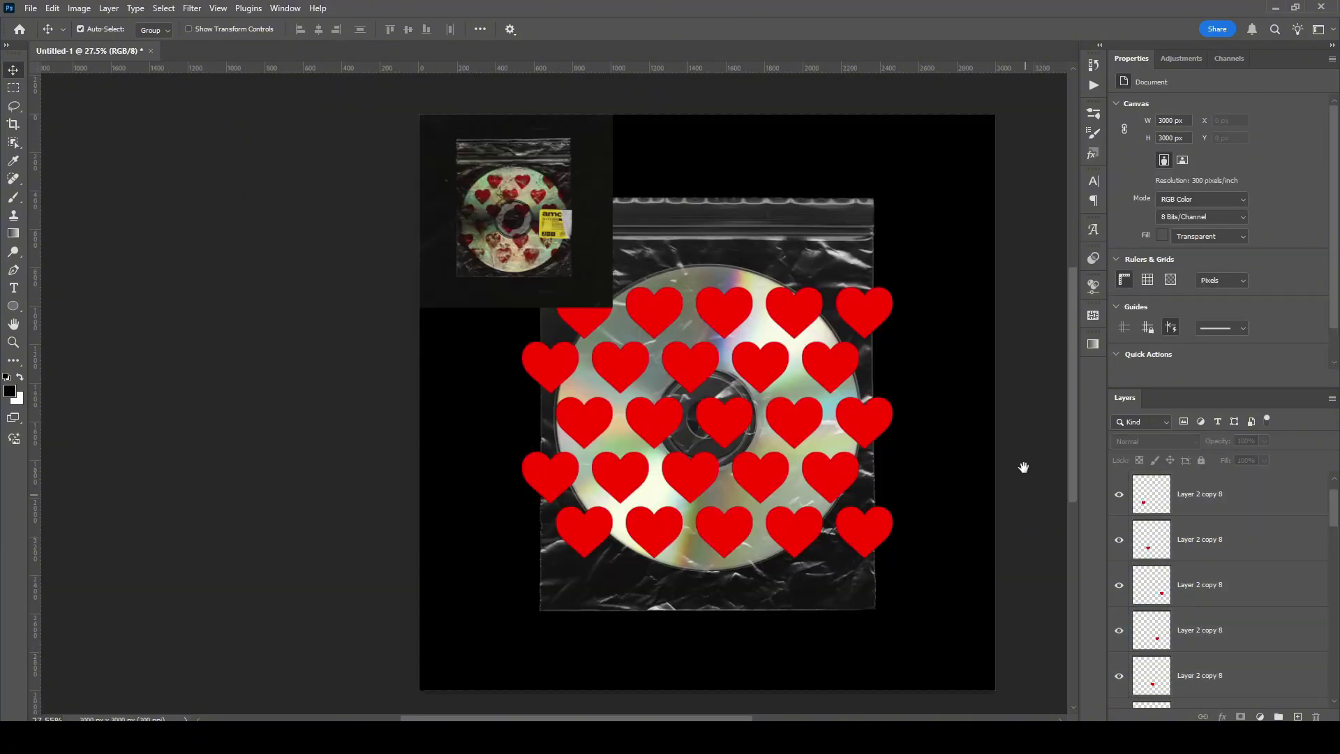
{"action": "left_click_drag", "start_coordinate": [1024, 467], "coordinate": [940, 478]}
Merge all the heart layers into one layer named Heart sahpe with a red label.
{"action": "left_click", "coordinate": [1233, 553]}
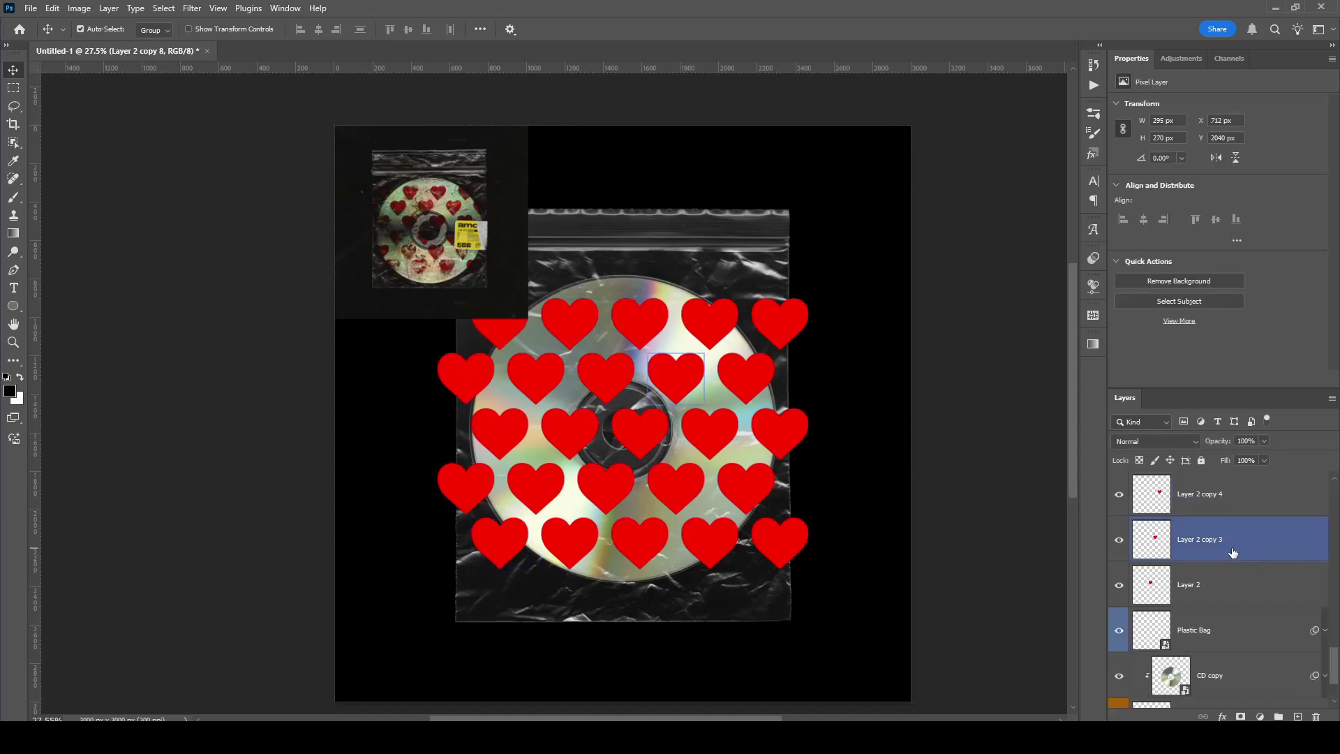
{"action": "left_click", "coordinate": [1221, 591], "text": "shift"}
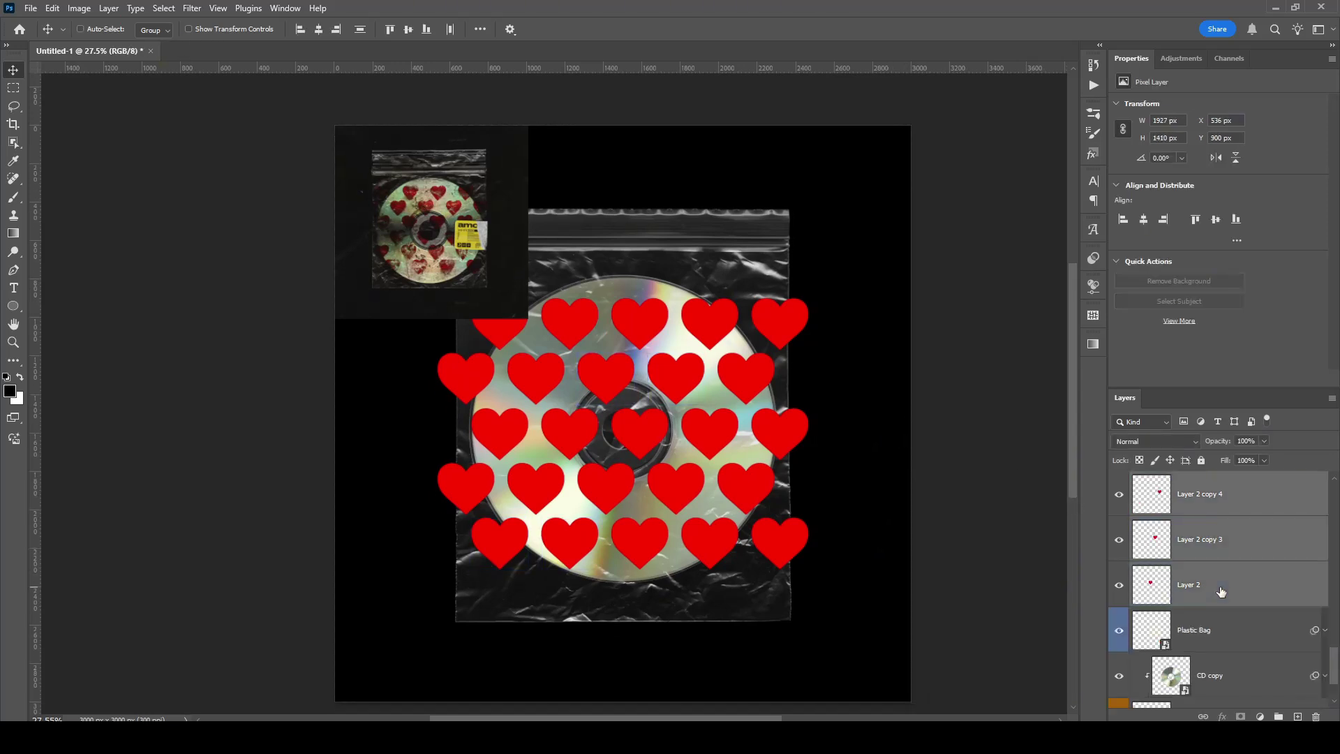
{"action": "key", "text": "ctrl+e"}
{"action": "double_click", "coordinate": [1196, 501]}
{"action": "type", "text": "Hear"}
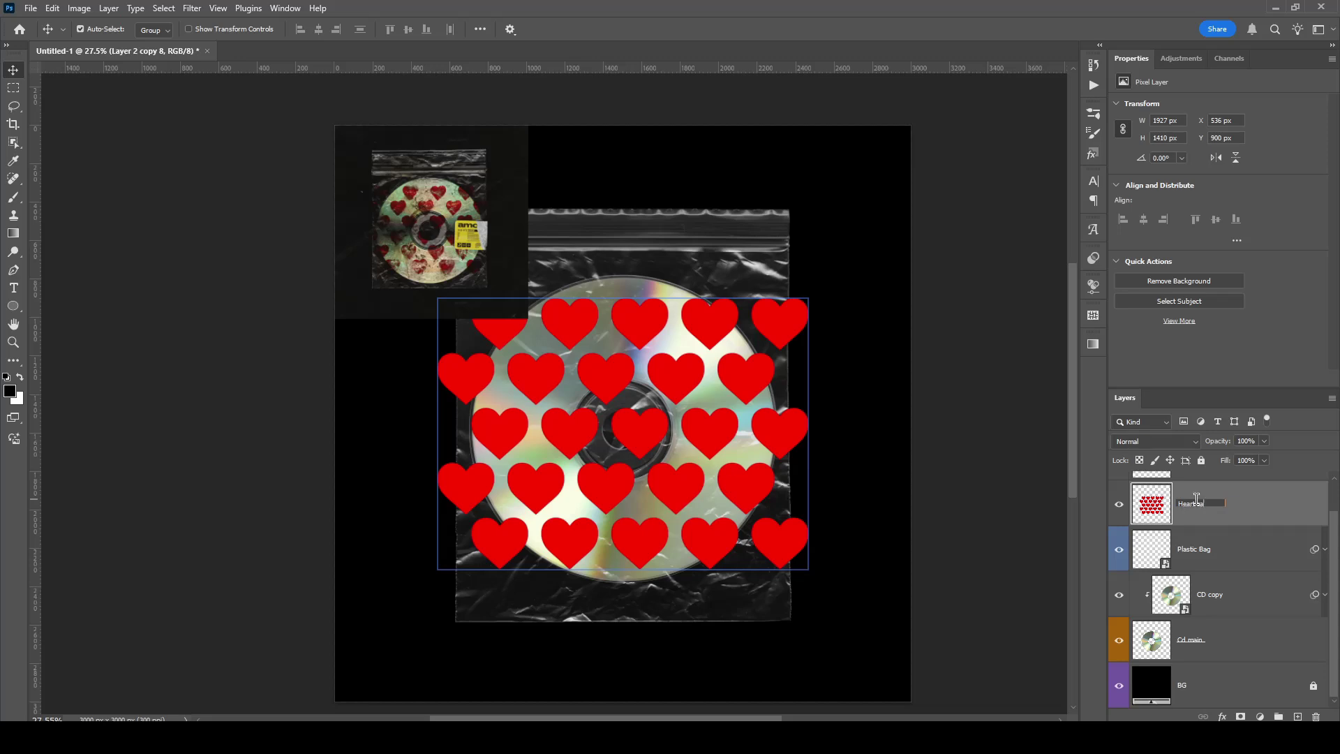
{"action": "type", "text": "t sahpe"}
{"action": "key", "text": "Return"}
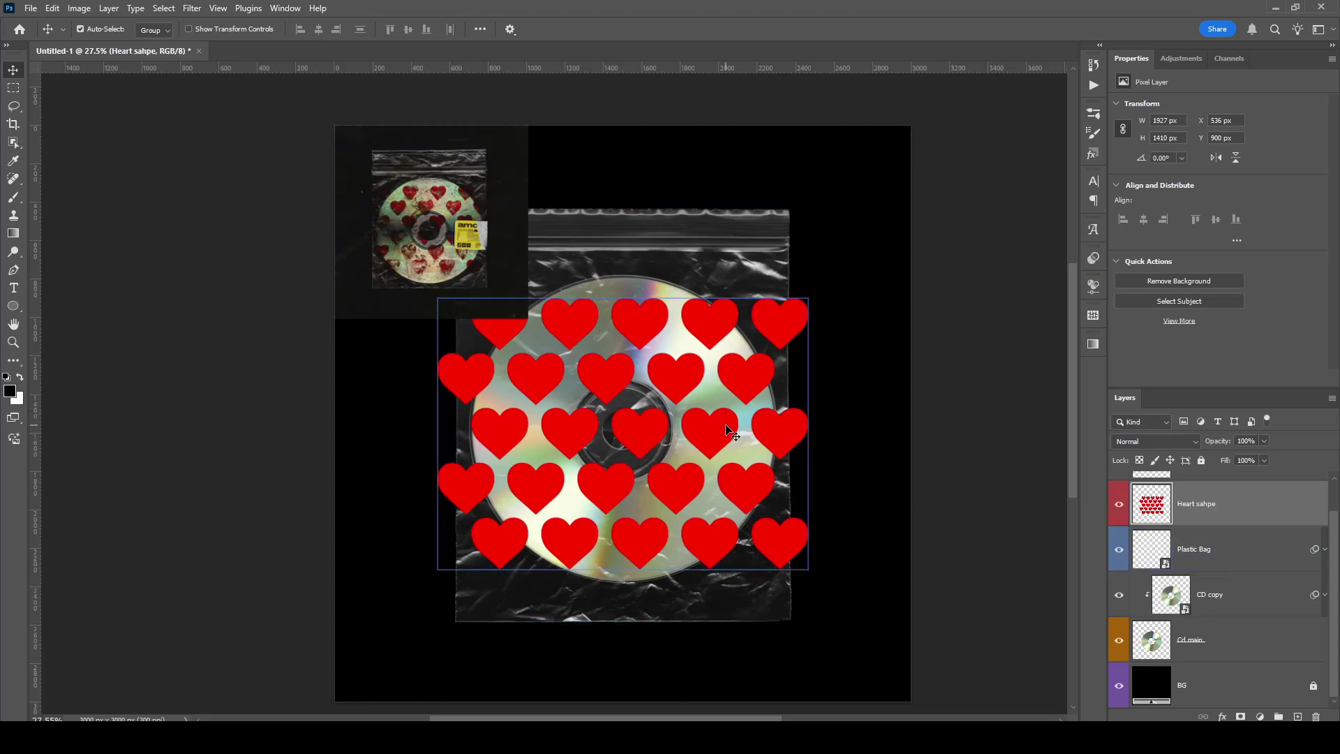
Create a new layer, outline the bag's body below the zip strip with the Polygonal Lasso, and fill the selection with black.
{"action": "left_click", "coordinate": [1298, 716]}
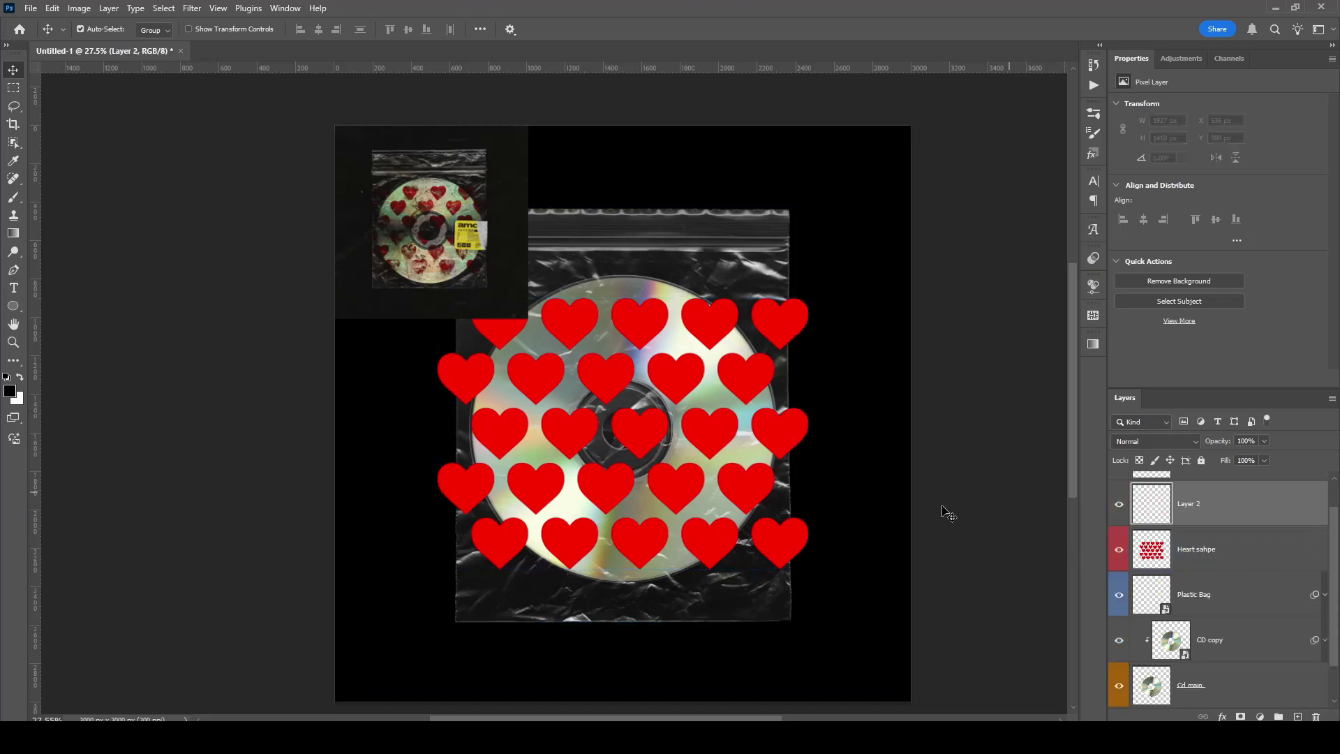
{"action": "key", "text": "l"}
{"action": "scroll", "coordinate": [802, 600], "scroll_direction": "up", "scroll_amount": 2}
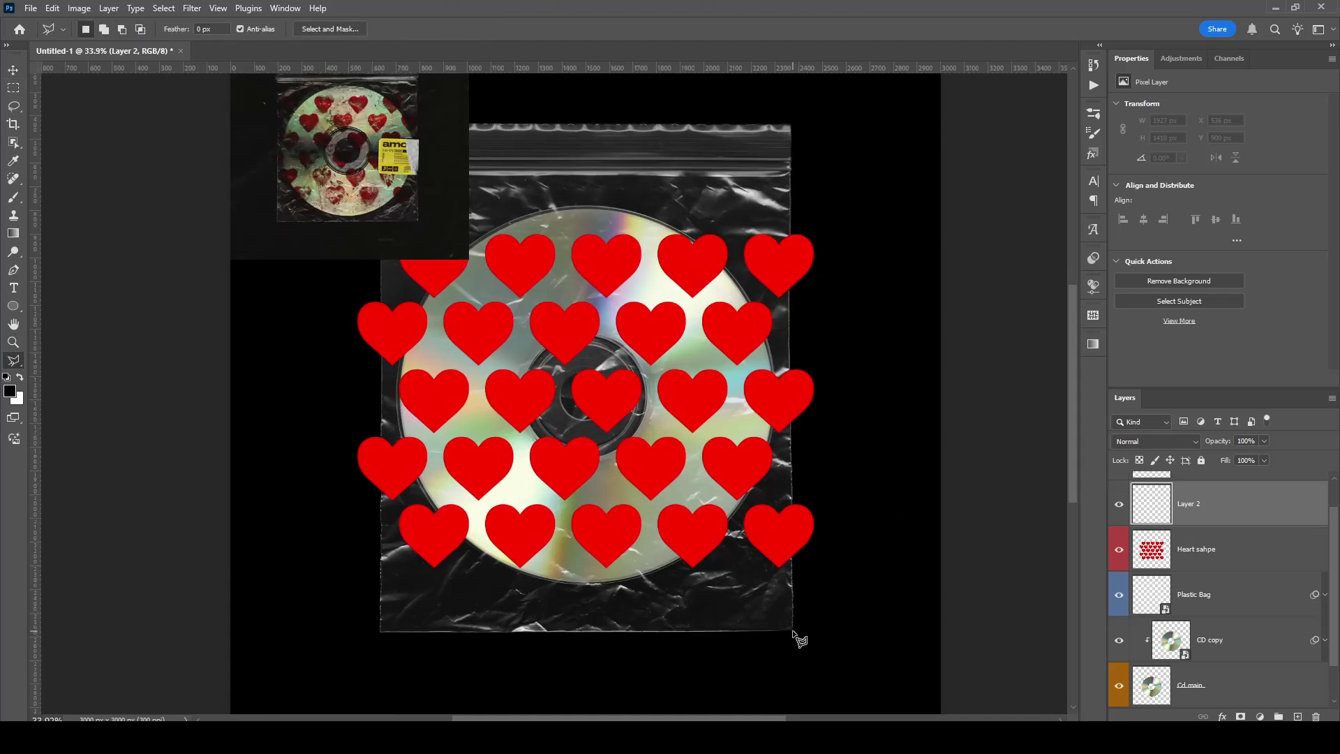
{"action": "left_click", "coordinate": [793, 631]}
{"action": "left_click", "coordinate": [794, 173]}
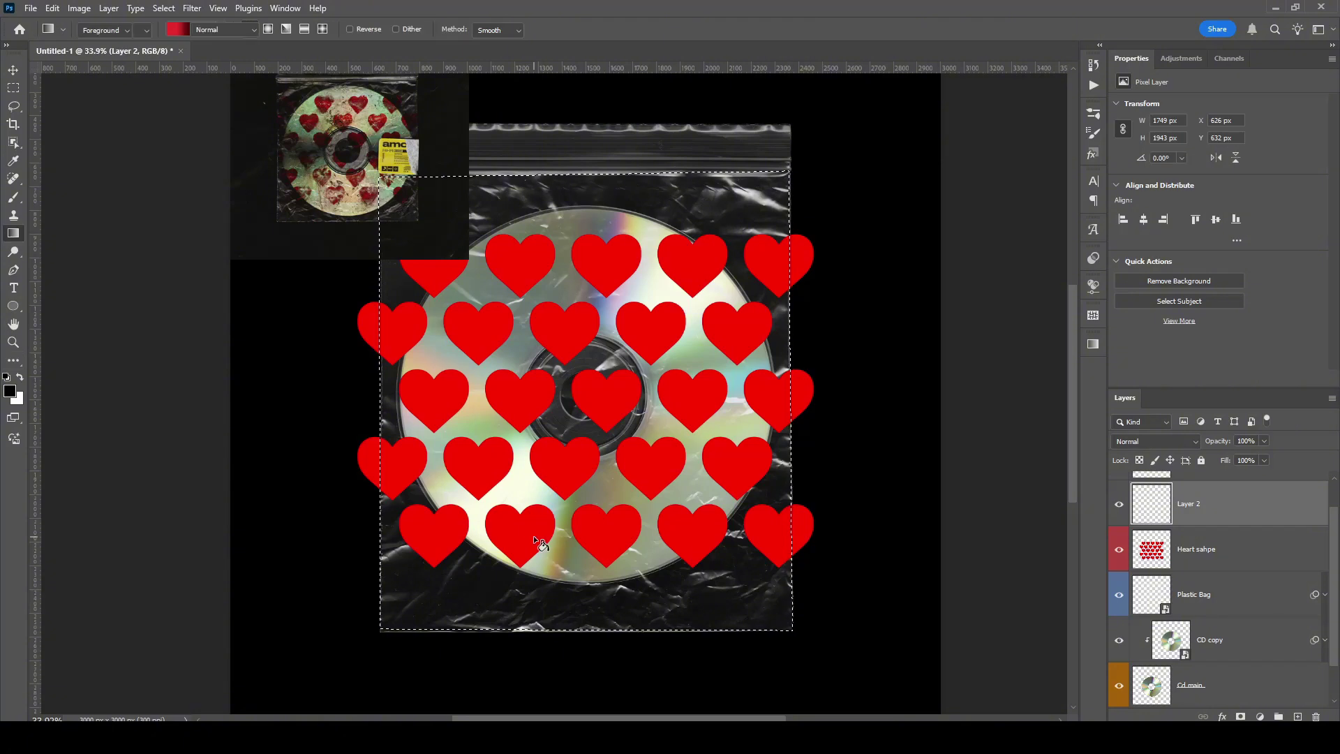
{"action": "key", "text": "alt+BackSpace"}
{"action": "key", "text": "ctrl+d"}
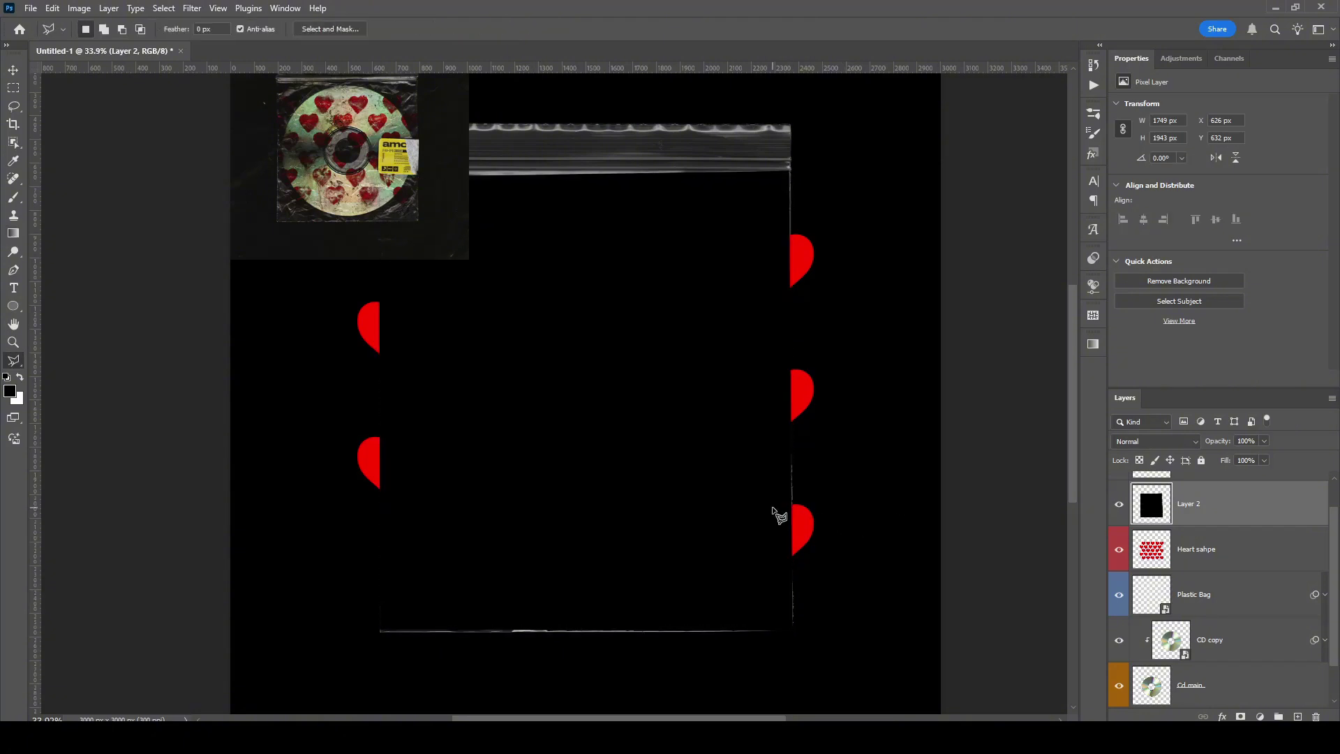
{"action": "key", "text": "v"}
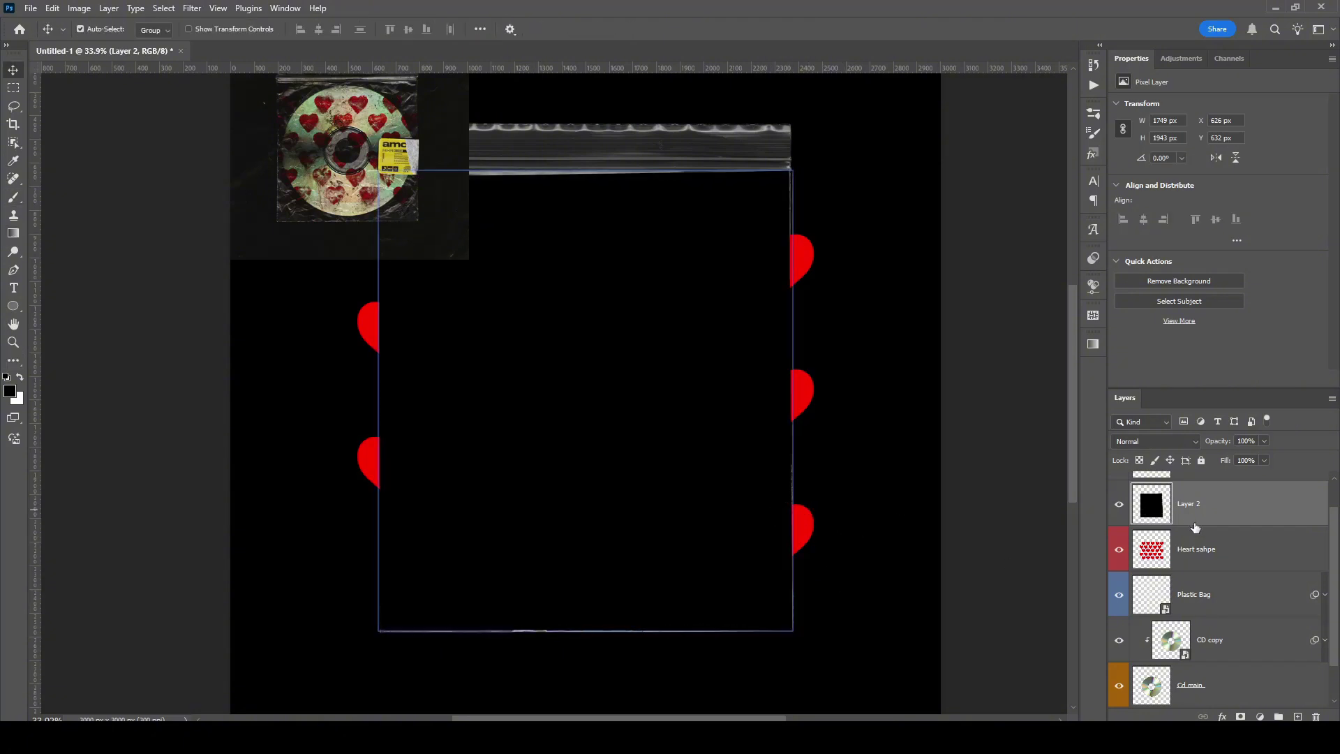
Delete the parts of the hearts outside the black shape's outline on the Heart sahpe layer and hide the black layer.
{"action": "left_click", "coordinate": [1146, 508], "text": "ctrl"}
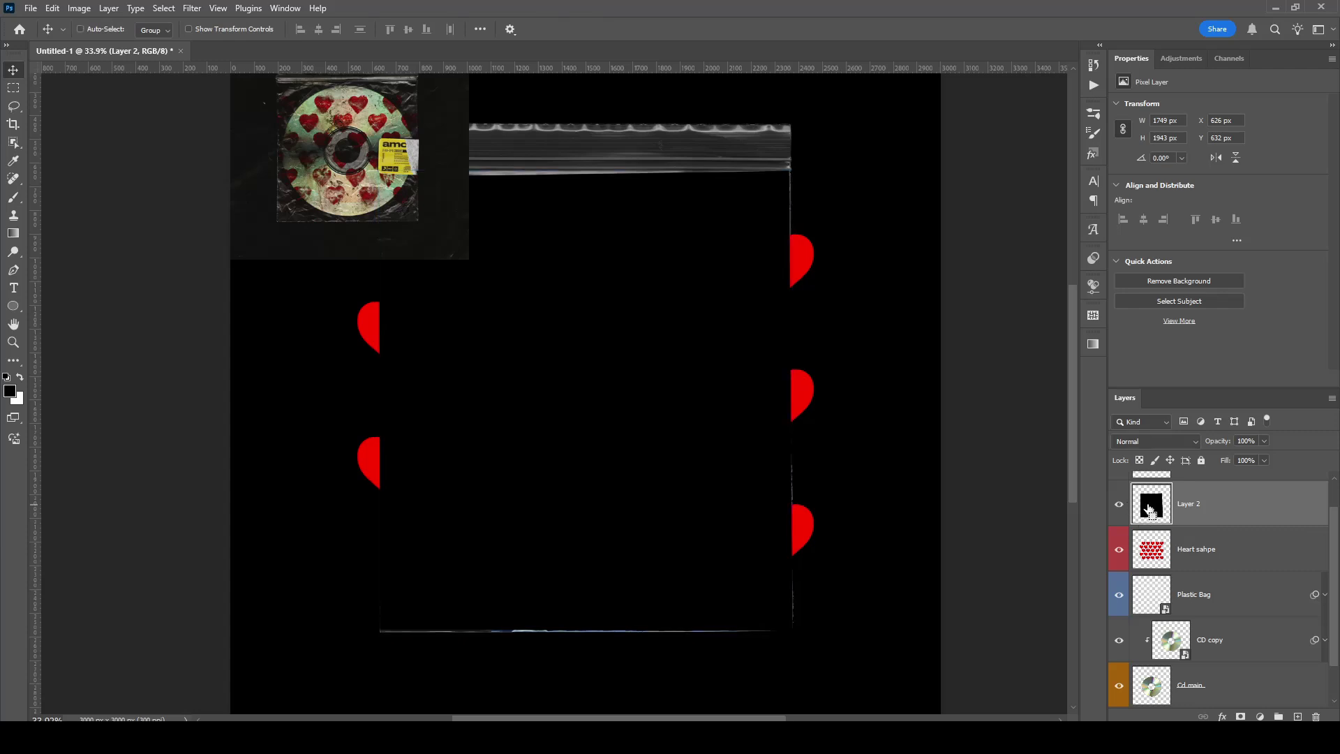
{"action": "left_click", "coordinate": [1230, 553]}
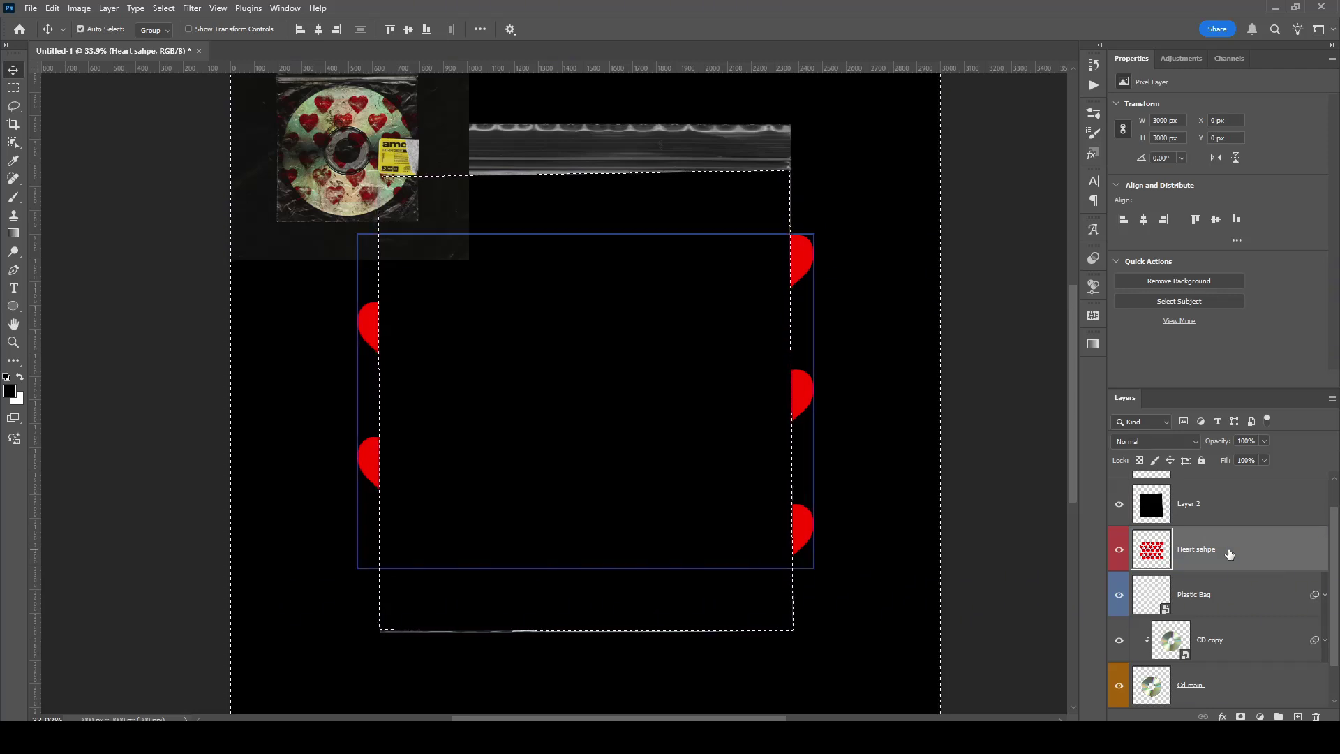
{"action": "key", "text": "Delete"}
{"action": "key", "text": "ctrl+d"}
{"action": "left_click", "coordinate": [1112, 557]}
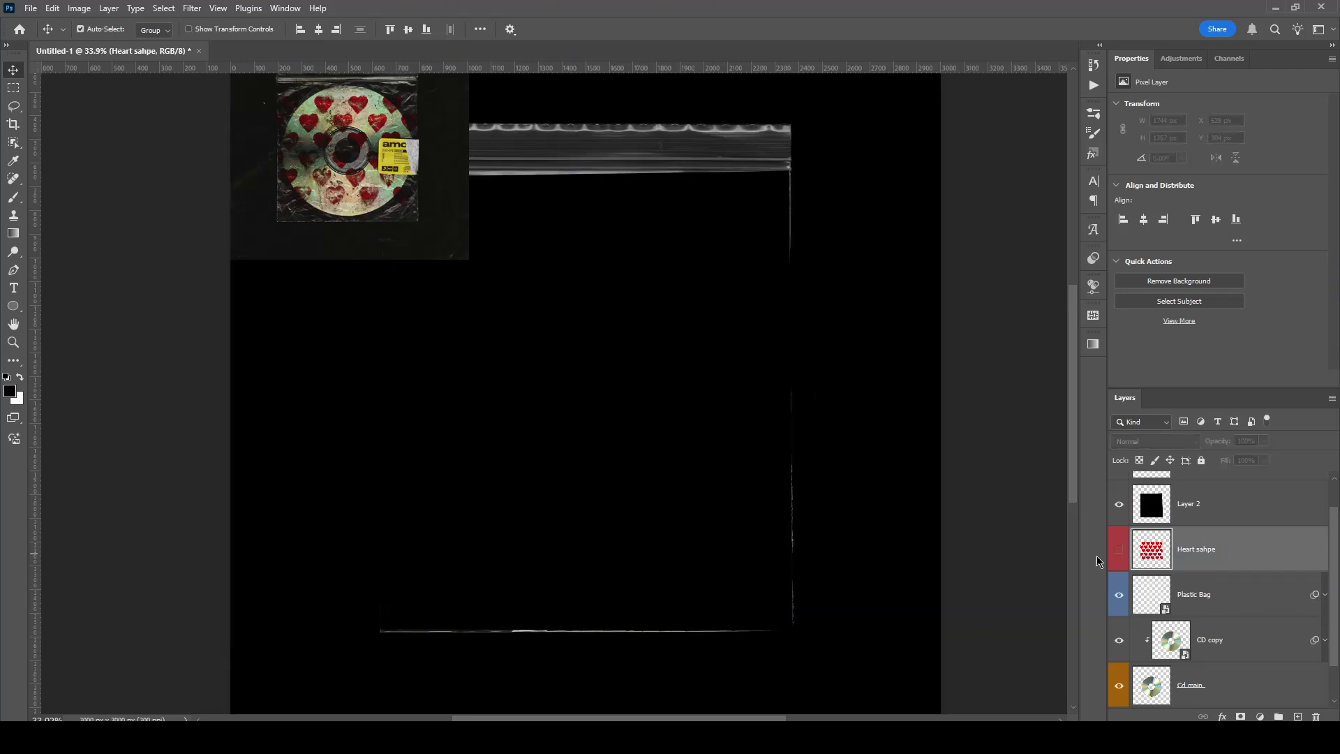
{"action": "left_click", "coordinate": [1119, 503]}
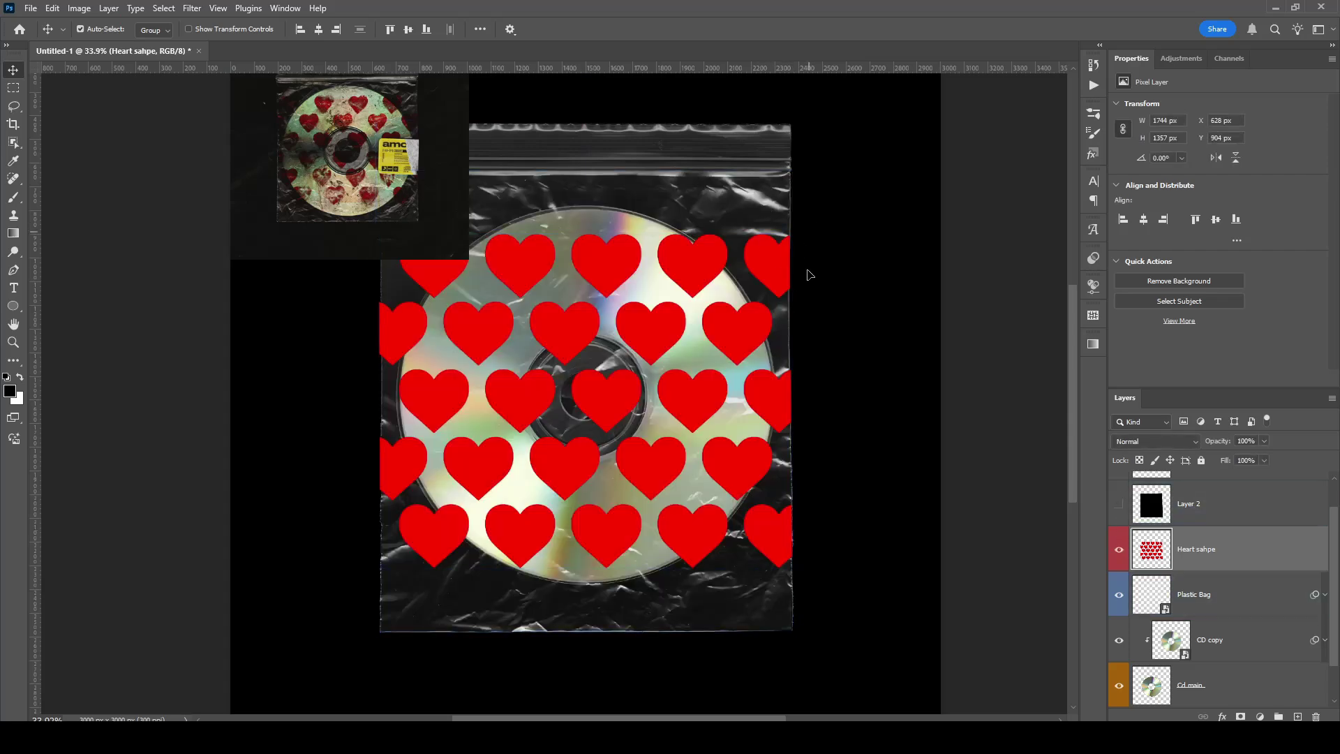
Show the black layer, redo the trim of the Heart sahpe layer to its outline, and hide the black layer again.
{"action": "key", "text": "z"}
{"action": "left_click_drag", "start_coordinate": [848, 295], "coordinate": [779, 275]}
{"action": "key", "text": "z"}
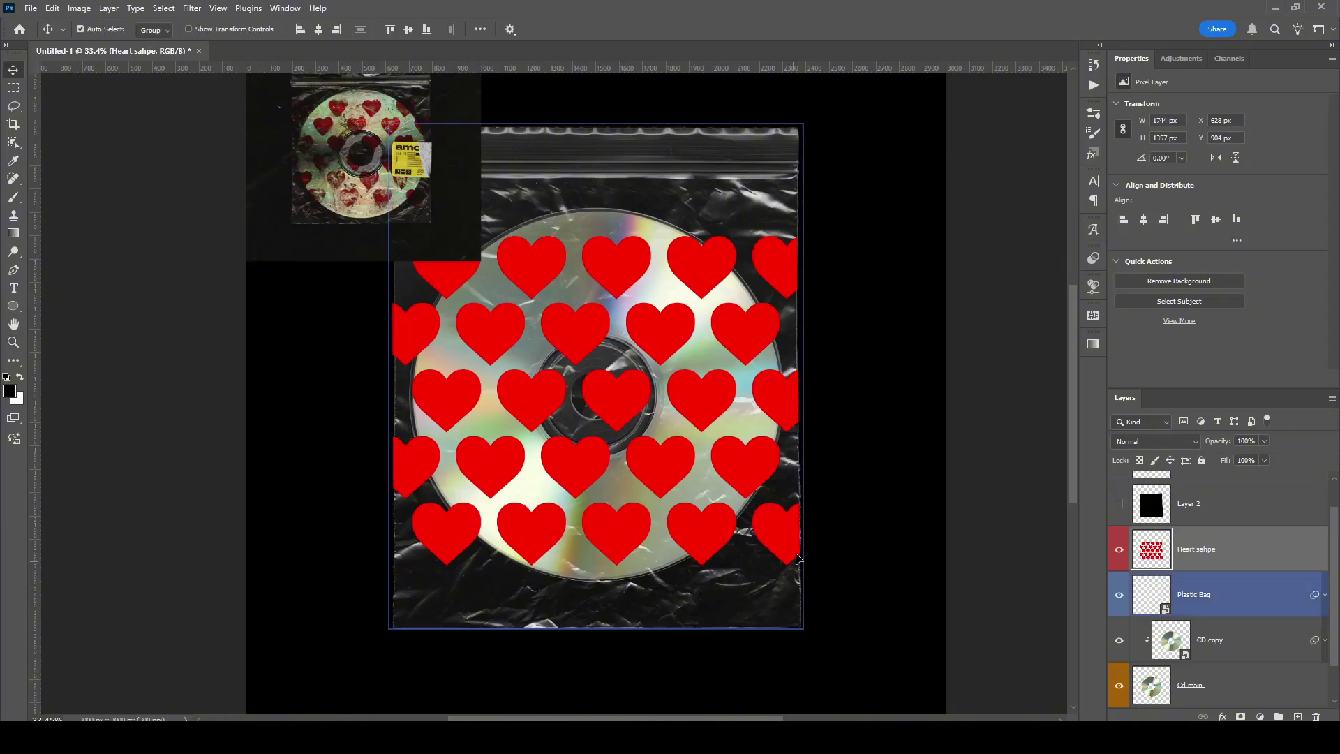
{"action": "scroll", "coordinate": [480, 268], "scroll_direction": "down", "scroll_amount": 1}
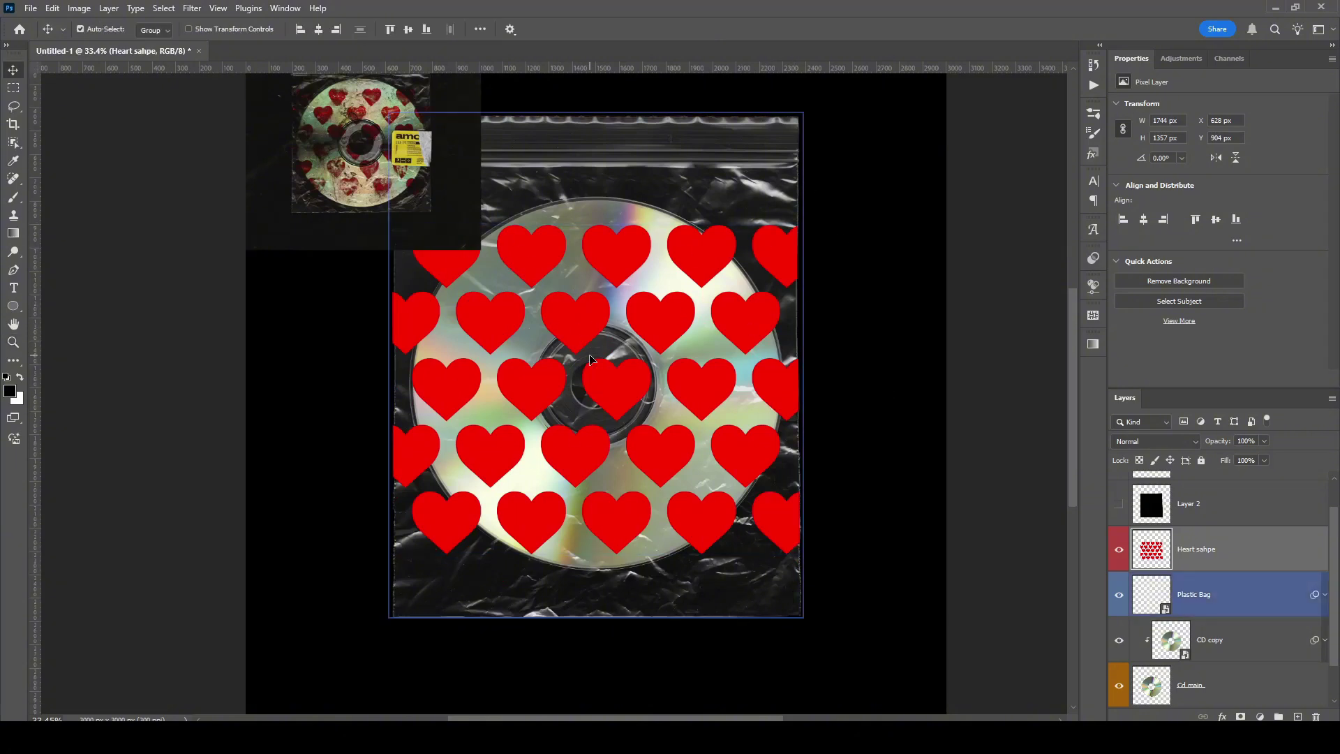
{"action": "left_click", "coordinate": [1119, 504]}
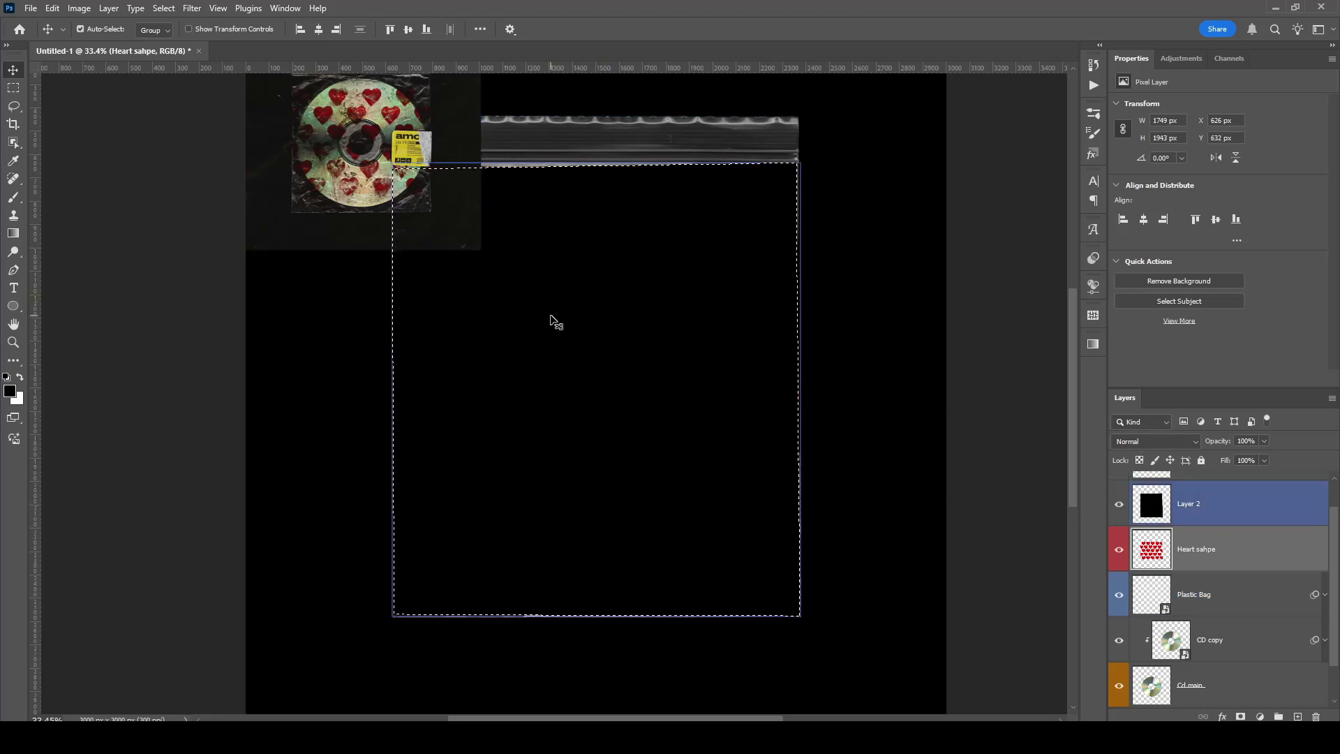
{"action": "key", "text": "l"}
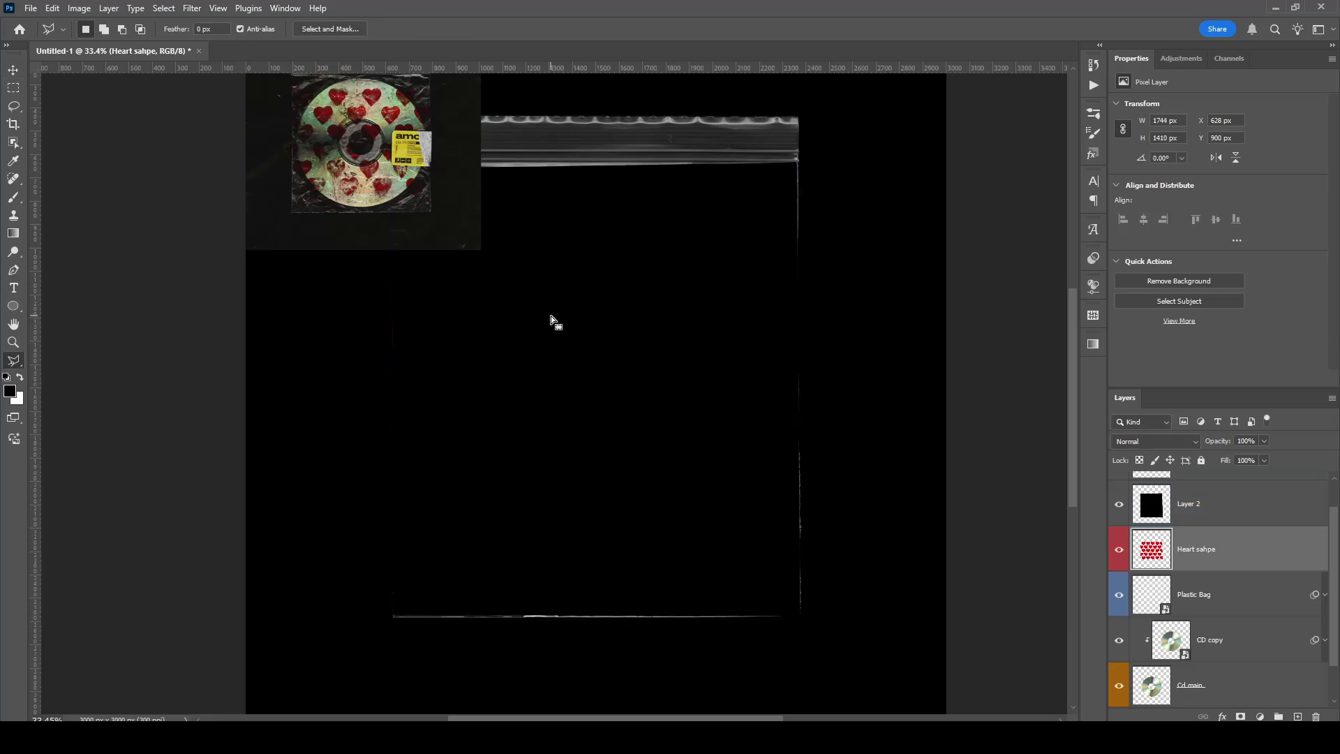
{"action": "key", "text": "v"}
{"action": "left_click", "coordinate": [1118, 504]}
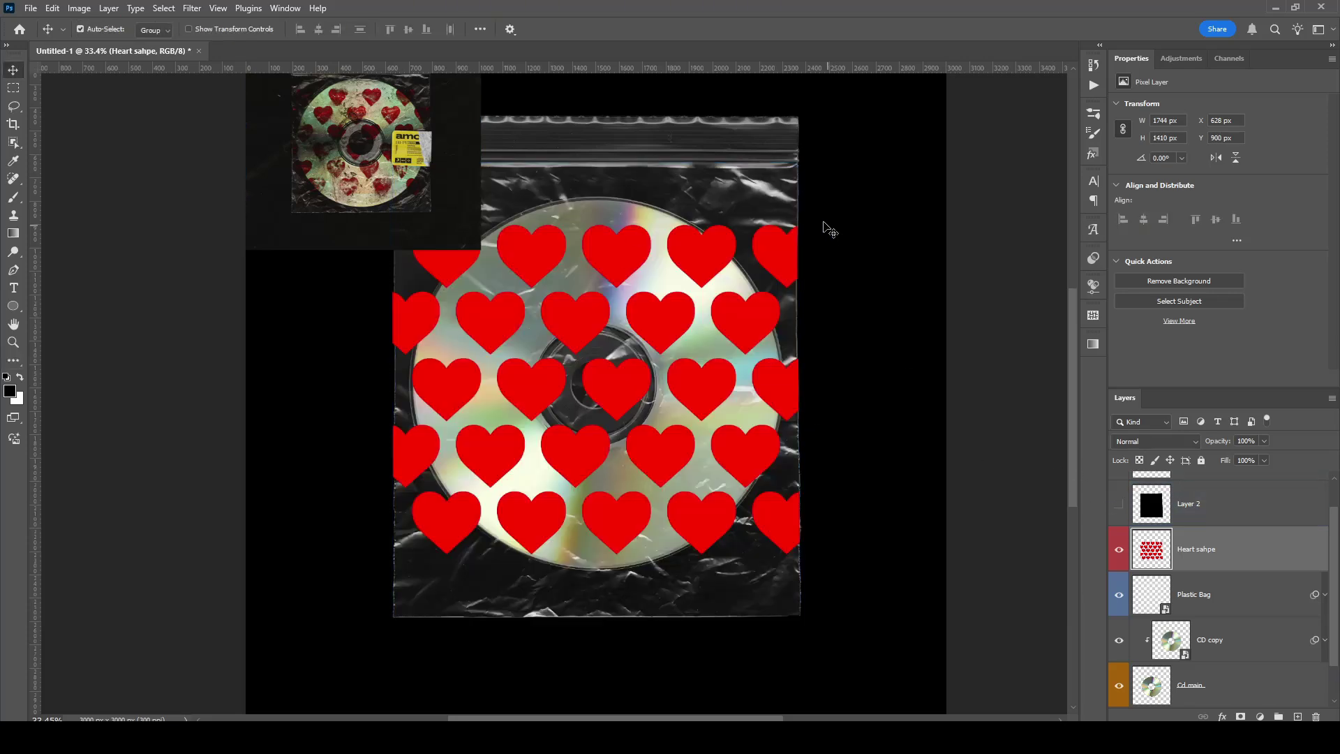
Compare the hearts with the reference artwork and convert the Heart sahpe layer to a smart object.
{"action": "scroll", "coordinate": [841, 368], "scroll_direction": "down", "scroll_amount": 1}
{"action": "left_click_drag", "start_coordinate": [495, 400], "coordinate": [567, 293]}
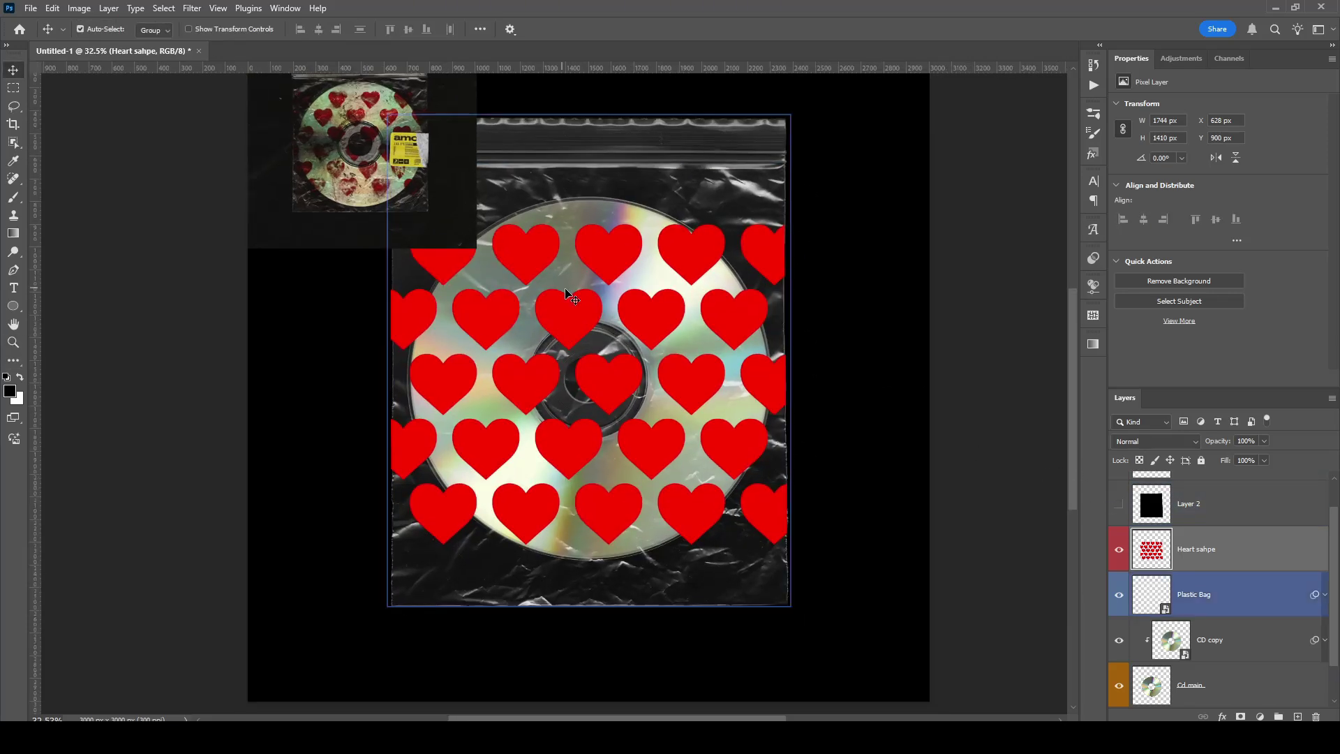
{"action": "left_click_drag", "start_coordinate": [465, 222], "coordinate": [473, 248]}
{"action": "left_click_drag", "start_coordinate": [384, 173], "coordinate": [444, 192]}
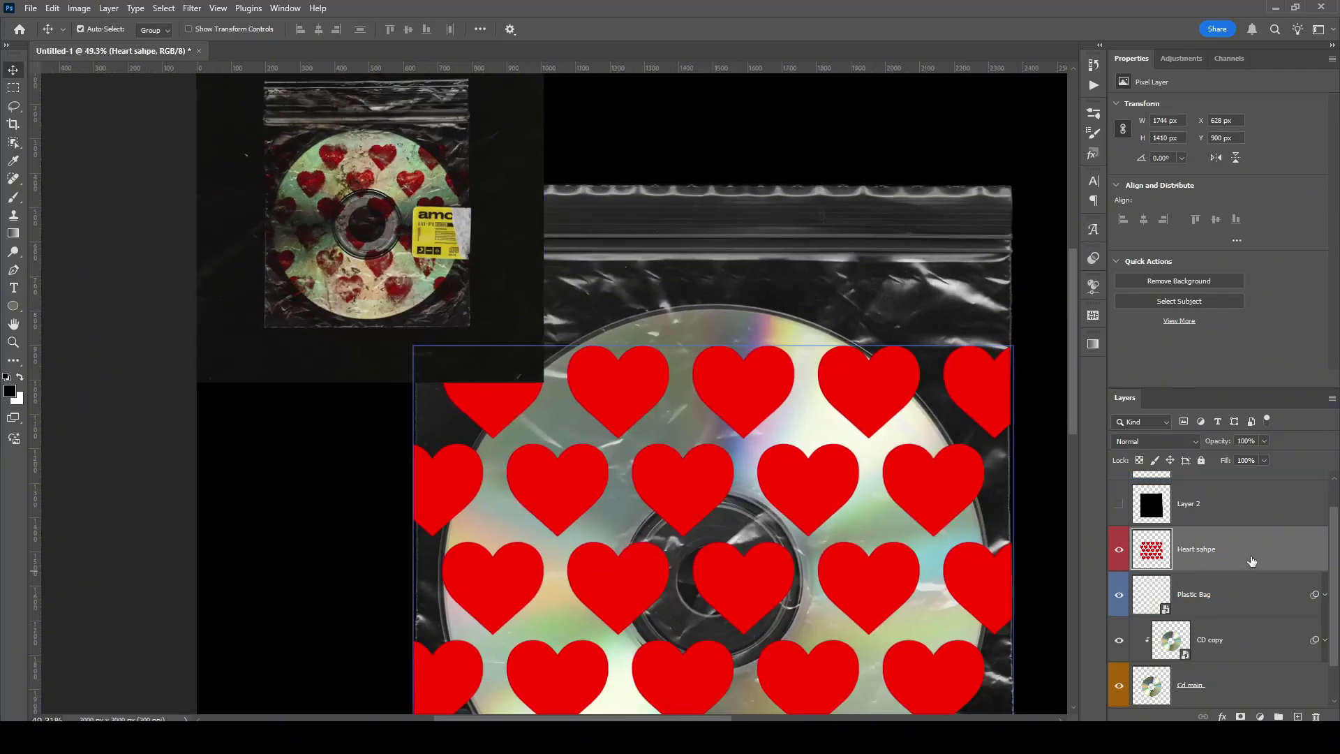
{"action": "right_click", "coordinate": [1295, 553]}
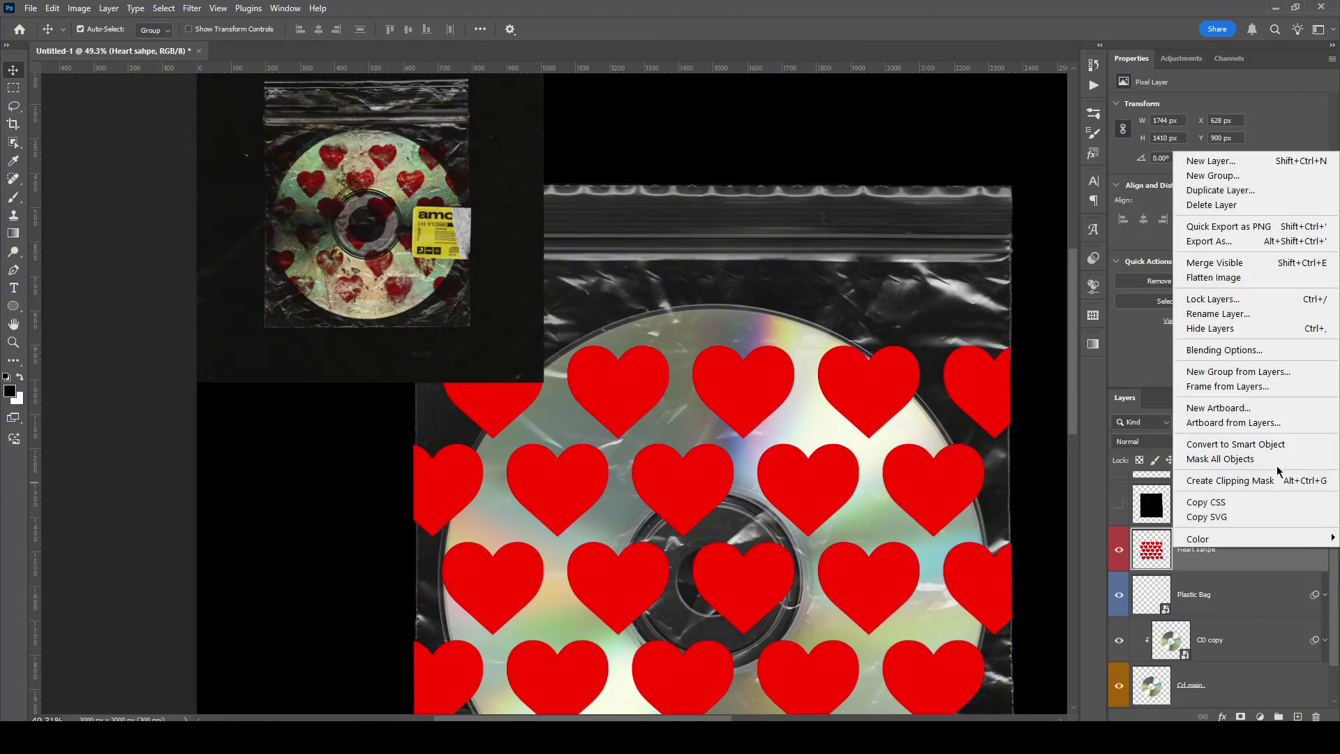
{"action": "left_click", "coordinate": [1277, 438]}
Add a Color Overlay in dark red #611212 at 100% opacity to the Heart sahpe layer and collapse its effects list.
{"action": "left_click_drag", "start_coordinate": [810, 381], "coordinate": [742, 225]}
{"action": "double_click", "coordinate": [1258, 560]}
{"action": "left_click", "coordinate": [849, 386]}
{"action": "left_click", "coordinate": [1122, 251]}
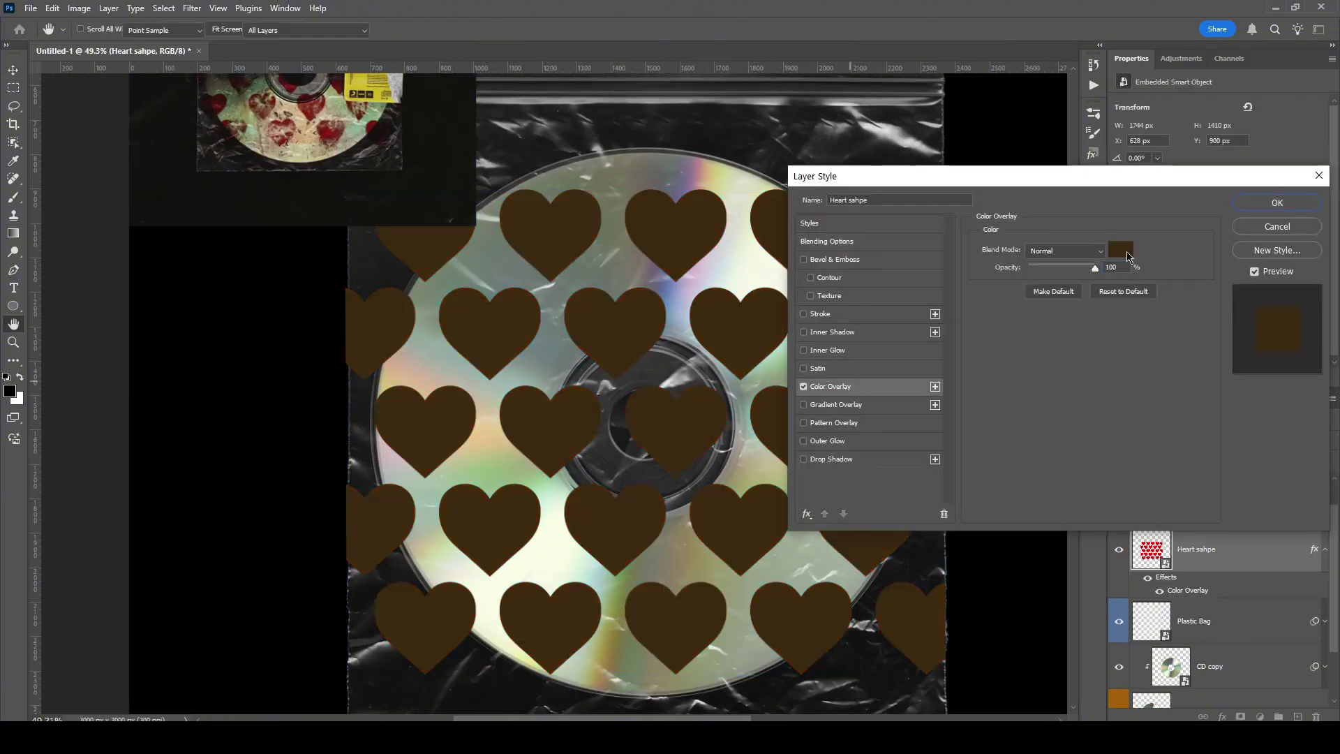
{"action": "left_click_drag", "start_coordinate": [1129, 284], "coordinate": [1129, 304]}
{"action": "left_click", "coordinate": [1083, 235]}
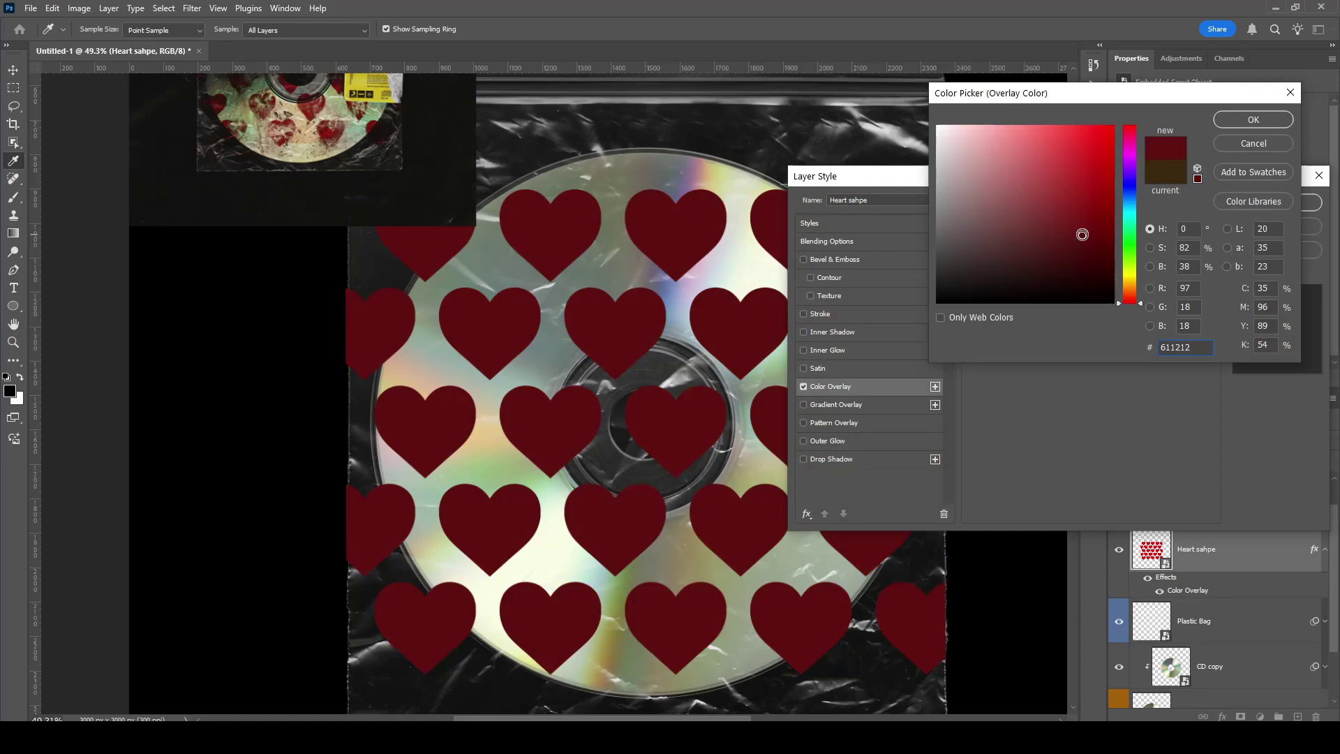
{"action": "left_click", "coordinate": [1239, 122]}
{"action": "left_click", "coordinate": [1277, 202]}
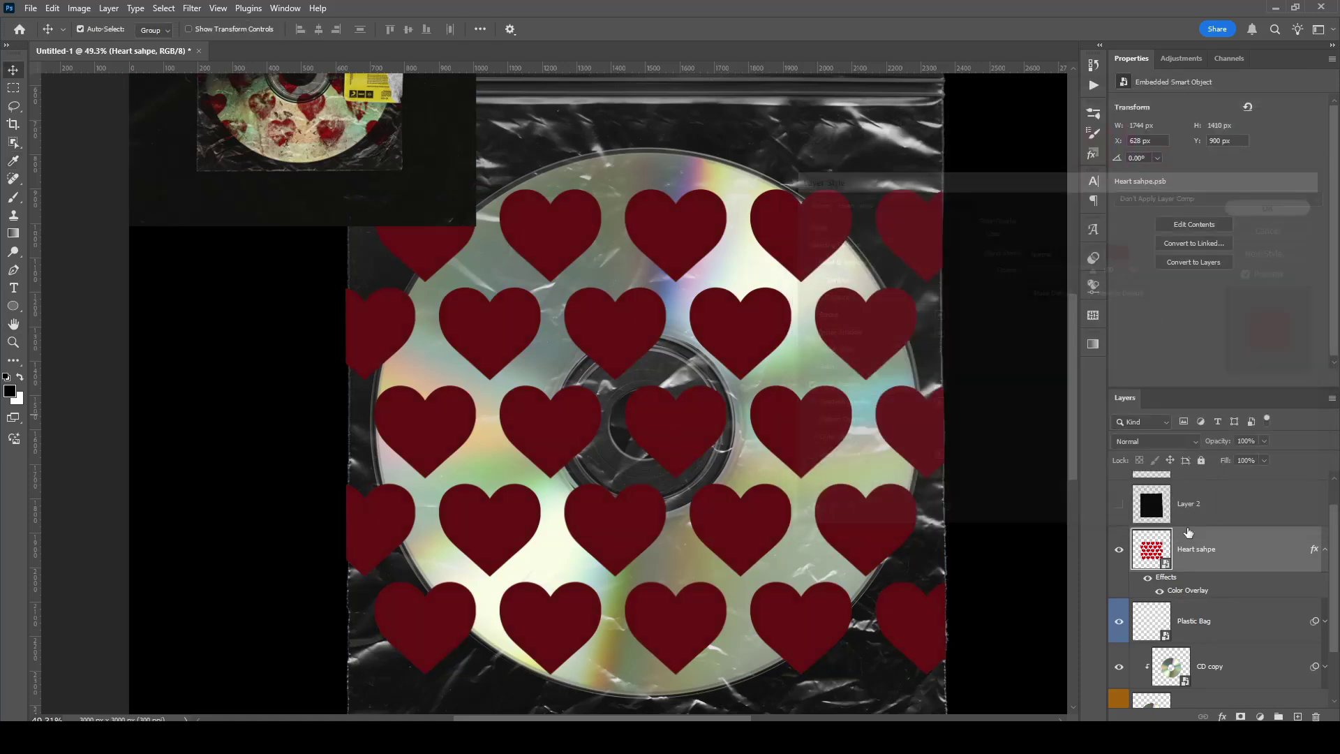
{"action": "left_click", "coordinate": [1326, 552]}
Set the Heart sahpe layer's blend mode to Linear Light.
{"action": "left_click_drag", "start_coordinate": [900, 488], "coordinate": [839, 427]}
{"action": "left_click", "coordinate": [1165, 442]}
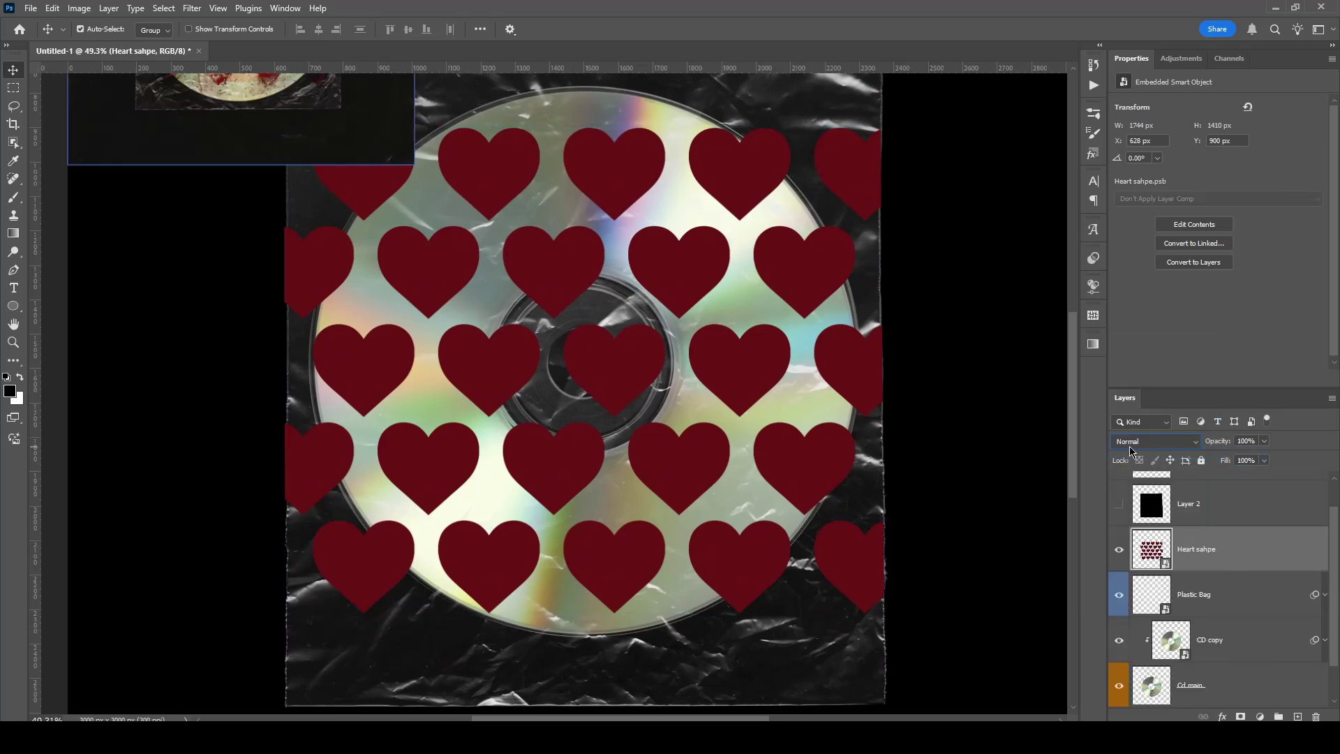
{"action": "left_click", "coordinate": [1132, 443]}
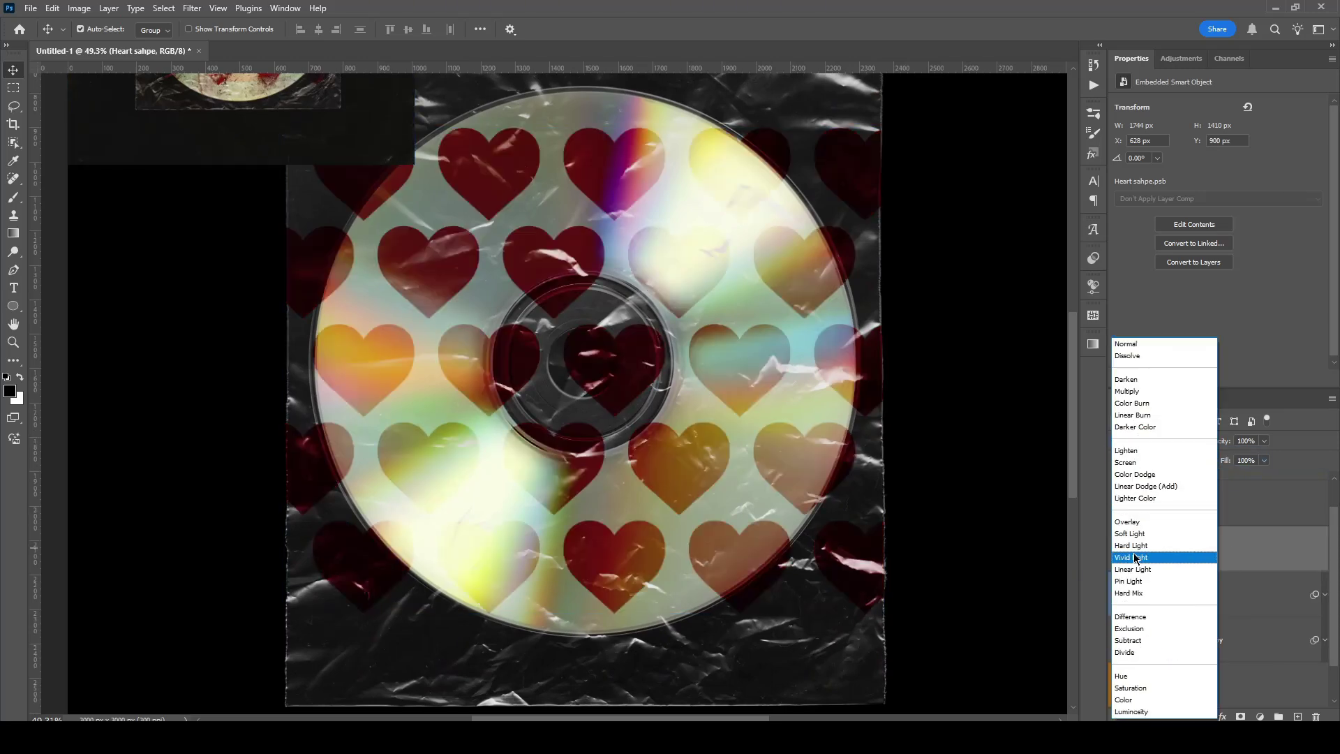
{"action": "left_click", "coordinate": [1133, 569]}
{"action": "left_click", "coordinate": [934, 224]}
Inspect the blended hearts up close and open the Exposure adjustment for the Heart sahpe layer.
{"action": "key", "text": "z"}
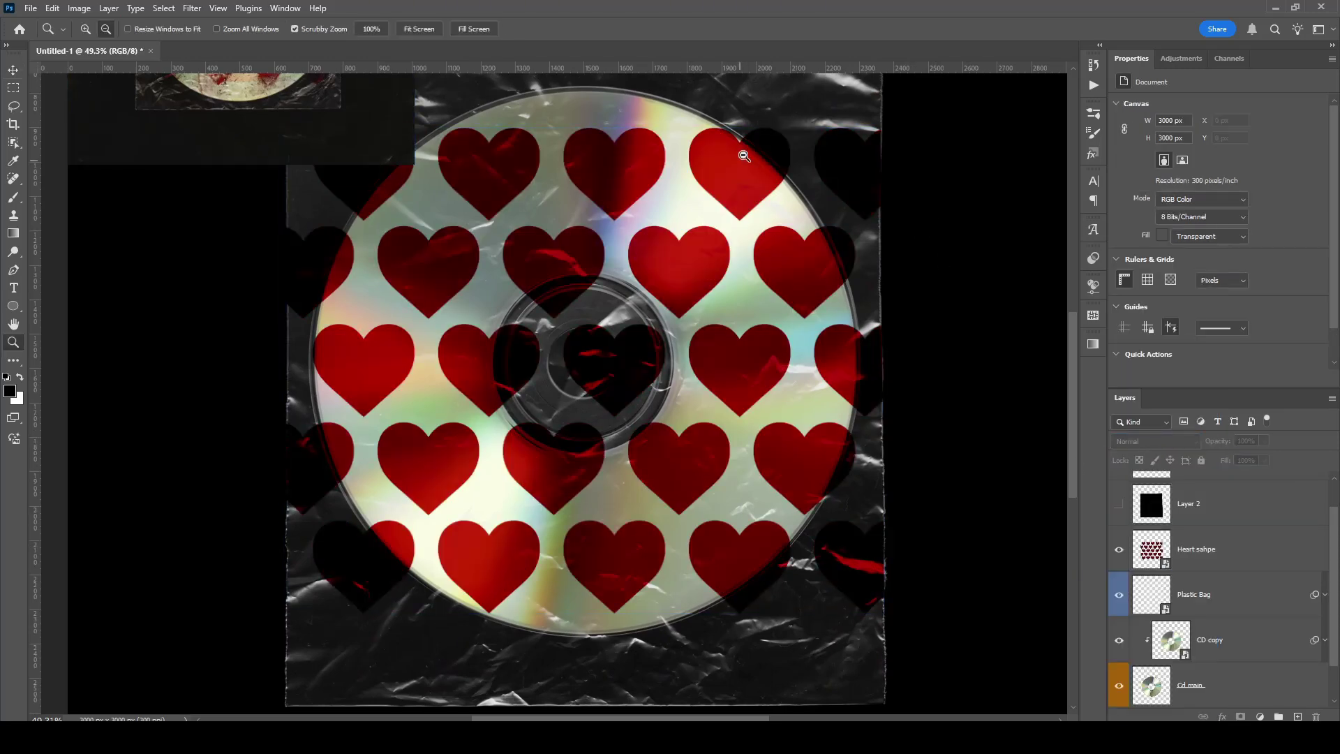
{"action": "left_click_drag", "start_coordinate": [744, 156], "coordinate": [823, 354]}
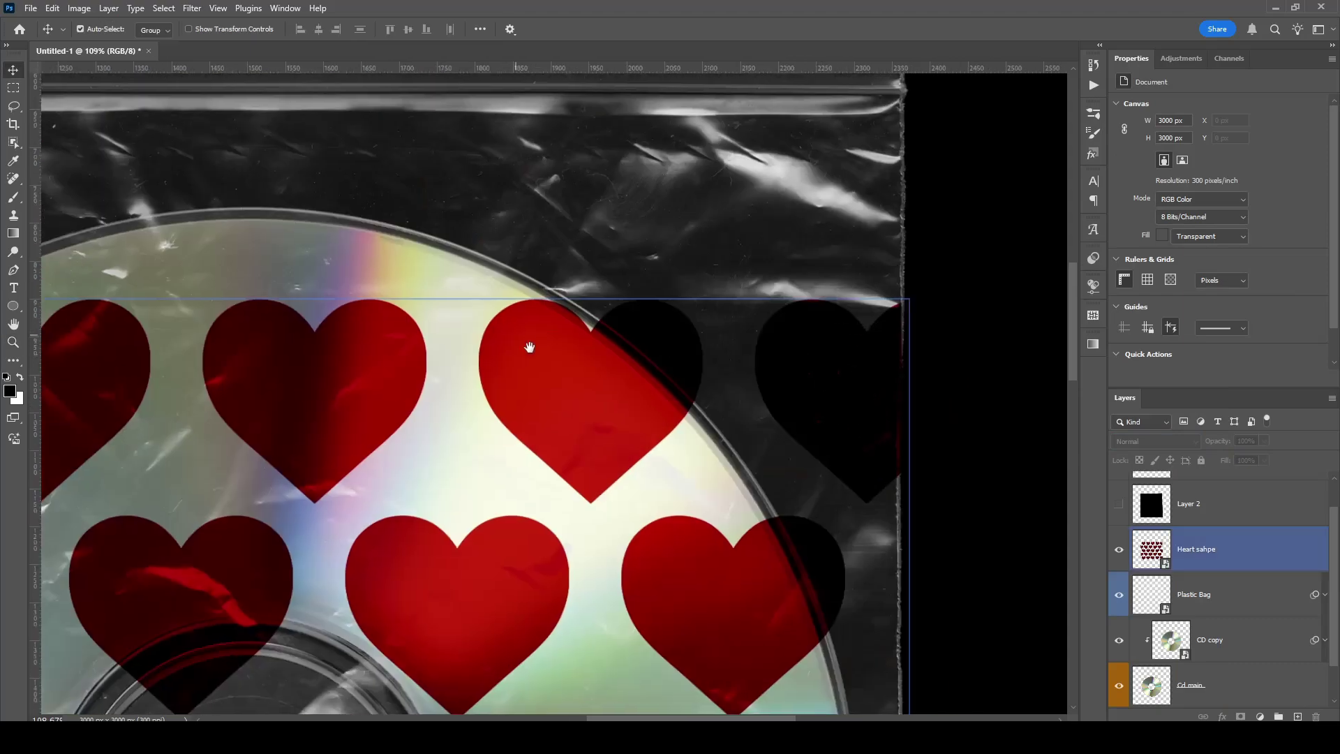
{"action": "left_click_drag", "start_coordinate": [481, 436], "coordinate": [714, 339]}
{"action": "left_click_drag", "start_coordinate": [415, 592], "coordinate": [428, 428]}
{"action": "left_click_drag", "start_coordinate": [206, 234], "coordinate": [287, 300]}
{"action": "left_click", "coordinate": [1254, 584]}
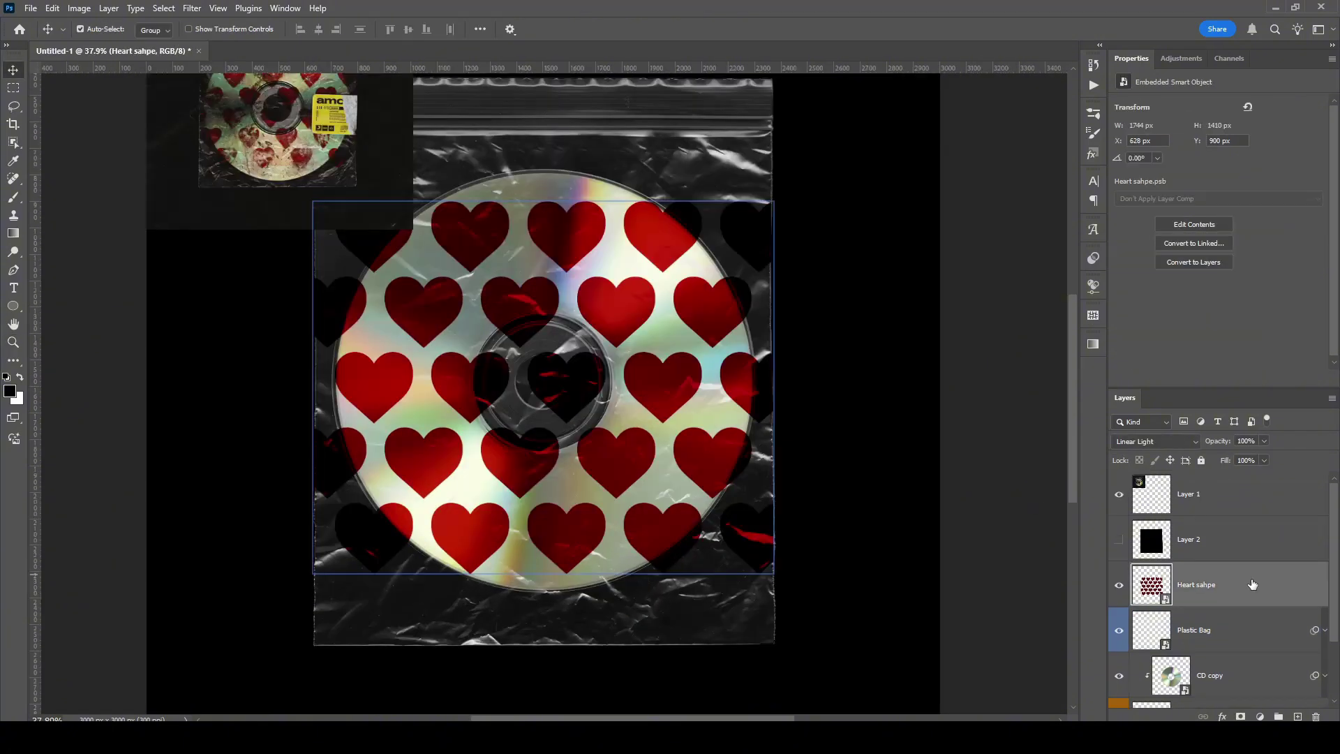
{"action": "left_click", "coordinate": [89, 10]}
{"action": "mouse_move", "coordinate": [196, 46]}
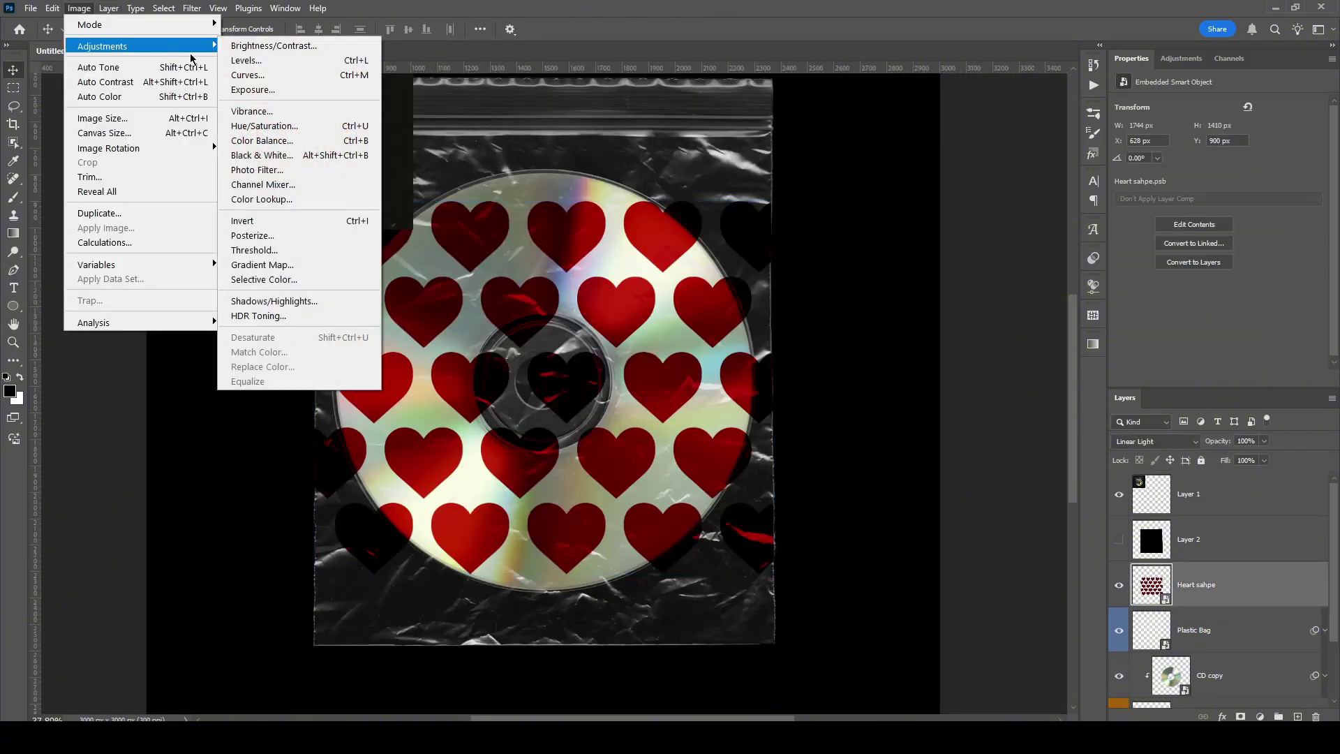
{"action": "left_click", "coordinate": [252, 89]}
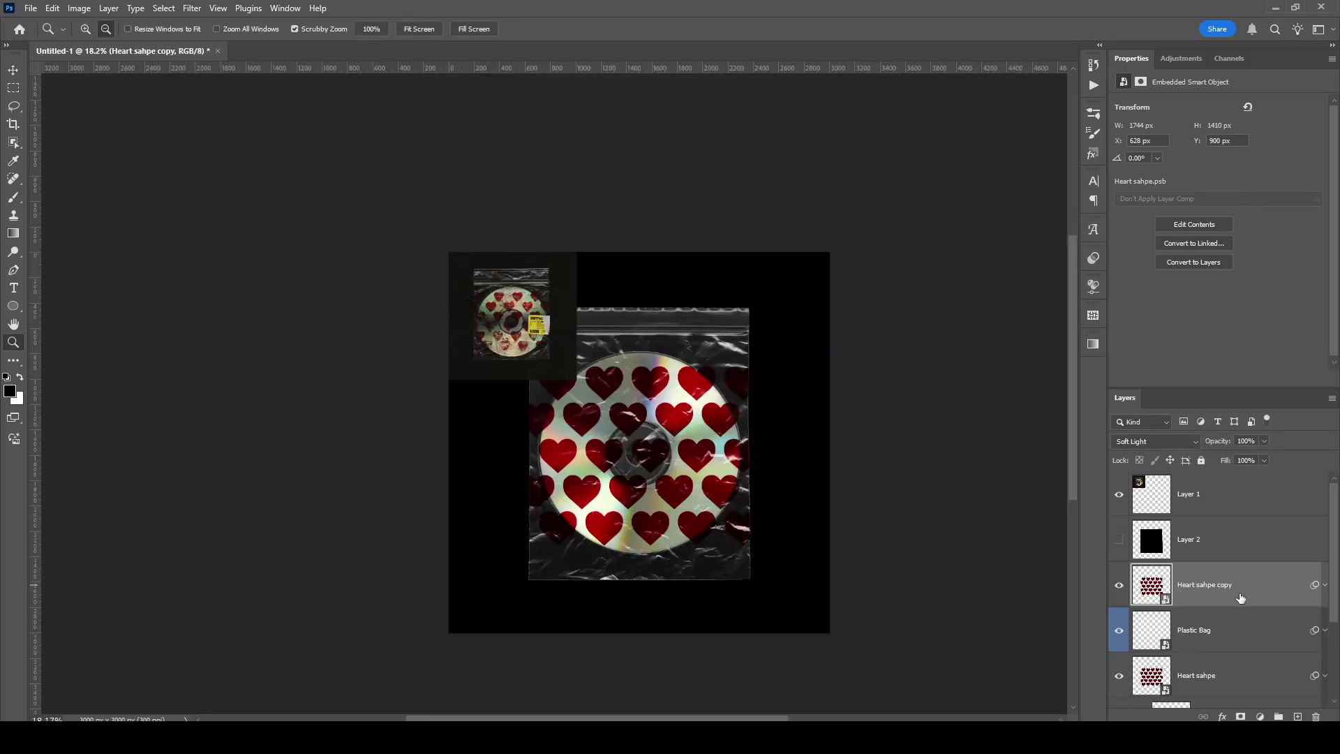
Give the Heart sahpe layer and its copy a red color label.
{"action": "scroll", "coordinate": [1334, 658], "scroll_direction": "down", "scroll_amount": 1}
{"action": "left_click", "coordinate": [1125, 630], "text": "shift"}
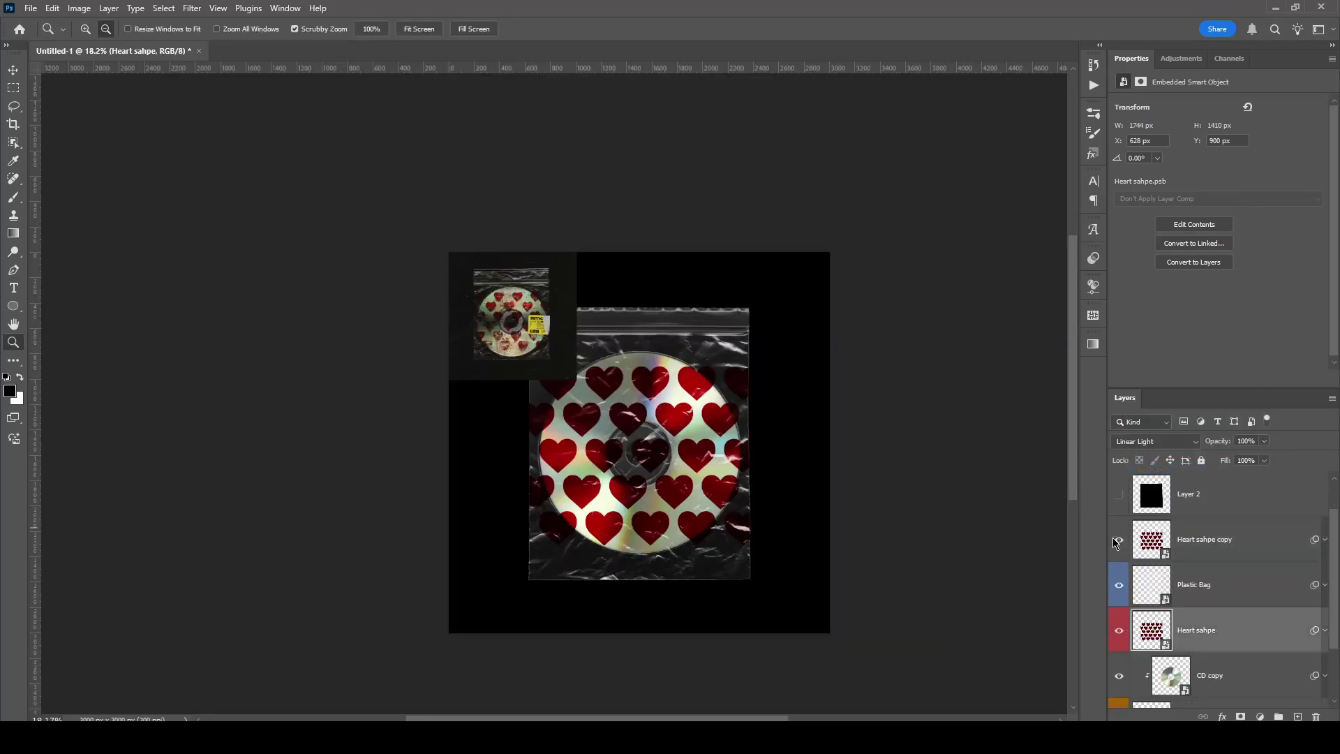
{"action": "right_click", "coordinate": [1125, 630]}
{"action": "left_click", "coordinate": [1145, 382]}
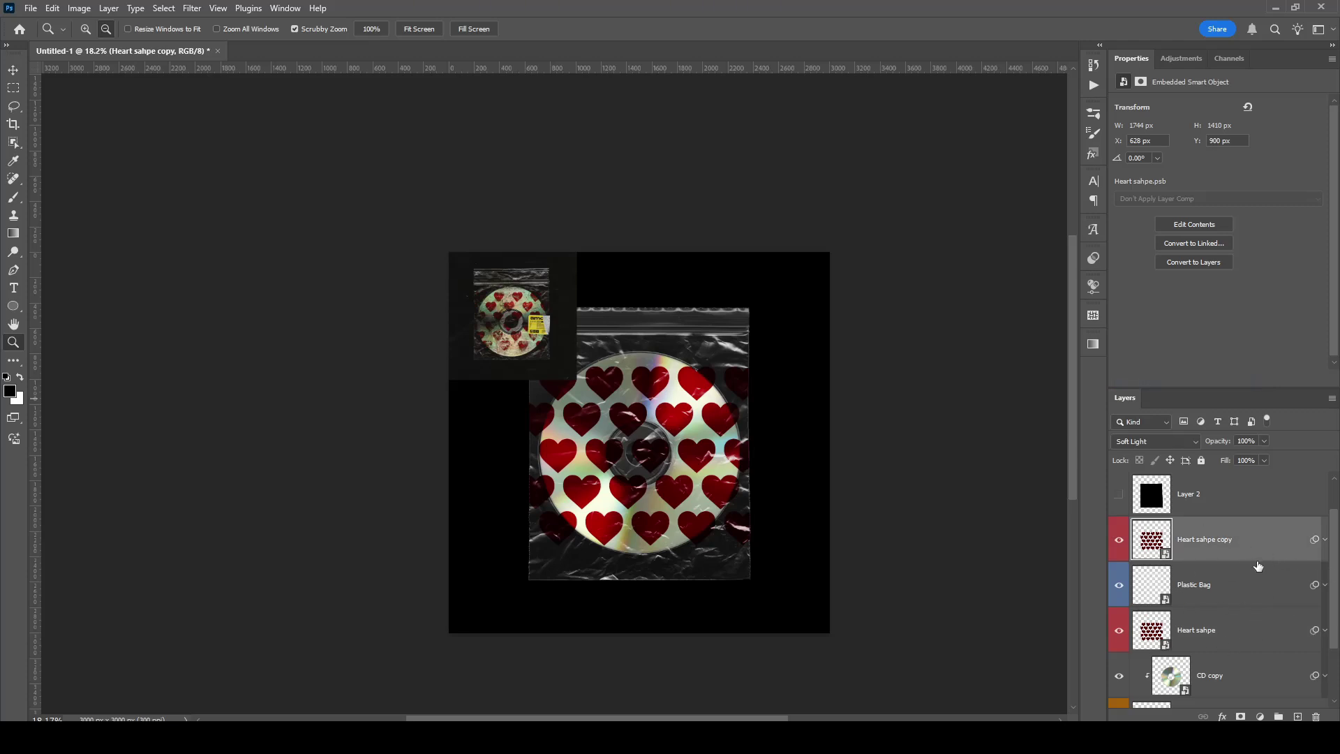
Free-transform the Plastic Bag layer and shorten it from both its upper and lower edges to about 9.35% height.
{"action": "left_click", "coordinate": [836, 369]}
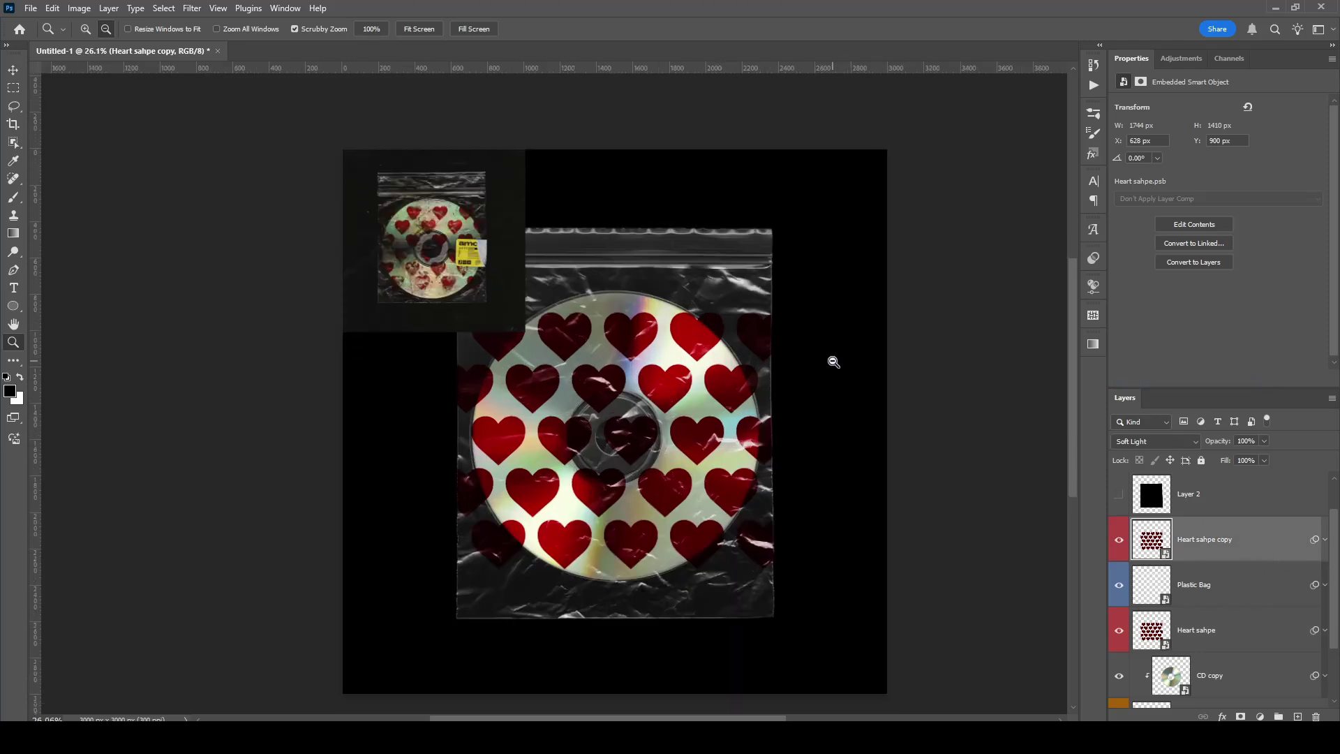
{"action": "scroll", "coordinate": [581, 247], "scroll_direction": "down", "scroll_amount": 1}
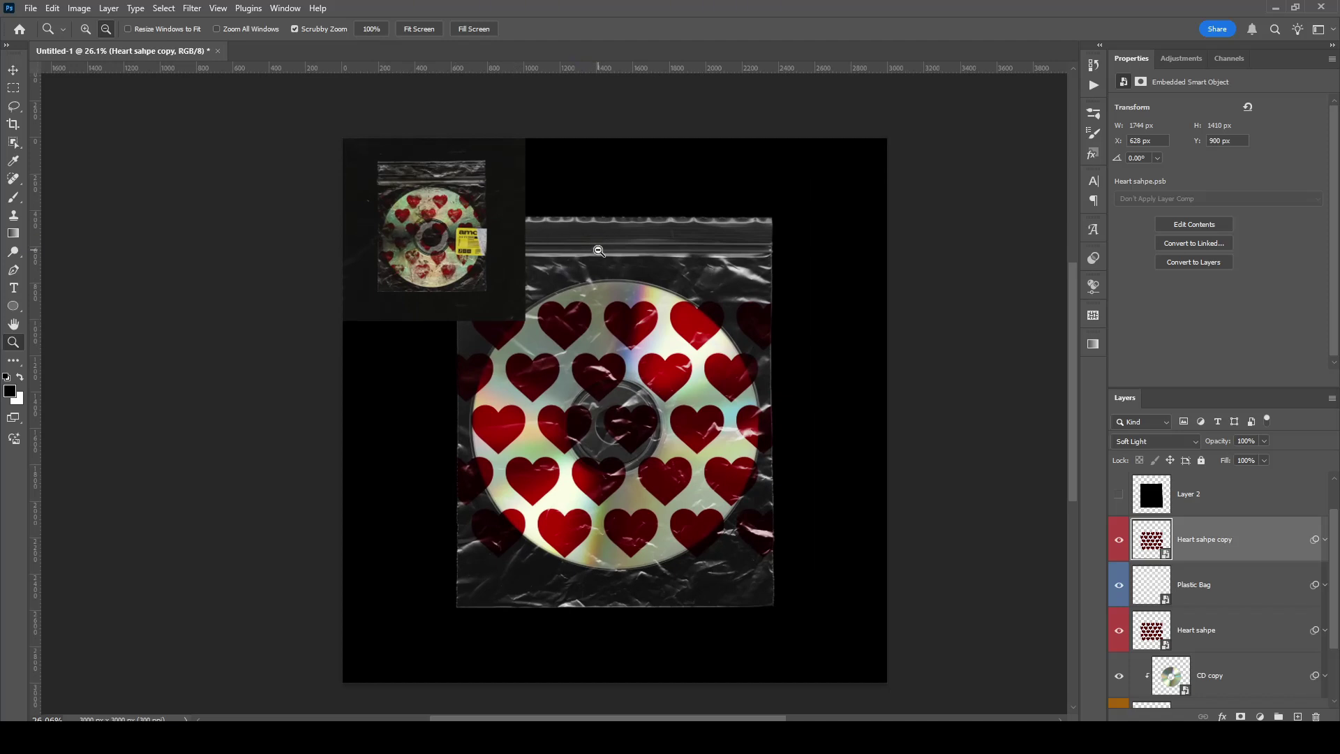
{"action": "key", "text": "v"}
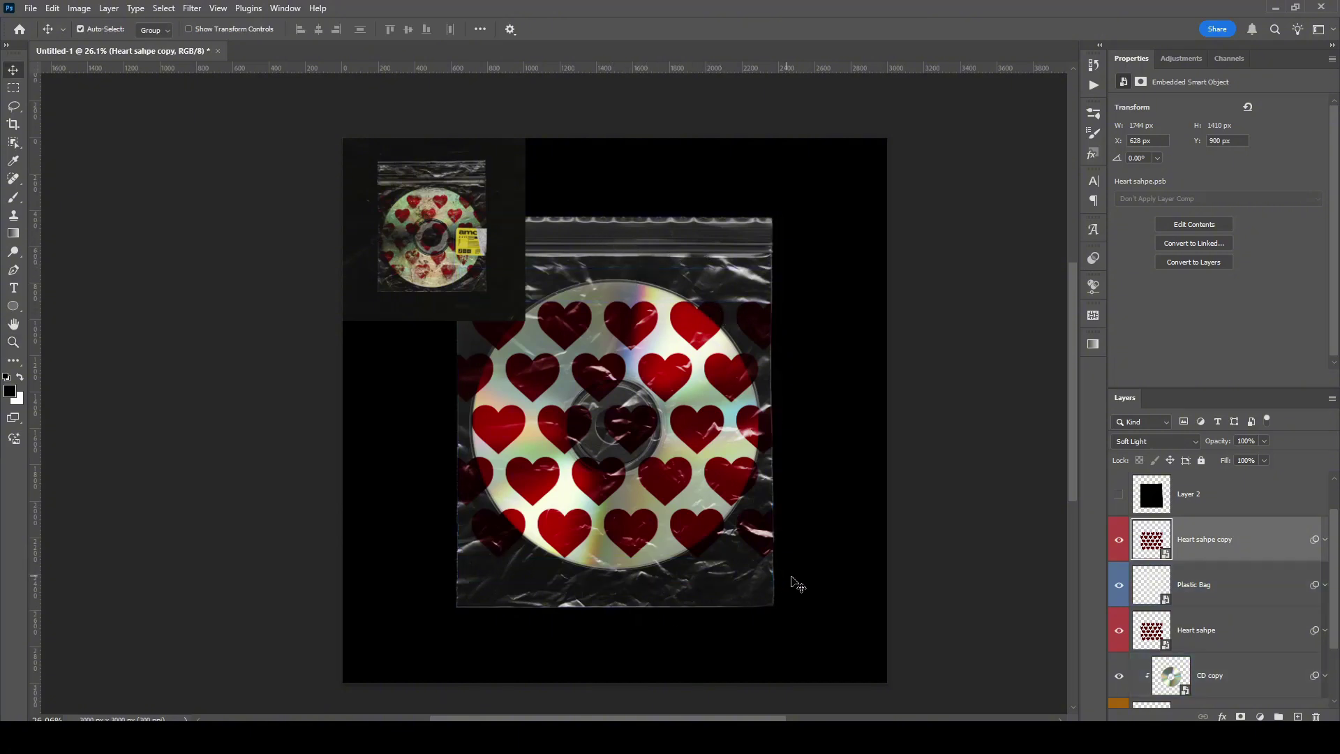
{"action": "left_click", "coordinate": [1232, 628]}
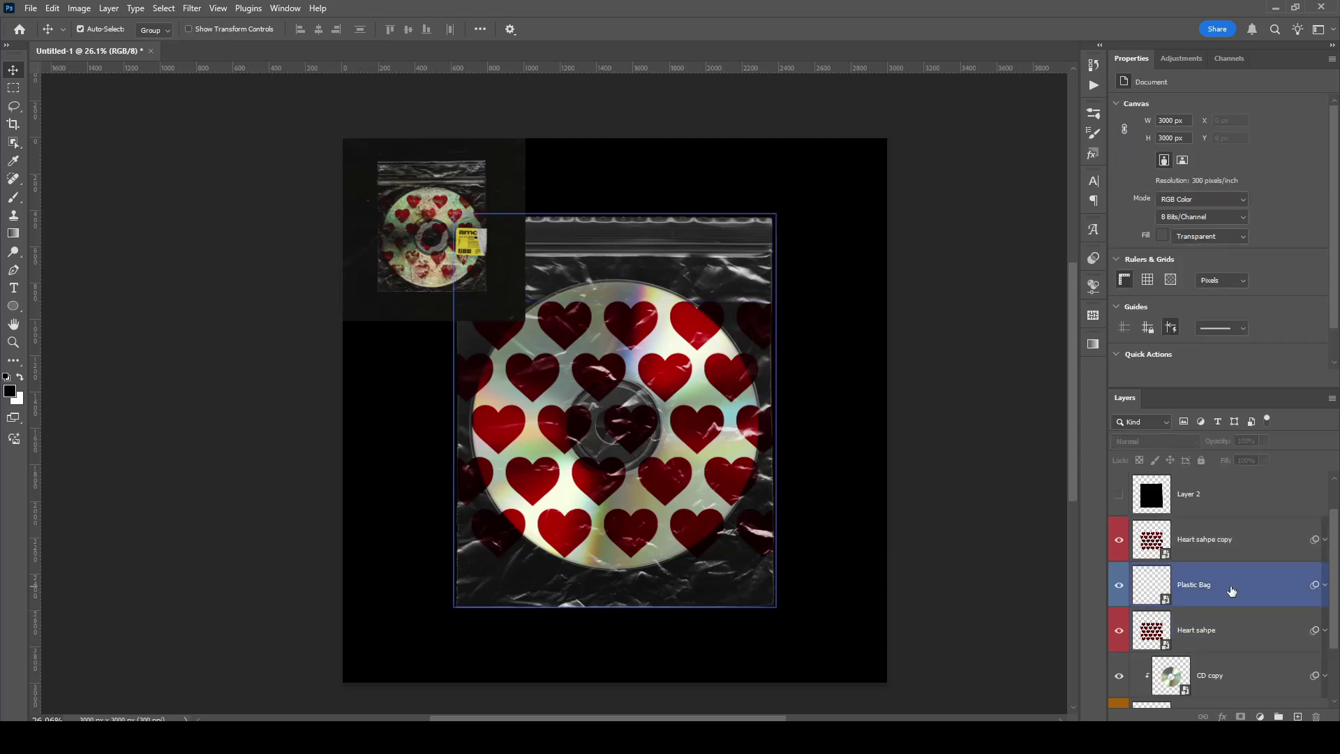
{"action": "left_click", "coordinate": [1232, 590]}
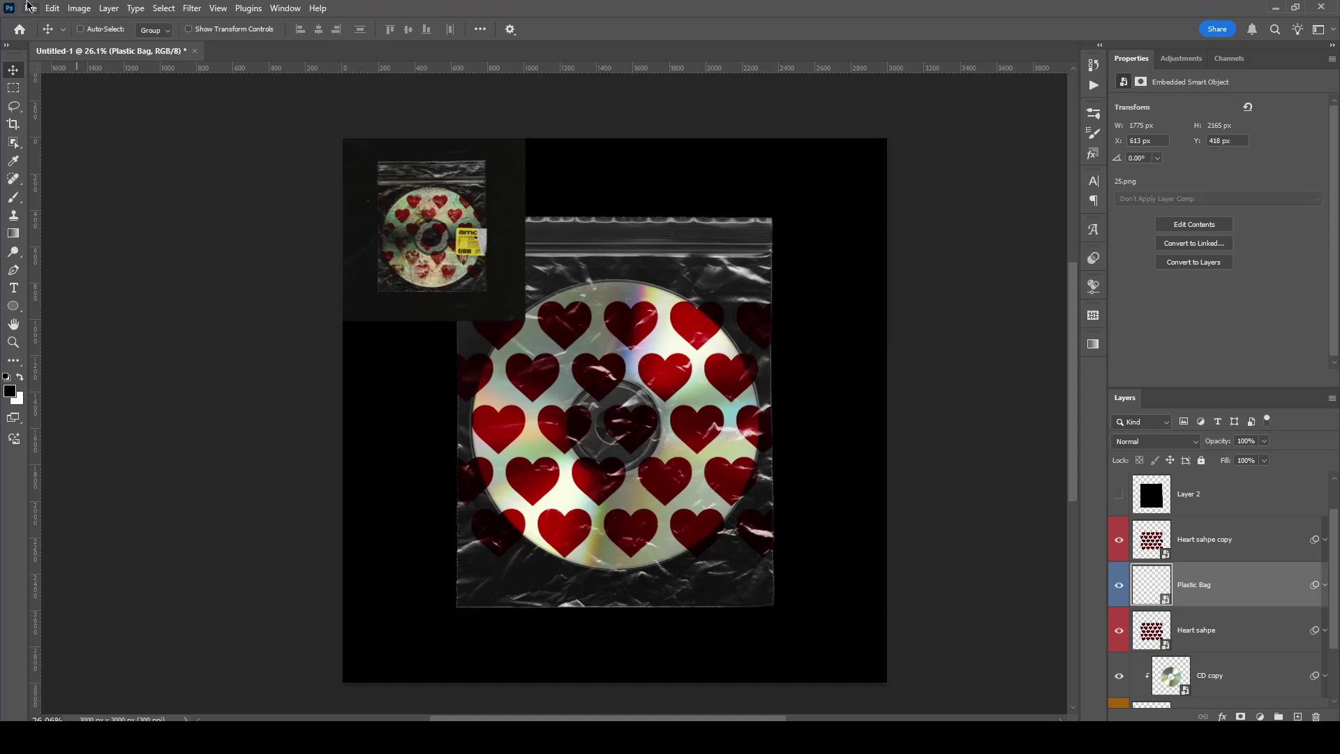
{"action": "key", "text": "ctrl+t"}
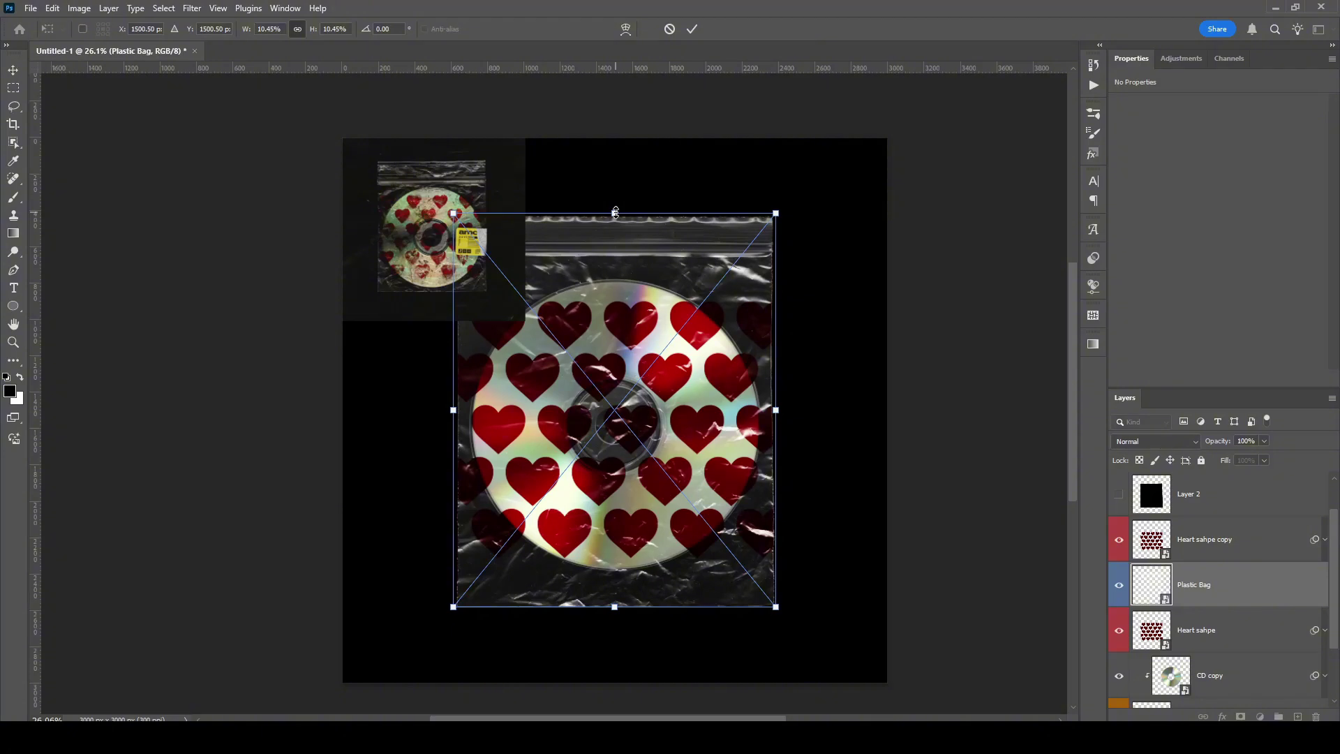
{"action": "left_click_drag", "start_coordinate": [615, 213], "coordinate": [615, 229]}
{"action": "left_click_drag", "start_coordinate": [614, 606], "coordinate": [612, 593]}
{"action": "key", "text": "ctrl+plus"}
{"action": "key", "text": "ctrl+plus"}
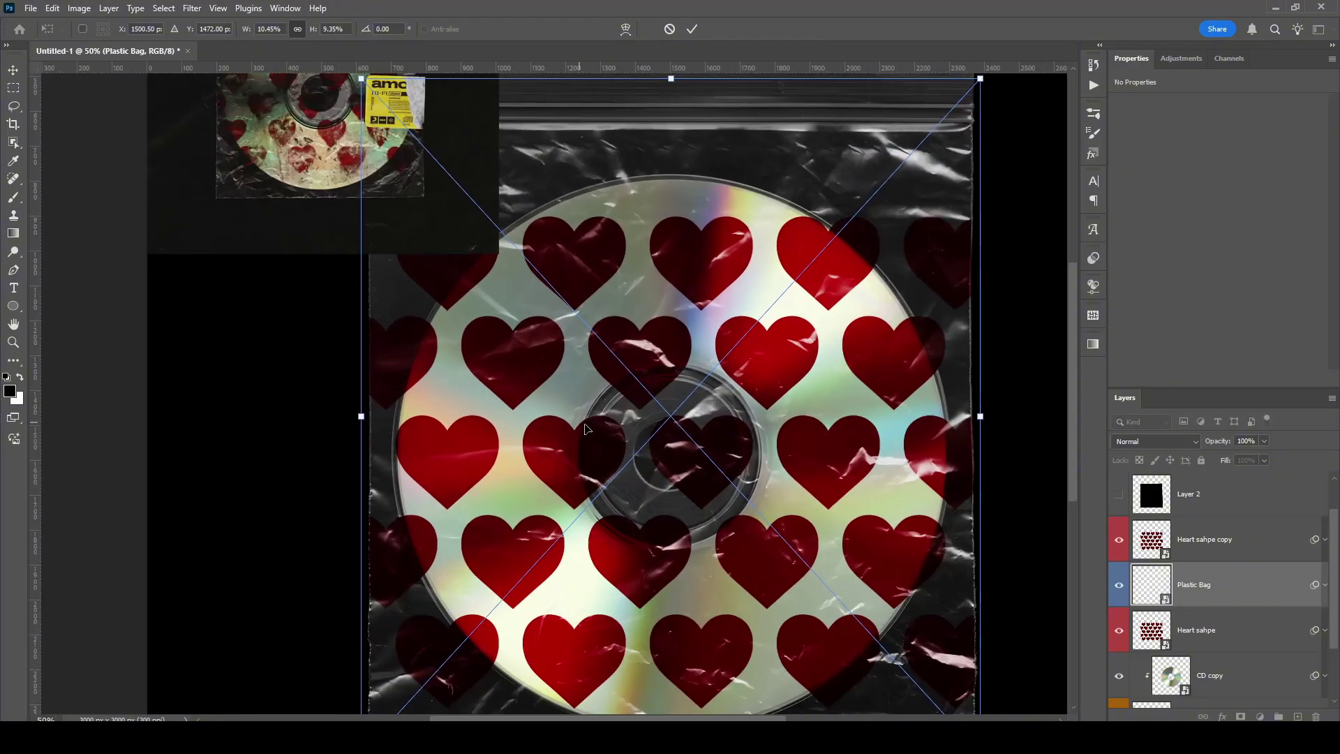
Tighten the Plastic Bag around the disc to about 10.04% width and 9.07% height and apply the transform.
{"action": "left_click_drag", "start_coordinate": [583, 420], "coordinate": [490, 513]}
{"action": "left_click_drag", "start_coordinate": [576, 168], "coordinate": [576, 175]}
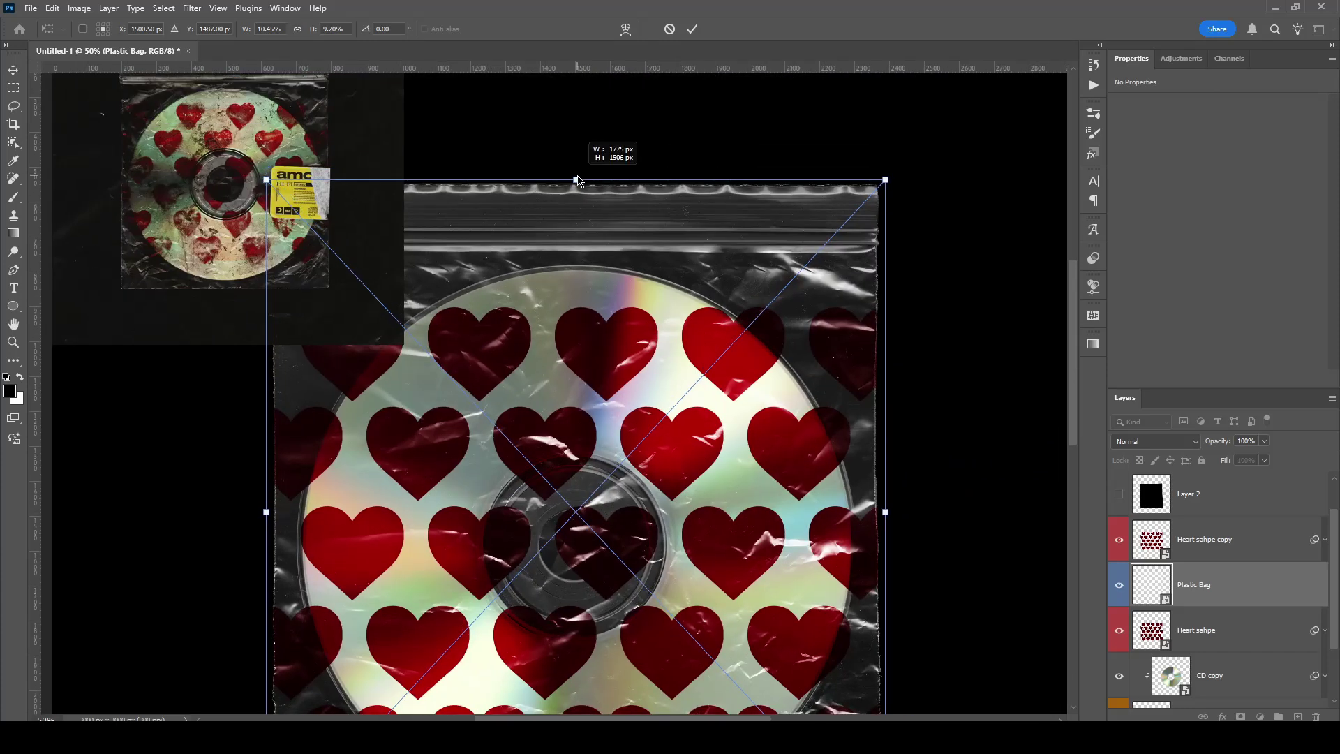
{"action": "left_click_drag", "start_coordinate": [364, 149], "coordinate": [430, 256]}
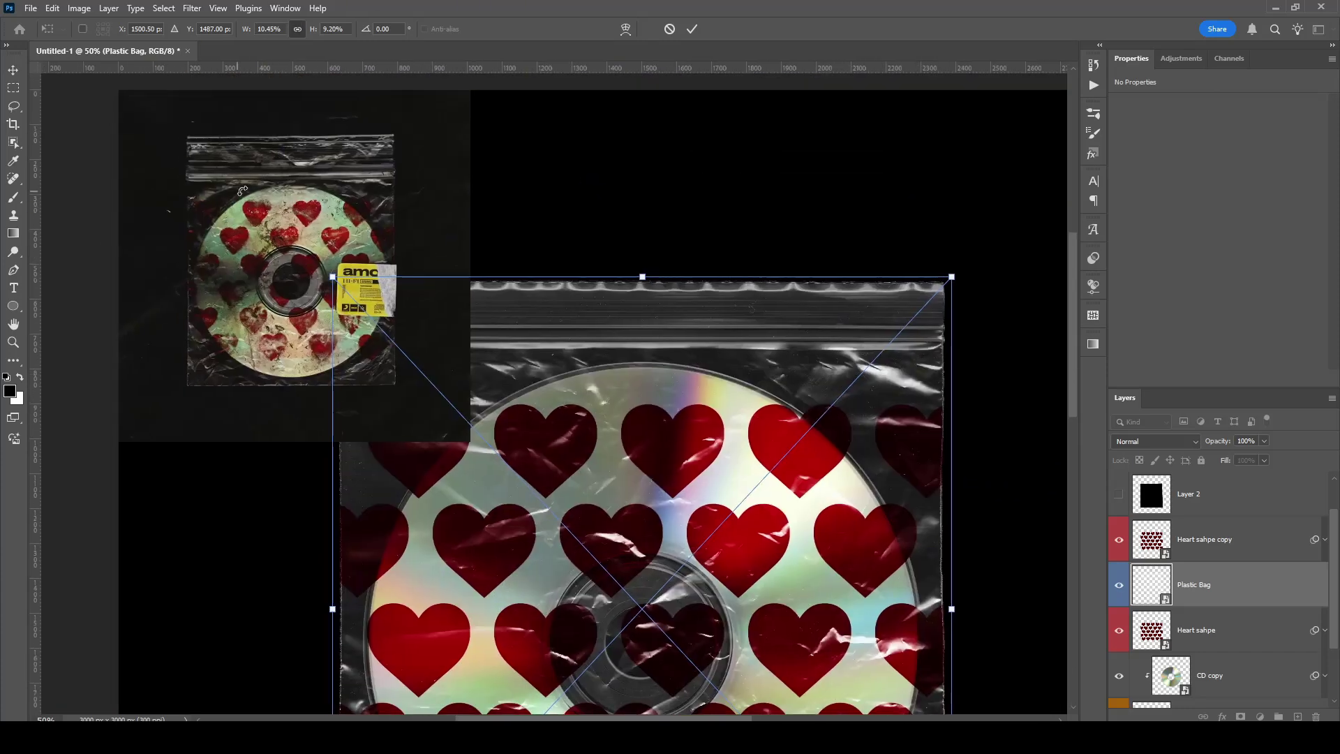
{"action": "left_click_drag", "start_coordinate": [536, 546], "coordinate": [528, 371]}
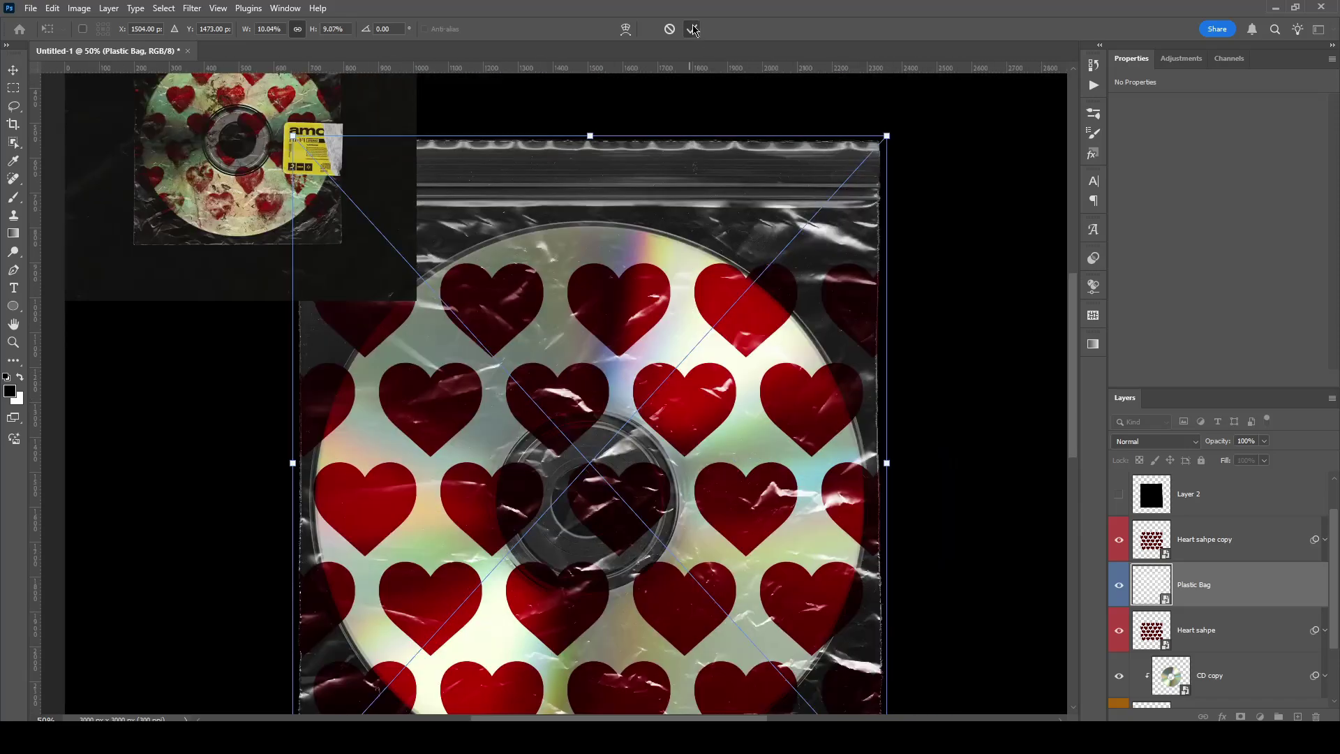
{"action": "left_click", "coordinate": [693, 28]}
Examine the resized plastic bag's edges, creases and heart pattern up close against the reference artwork.
{"action": "left_click_drag", "start_coordinate": [766, 388], "coordinate": [717, 389]}
{"action": "left_click_drag", "start_coordinate": [846, 293], "coordinate": [884, 358]}
{"action": "left_click_drag", "start_coordinate": [388, 348], "coordinate": [810, 311]}
{"action": "left_click_drag", "start_coordinate": [296, 380], "coordinate": [482, 307]}
{"action": "left_click_drag", "start_coordinate": [482, 307], "coordinate": [472, 307]}
{"action": "left_click_drag", "start_coordinate": [524, 426], "coordinate": [467, 247]}
{"action": "left_click_drag", "start_coordinate": [613, 350], "coordinate": [341, 468]}
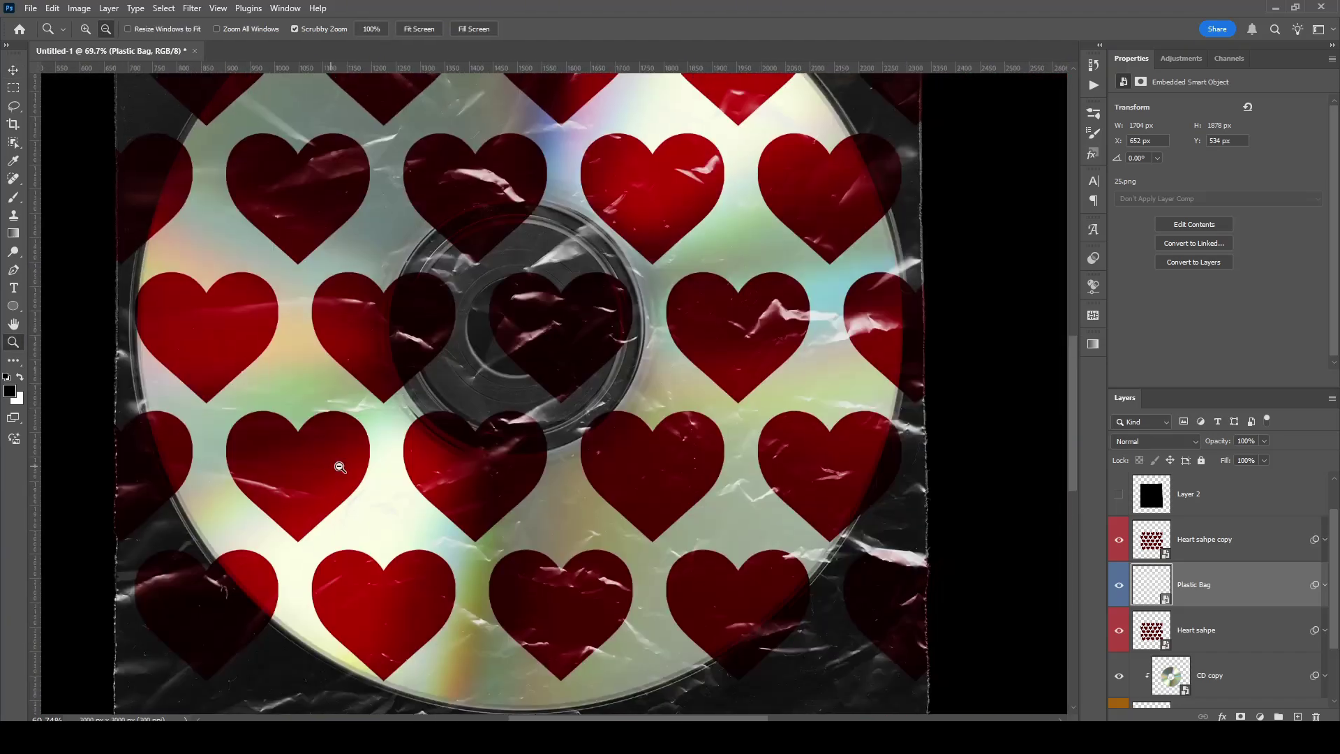
{"action": "left_click_drag", "start_coordinate": [668, 412], "coordinate": [636, 218]}
{"action": "left_click_drag", "start_coordinate": [460, 204], "coordinate": [534, 243]}
Scale the yellow-rounded-wide sticker to about 877 x 530 px, rotated about -95°, over the bag's right edge, and convert it to a Smart Object.
{"action": "key", "text": "v"}
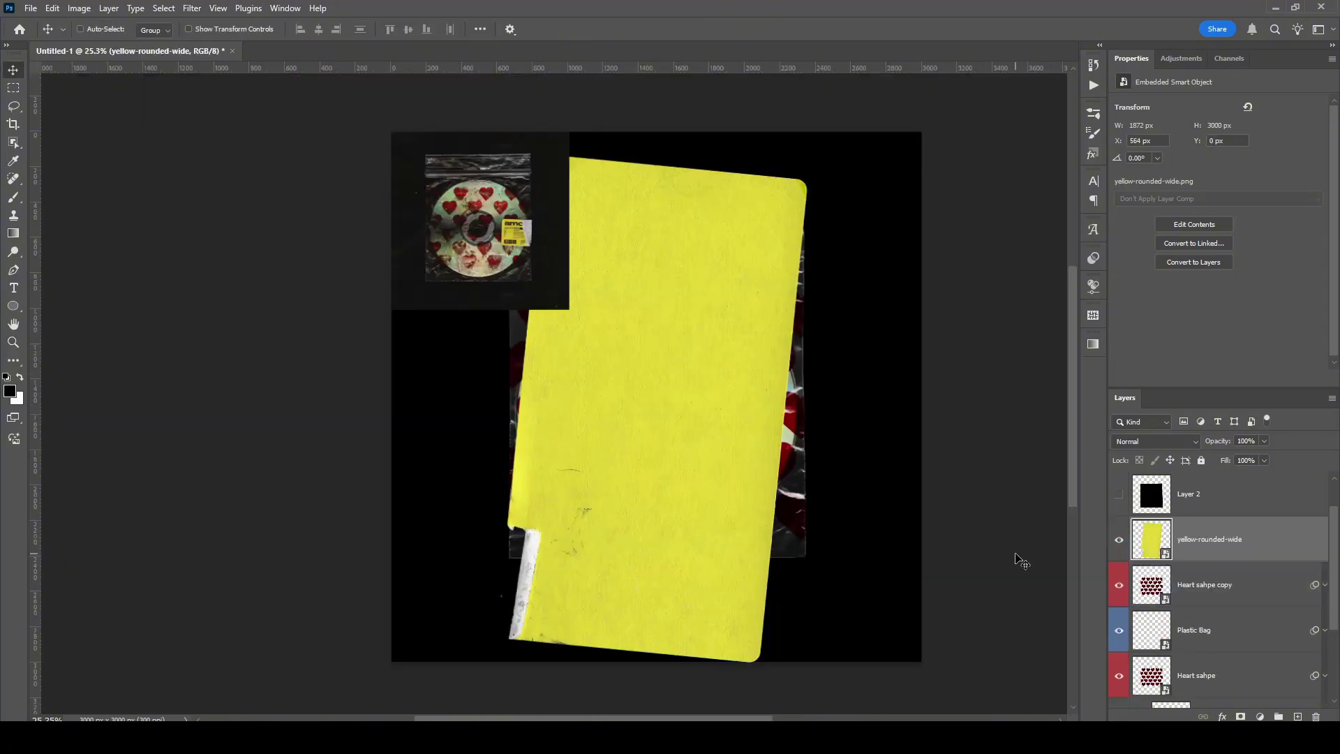
{"action": "left_click_drag", "start_coordinate": [846, 527], "coordinate": [1020, 420]}
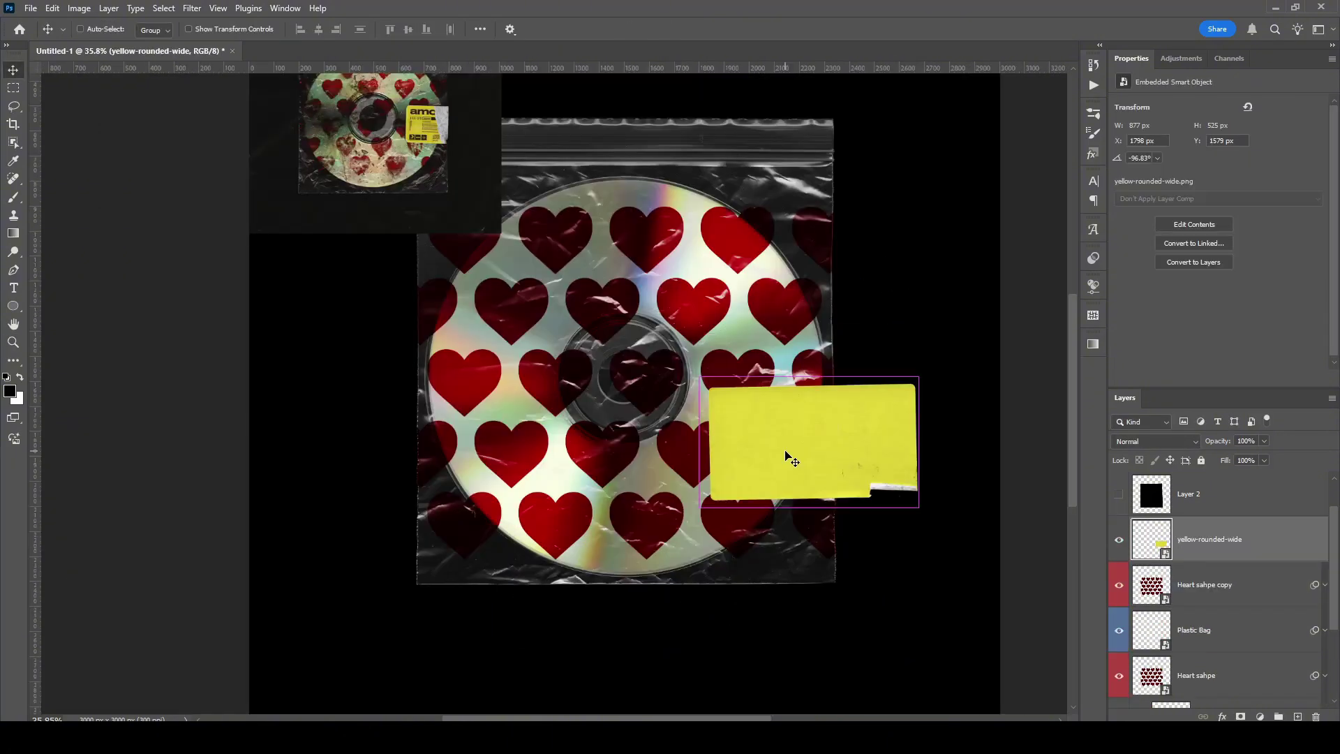
{"action": "left_click_drag", "start_coordinate": [977, 409], "coordinate": [976, 429]}
{"action": "key", "text": "Return"}
{"action": "left_click_drag", "start_coordinate": [874, 379], "coordinate": [886, 427]}
{"action": "left_click_drag", "start_coordinate": [796, 474], "coordinate": [797, 452]}
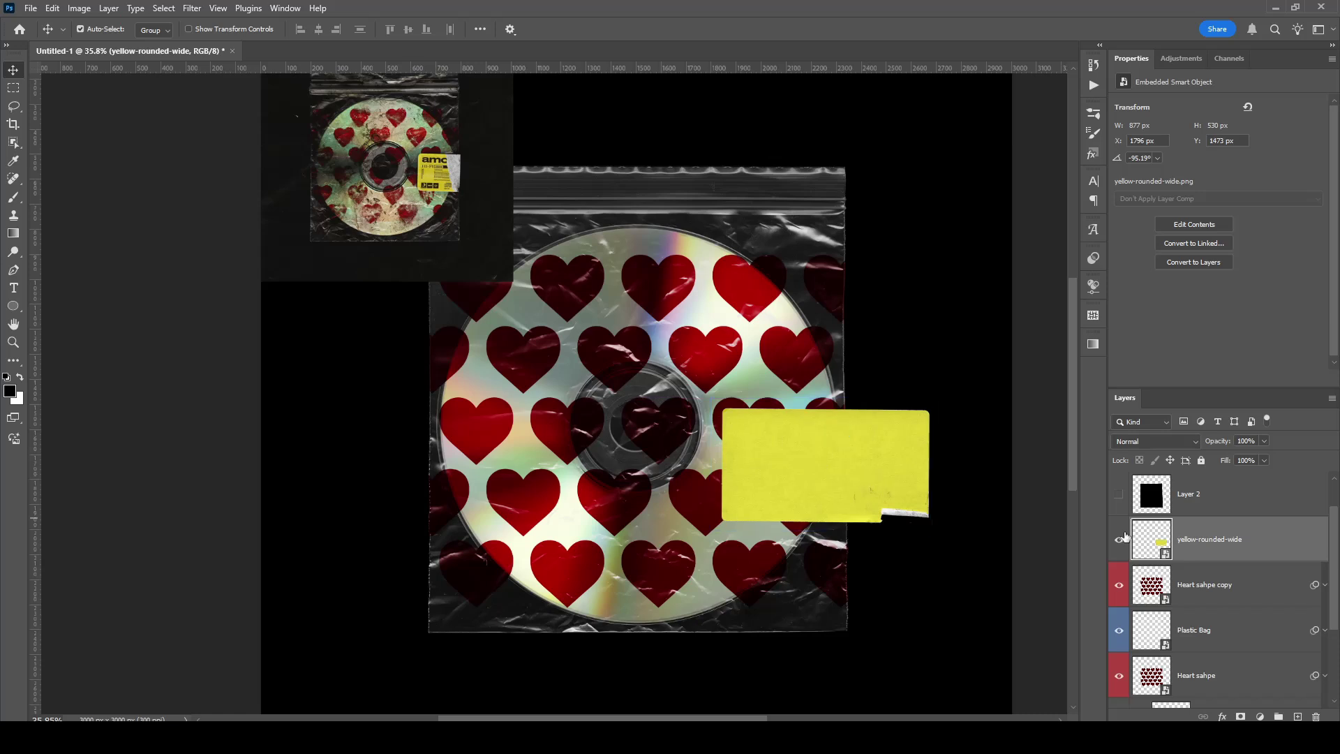
{"action": "right_click", "coordinate": [1205, 555]}
{"action": "left_click", "coordinate": [1228, 324]}
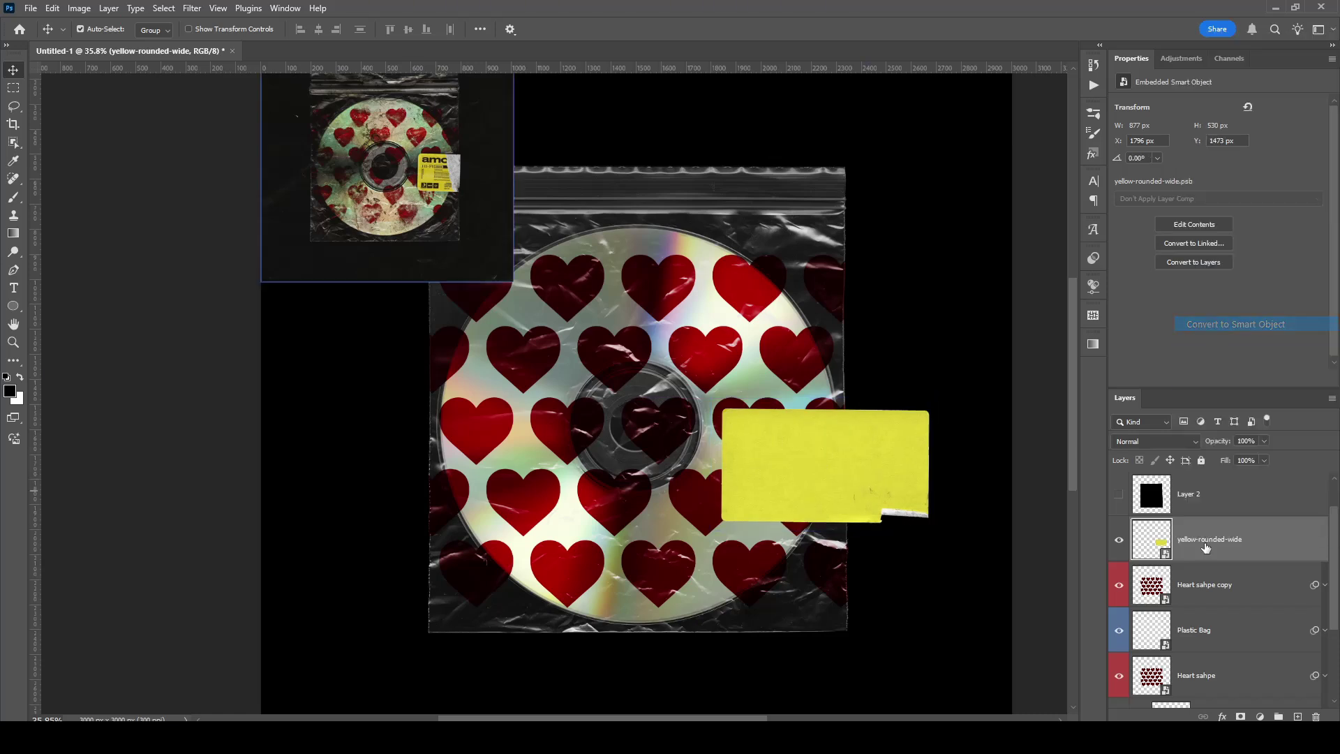
Show the black Layer 2 and rasterize the yellow-rounded-wide sticker layer.
{"action": "left_click", "coordinate": [1119, 495]}
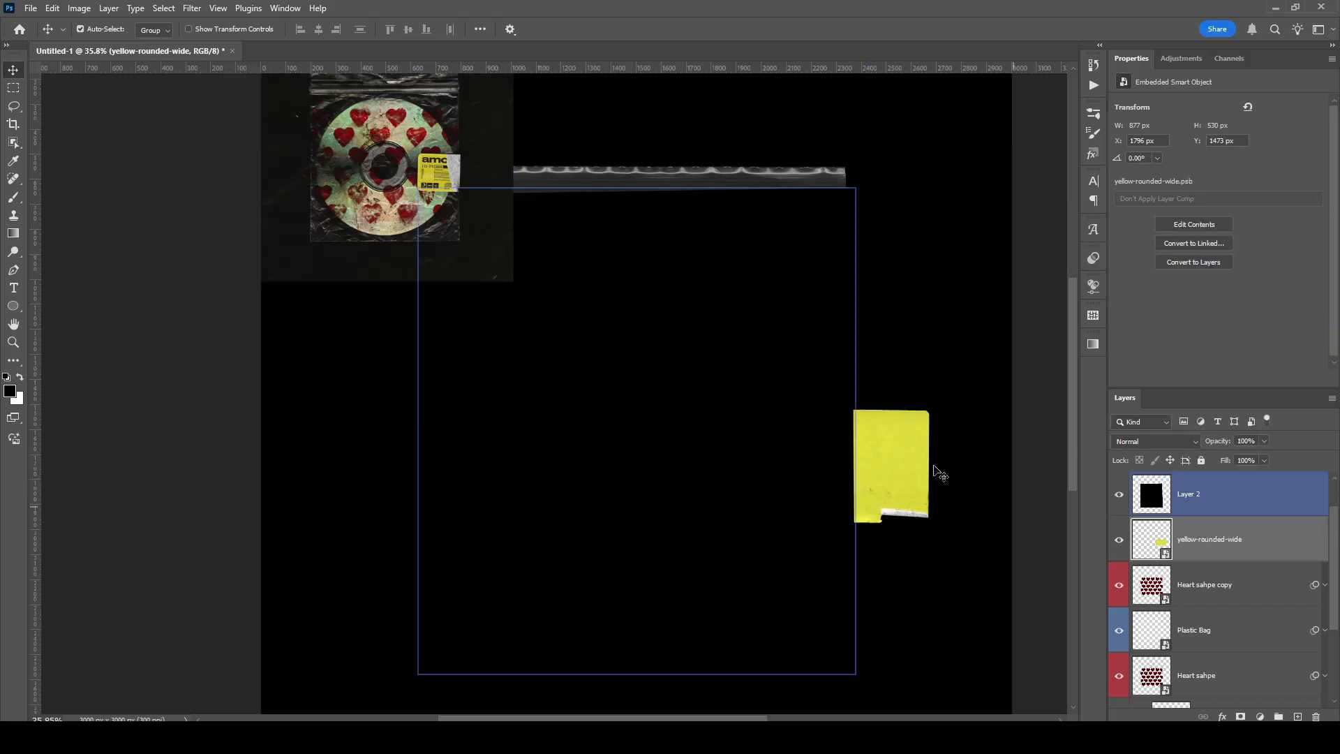
{"action": "mouse_move", "coordinate": [788, 263]}
{"action": "left_mouse_down"}
{"action": "mouse_move", "coordinate": [712, 265]}
{"action": "mouse_move", "coordinate": [778, 265]}
{"action": "left_mouse_up"}
{"action": "left_click_drag", "start_coordinate": [698, 279], "coordinate": [557, 346]}
{"action": "scroll", "coordinate": [557, 347], "scroll_direction": "up", "scroll_amount": 1}
{"action": "left_click_drag", "start_coordinate": [677, 356], "coordinate": [736, 258]}
{"action": "left_click_drag", "start_coordinate": [724, 309], "coordinate": [722, 363]}
{"action": "right_click", "coordinate": [1257, 543]}
{"action": "left_click", "coordinate": [1222, 482]}
Delete the part of the yellow sticker that lies outside Layer 2's outline, clear the selection, and hide Layer 2.
{"action": "left_click", "coordinate": [1202, 491]}
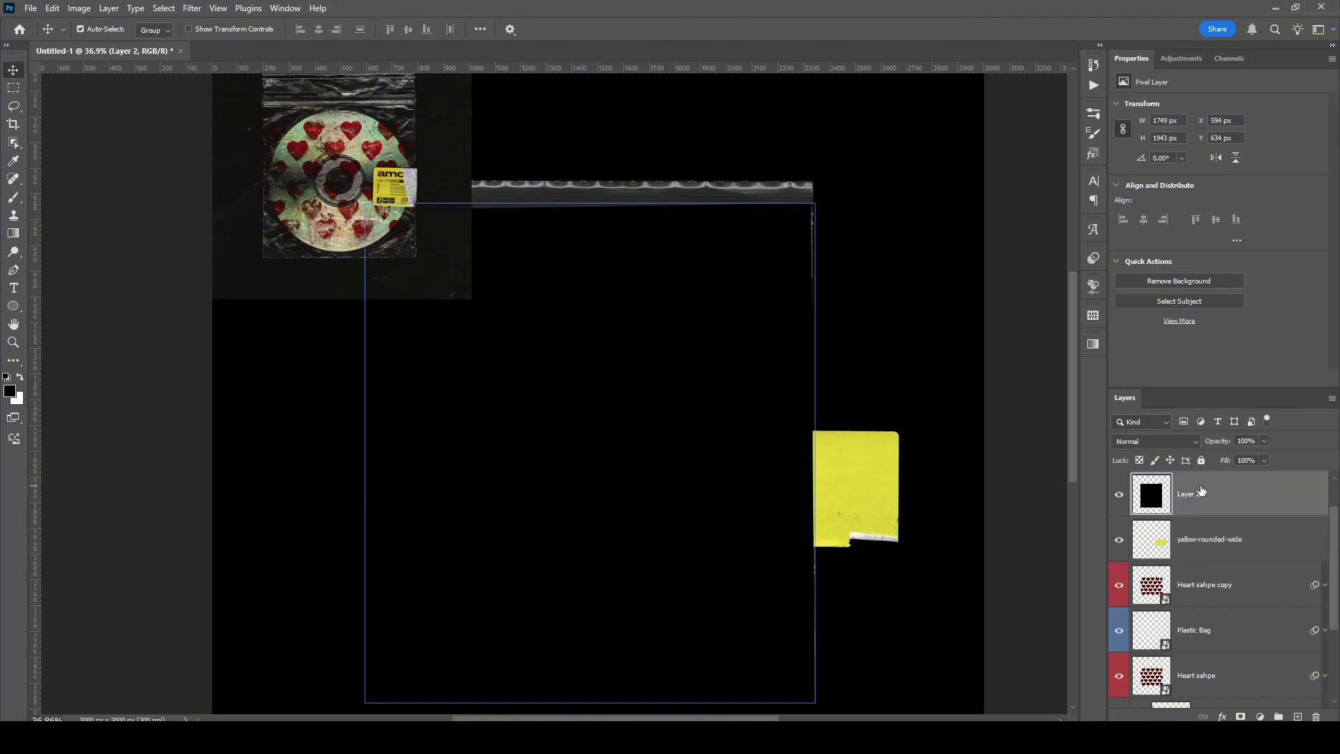
{"action": "left_click", "coordinate": [1160, 495], "text": "ctrl"}
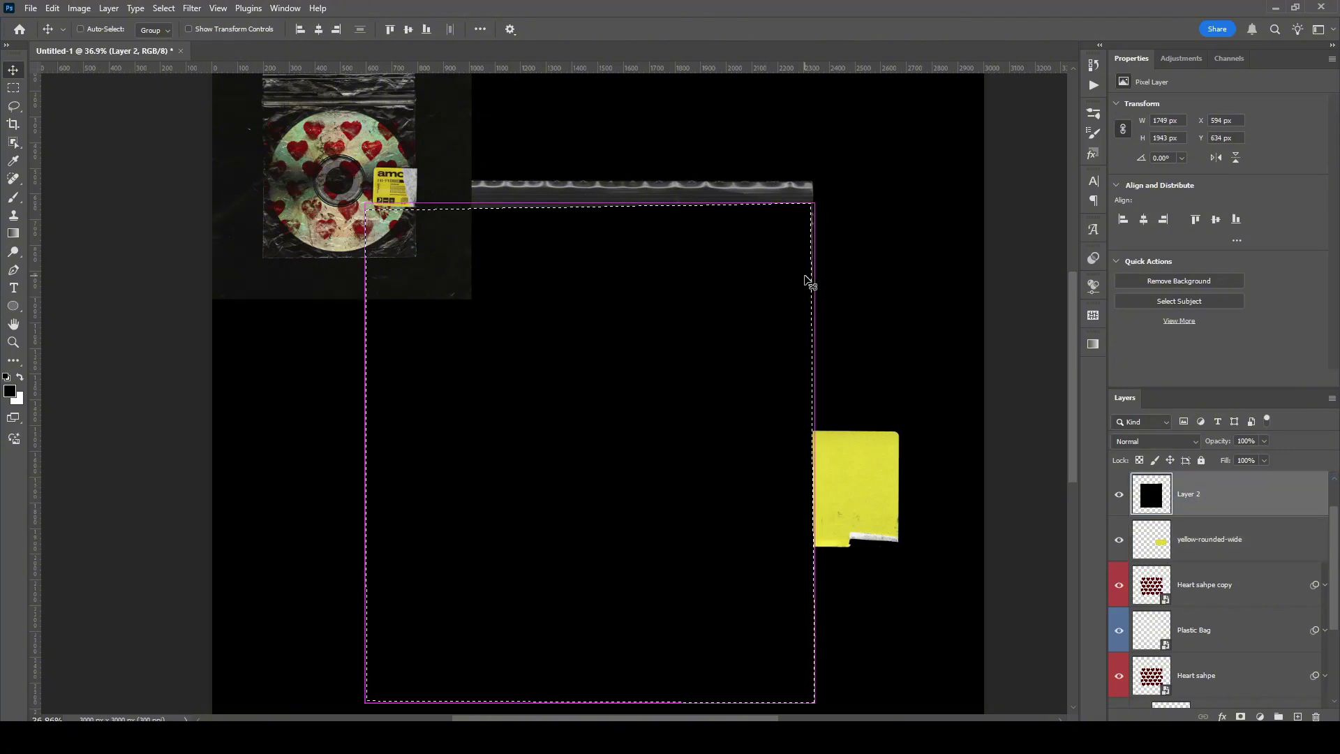
{"action": "key", "text": "ctrl+shift+i"}
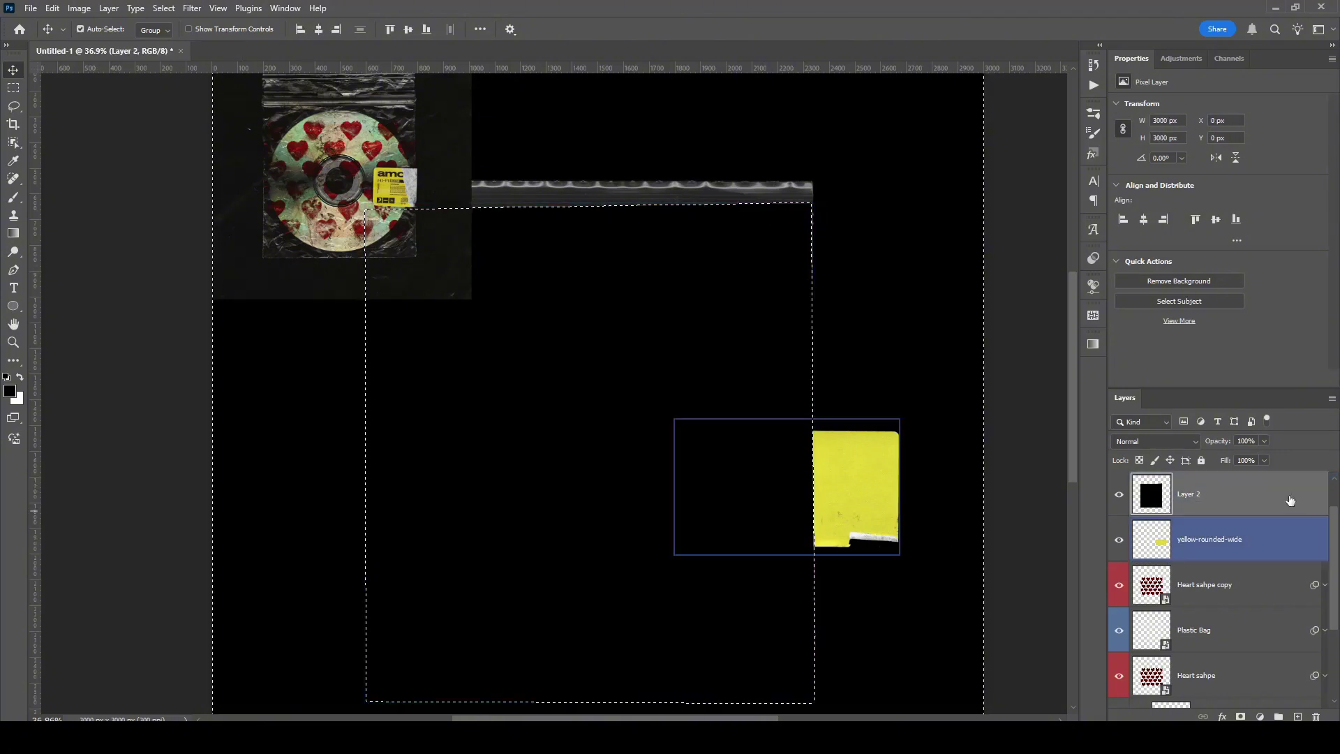
{"action": "left_click", "coordinate": [1285, 534]}
{"action": "key", "text": "Delete"}
{"action": "key", "text": "l"}
{"action": "left_click", "coordinate": [731, 591]}
{"action": "left_click", "coordinate": [1119, 494]}
Compare the trimmed yellow sticker and the bag with the reference artwork up close.
{"action": "key", "text": "v"}
{"action": "left_click_drag", "start_coordinate": [729, 520], "coordinate": [701, 530]}
{"action": "mouse_move", "coordinate": [780, 466]}
{"action": "left_mouse_down"}
{"action": "mouse_move", "coordinate": [872, 482]}
{"action": "mouse_move", "coordinate": [776, 460]}
{"action": "left_mouse_up"}
{"action": "left_click_drag", "start_coordinate": [775, 461], "coordinate": [770, 403]}
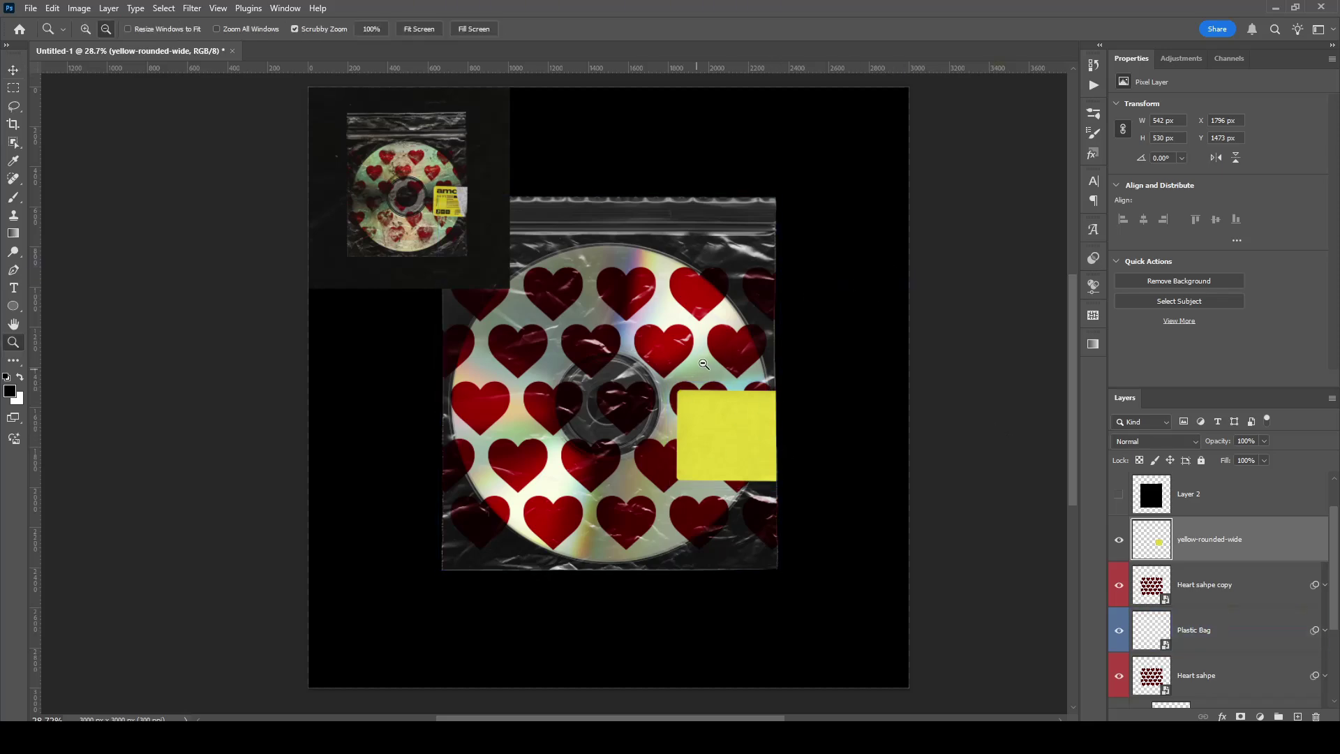
{"action": "left_click_drag", "start_coordinate": [707, 365], "coordinate": [755, 395]}
{"action": "left_click_drag", "start_coordinate": [508, 228], "coordinate": [660, 354]}
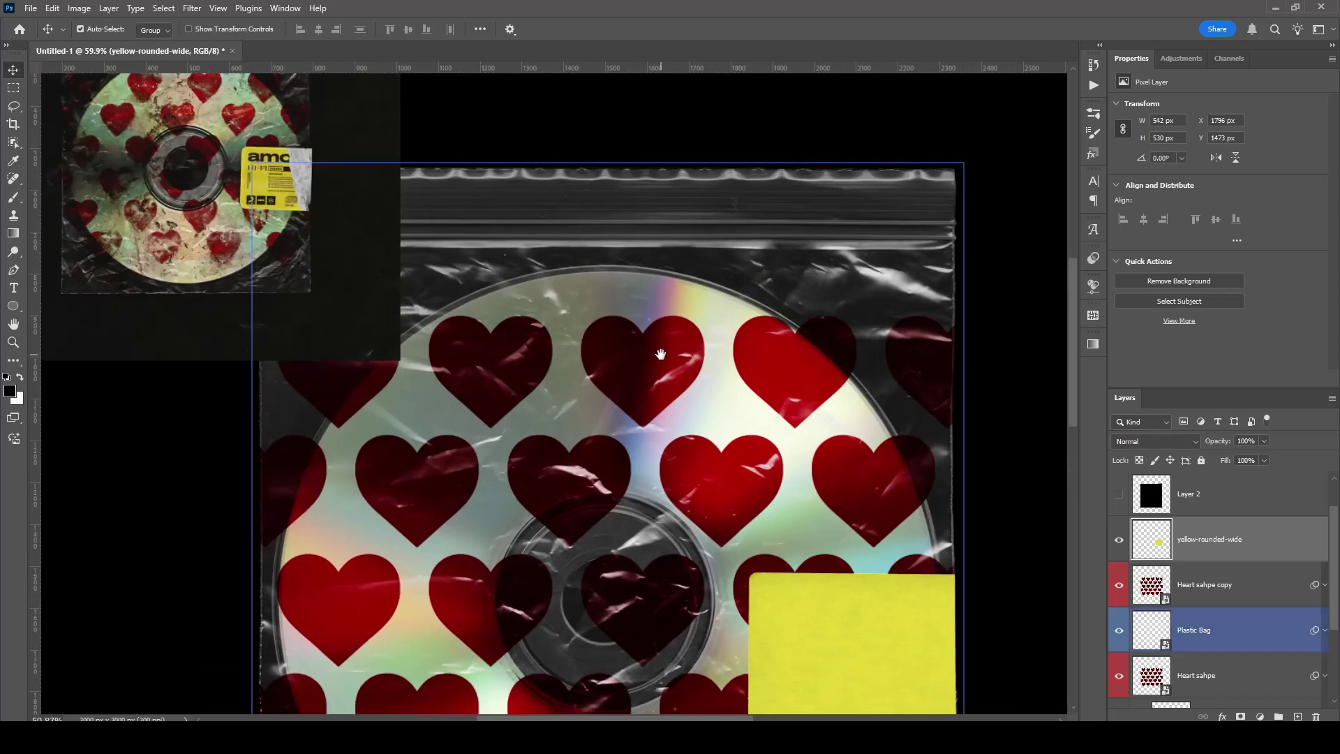
{"action": "left_click_drag", "start_coordinate": [385, 223], "coordinate": [426, 287]}
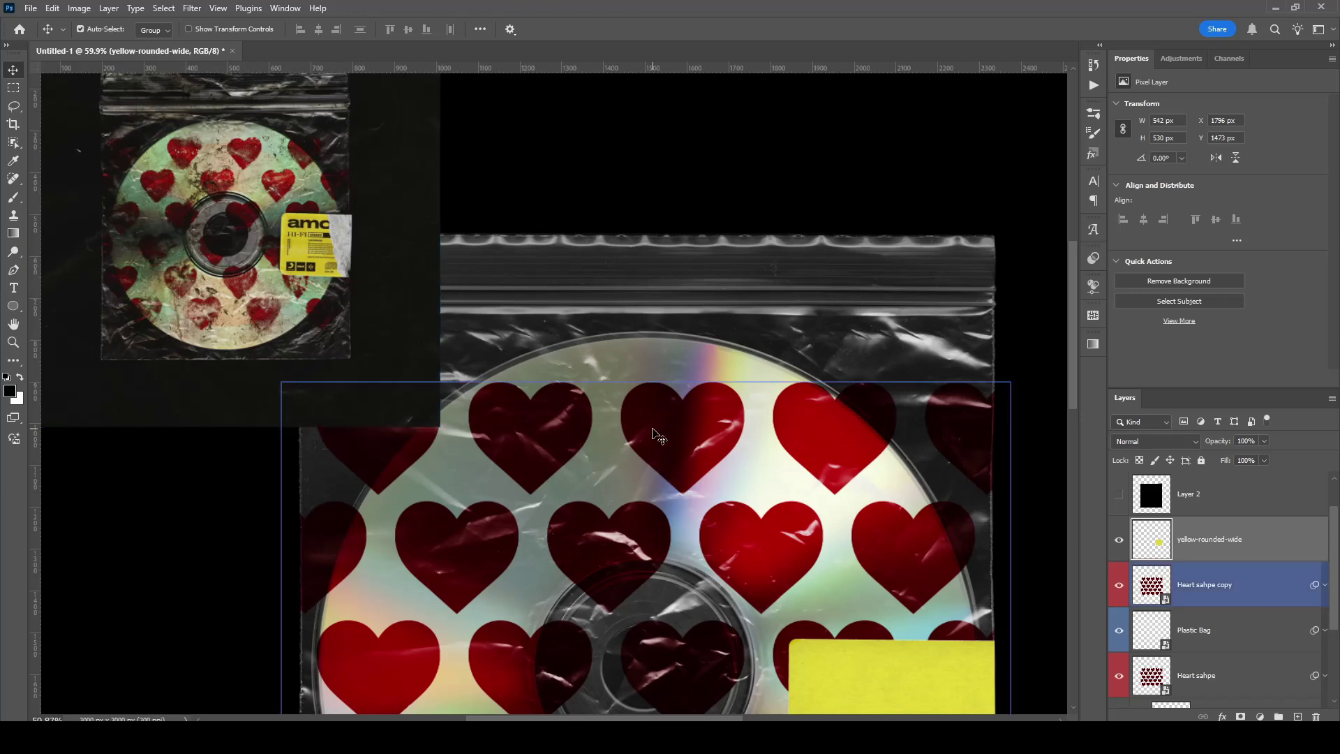
{"action": "left_click_drag", "start_coordinate": [683, 492], "coordinate": [638, 329]}
{"action": "left_click_drag", "start_coordinate": [720, 401], "coordinate": [663, 408]}
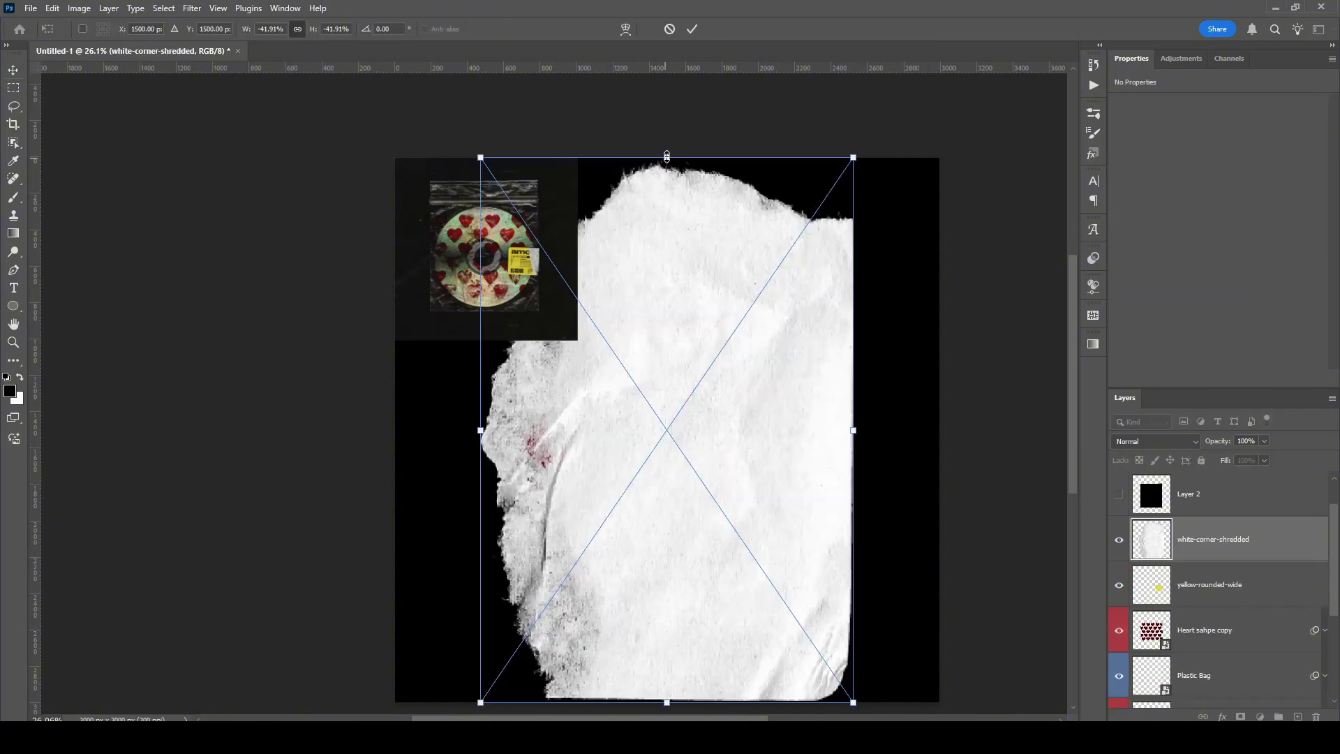
Scale the white-corner-shredded paper to about 16.67% over the yellow sticker and clip it to the yellow-rounded-wide layer.
{"action": "left_click_drag", "start_coordinate": [667, 158], "coordinate": [681, 486]}
{"action": "left_click_drag", "start_coordinate": [691, 589], "coordinate": [819, 476]}
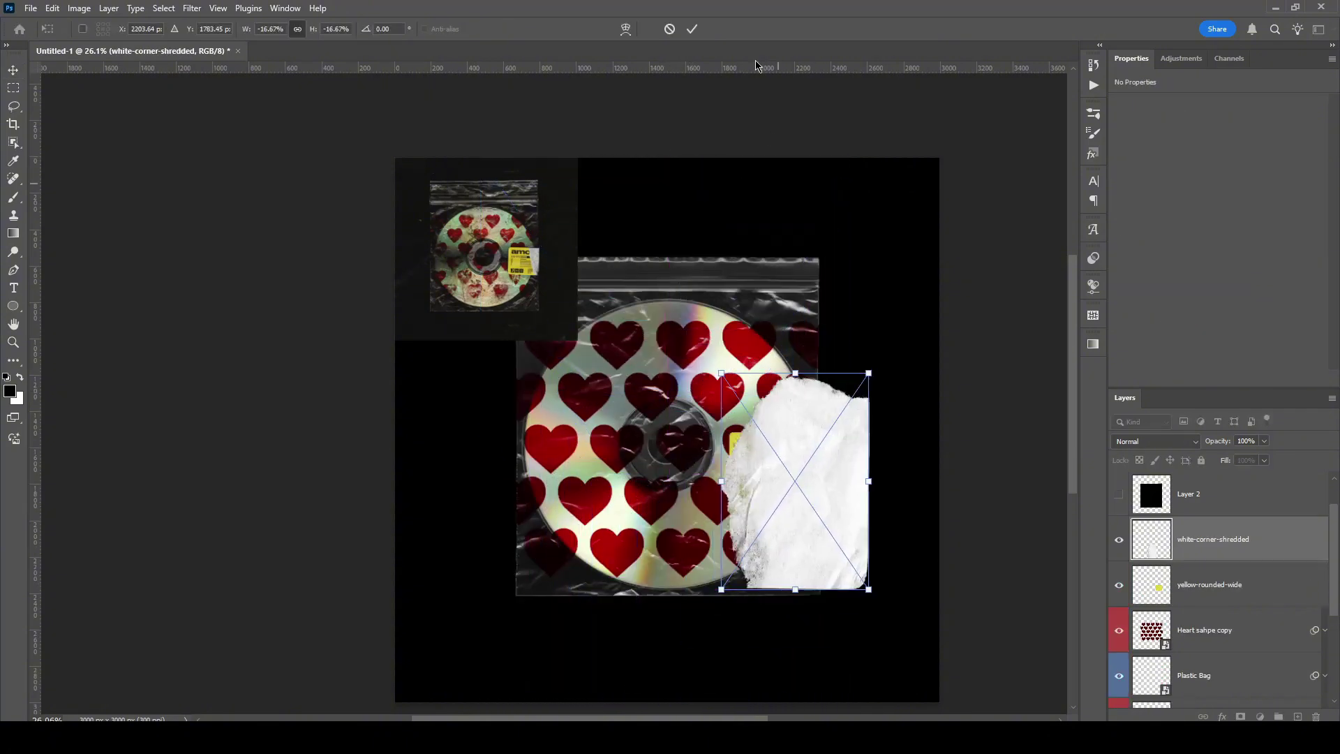
{"action": "left_click", "coordinate": [693, 30]}
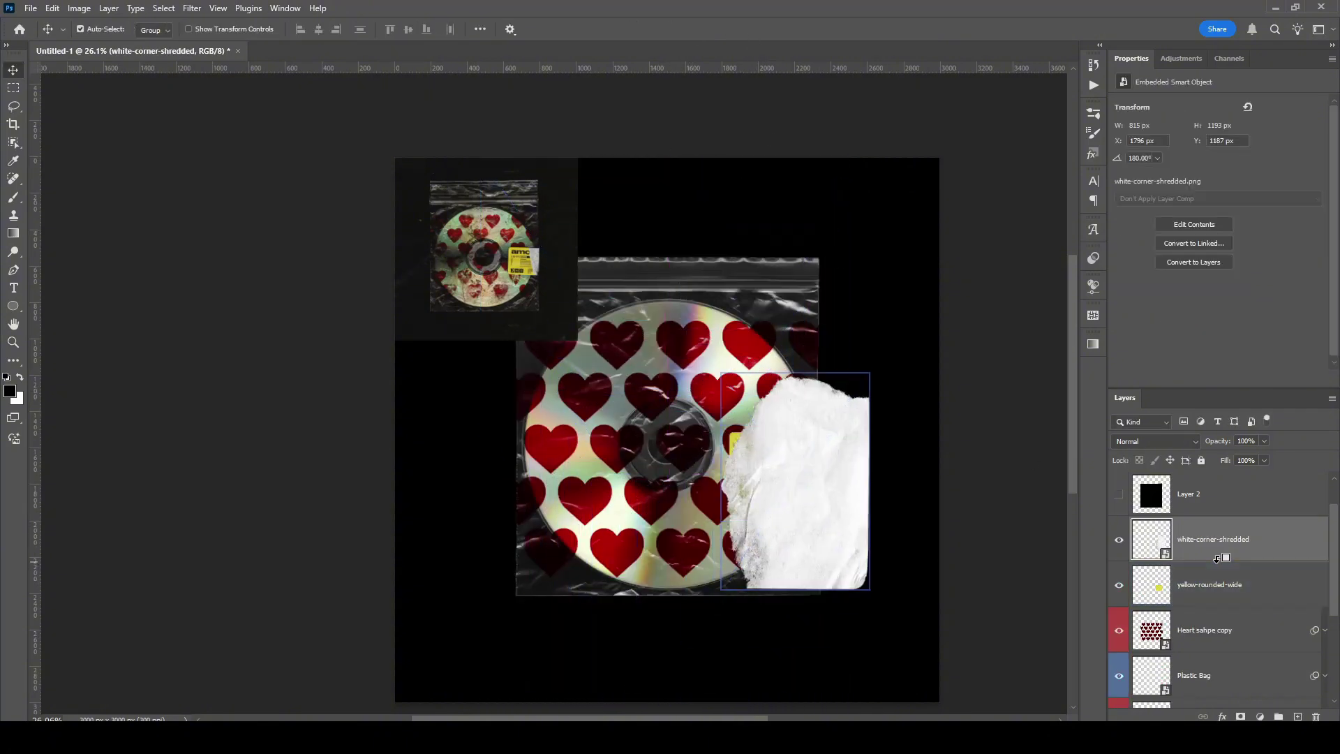
{"action": "key", "text": "ctrl+alt+g"}
Move the white-corner-shredded paper to the sticker's right side and rotate it to about 144.29° so its torn edge crosses the sticker.
{"action": "key", "text": "z"}
{"action": "left_click", "coordinate": [772, 470]}
{"action": "key", "text": "ctrl+t"}
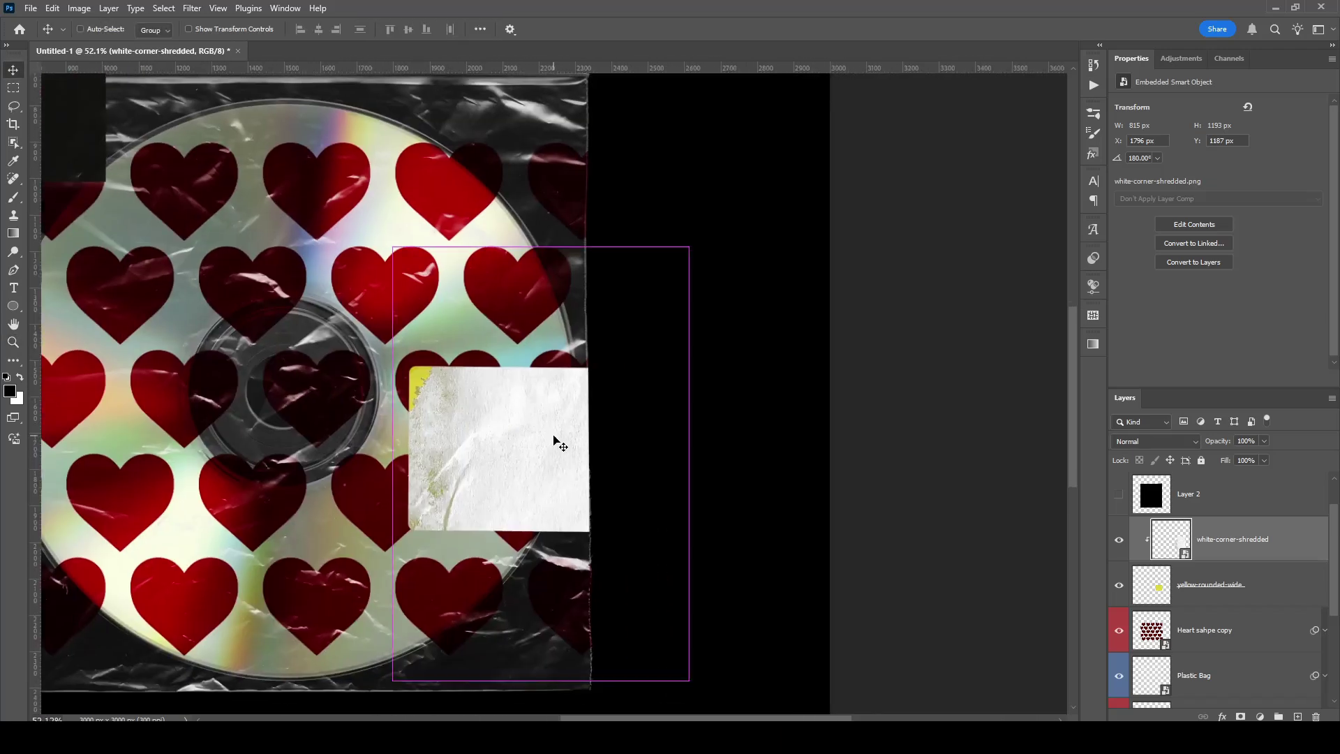
{"action": "left_click_drag", "start_coordinate": [553, 440], "coordinate": [832, 440]}
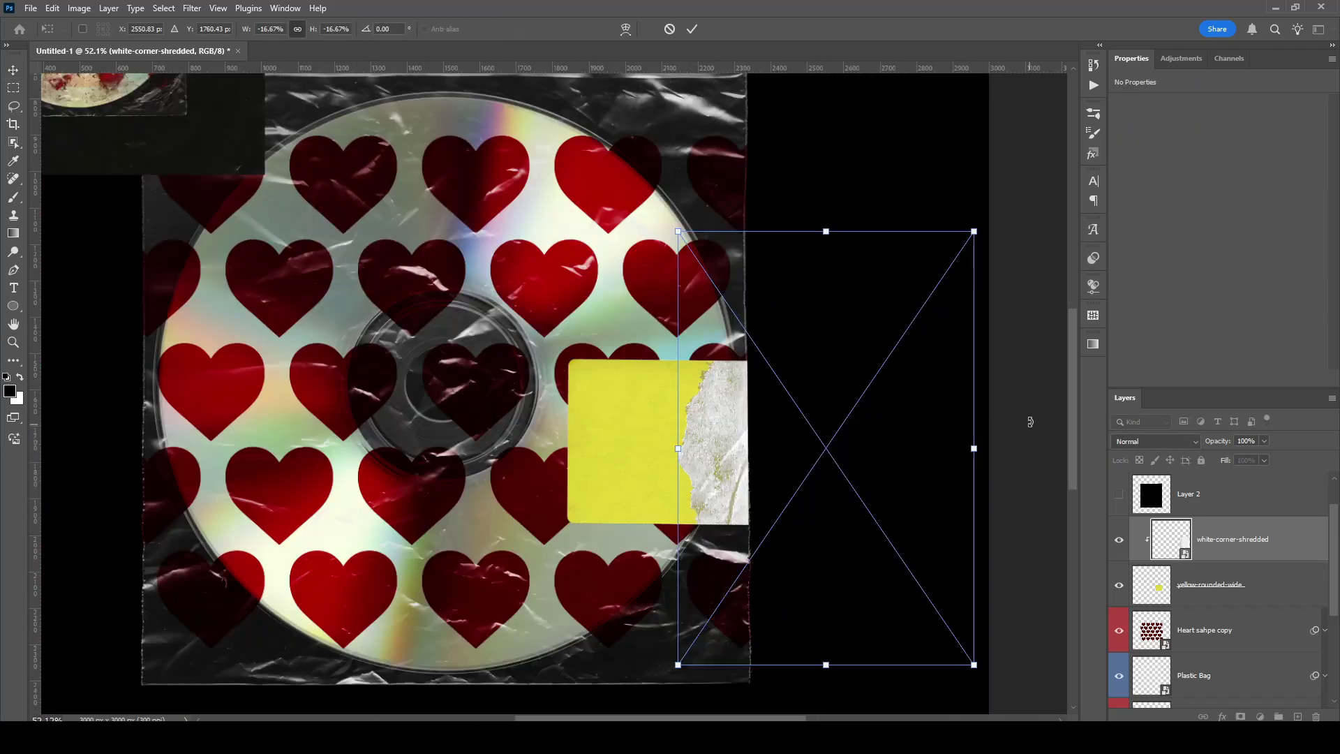
{"action": "left_click_drag", "start_coordinate": [1031, 423], "coordinate": [1018, 365]}
{"action": "left_click_drag", "start_coordinate": [1007, 335], "coordinate": [985, 304]}
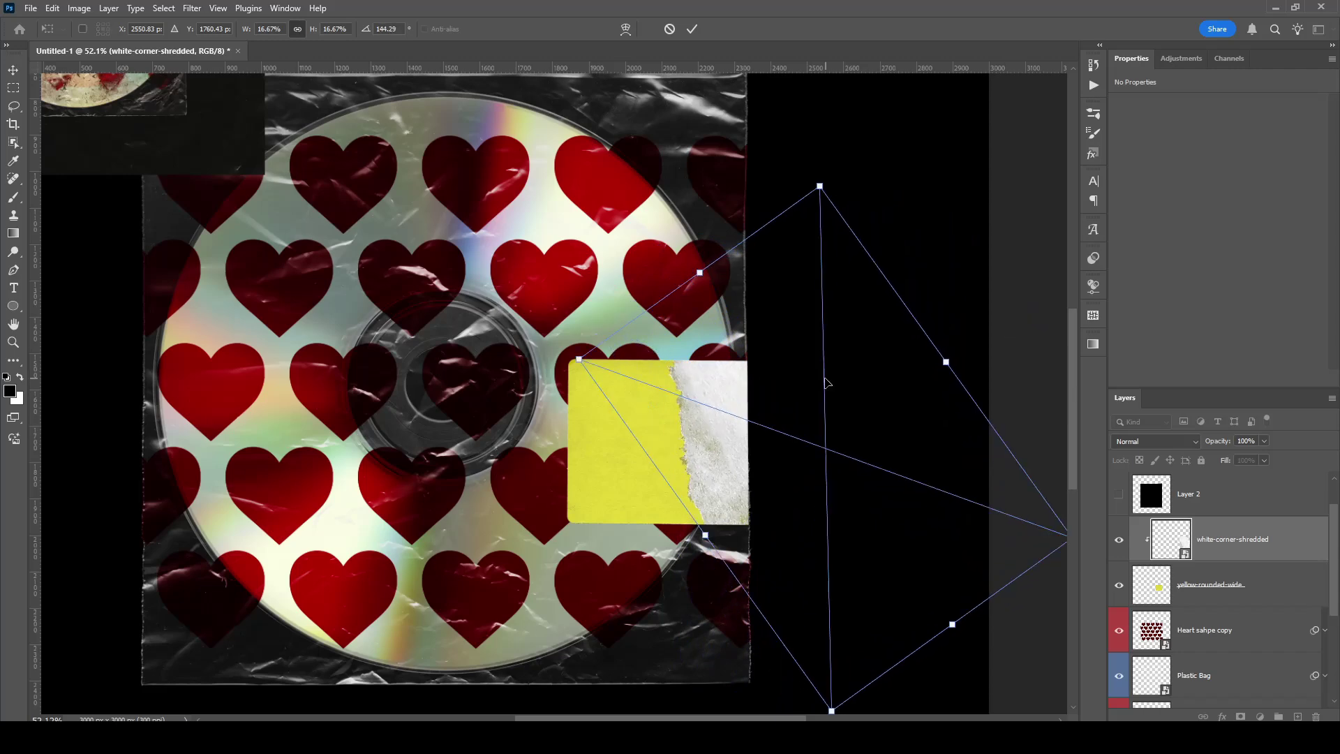
{"action": "left_click_drag", "start_coordinate": [829, 383], "coordinate": [827, 369]}
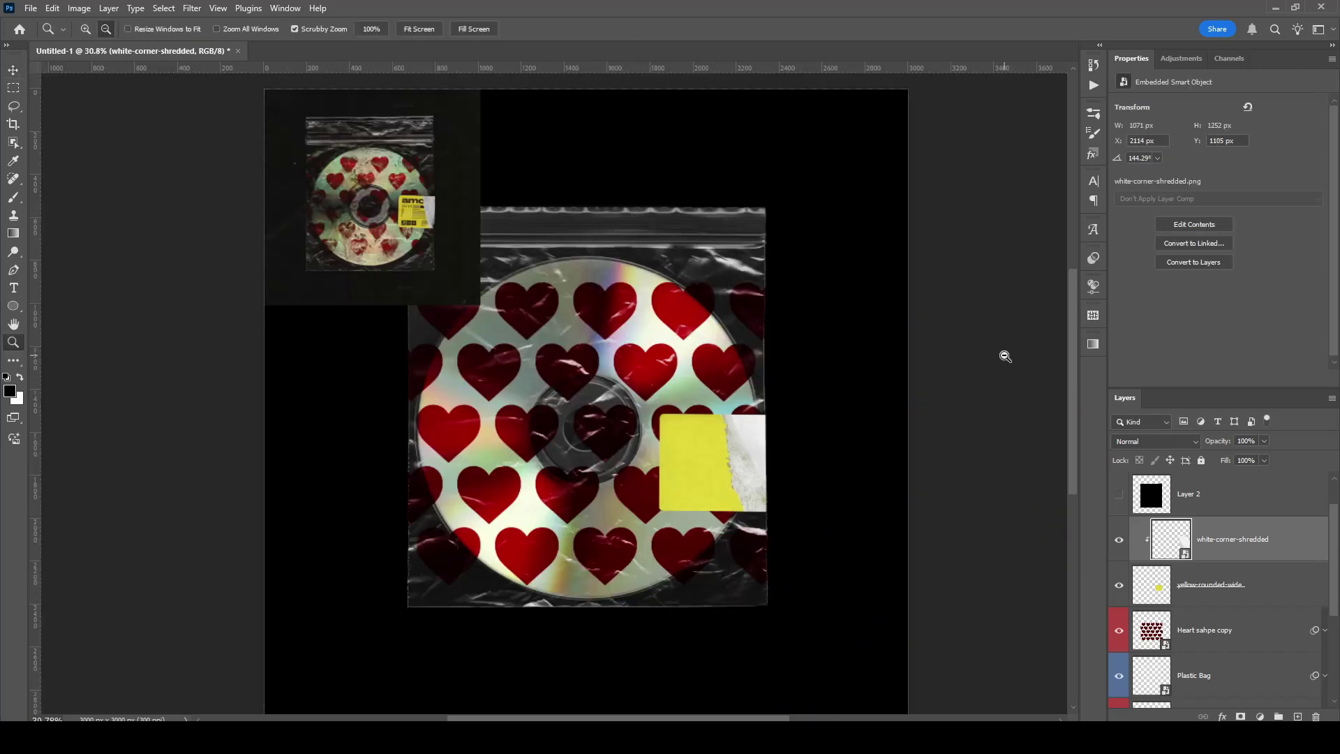
{"action": "left_click", "coordinate": [1005, 356]}
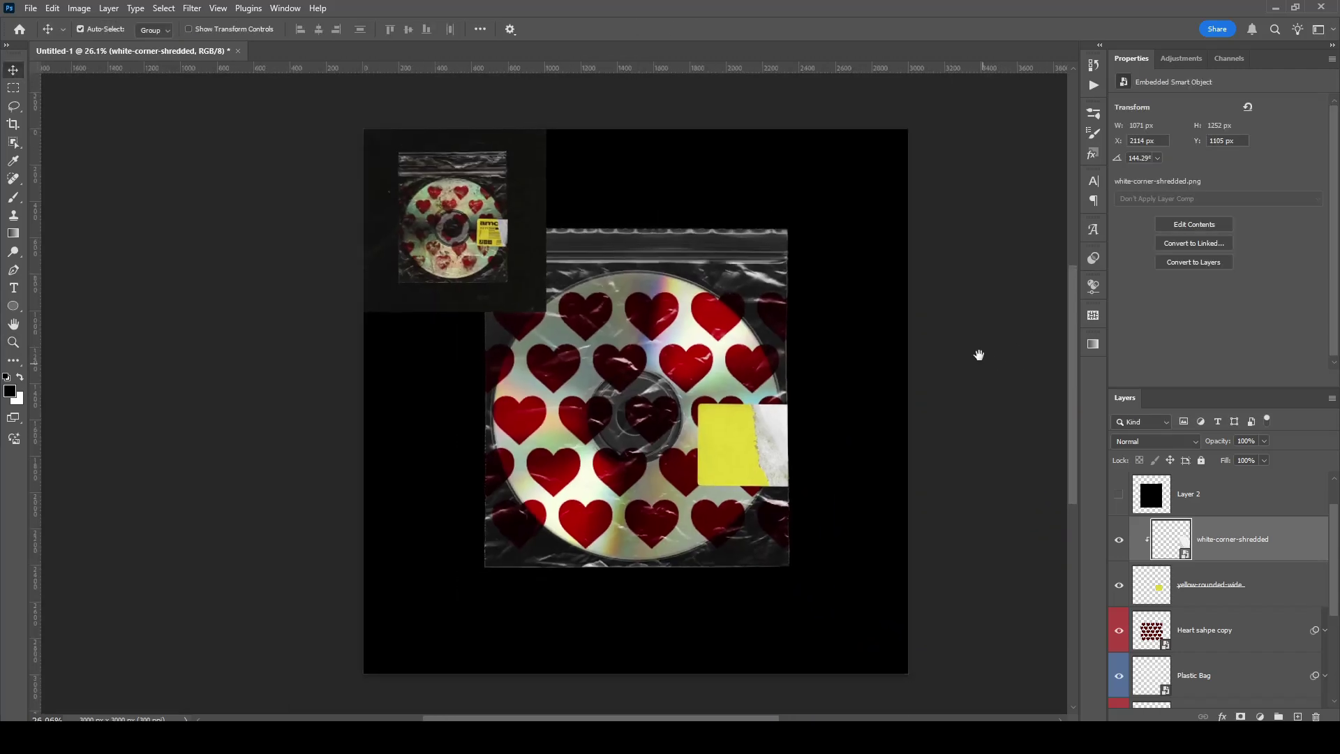
Place the black six-pointed star on the upper part of the yellow sticker, scaled to about 186 x 216 px.
{"action": "key", "text": "v"}
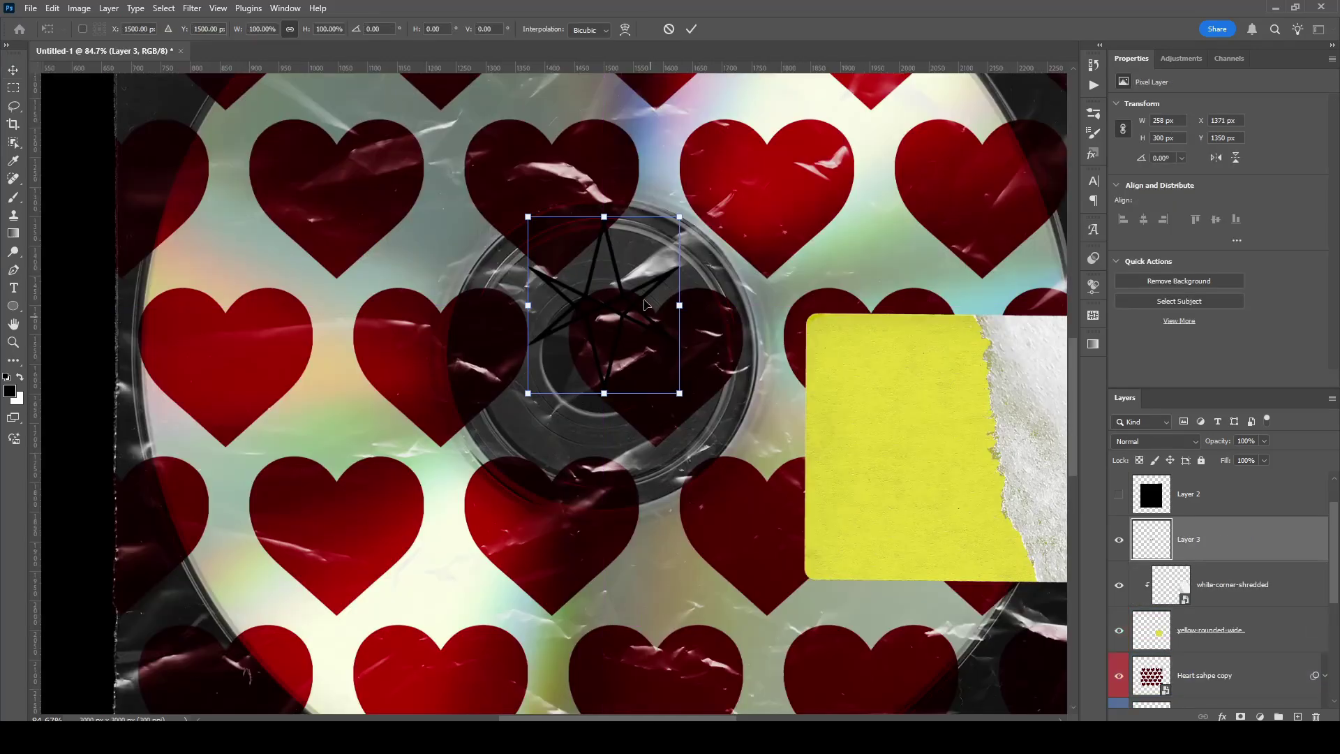
{"action": "left_click_drag", "start_coordinate": [643, 306], "coordinate": [663, 358]}
{"action": "left_click", "coordinate": [693, 29]}
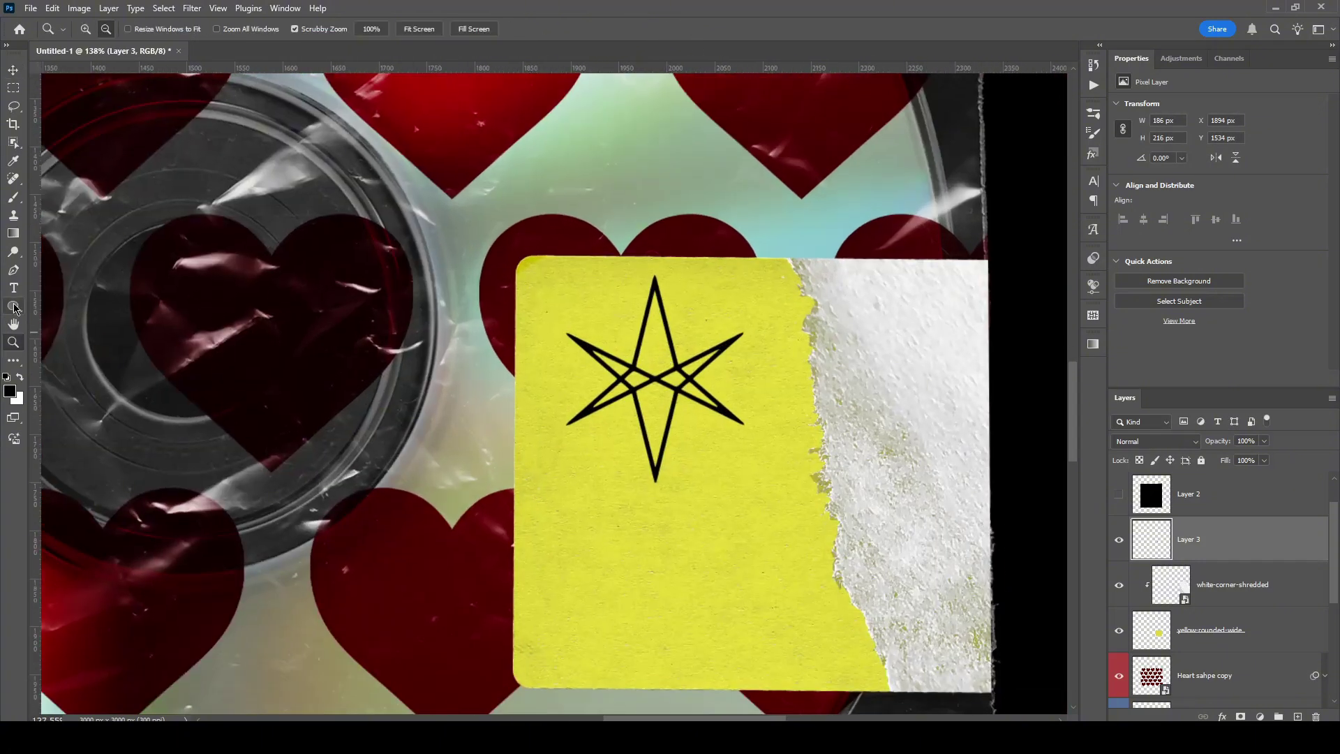
Draw a black rectangle shape of about 232 x 232 px centred on the star.
{"action": "left_click_drag", "start_coordinate": [14, 310], "coordinate": [69, 316]}
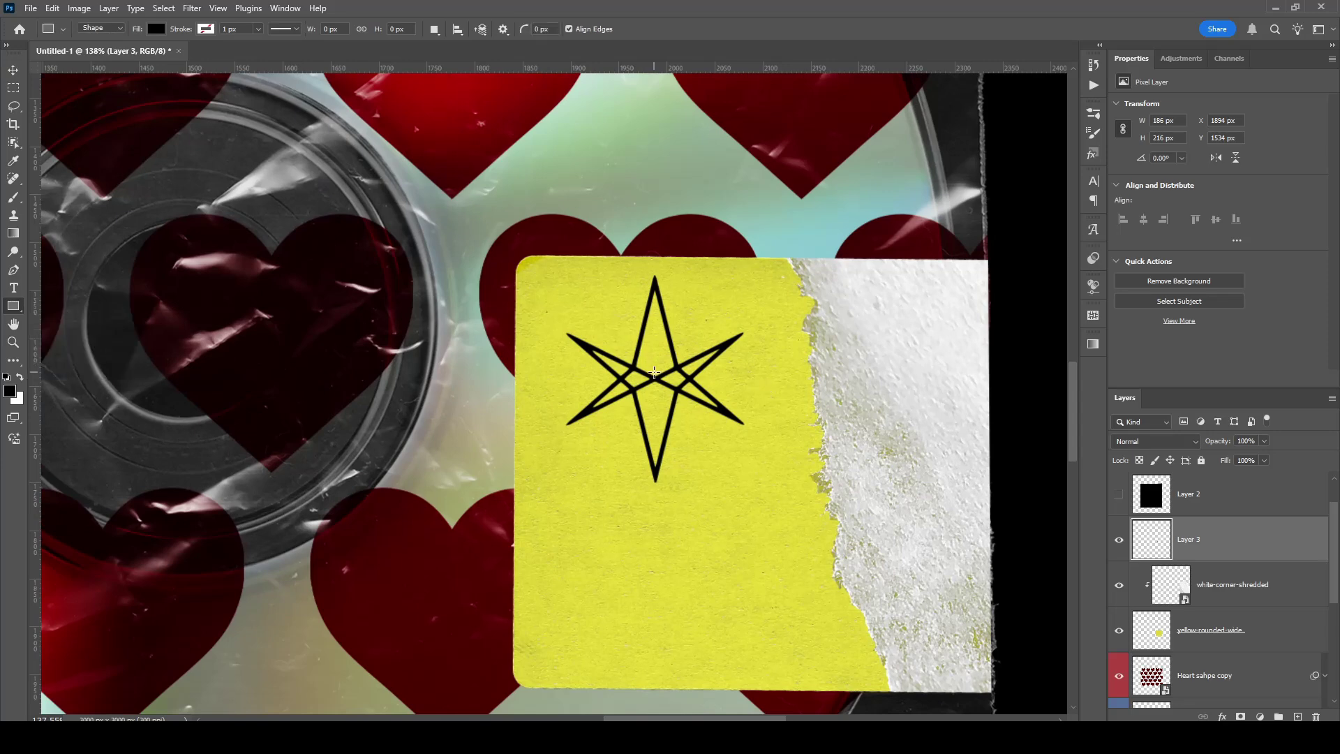
{"action": "left_click_drag", "start_coordinate": [655, 378], "coordinate": [768, 488]}
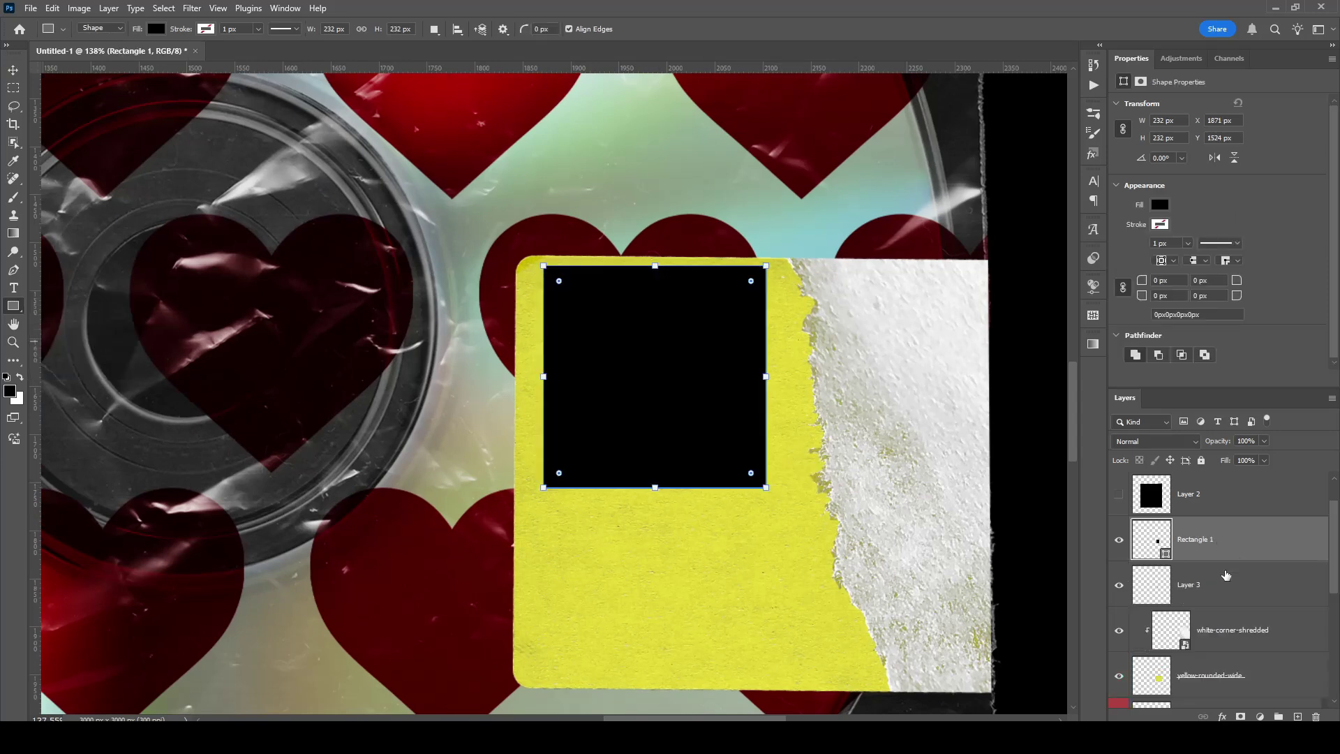
Move the star layer above the black rectangle and apply a white Color Overlay to the star.
{"action": "left_click", "coordinate": [1218, 591]}
{"action": "left_click_drag", "start_coordinate": [1218, 592], "coordinate": [1217, 534]}
{"action": "double_click", "coordinate": [1223, 540]}
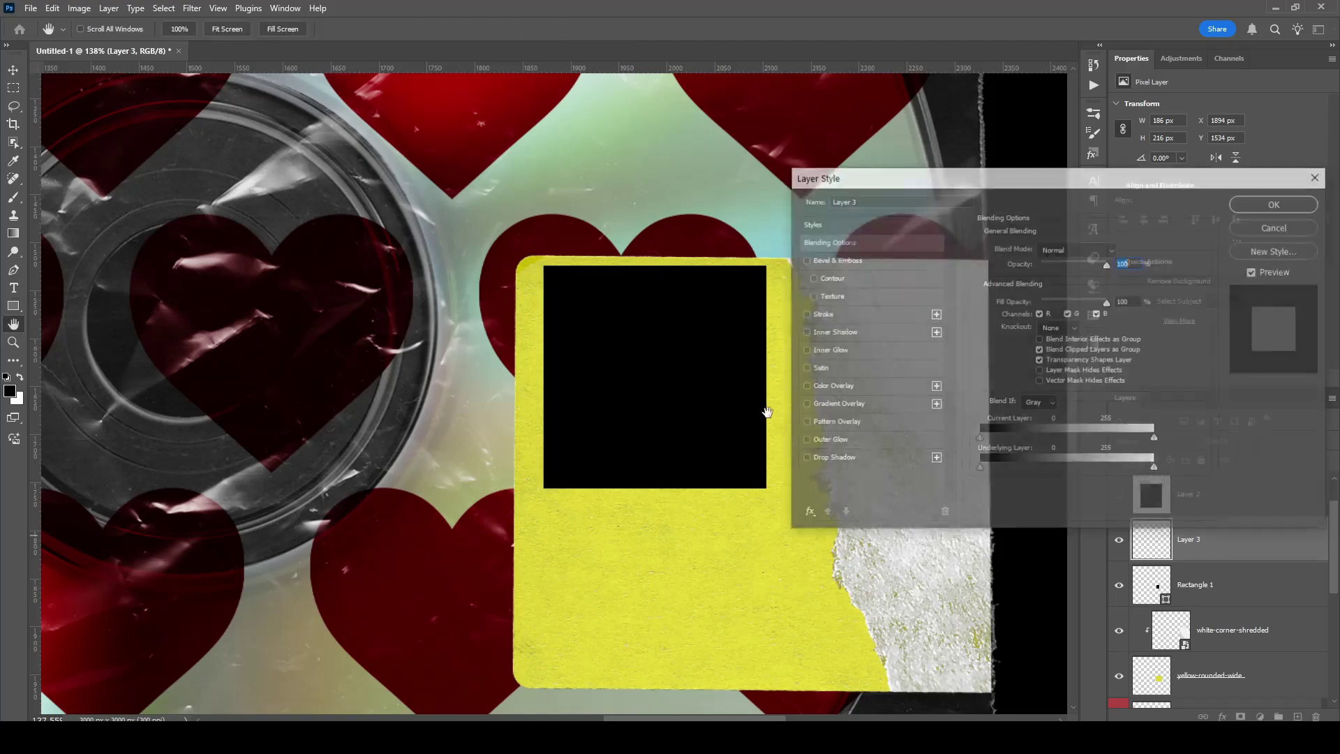
{"action": "left_click", "coordinate": [830, 386]}
{"action": "left_click", "coordinate": [1261, 203]}
{"action": "key", "text": "v"}
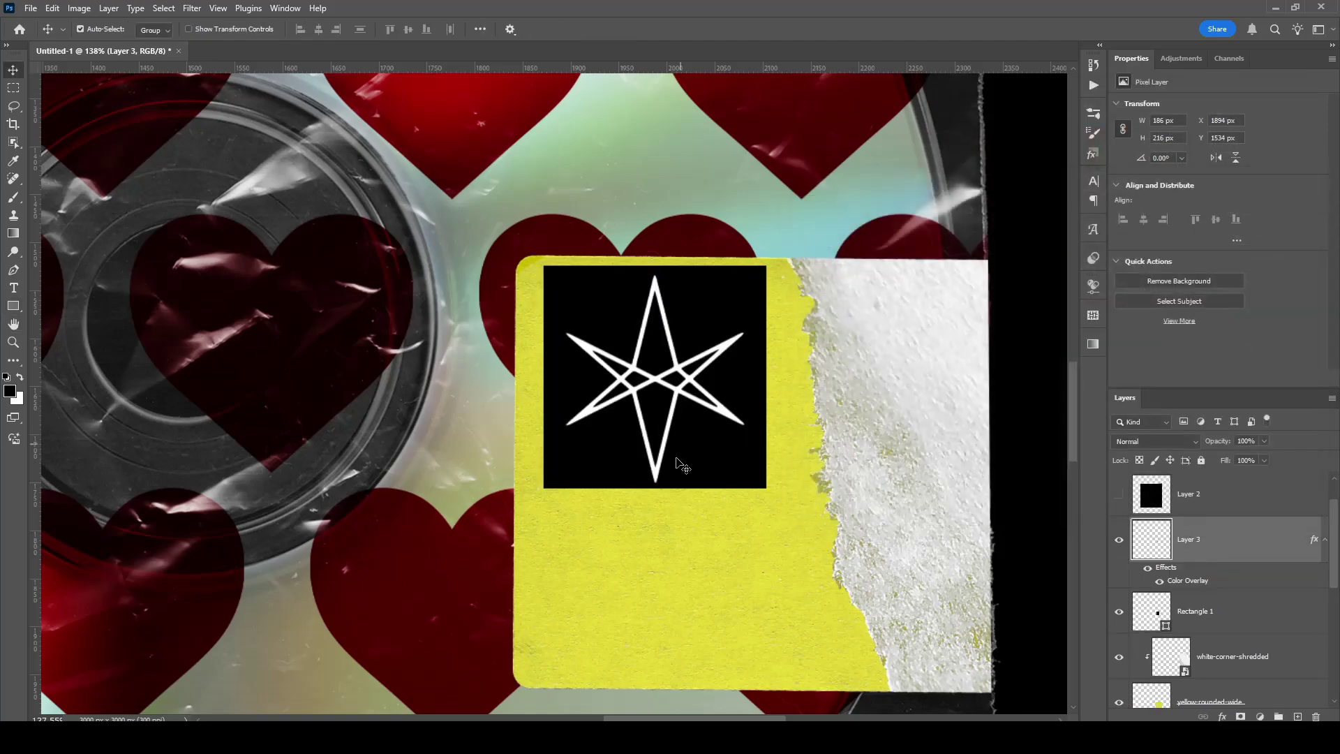
Rotate the star and its black square together by about 0.36° to align with the yellow sticker's edge.
{"action": "left_click", "coordinate": [738, 472]}
{"action": "key", "text": "z"}
{"action": "mouse_move", "coordinate": [673, 298]}
{"action": "left_mouse_down"}
{"action": "mouse_move", "coordinate": [721, 317]}
{"action": "mouse_move", "coordinate": [680, 308]}
{"action": "left_mouse_up"}
{"action": "key", "text": "v"}
{"action": "left_click", "coordinate": [1292, 698]}
{"action": "left_click", "coordinate": [1272, 568], "text": "shift"}
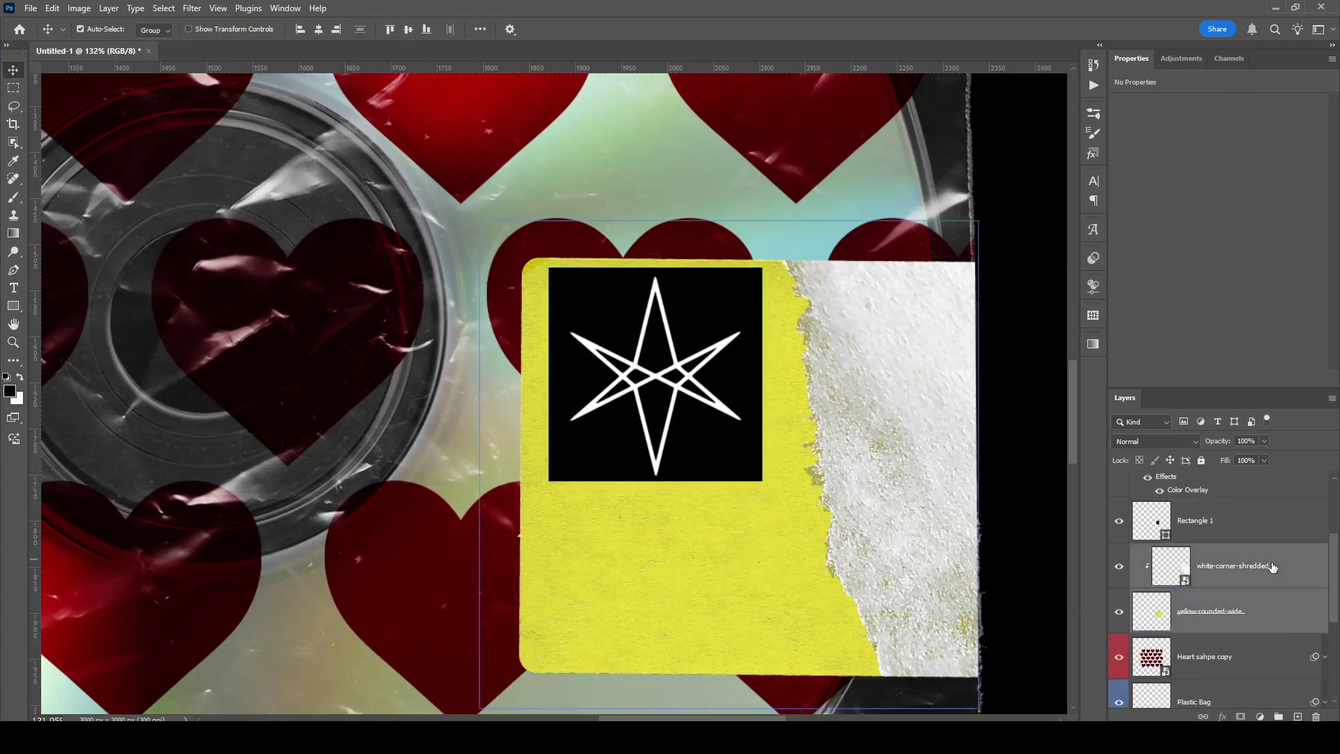
{"action": "left_click_drag", "start_coordinate": [852, 461], "coordinate": [774, 465]}
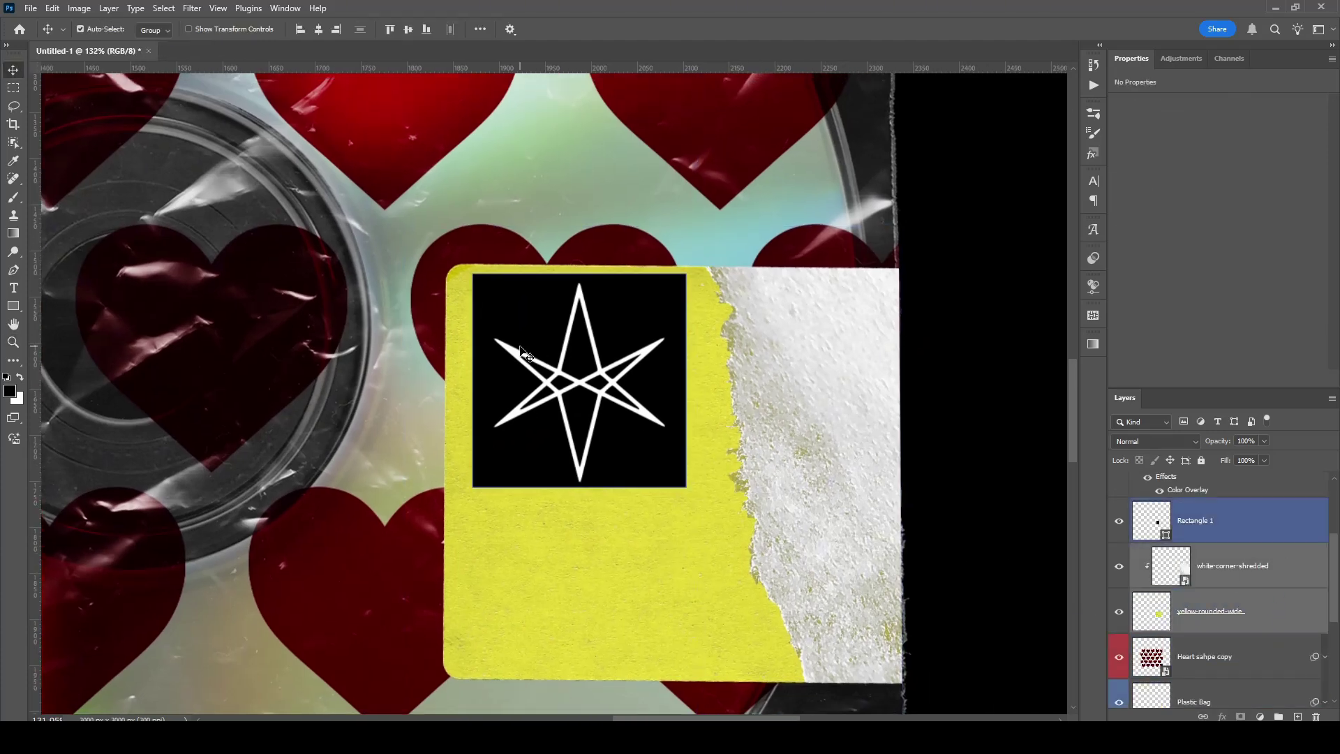
{"action": "left_click", "coordinate": [1243, 520]}
{"action": "scroll", "coordinate": [1255, 541], "scroll_direction": "up", "scroll_amount": 2}
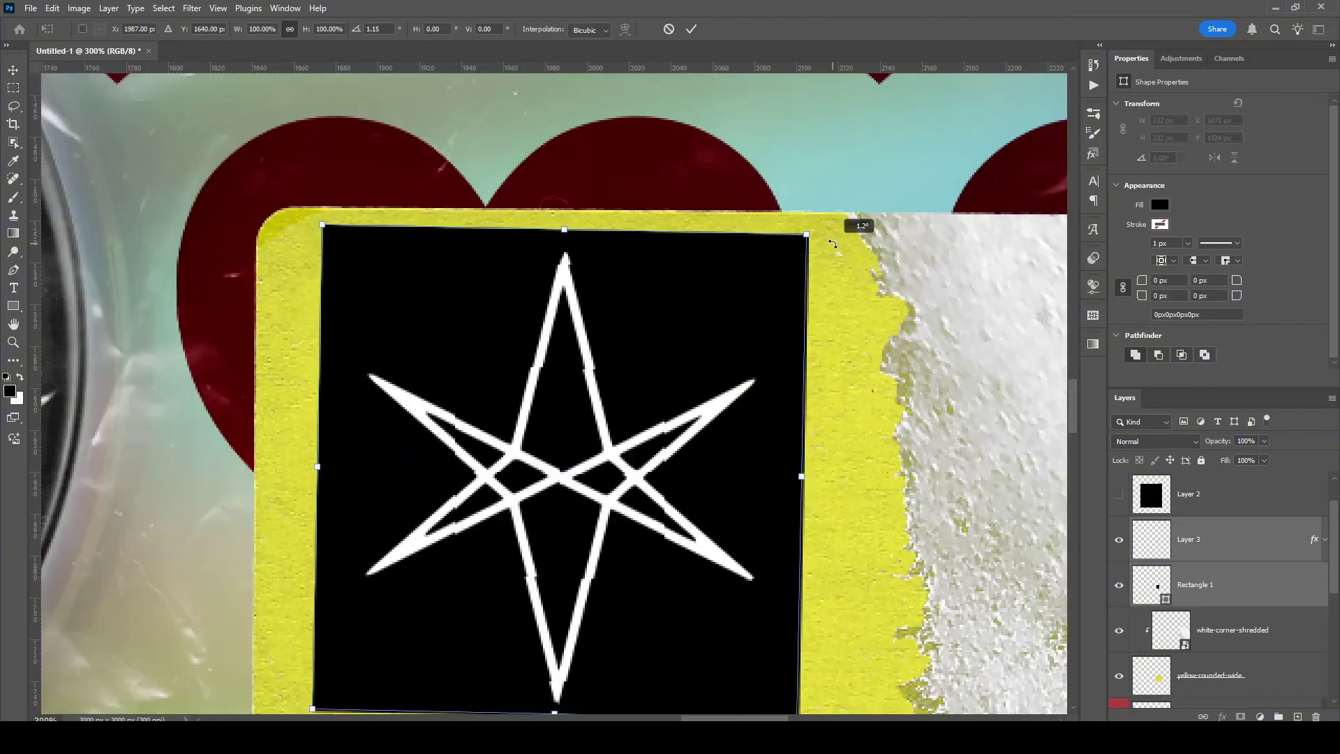
{"action": "left_click_drag", "start_coordinate": [832, 242], "coordinate": [829, 239]}
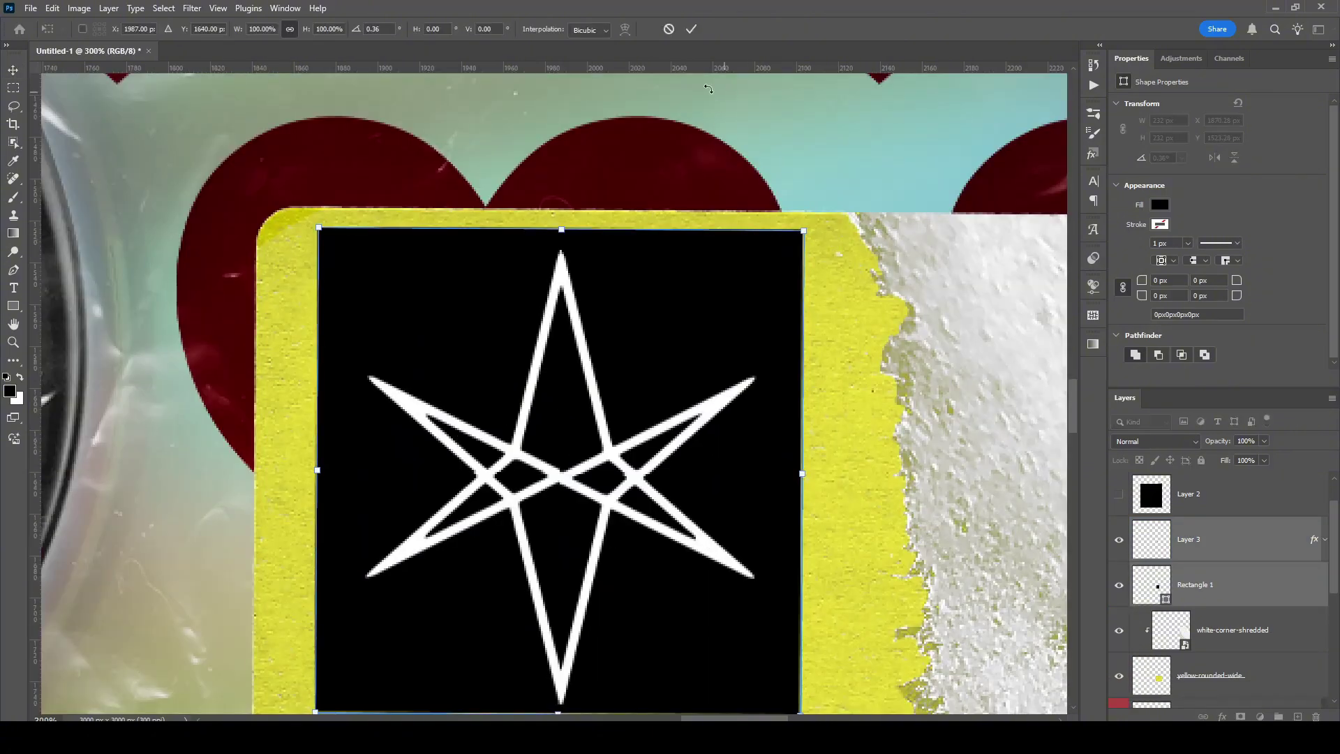
{"action": "left_click", "coordinate": [691, 29]}
Paste the Bring Me The Horizon logo into the artwork and place it beside the yellow sticker.
{"action": "key", "text": "z"}
{"action": "left_click_drag", "start_coordinate": [729, 361], "coordinate": [605, 321]}
{"action": "key", "text": "v"}
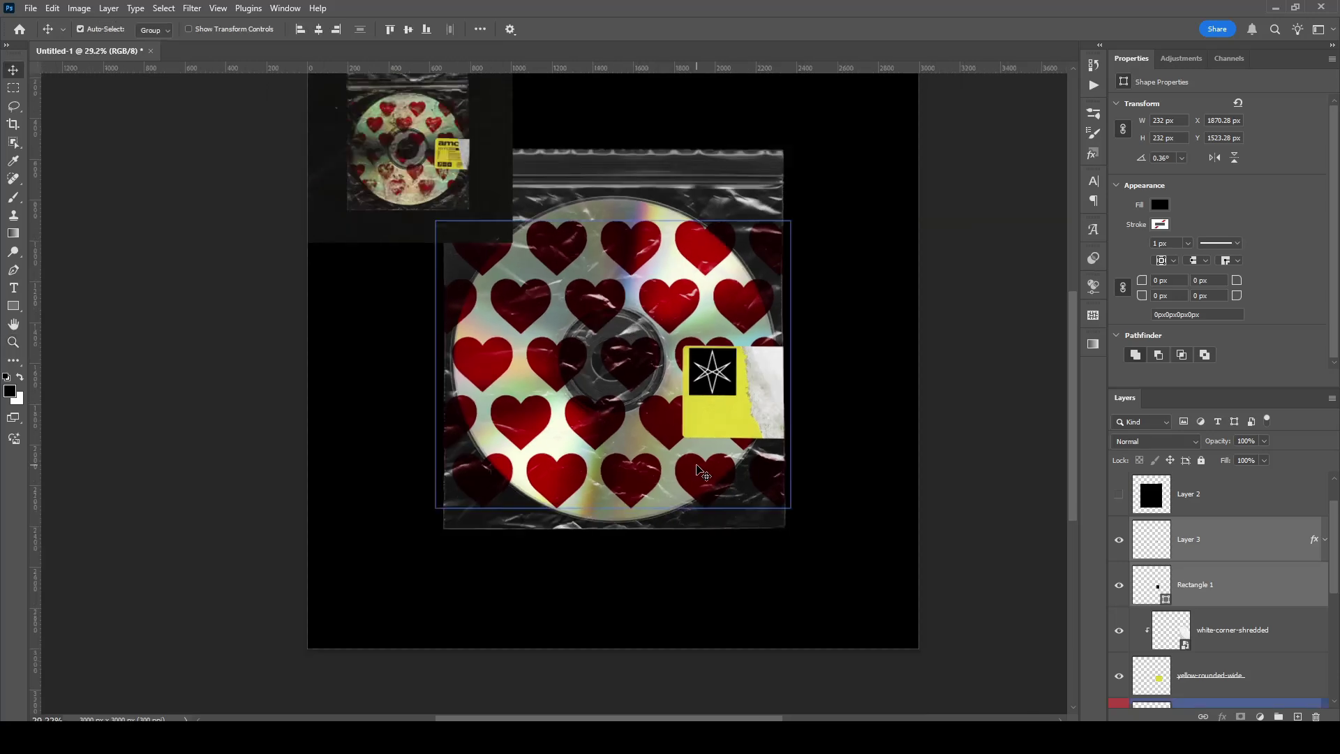
{"action": "scroll", "coordinate": [733, 428], "scroll_direction": "up", "scroll_amount": 4}
{"action": "key", "text": "ctrl+v"}
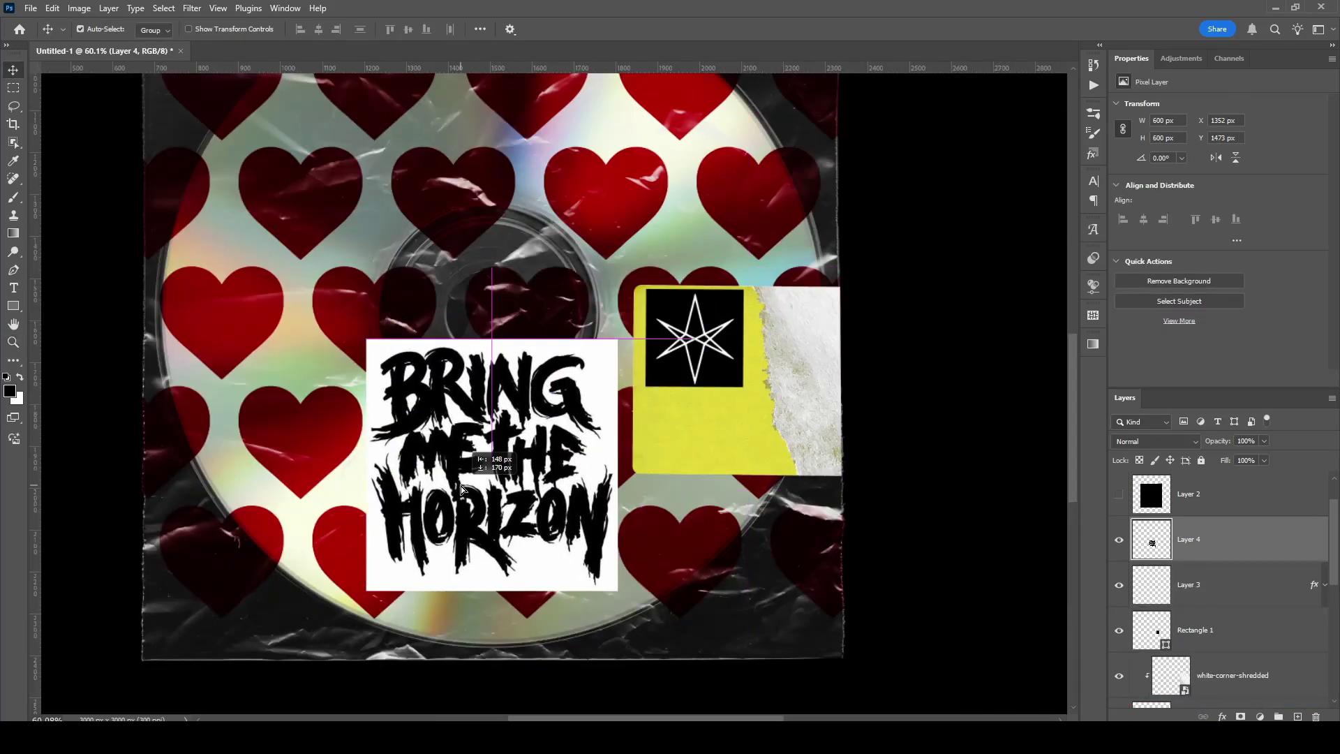
{"action": "left_click_drag", "start_coordinate": [356, 472], "coordinate": [380, 419]}
Select the logo's white background with Color Range at fuzziness 170, delete it, and deselect.
{"action": "key", "text": "z"}
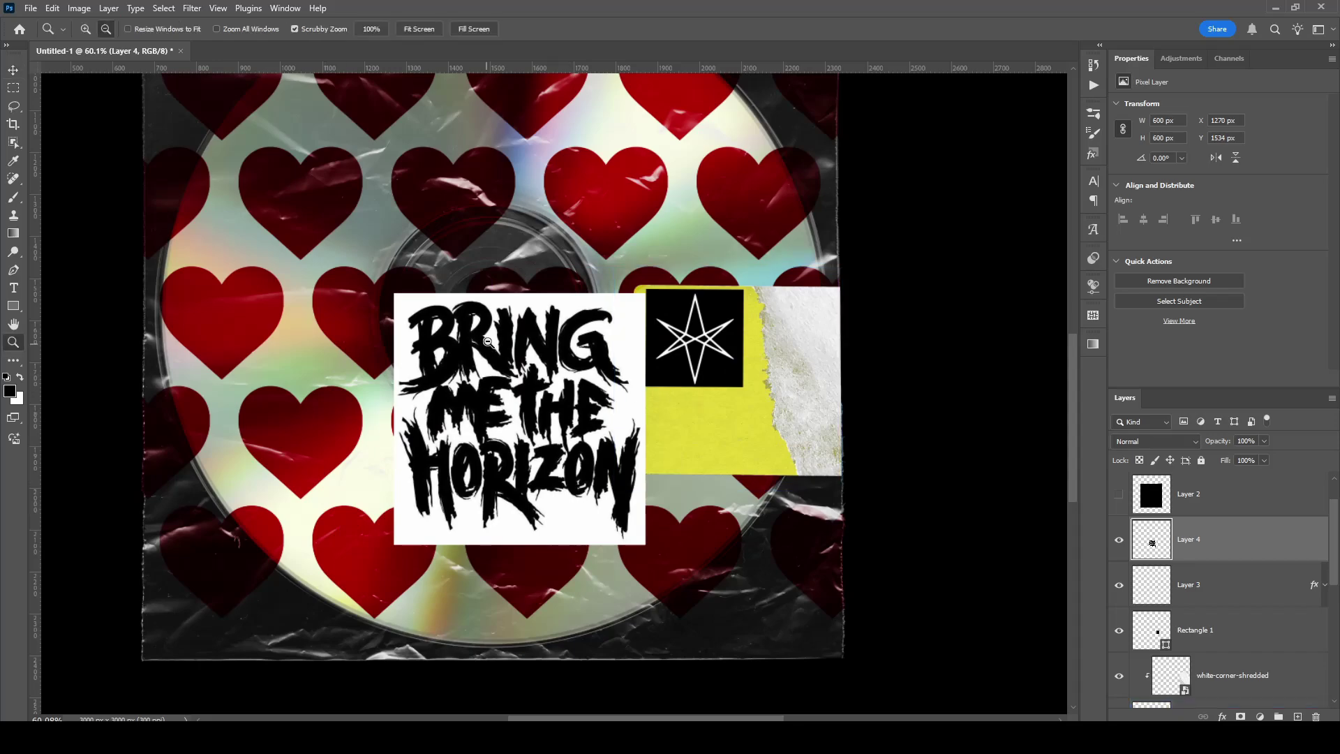
{"action": "mouse_move", "coordinate": [506, 349]}
{"action": "left_mouse_down"}
{"action": "mouse_move", "coordinate": [536, 362]}
{"action": "mouse_move", "coordinate": [513, 361]}
{"action": "left_mouse_up"}
{"action": "key", "text": "v"}
{"action": "left_click", "coordinate": [1152, 538], "text": "ctrl"}
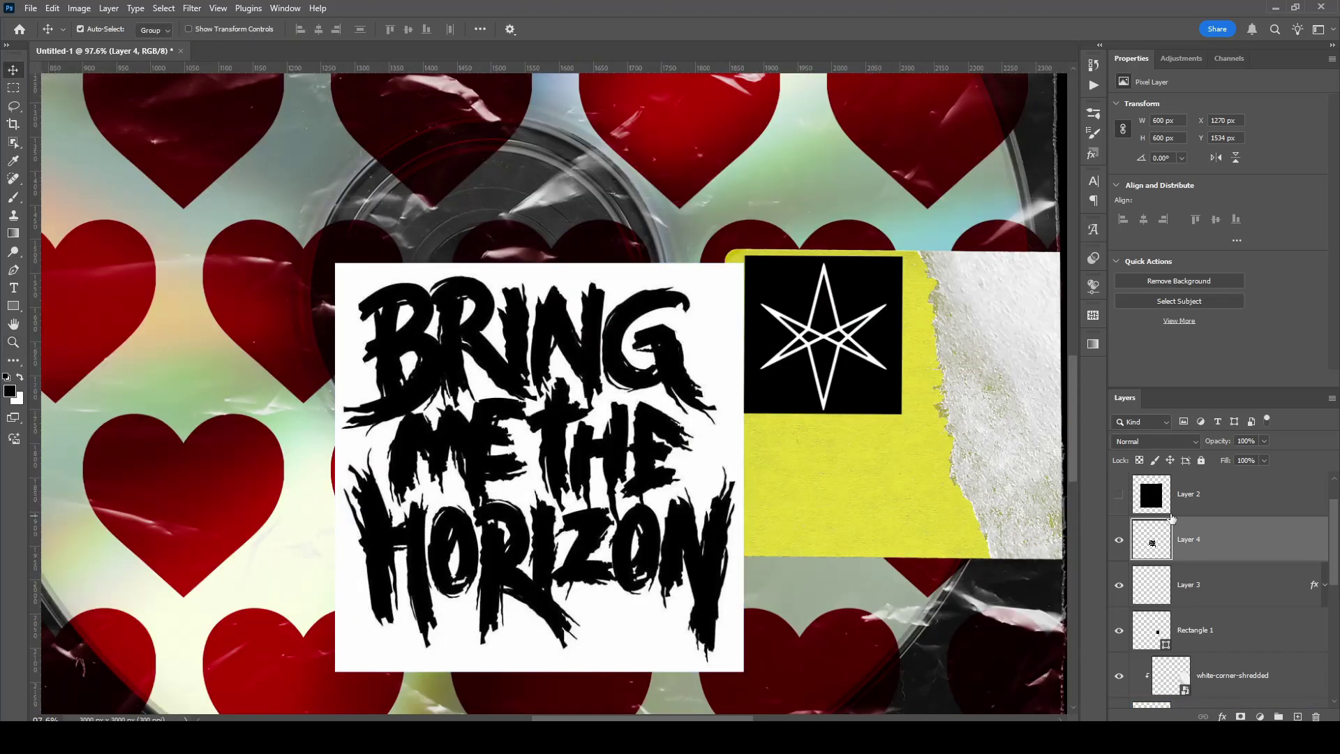
{"action": "left_click", "coordinate": [164, 7]}
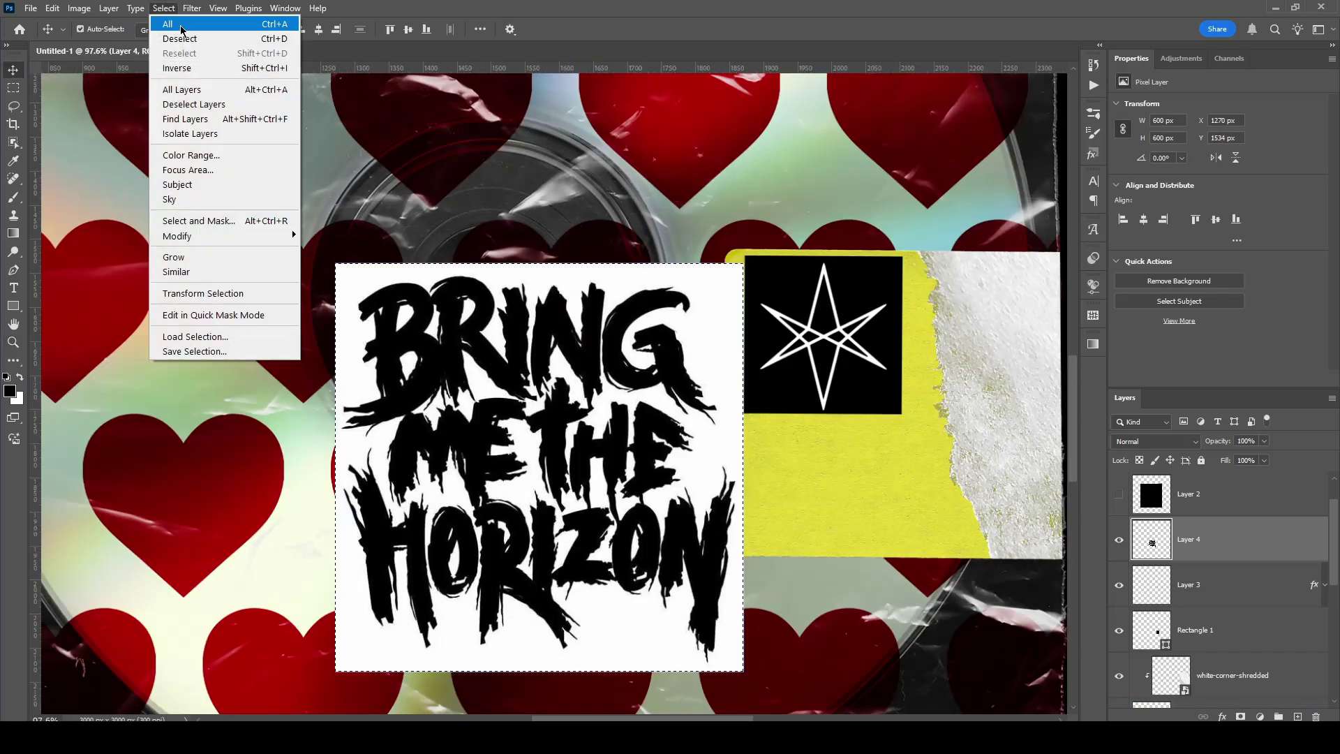
{"action": "left_click", "coordinate": [205, 160]}
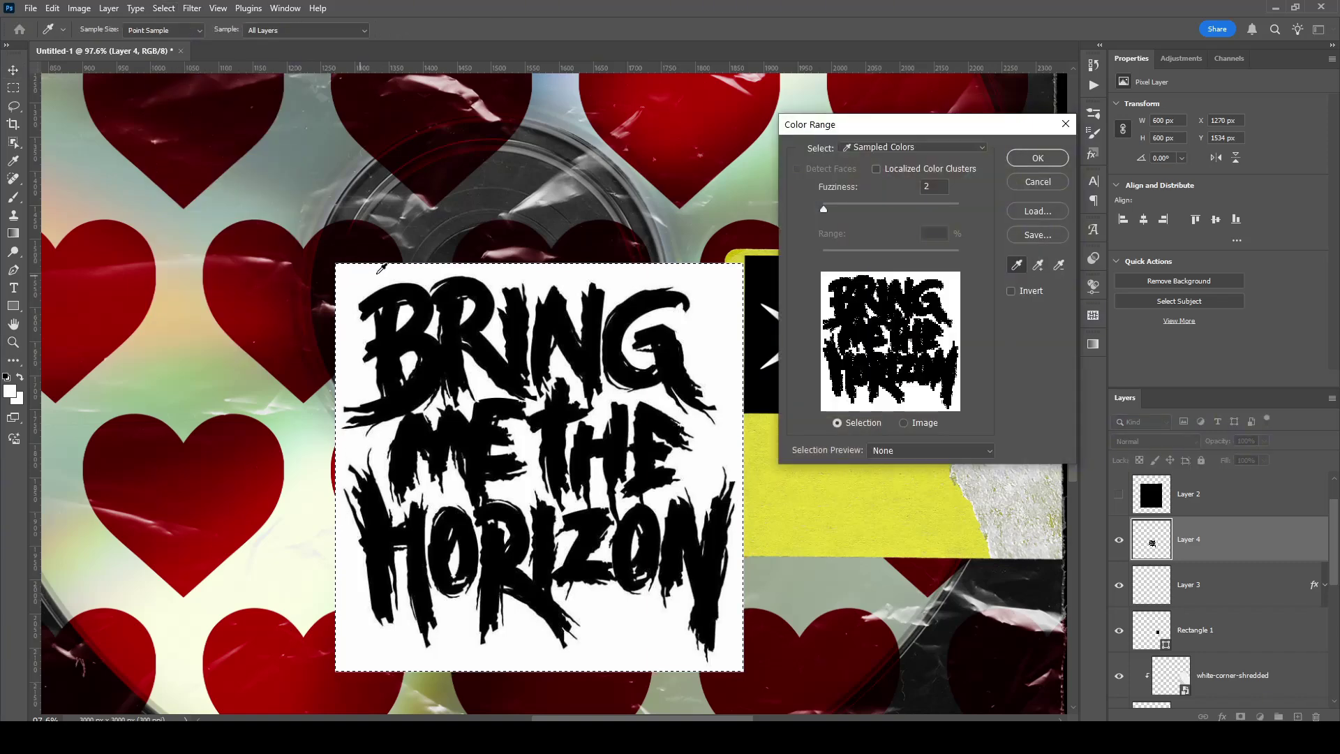
{"action": "left_click_drag", "start_coordinate": [824, 209], "coordinate": [939, 208]}
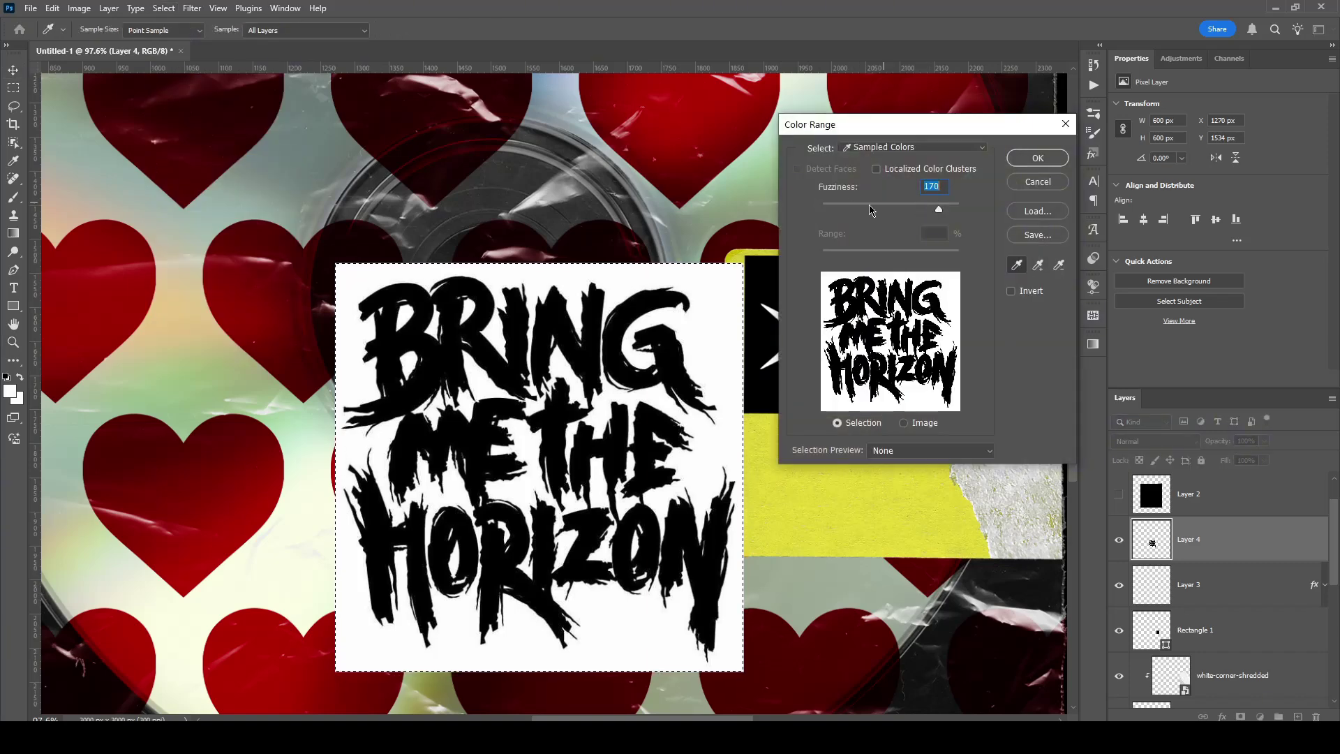
{"action": "key", "text": "Return"}
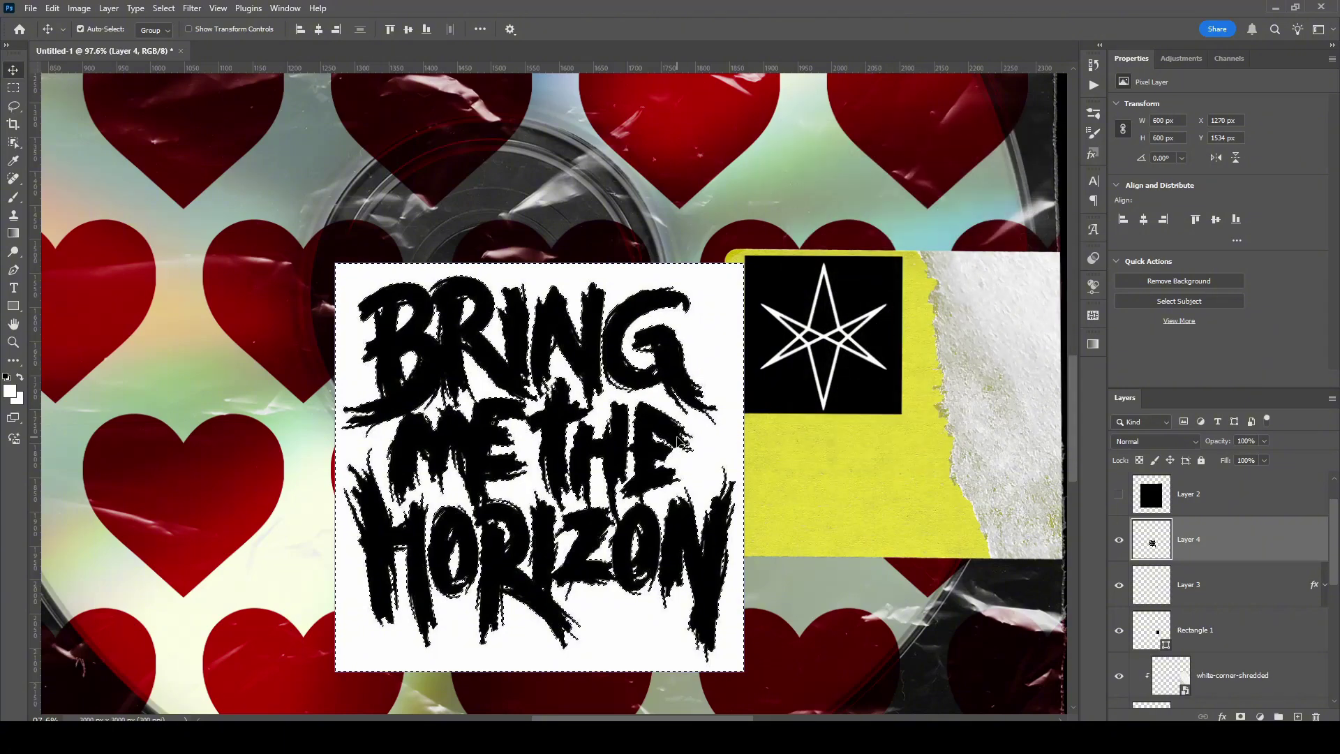
{"action": "key", "text": "ctrl+d"}
Apply a Color Overlay in black (000000) to the Bring Me The Horizon logo.
{"action": "left_click_drag", "start_coordinate": [626, 476], "coordinate": [571, 444]}
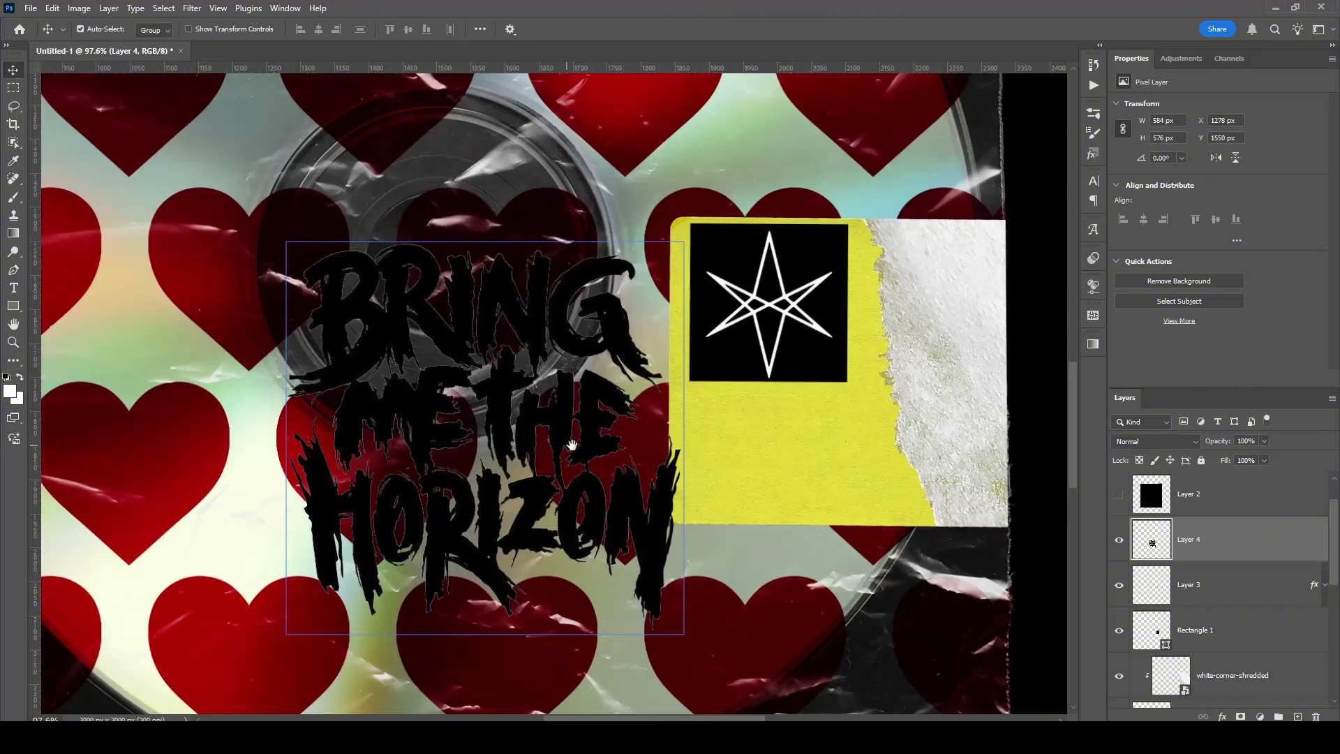
{"action": "double_click", "coordinate": [1221, 542]}
{"action": "left_click", "coordinate": [830, 386]}
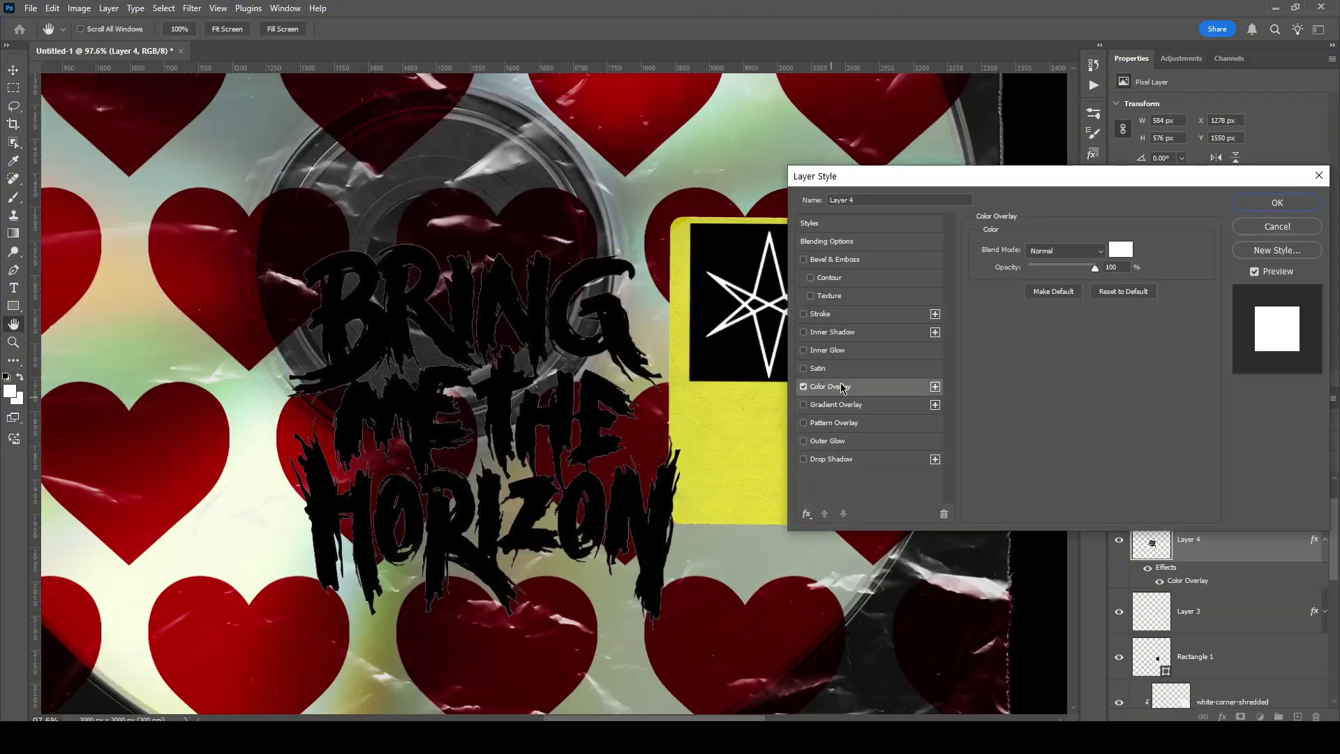
{"action": "left_click", "coordinate": [1123, 250]}
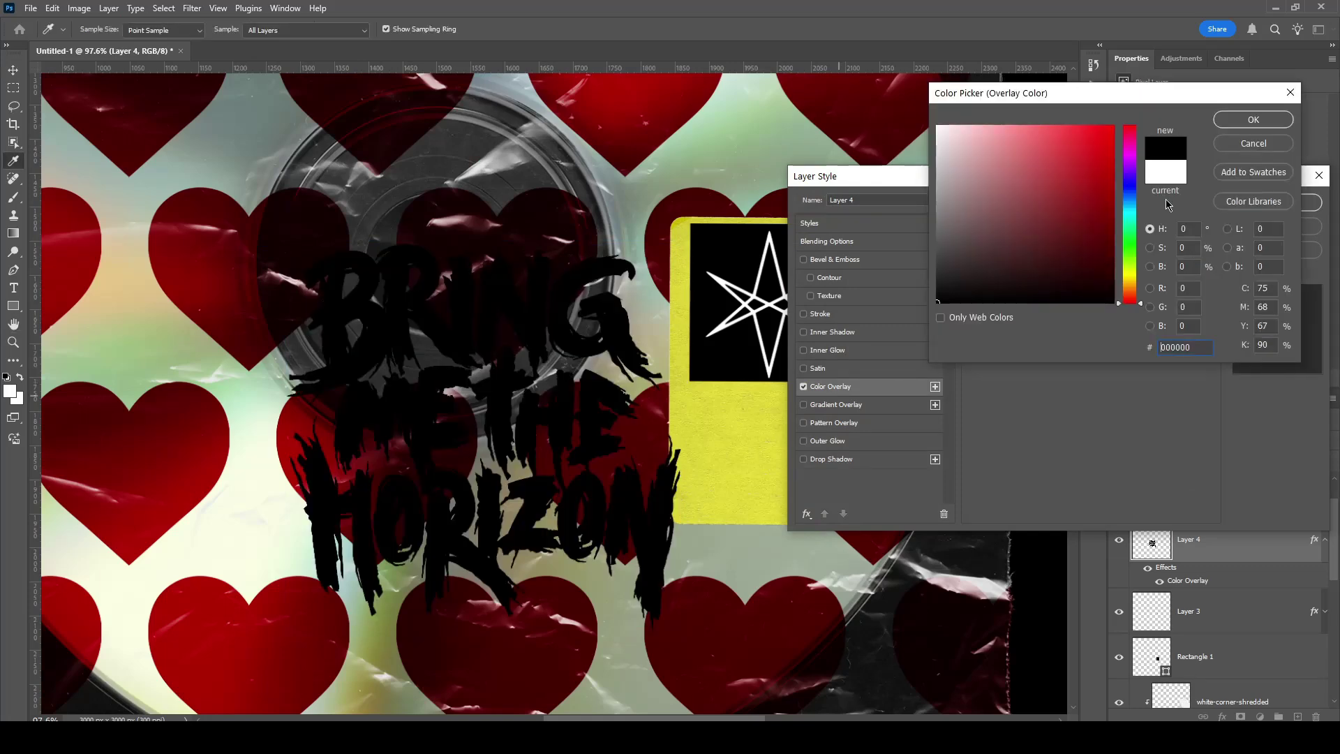
{"action": "left_click", "coordinate": [1250, 121]}
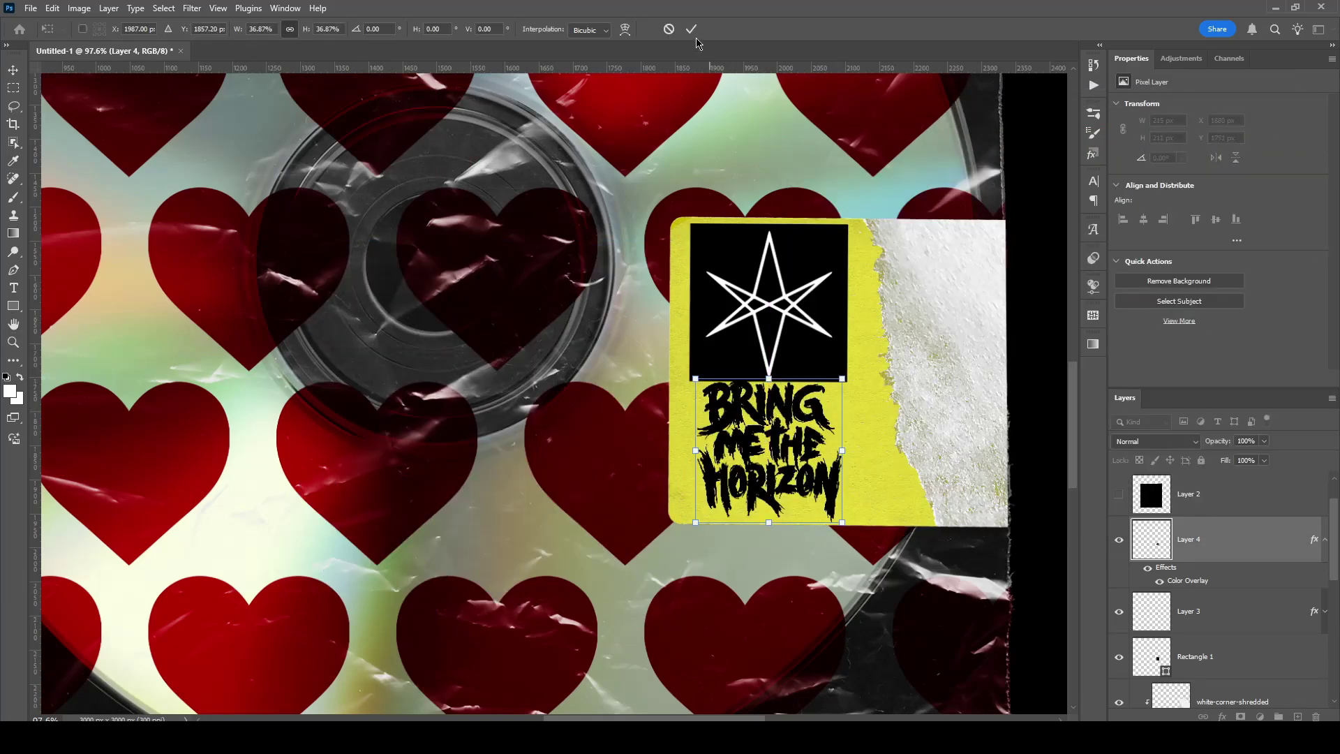
Scale the logo to 36.87% and place it on the yellow sticker below the star square.
{"action": "left_click", "coordinate": [691, 31]}
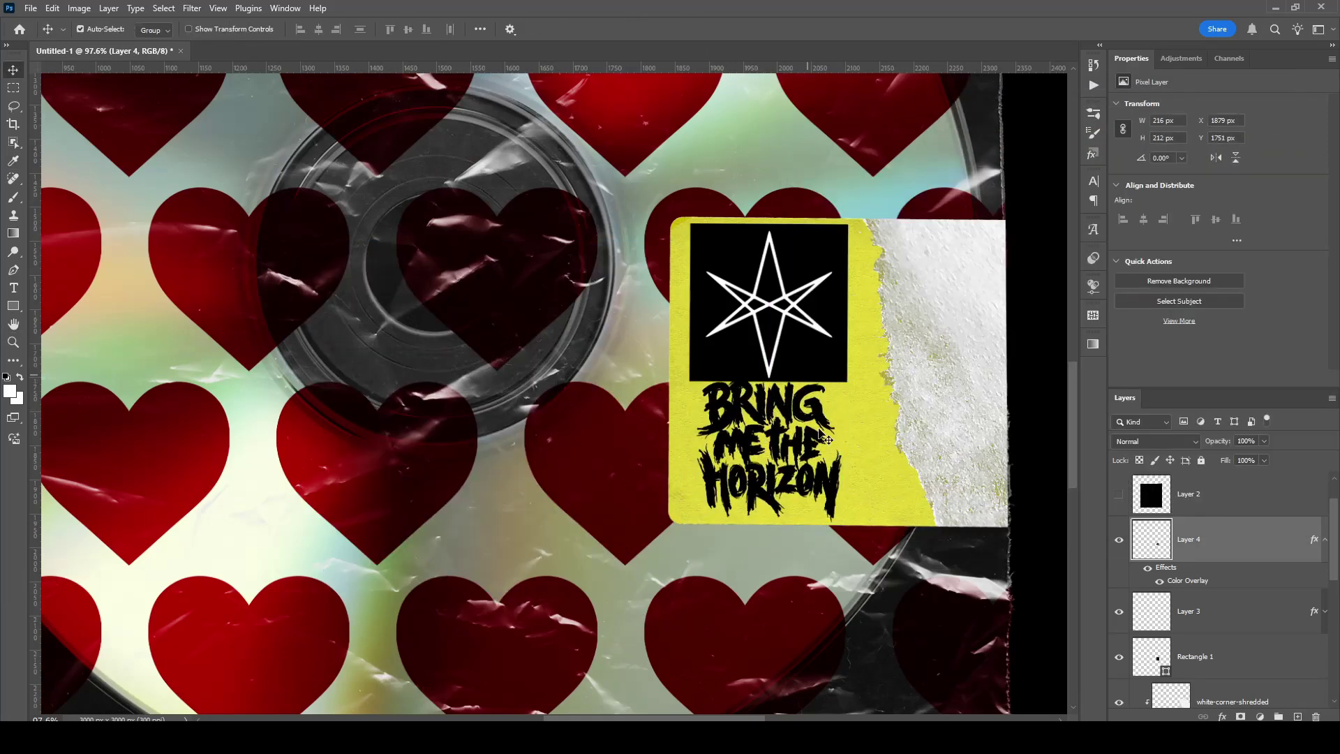
{"action": "left_click_drag", "start_coordinate": [790, 431], "coordinate": [705, 493]}
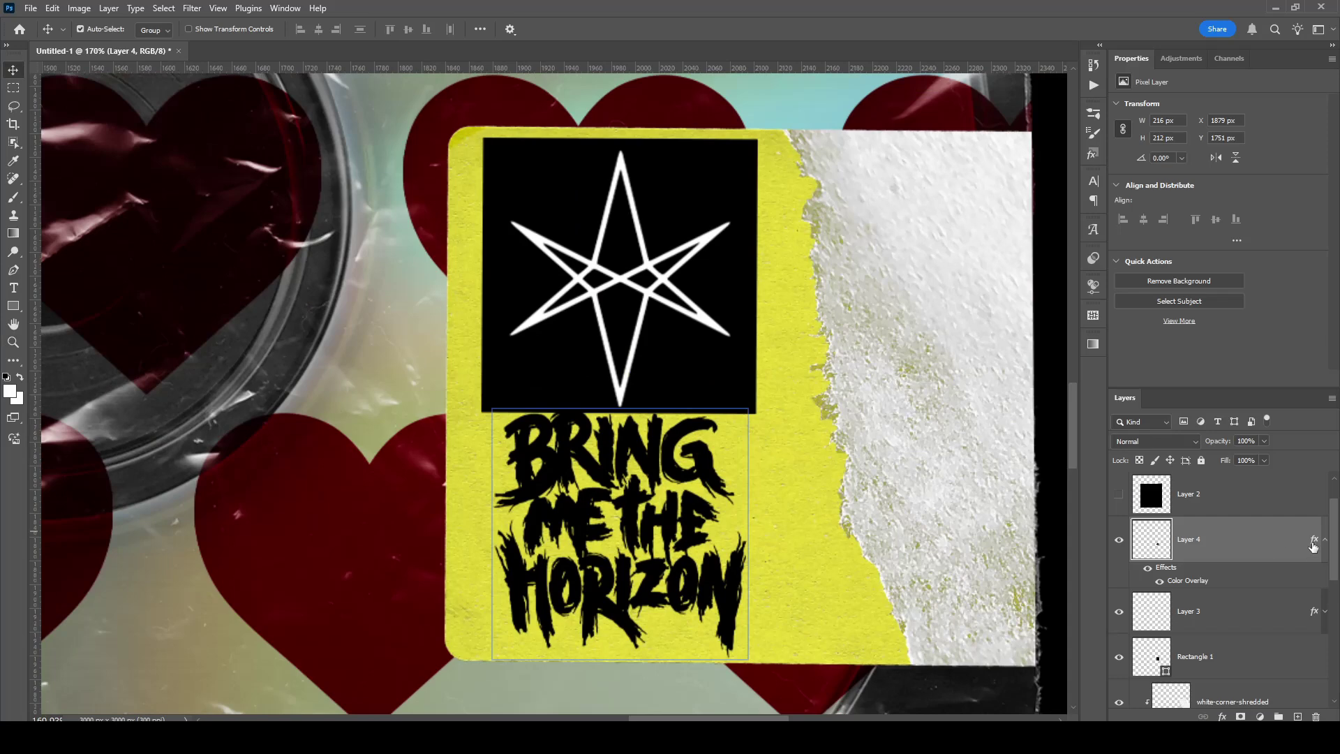
{"action": "left_click", "coordinate": [1325, 539]}
Shrink the star and its black square together to about 205 px wide, leaving a gap above the logo.
{"action": "left_click", "coordinate": [1227, 590]}
{"action": "left_click", "coordinate": [1231, 643]}
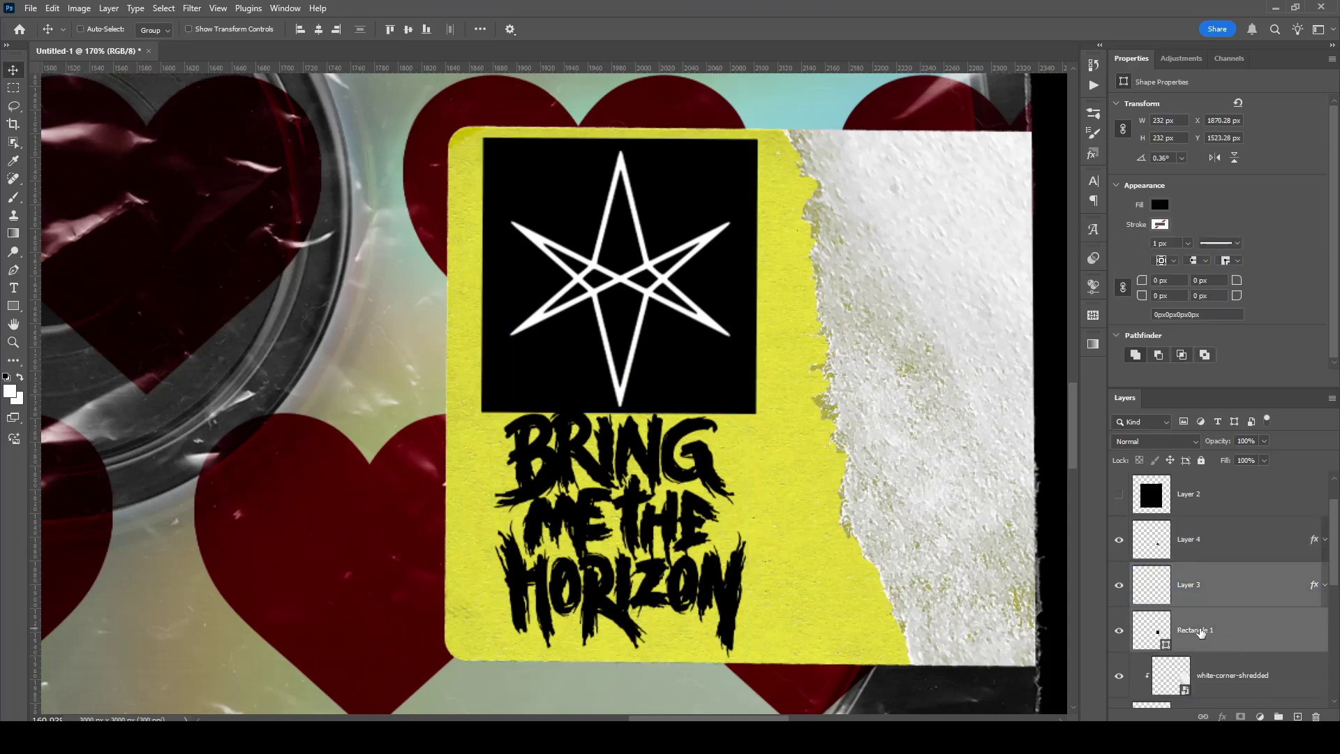
{"action": "key", "text": "ctrl+t"}
{"action": "left_click_drag", "start_coordinate": [619, 412], "coordinate": [620, 402]}
{"action": "left_click_drag", "start_coordinate": [488, 269], "coordinate": [498, 271]}
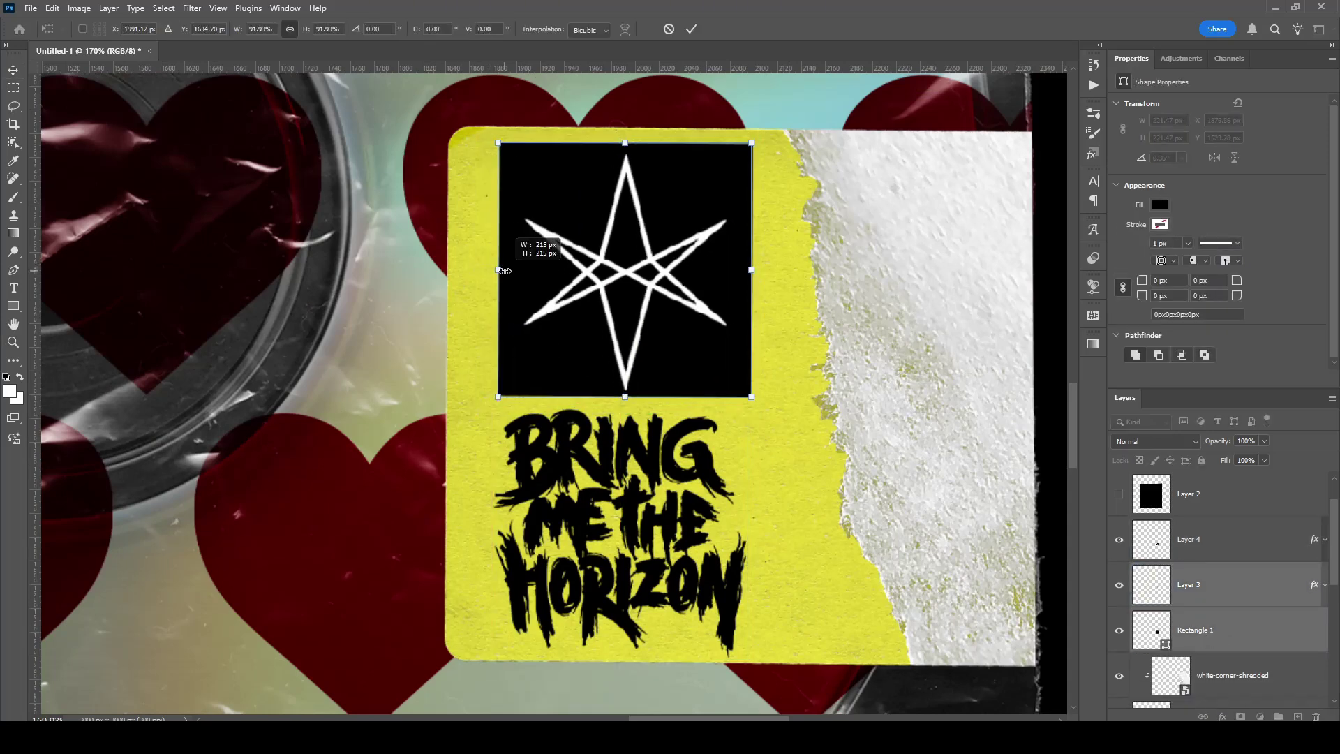
{"action": "left_click_drag", "start_coordinate": [751, 271], "coordinate": [741, 270]}
{"action": "key", "text": "Return"}
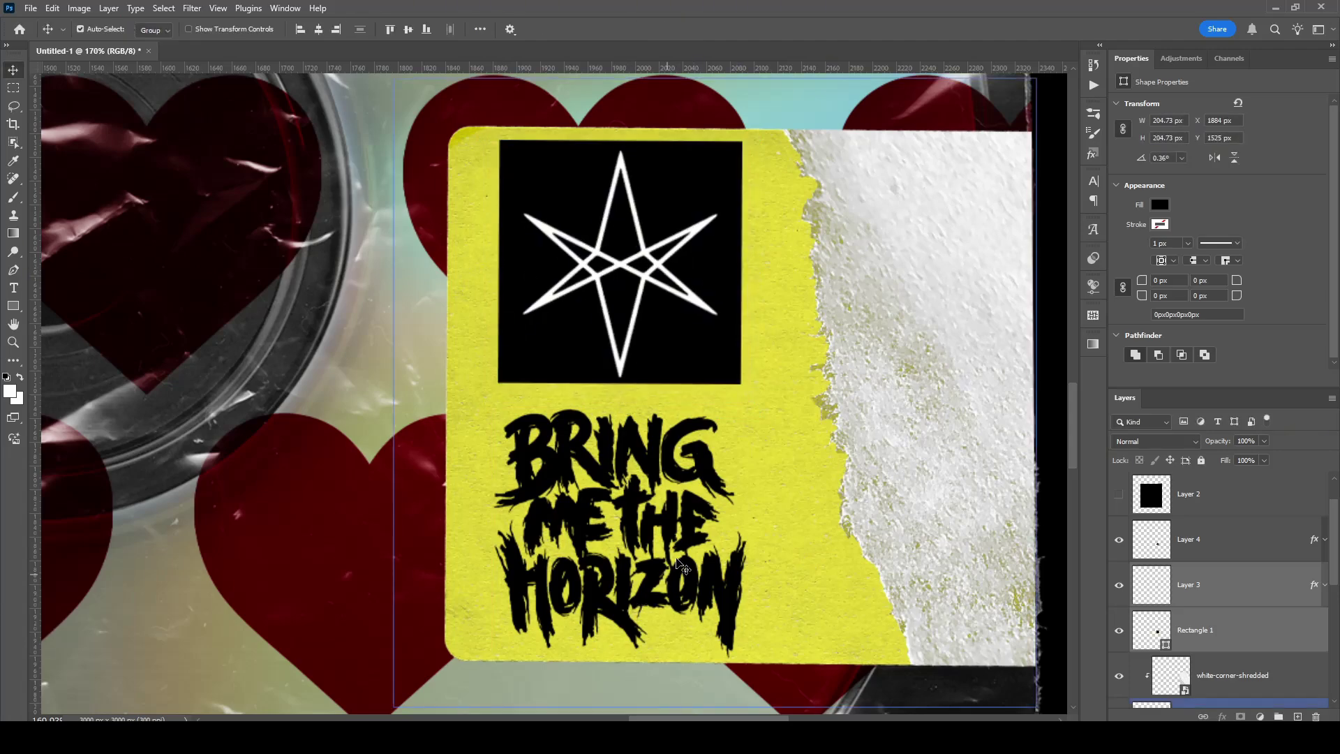
Move the Bring Me The Horizon logo slightly up toward the star square and deselect all layers.
{"action": "left_click_drag", "start_coordinate": [670, 517], "coordinate": [670, 502]}
{"action": "key", "text": "z"}
{"action": "left_click_drag", "start_coordinate": [834, 559], "coordinate": [784, 556]}
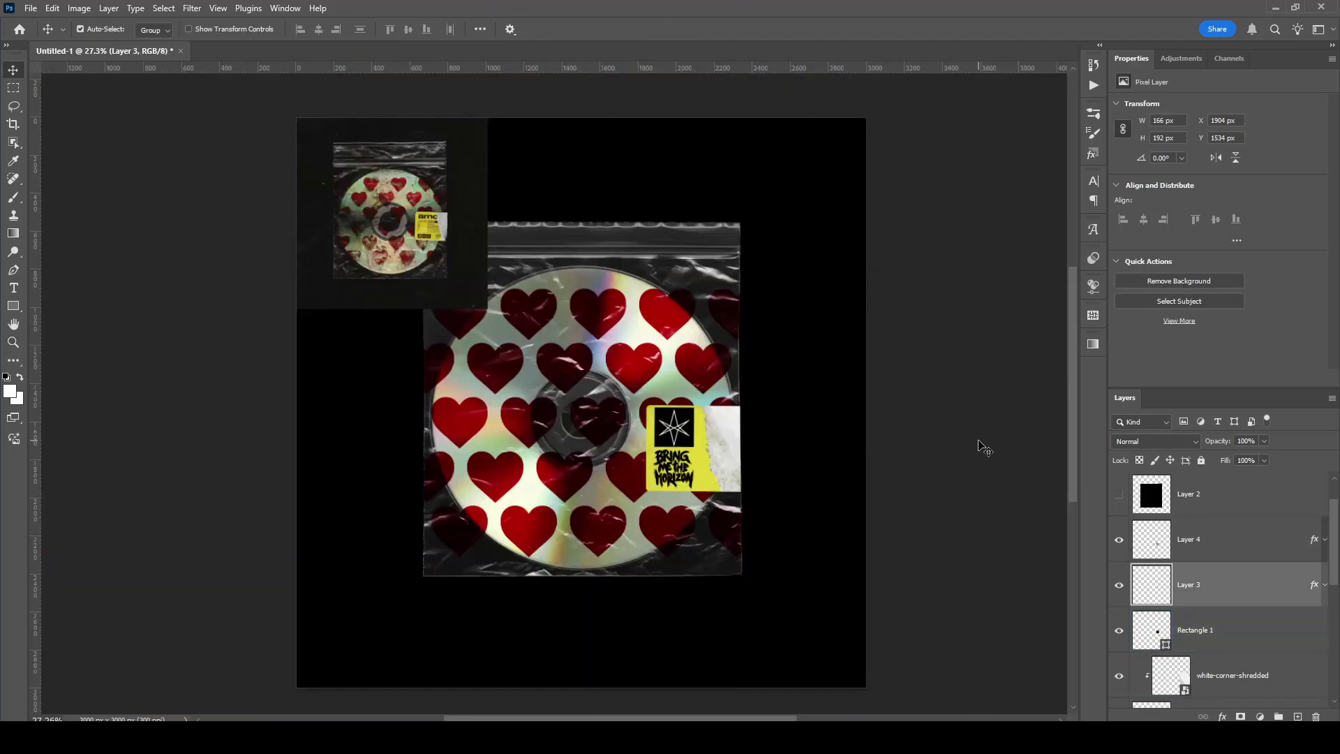
{"action": "left_click", "coordinate": [981, 442]}
{"action": "right_click", "coordinate": [983, 382]}
{"action": "left_click", "coordinate": [945, 239]}
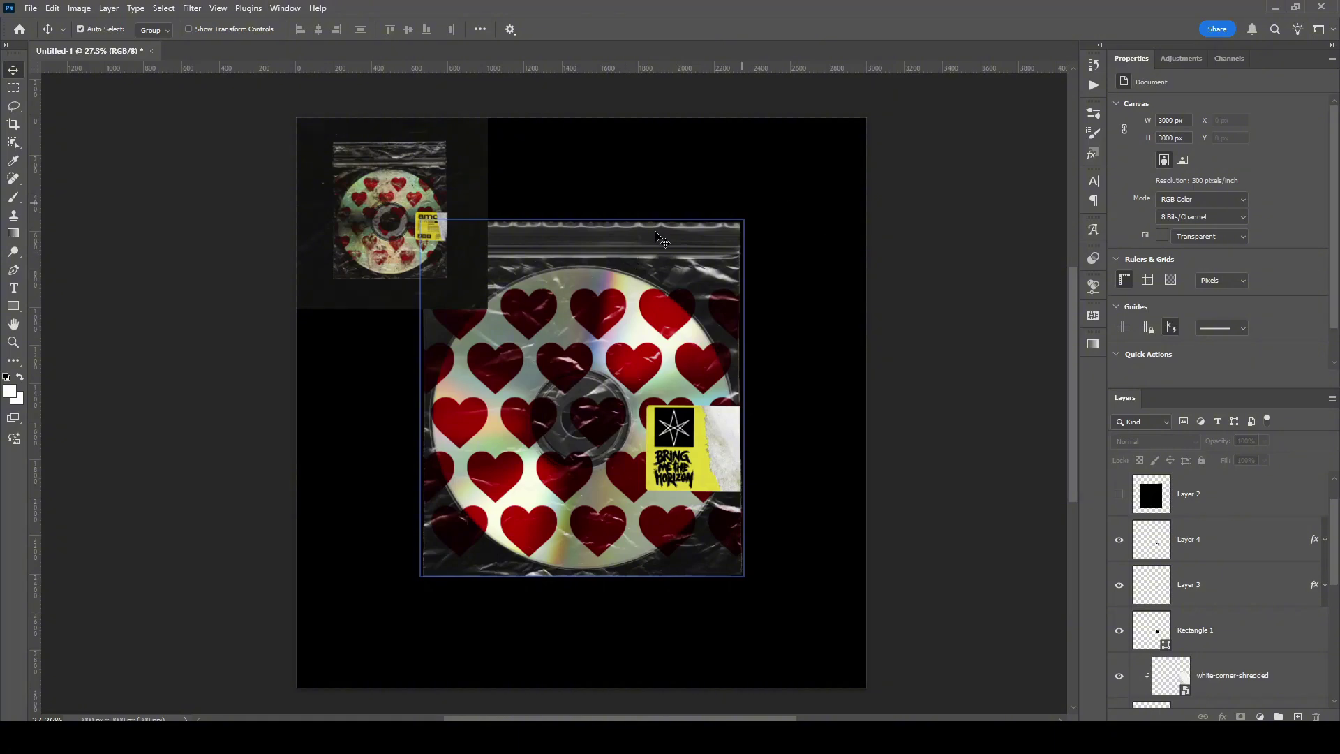
Examine the reference artwork's worn hearts and sticker up close and compare it with the recreated design.
{"action": "left_click", "coordinate": [391, 204]}
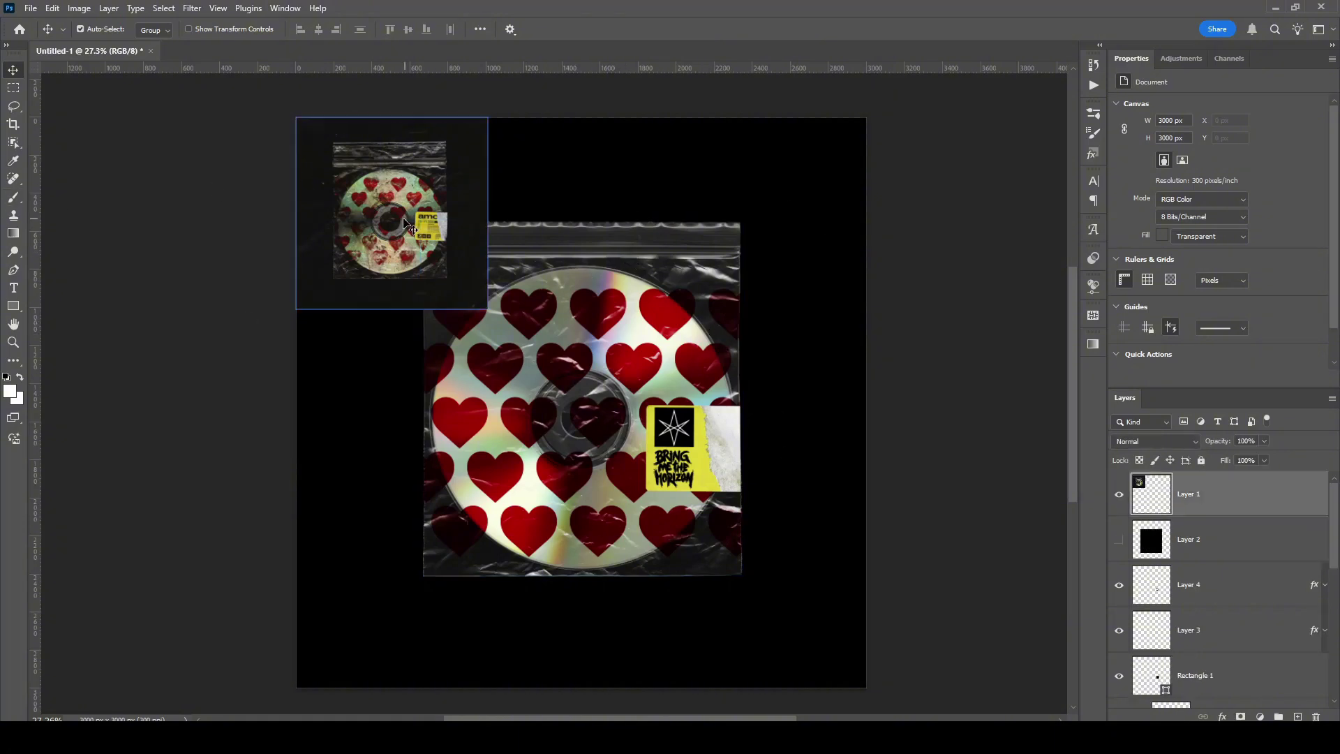
{"action": "key", "text": "ctrl+space"}
{"action": "left_click_drag", "start_coordinate": [362, 196], "coordinate": [426, 261]}
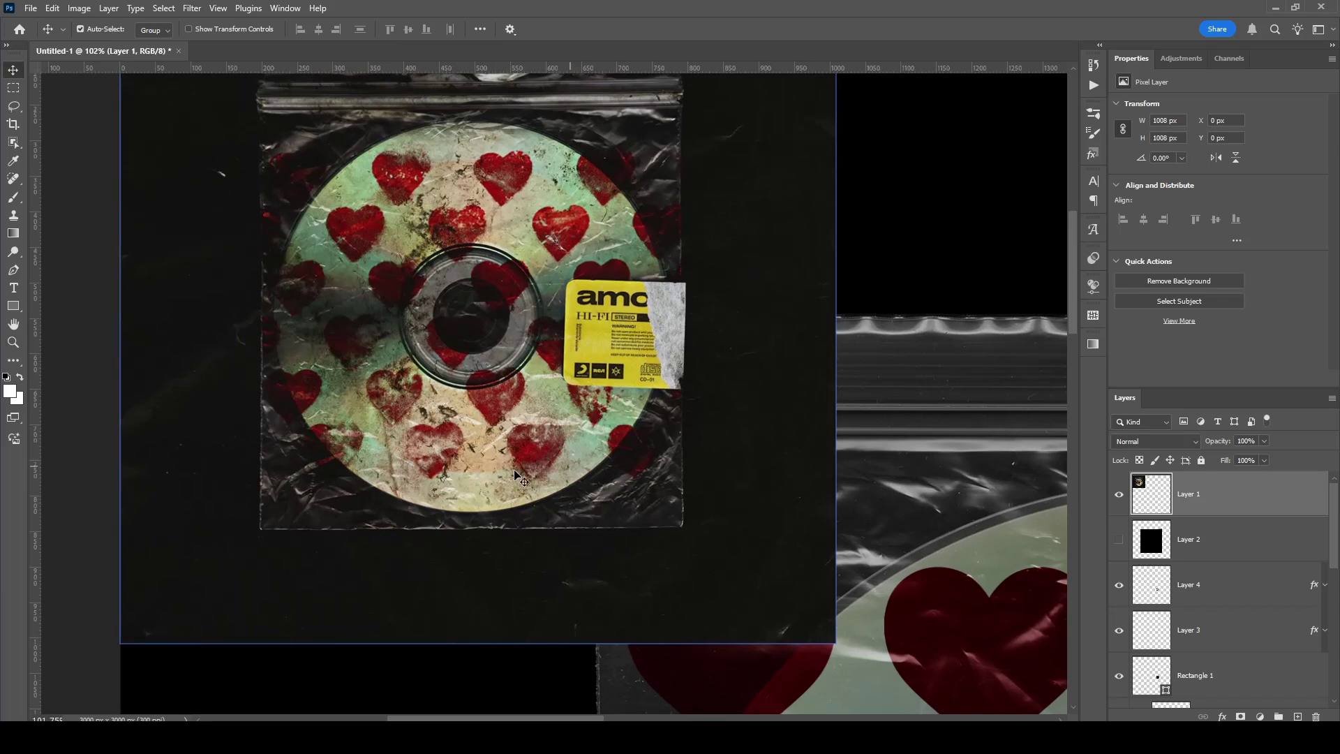
{"action": "key", "text": "ctrl+space"}
{"action": "left_click_drag", "start_coordinate": [500, 351], "coordinate": [453, 351]}
{"action": "key", "text": "space"}
{"action": "left_click_drag", "start_coordinate": [589, 372], "coordinate": [550, 211]}
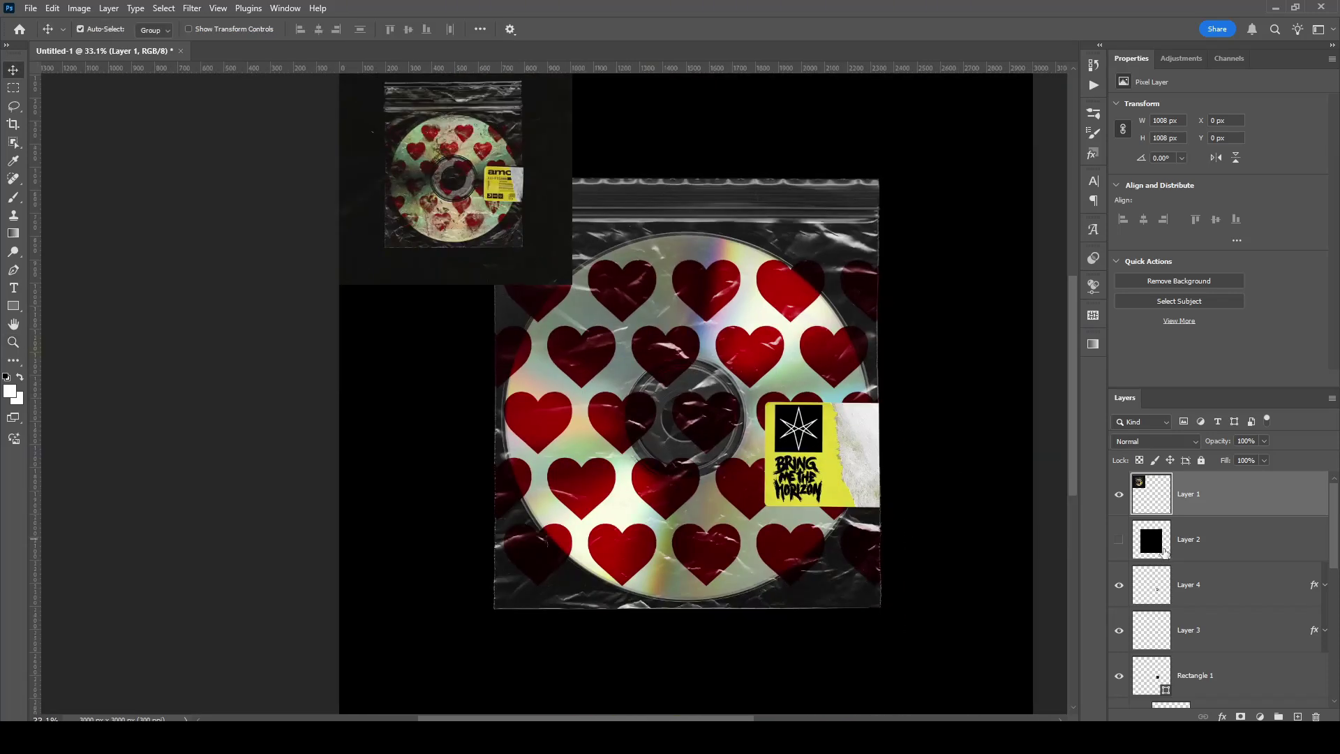
Show the 05 - Vintage Soft Grunge texture and clip it to the Heart sahpe copy layer.
{"action": "scroll", "coordinate": [1164, 553], "scroll_direction": "down", "scroll_amount": 5}
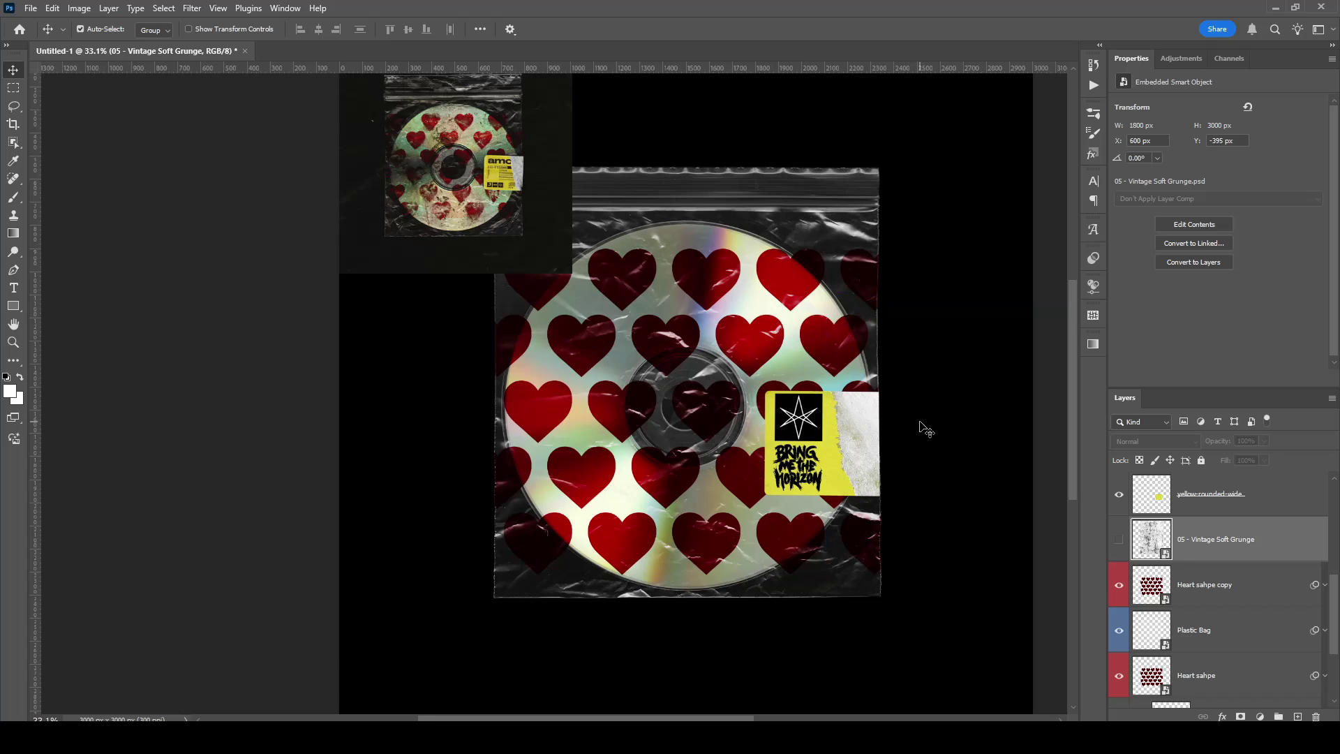
{"action": "left_click", "coordinate": [1120, 539]}
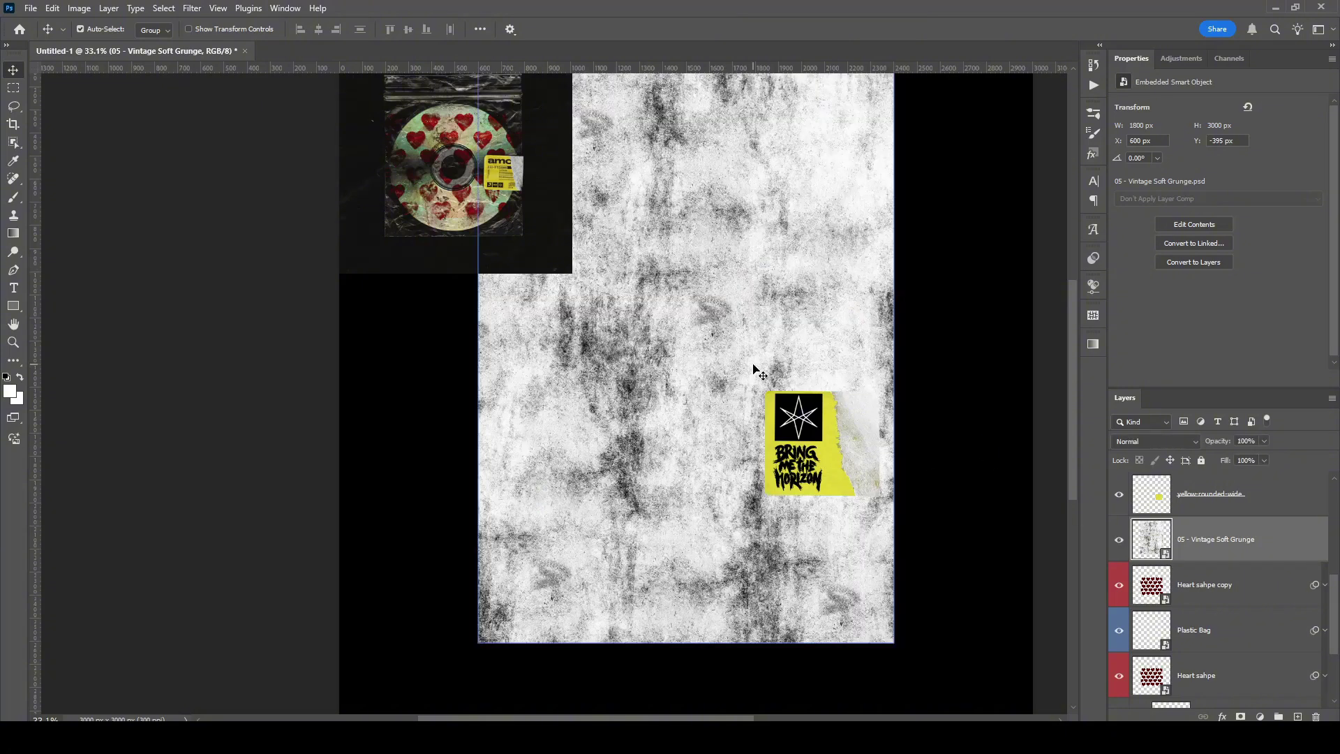
{"action": "left_click_drag", "start_coordinate": [1259, 555], "coordinate": [1180, 560]}
{"action": "left_click", "coordinate": [1197, 560], "text": "alt"}
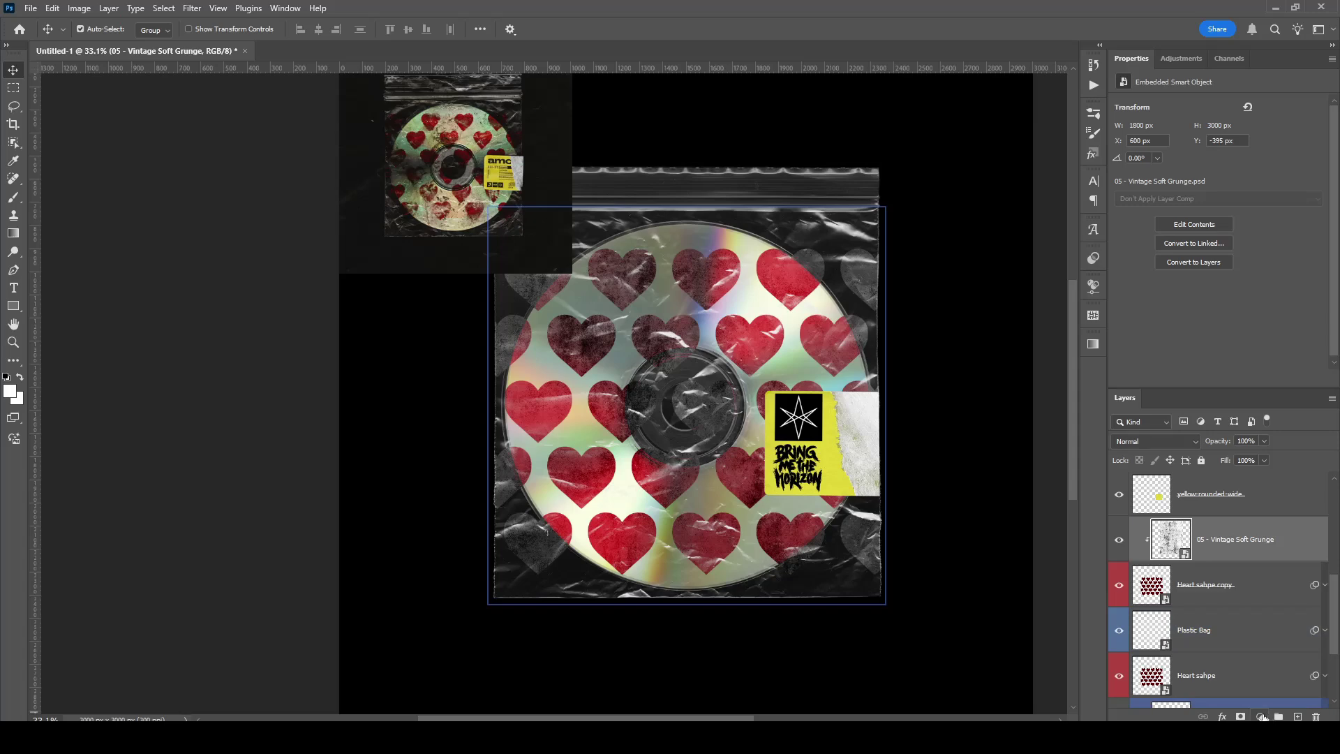
Add a Threshold adjustment layer above the grunge texture and clip it to the texture.
{"action": "left_click", "coordinate": [1261, 717]}
{"action": "left_click", "coordinate": [1262, 680]}
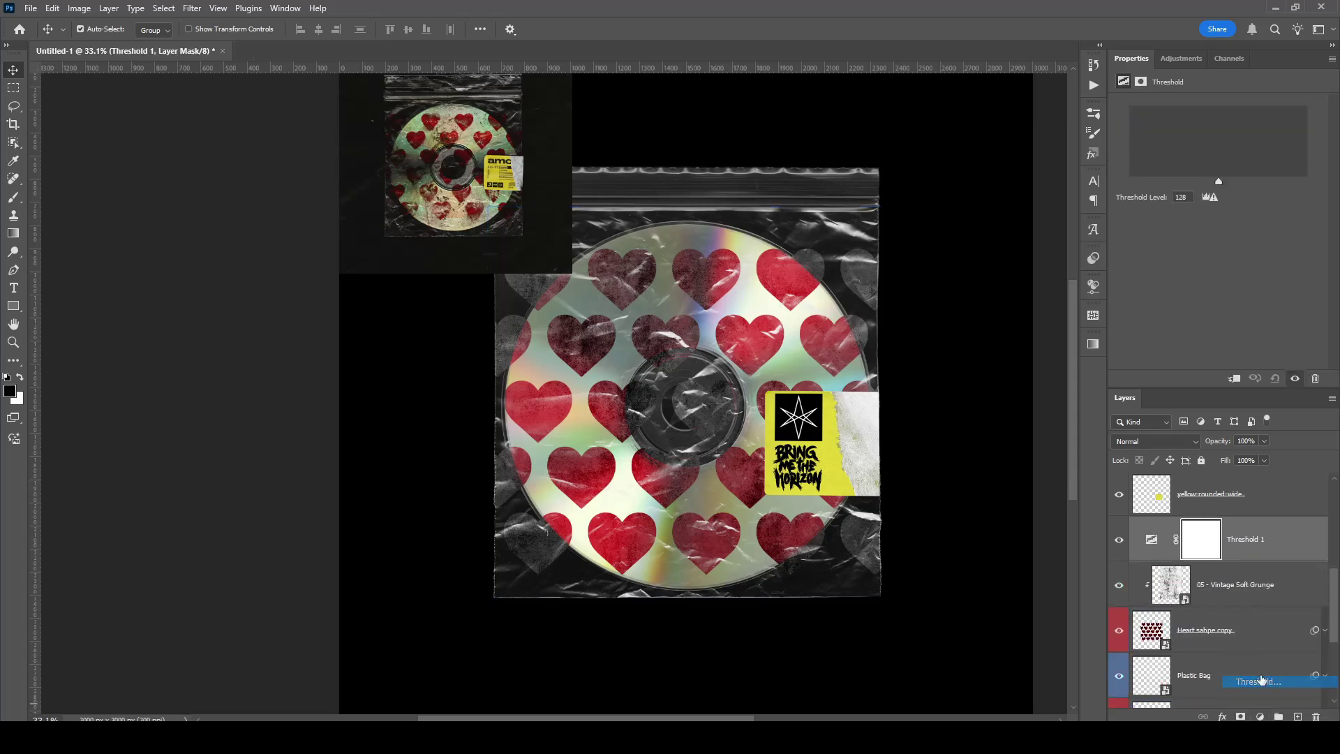
{"action": "left_click", "coordinate": [1254, 564], "text": "alt"}
Check the Heart sahpe copy layer's effect by toggling it, and hide the Heart sahpe layer below the plastic bag.
{"action": "left_click", "coordinate": [1118, 631]}
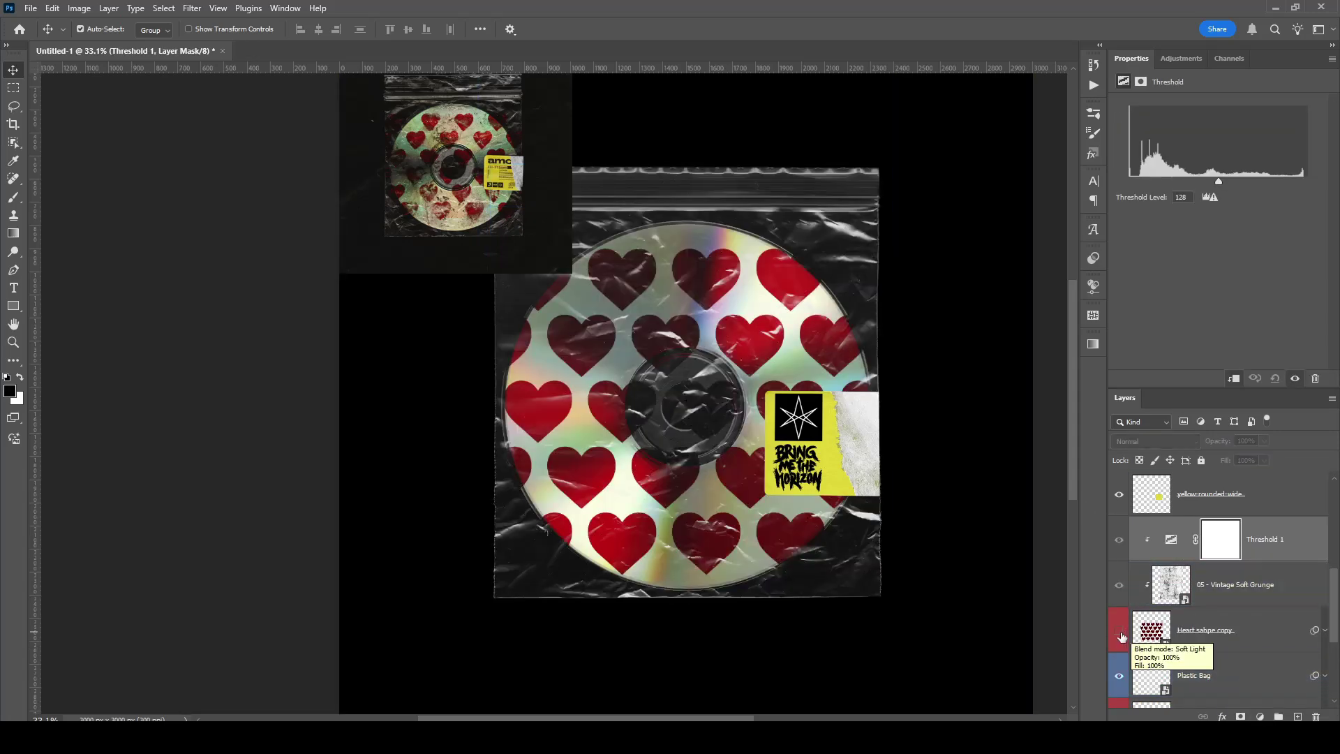
{"action": "left_click", "coordinate": [1119, 631]}
{"action": "scroll", "coordinate": [1212, 627], "scroll_direction": "down", "scroll_amount": 2}
{"action": "left_click", "coordinate": [1119, 630]}
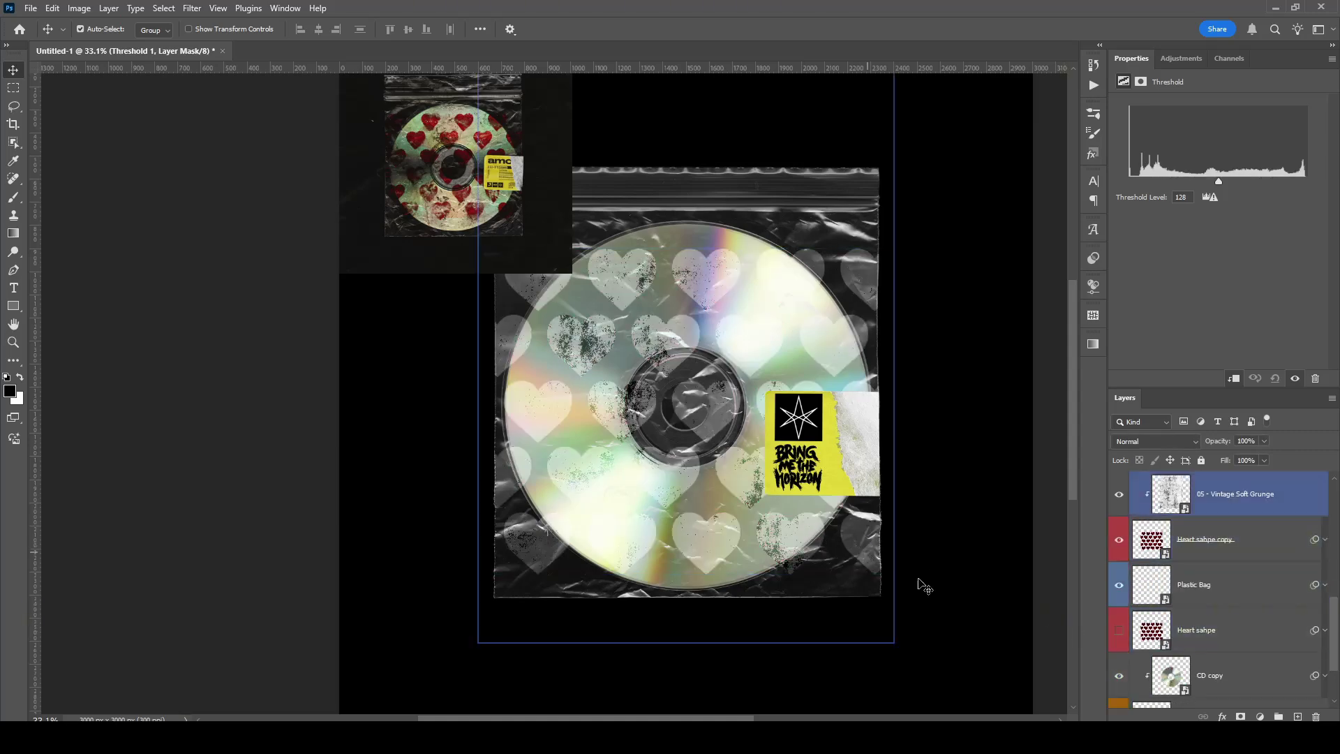
{"action": "mouse_move", "coordinate": [672, 339]}
{"action": "left_mouse_down"}
{"action": "mouse_move", "coordinate": [705, 346]}
{"action": "mouse_move", "coordinate": [654, 348]}
{"action": "left_mouse_up"}
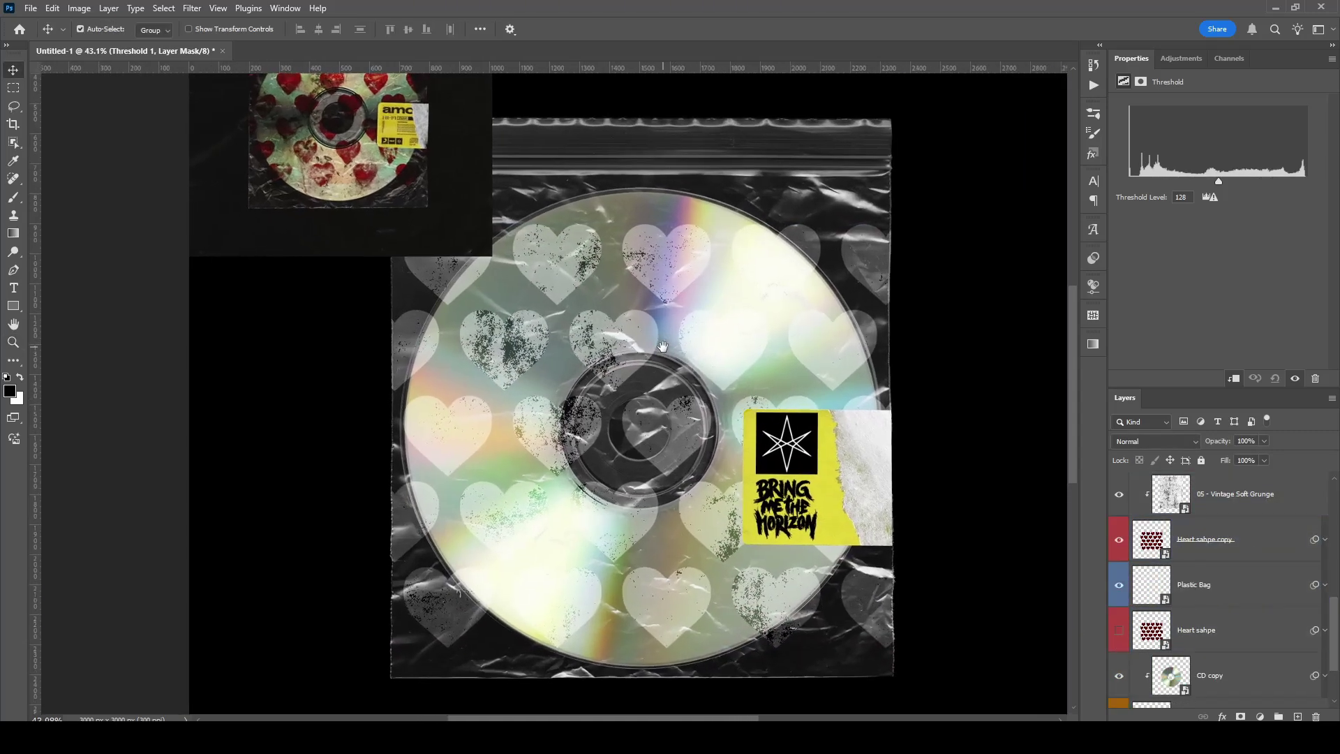
Review the grunge texture's blend mode and adjust the Threshold 1 level to change how much wear shows on the hearts.
{"action": "scroll", "coordinate": [1242, 531], "scroll_direction": "up", "scroll_amount": 1}
{"action": "left_click", "coordinate": [1258, 516]}
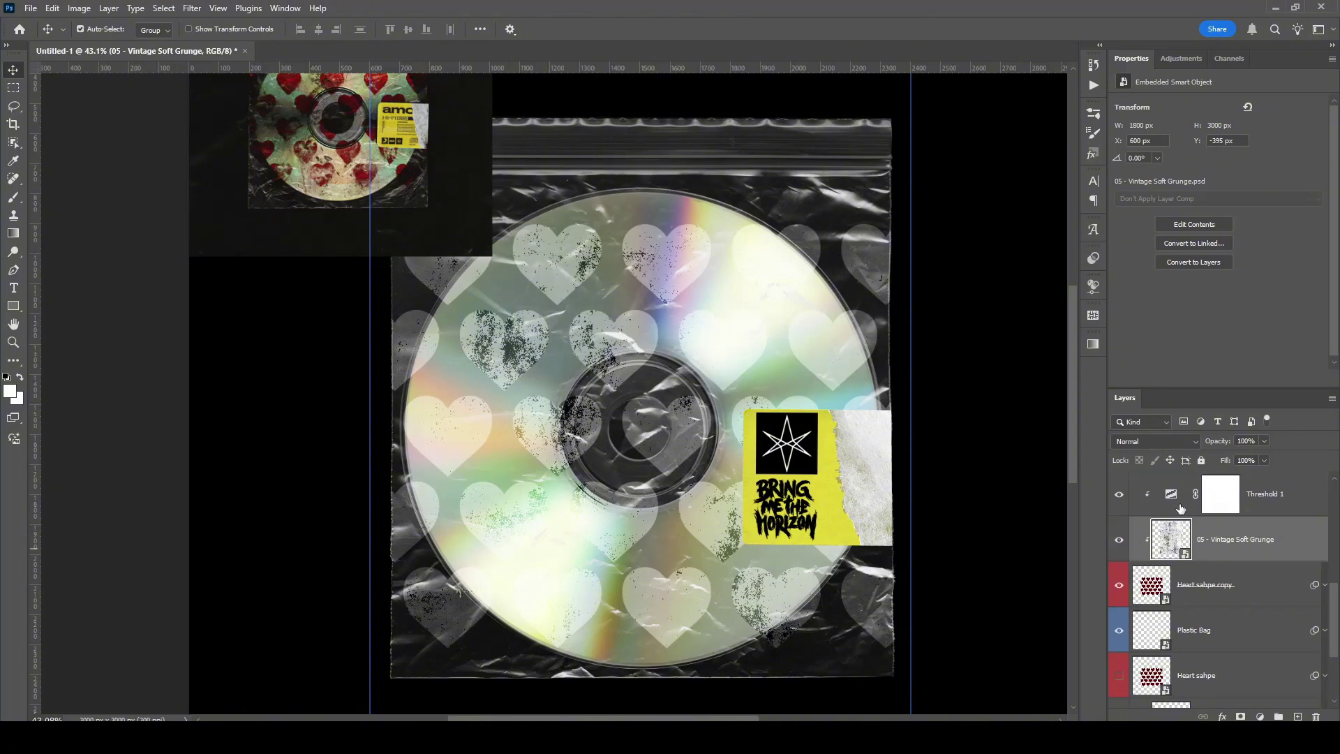
{"action": "left_click", "coordinate": [1154, 441]}
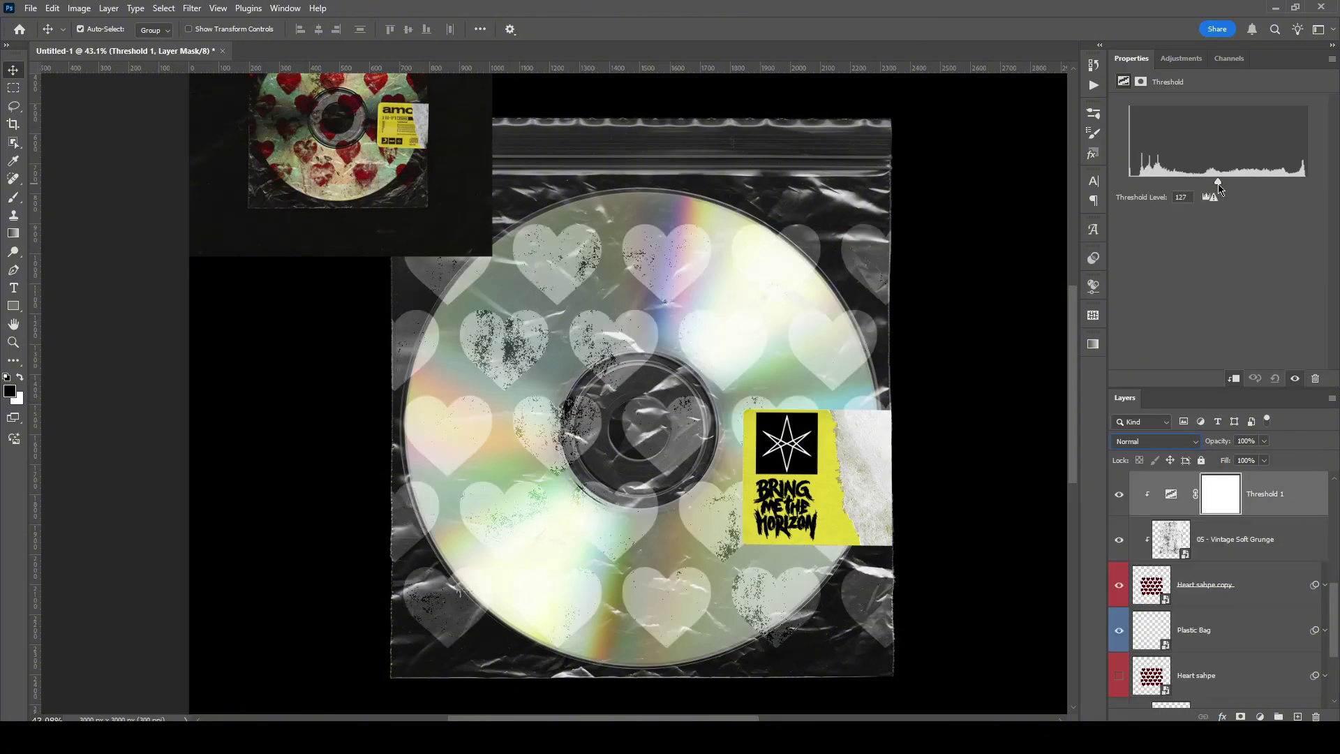
{"action": "left_click_drag", "start_coordinate": [1218, 182], "coordinate": [1266, 212]}
Give the 05 - Vintage Soft Grunge texture the Screen blend mode and a black (000000) Color Overlay.
{"action": "left_click", "coordinate": [530, 343]}
{"action": "left_click", "coordinate": [520, 333]}
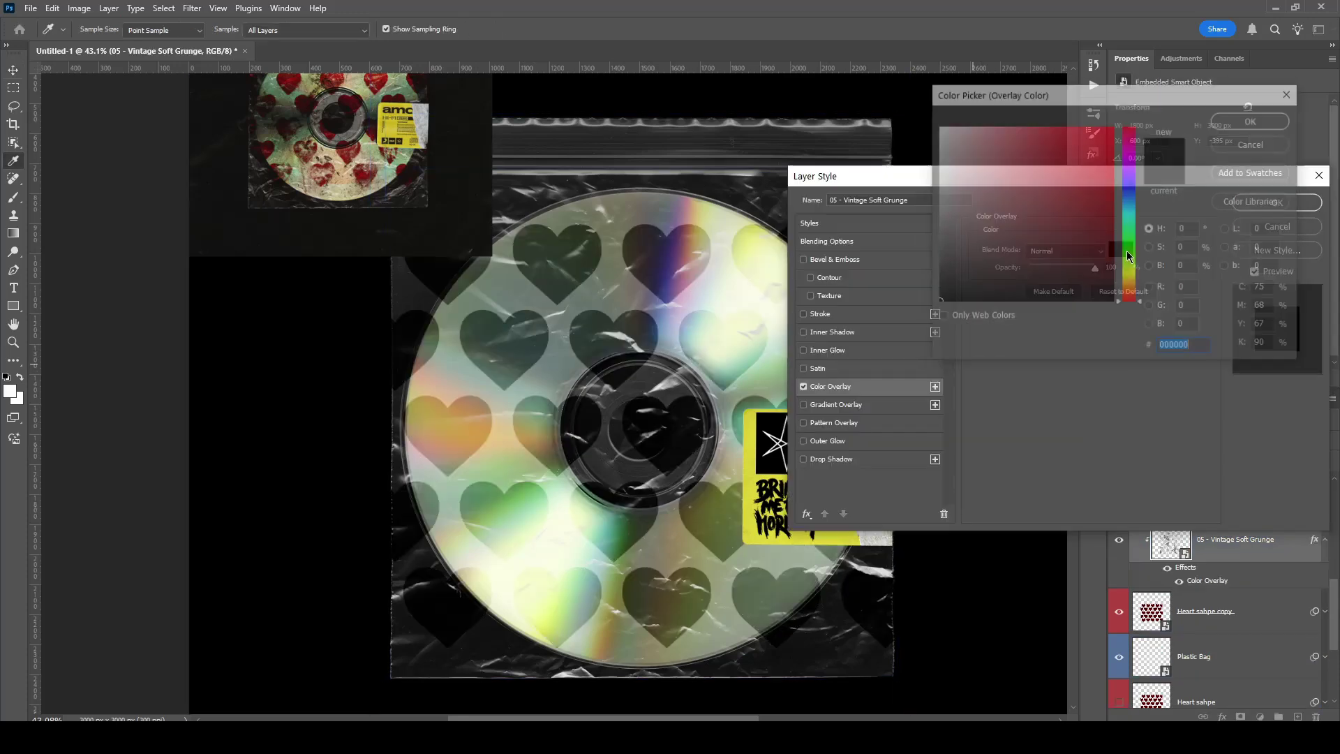
{"action": "left_click", "coordinate": [1273, 174]}
{"action": "left_click", "coordinate": [1274, 209]}
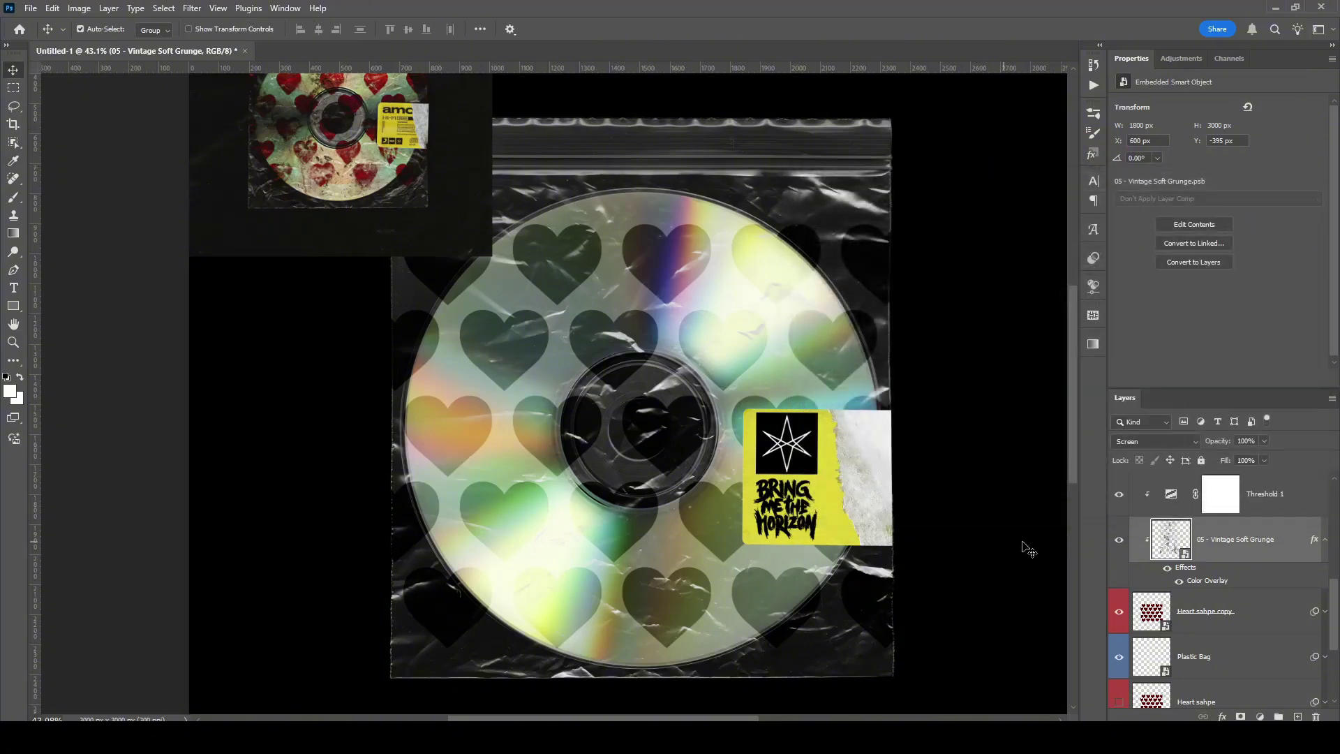
Rasterize the Heart sahpe copy layer and erase the grunge texture's outline from its hearts.
{"action": "left_click", "coordinate": [1171, 543], "text": "ctrl"}
{"action": "right_click", "coordinate": [1270, 619]}
{"action": "left_click", "coordinate": [1216, 529]}
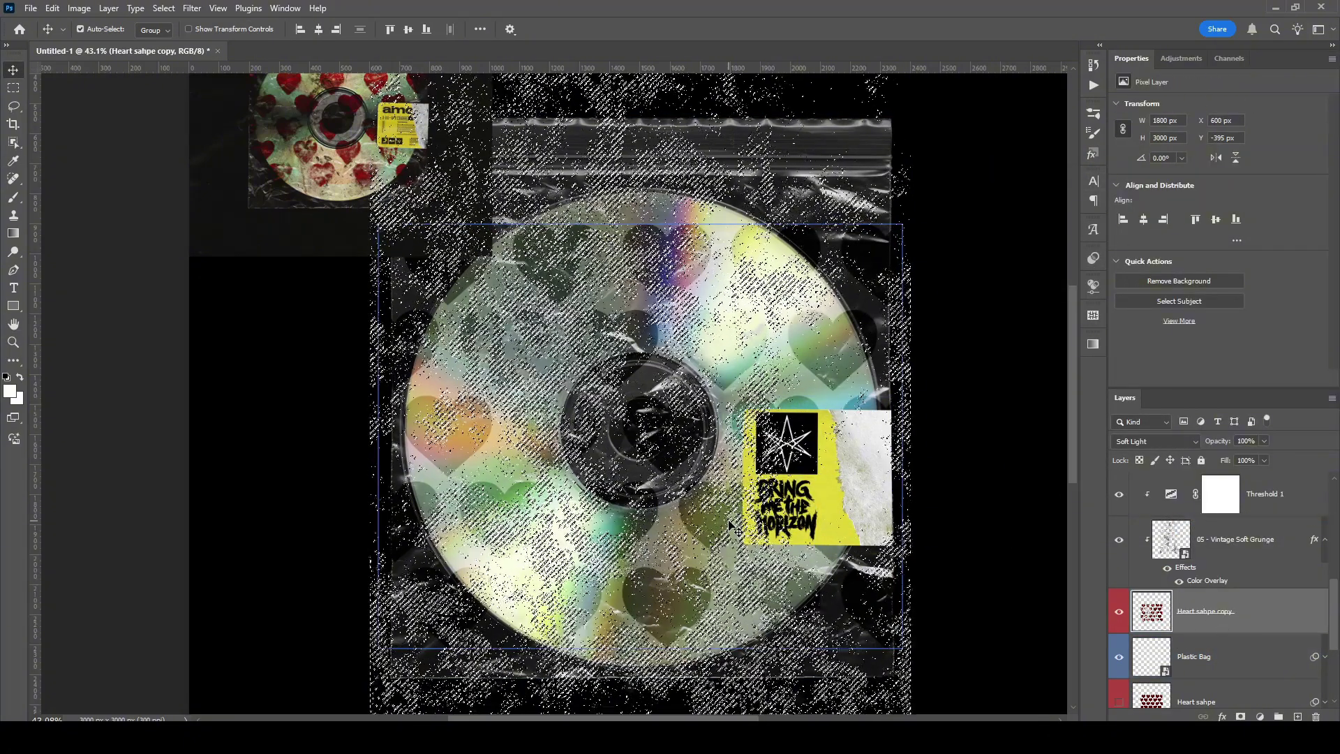
{"action": "key", "text": "ctrl+d"}
Hide the 05 - Vintage Soft Grunge texture and the Threshold 1 layer above the hearts.
{"action": "key", "text": "l"}
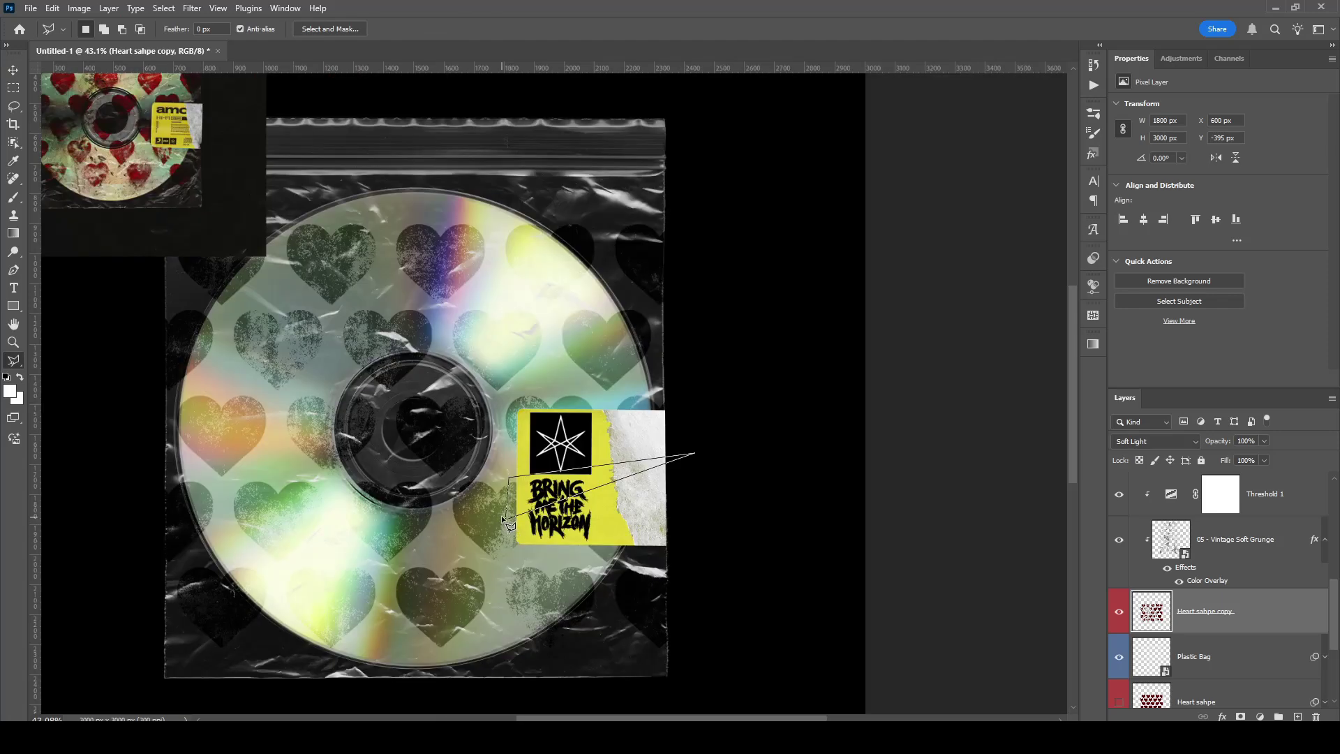
{"action": "key", "text": "Escape"}
{"action": "key", "text": "v"}
{"action": "left_click", "coordinate": [1118, 539]}
{"action": "left_click", "coordinate": [1115, 500]}
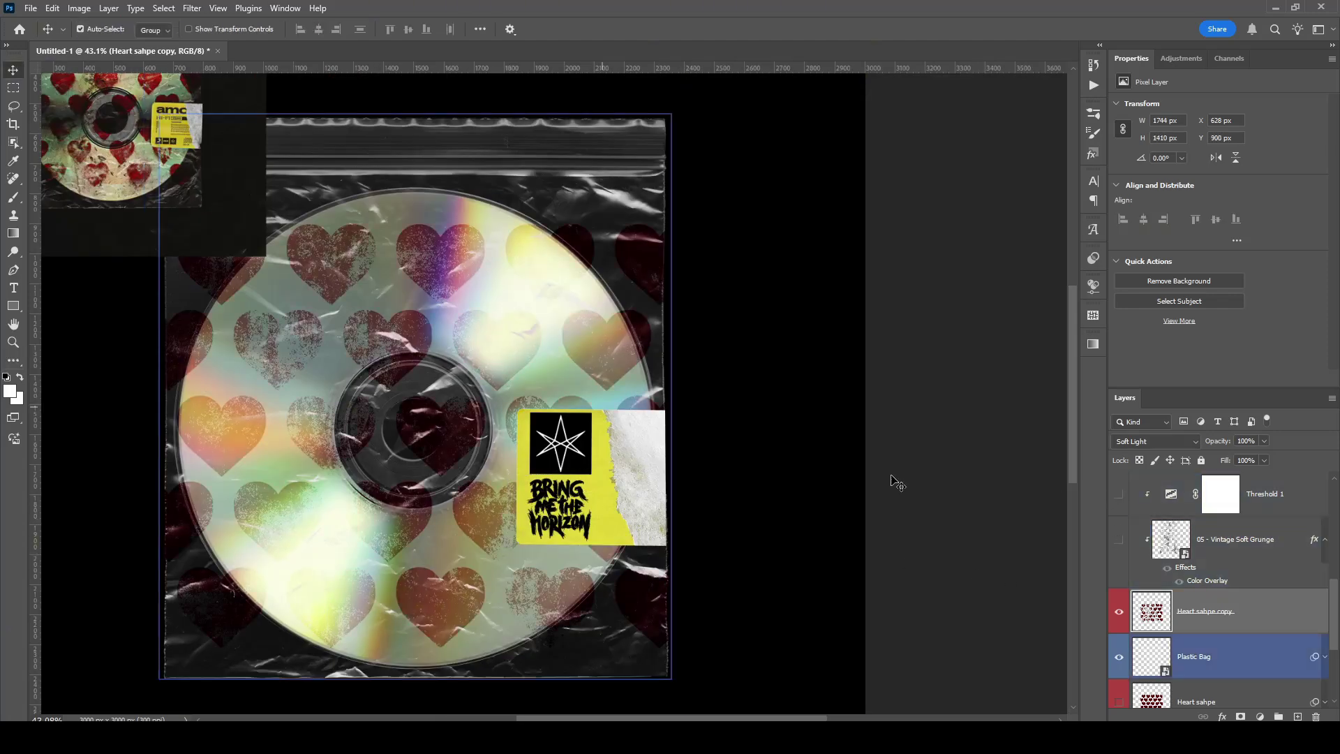
Check the worn hearts up close, then duplicate the Heart sahpe copy layer and place the duplicate beneath the Plastic Bag layer.
{"action": "scroll", "coordinate": [1124, 538], "scroll_direction": "down", "scroll_amount": 1}
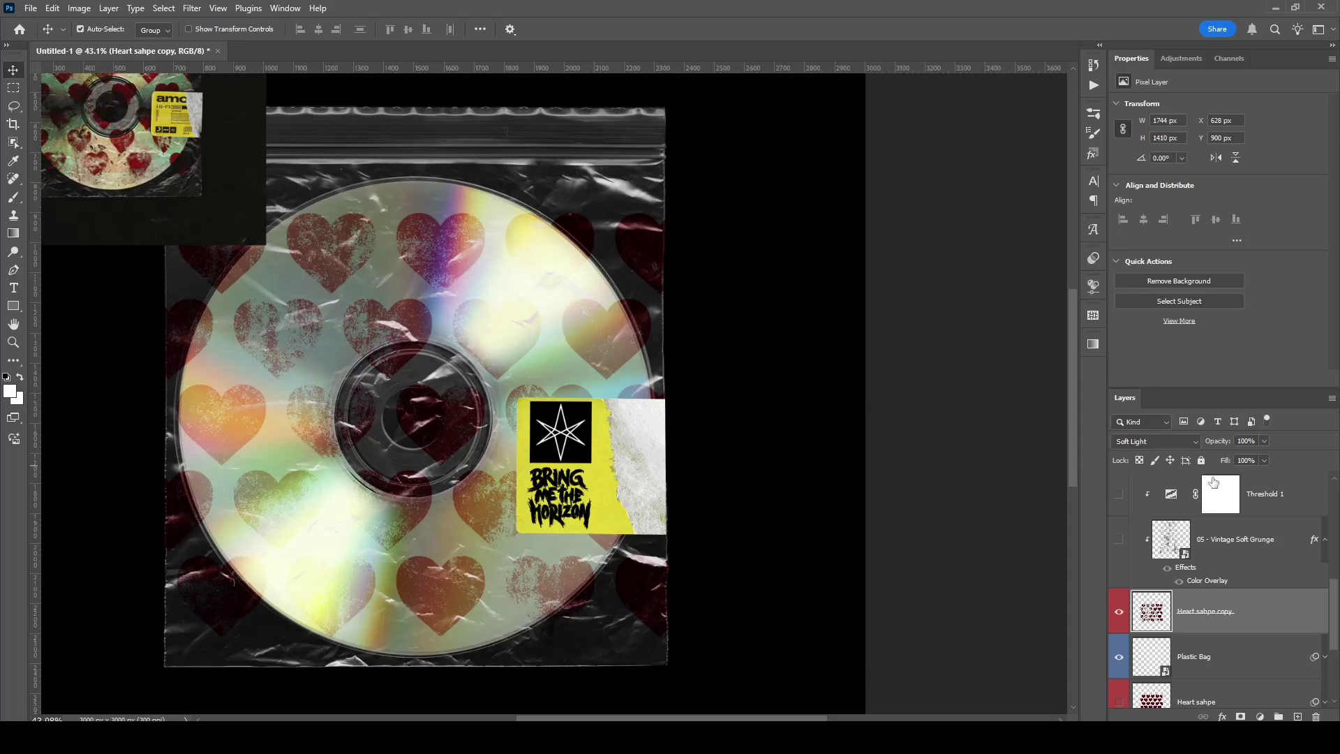
{"action": "key", "text": "z"}
{"action": "scroll", "coordinate": [344, 382], "scroll_direction": "up", "scroll_amount": 6}
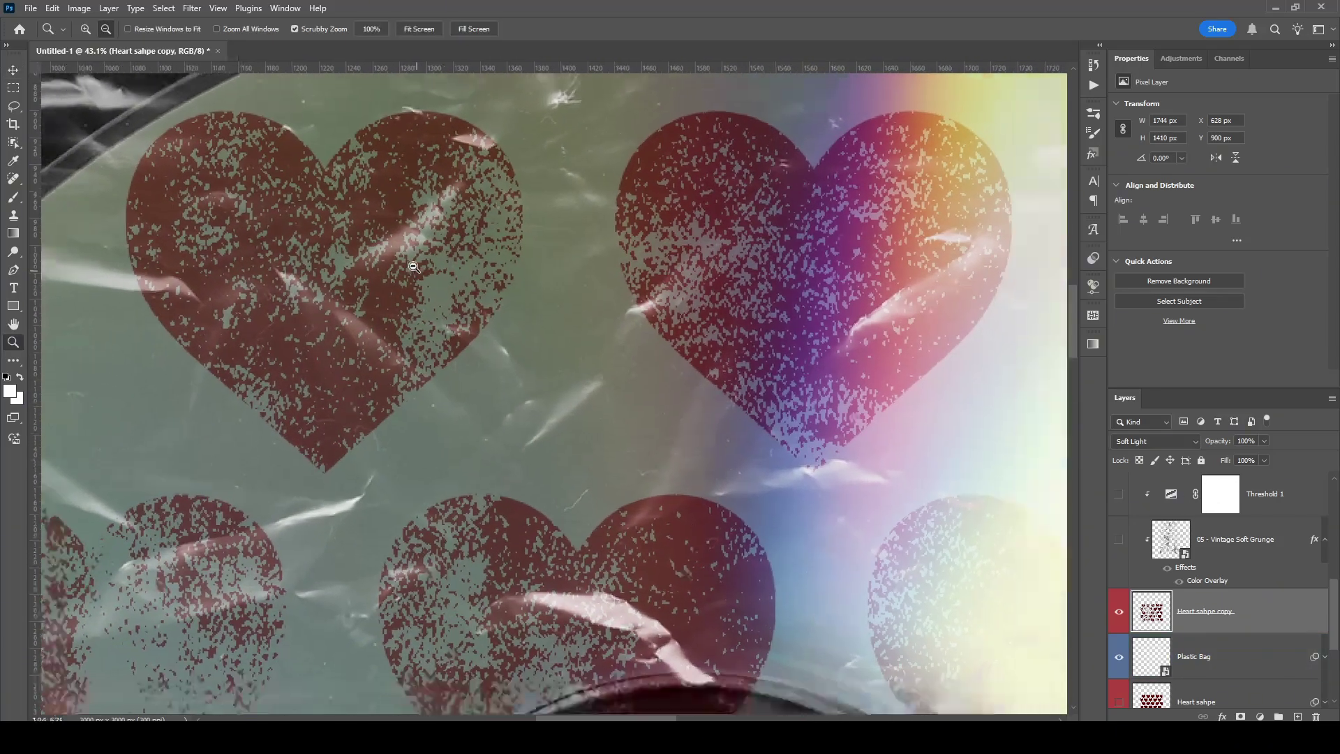
{"action": "scroll", "coordinate": [603, 472], "scroll_direction": "down", "scroll_amount": 5}
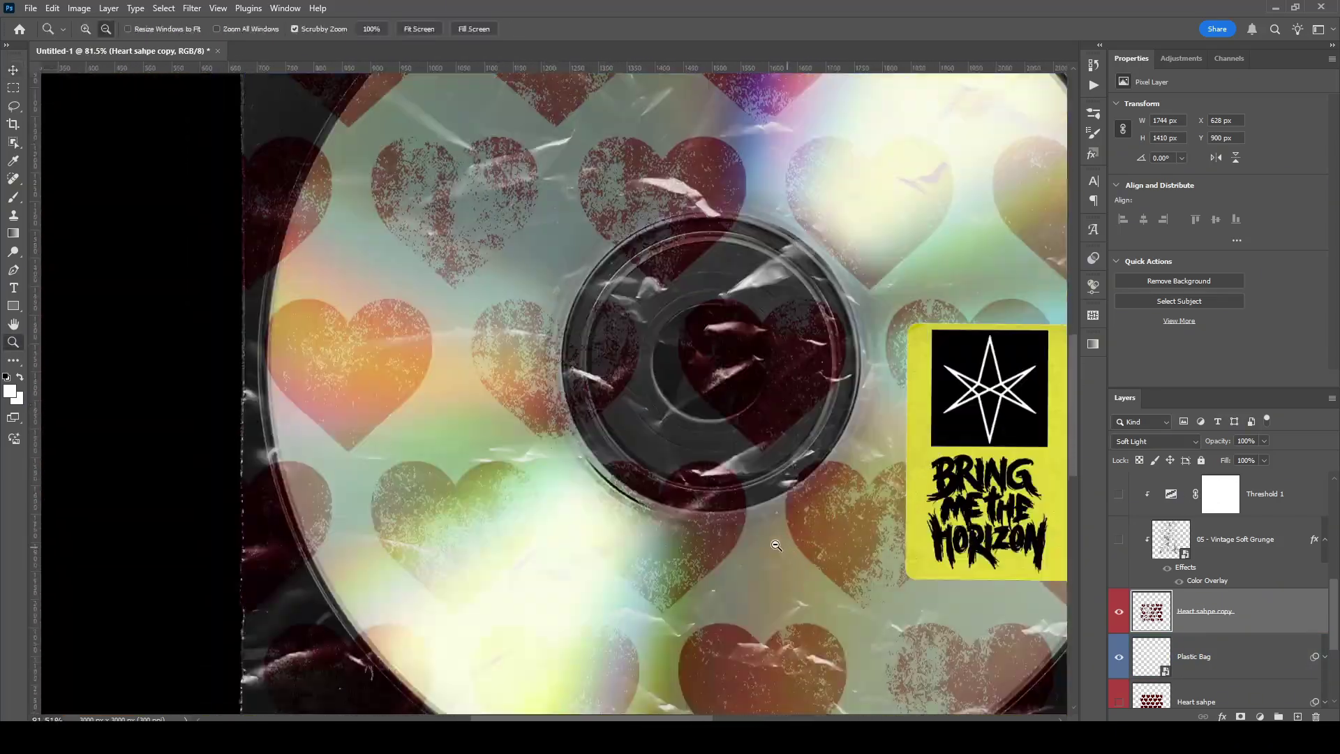
{"action": "scroll", "coordinate": [737, 531], "scroll_direction": "down", "scroll_amount": 3}
{"action": "key", "text": "v"}
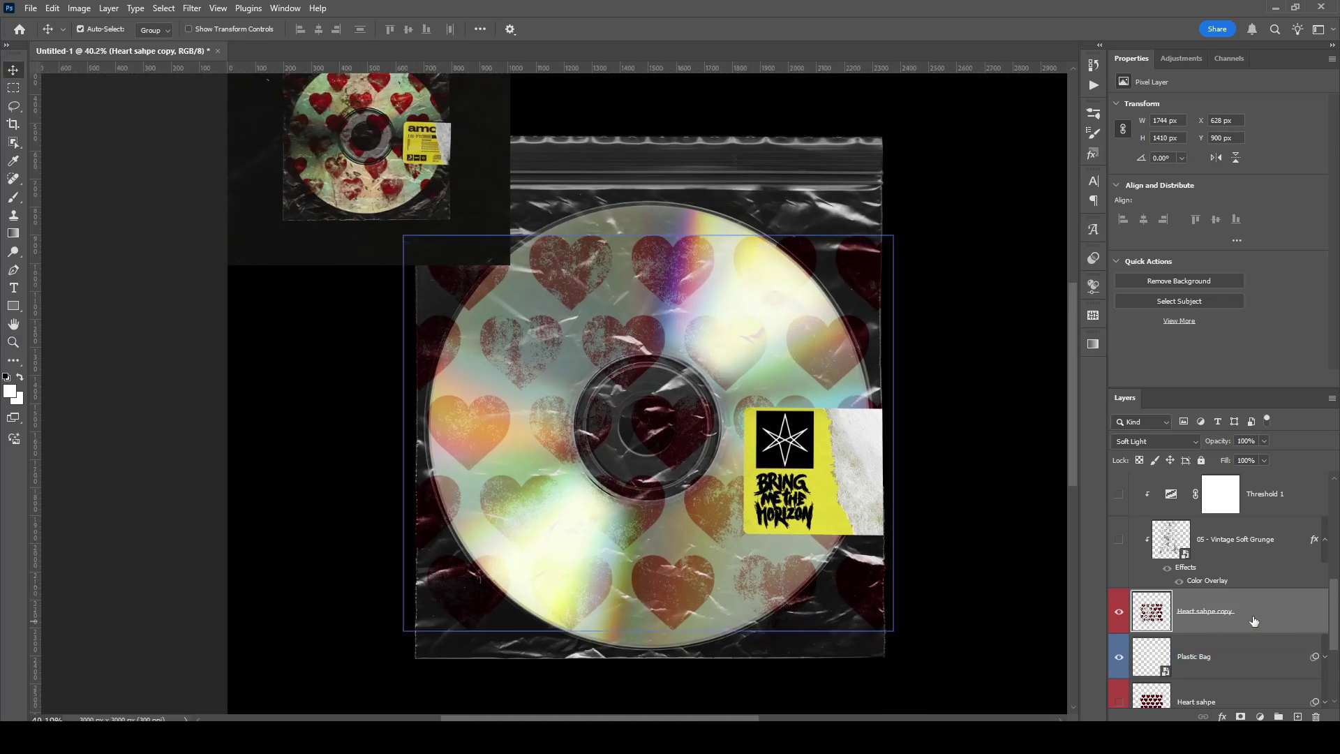
{"action": "key", "text": "ctrl+j"}
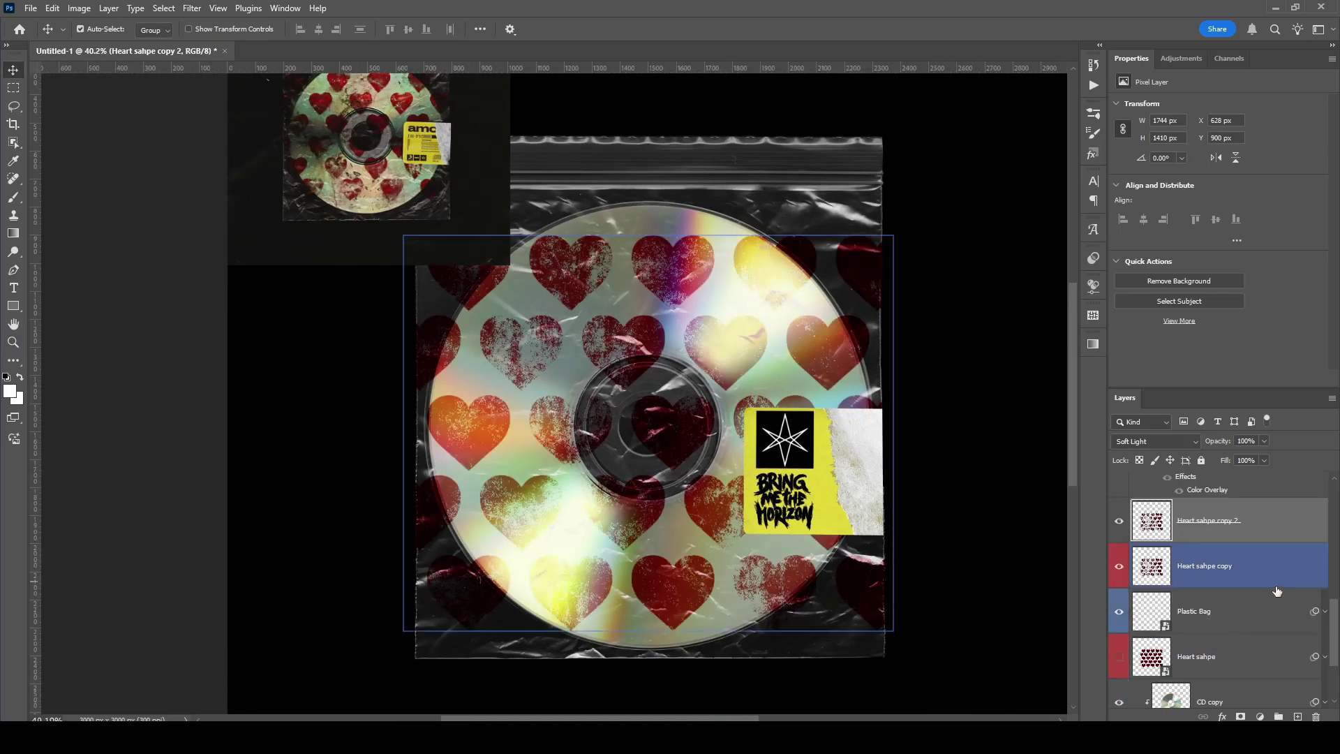
{"action": "left_click_drag", "start_coordinate": [1277, 592], "coordinate": [1288, 635]}
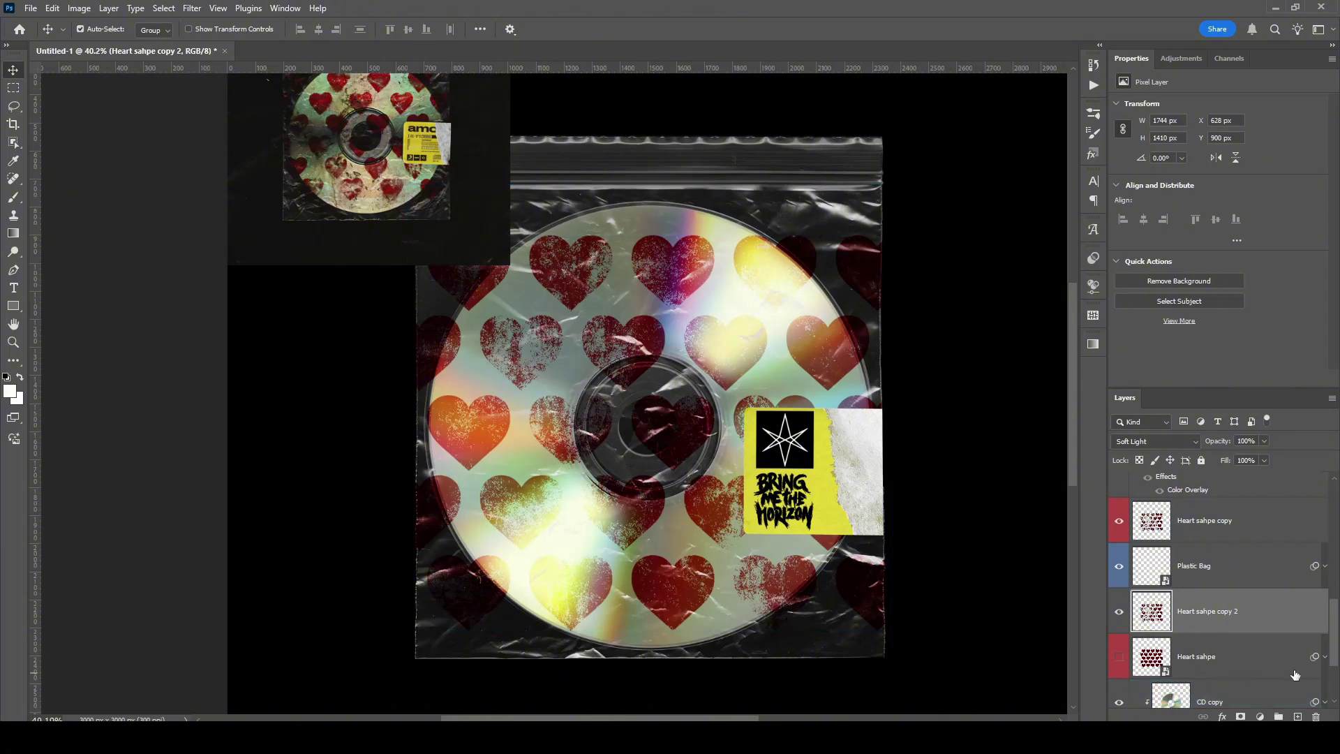
Delete the original hidden Heart sahpe layer above CD copy.
{"action": "left_click", "coordinate": [1260, 656]}
{"action": "key", "text": "Delete"}
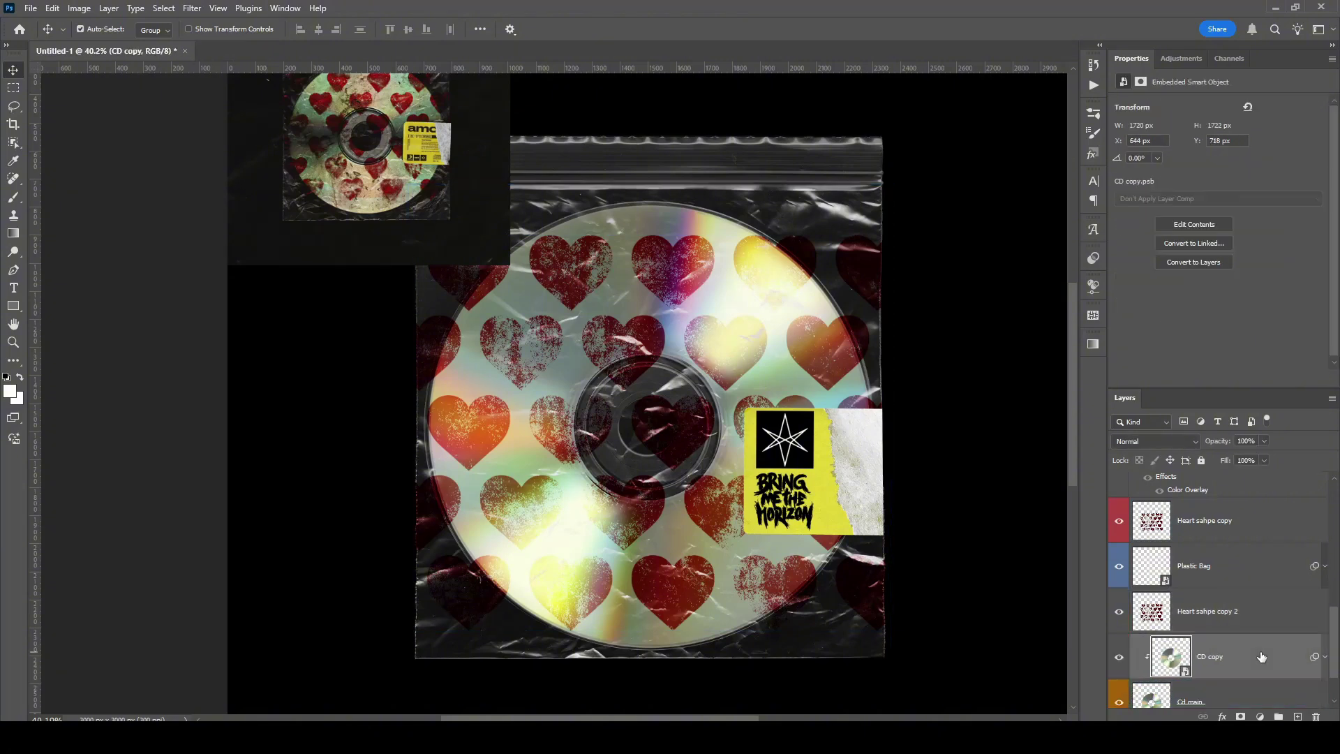
{"action": "left_click", "coordinate": [617, 258]}
{"action": "scroll", "coordinate": [439, 181], "scroll_direction": "up", "scroll_amount": 1}
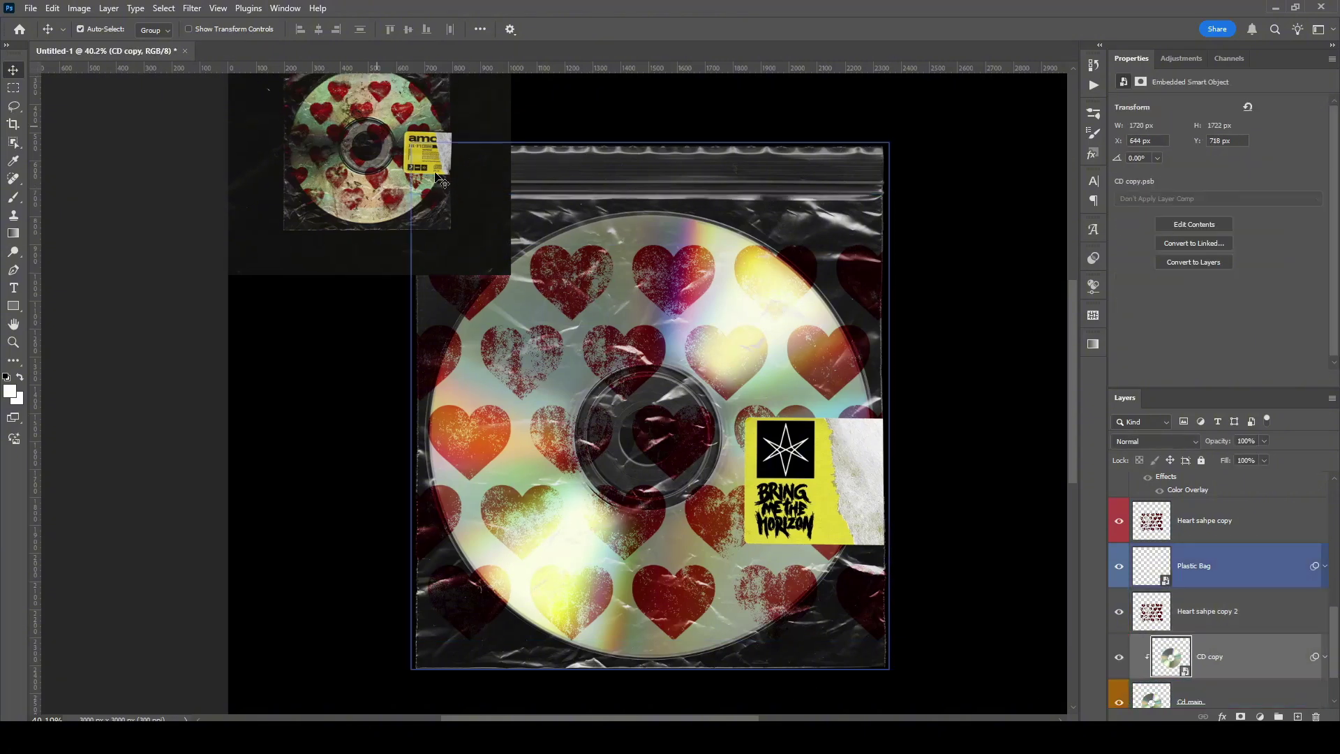
Set the Heart sahpe copy layer above the plastic bag to the Linear Light blend mode.
{"action": "scroll", "coordinate": [1187, 558], "scroll_direction": "up", "scroll_amount": 1}
{"action": "left_click", "coordinate": [1153, 525]}
{"action": "left_click", "coordinate": [1186, 587]}
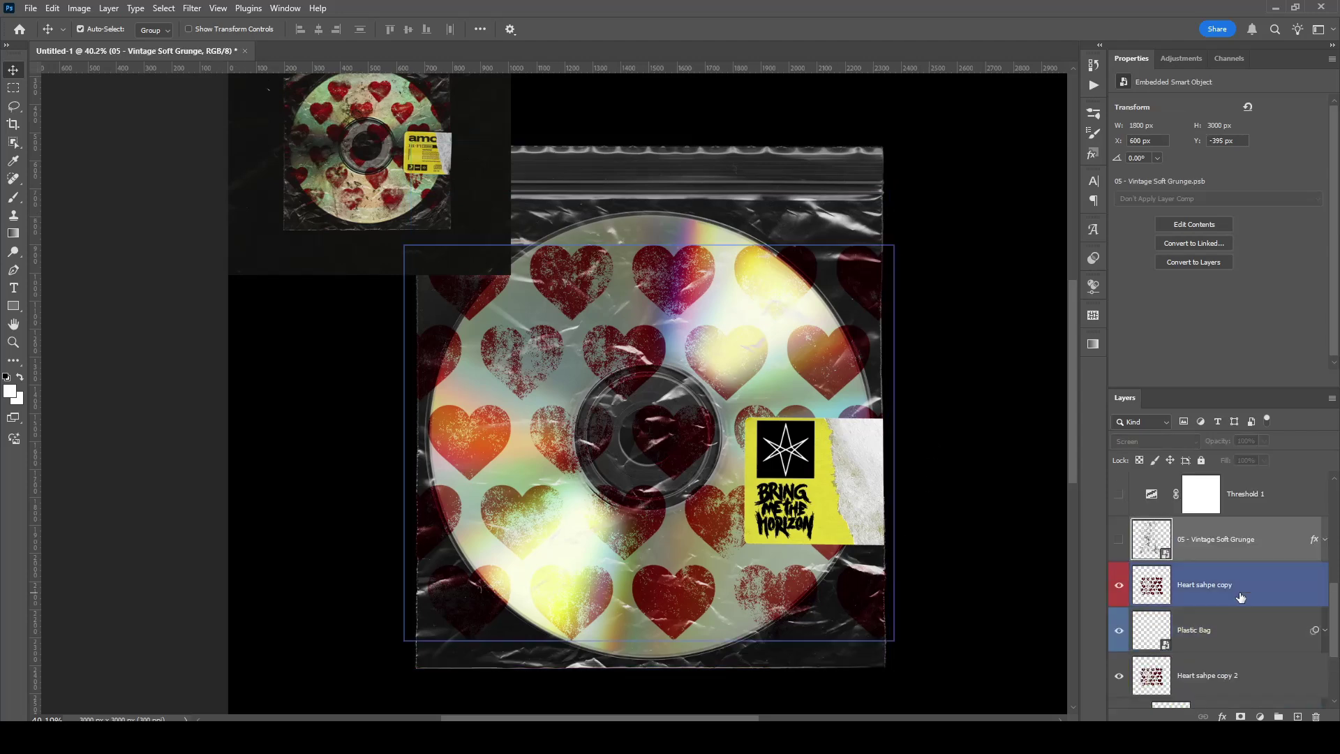
{"action": "left_click", "coordinate": [1155, 441]}
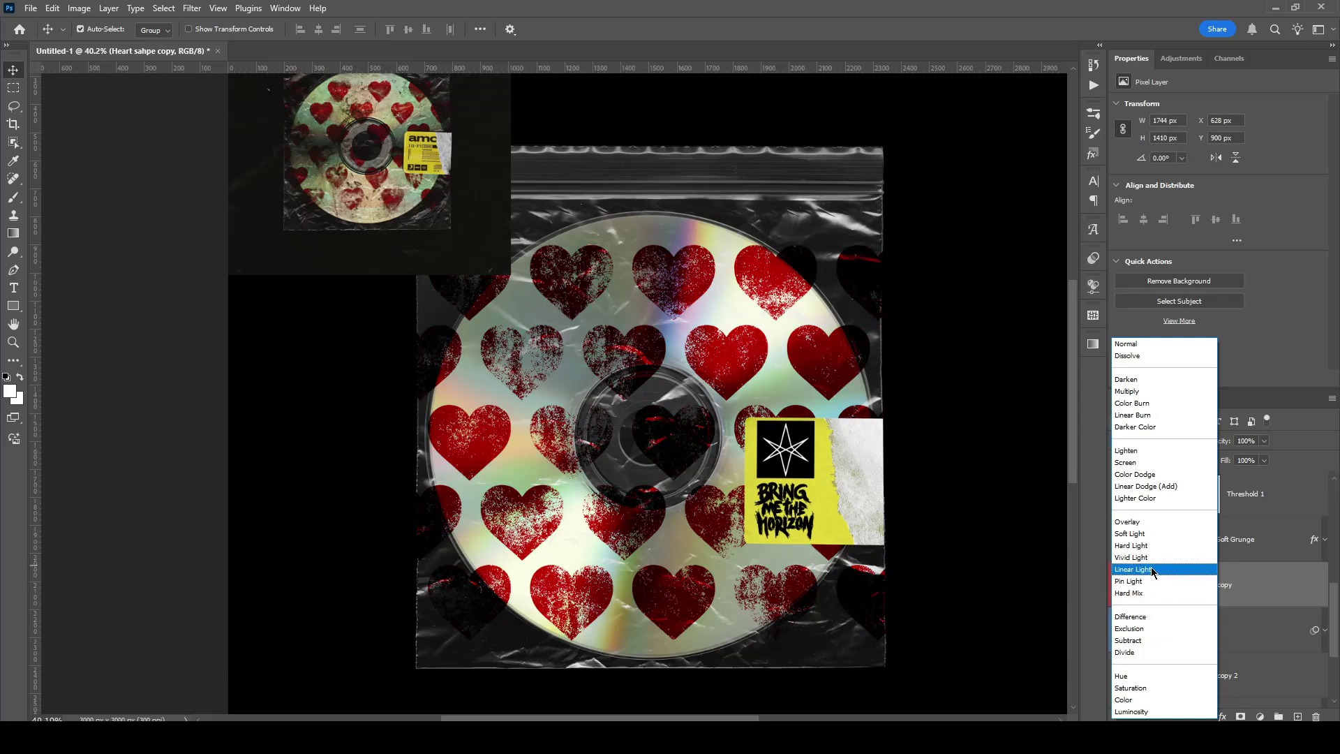
{"action": "left_click", "coordinate": [1150, 570]}
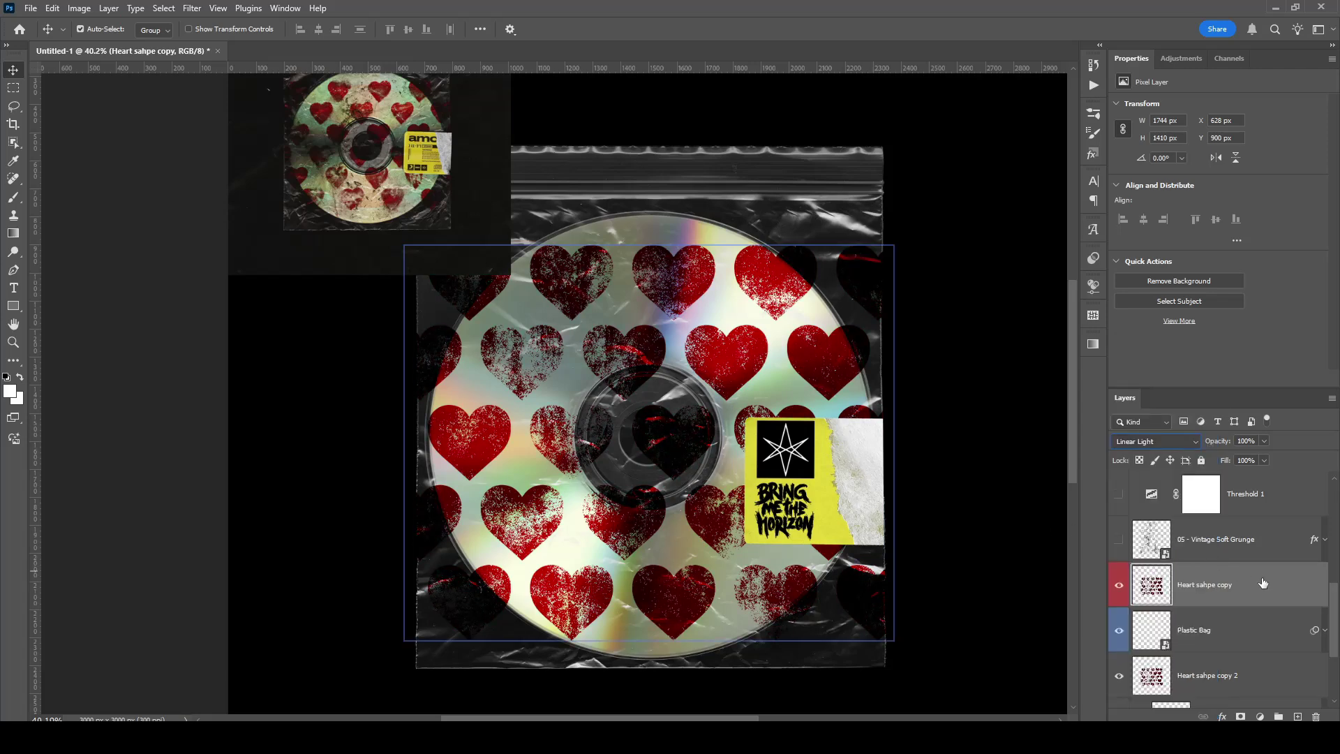
Convert the Heart sahpe copy 2 and Heart sahpe copy layers to smart objects.
{"action": "right_click", "coordinate": [1178, 628]}
{"action": "left_click", "coordinate": [1234, 492]}
{"action": "right_click", "coordinate": [1226, 549]}
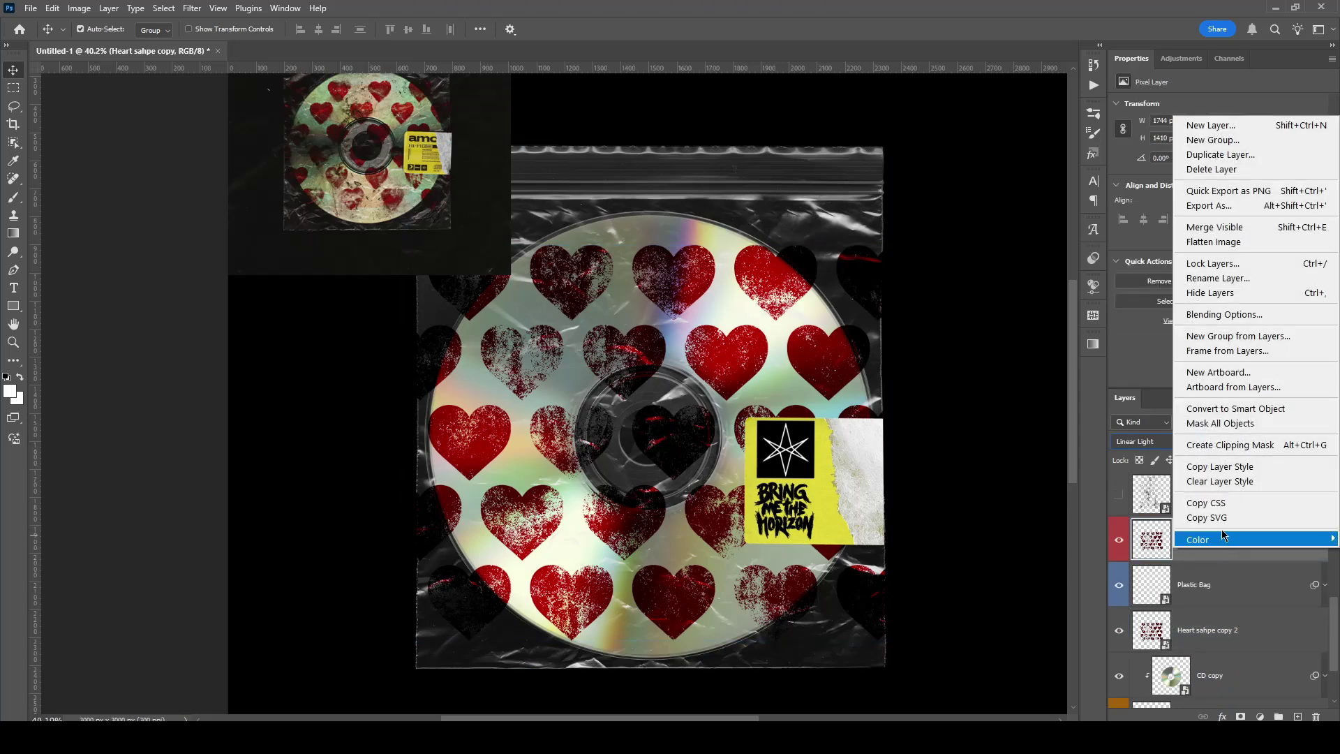
{"action": "left_click", "coordinate": [1215, 410]}
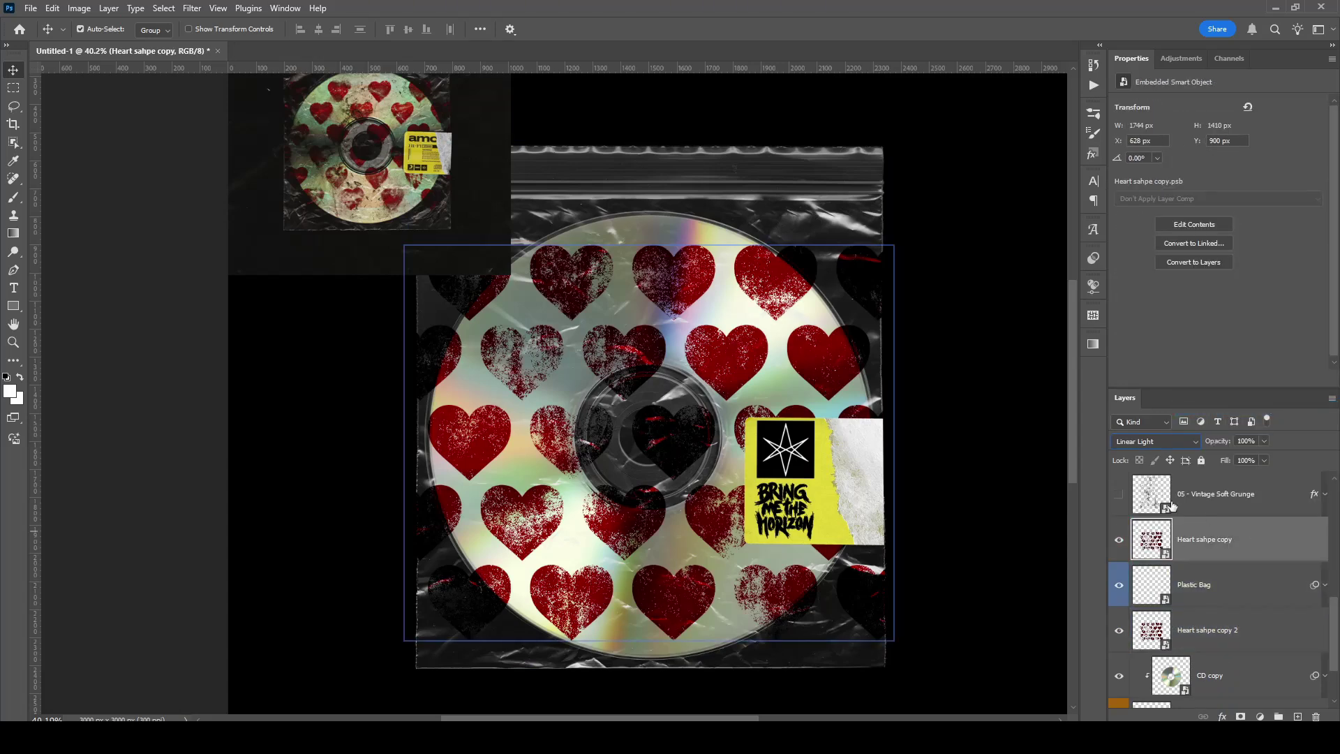
Apply an Exposure adjustment to the Heart sahpe copy layer with exposure -0.82 and a slightly lower offset.
{"action": "left_click", "coordinate": [79, 7]}
{"action": "mouse_move", "coordinate": [102, 46]}
{"action": "left_click", "coordinate": [252, 90]}
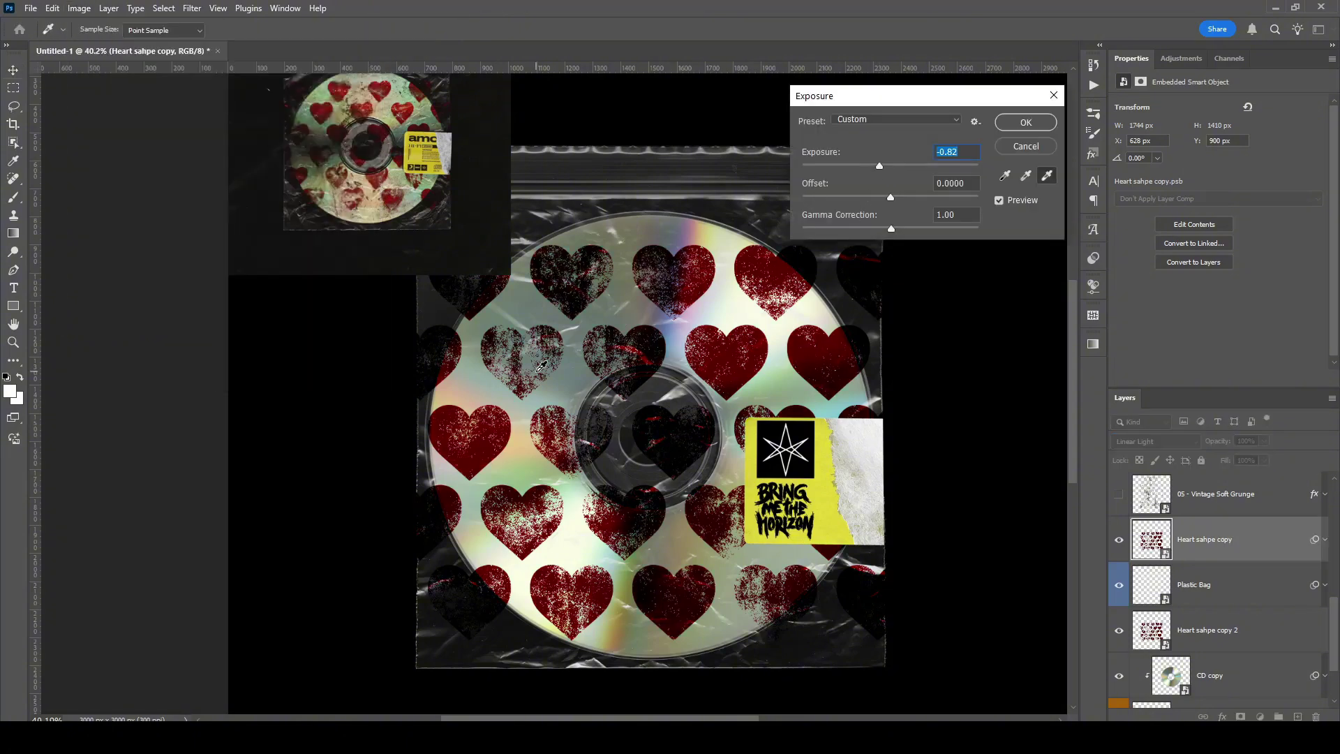
{"action": "scroll", "coordinate": [537, 371], "scroll_direction": "up", "scroll_amount": 5}
{"action": "scroll", "coordinate": [537, 371], "scroll_direction": "down", "scroll_amount": 9}
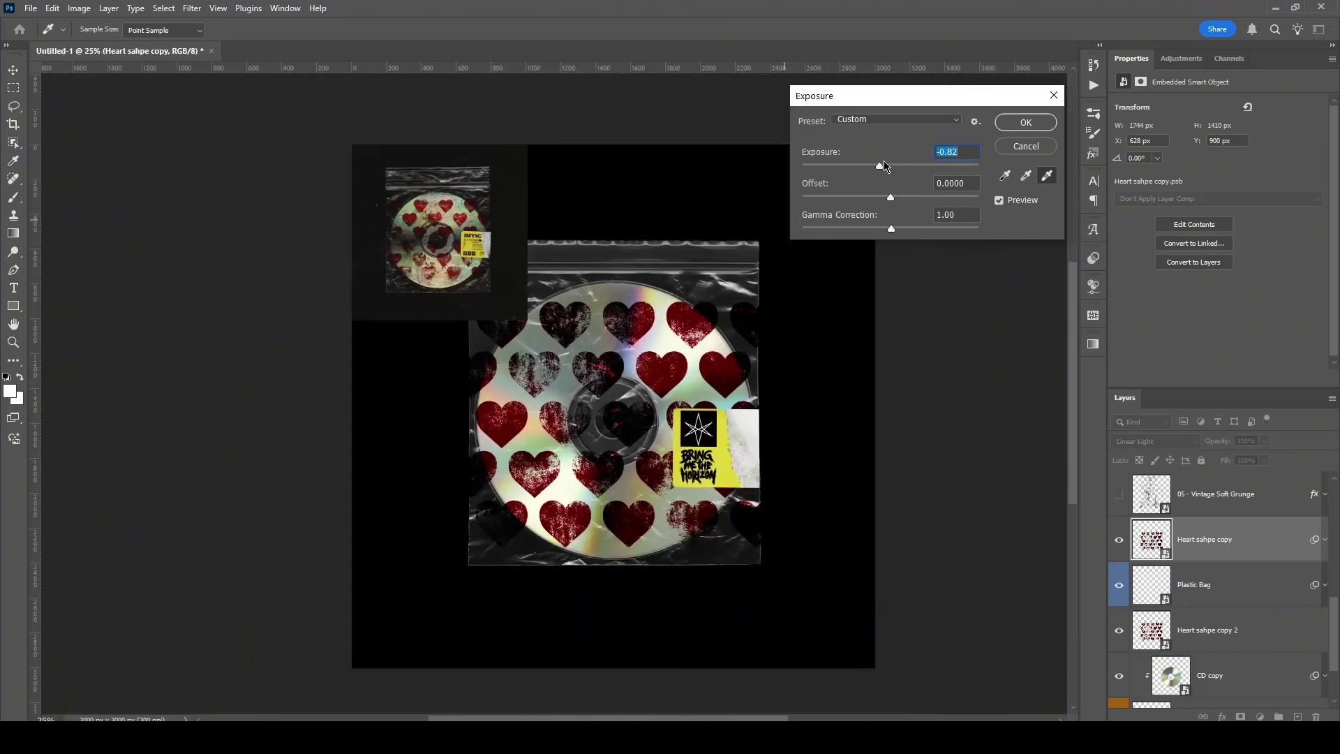
{"action": "left_click_drag", "start_coordinate": [892, 198], "coordinate": [879, 200]}
{"action": "left_click", "coordinate": [998, 129]}
{"action": "scroll", "coordinate": [777, 368], "scroll_direction": "up", "scroll_amount": 5}
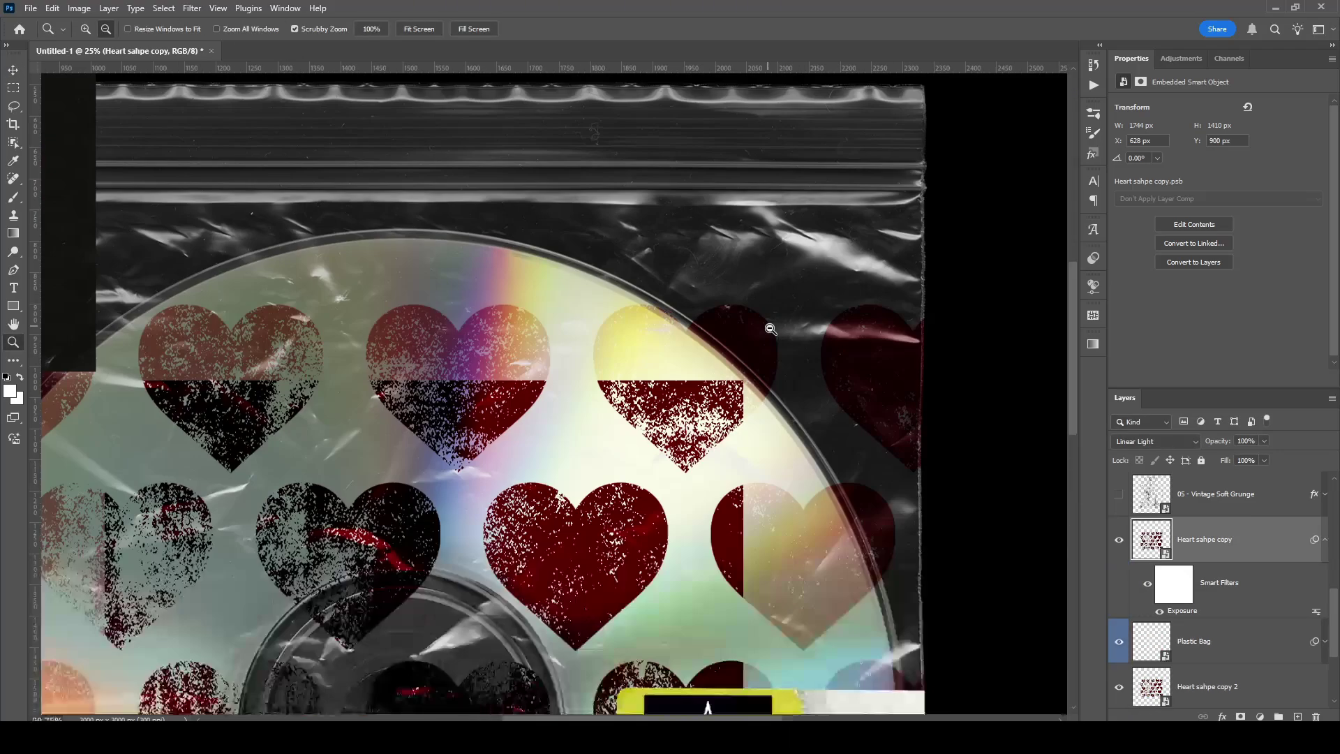
{"action": "scroll", "coordinate": [777, 368], "scroll_direction": "down", "scroll_amount": 4}
Add an Exposure adjustment layer above the Plastic Bag layer and clip it to the bag.
{"action": "left_click", "coordinate": [1174, 657]}
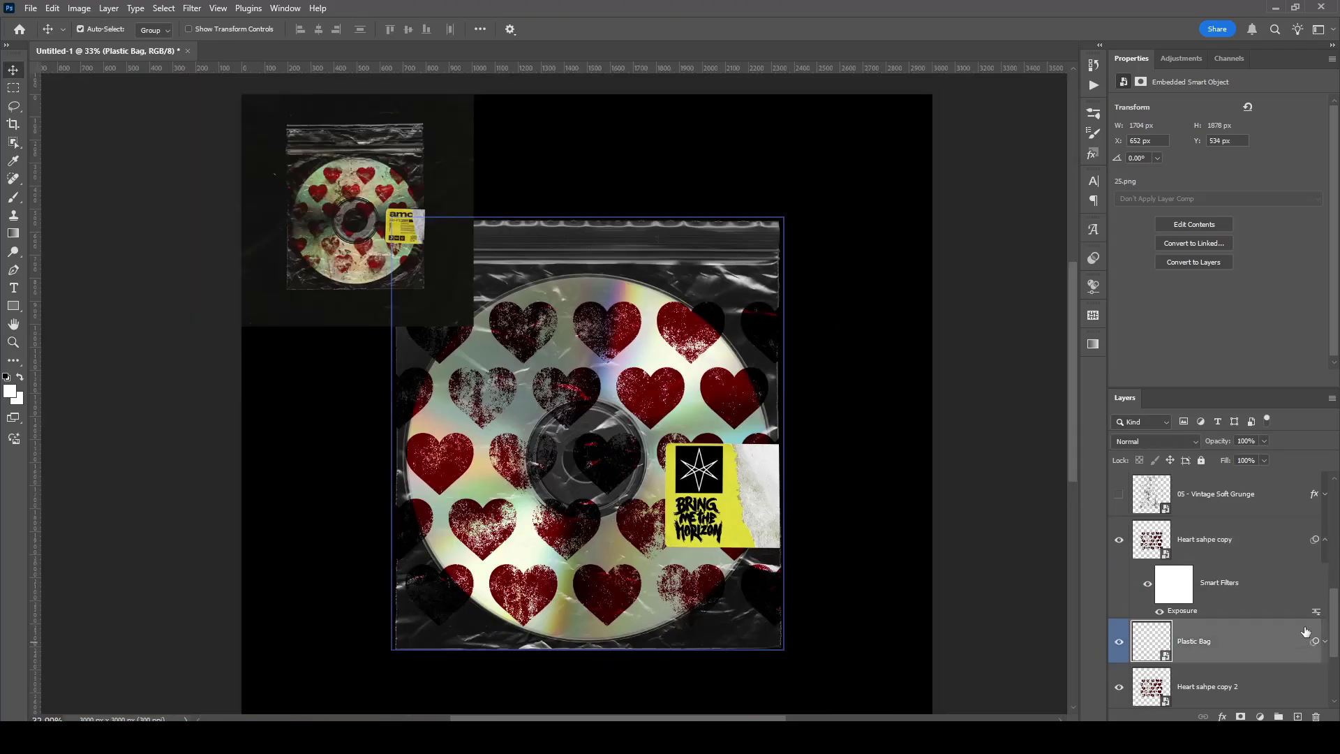
{"action": "left_click", "coordinate": [1325, 539]}
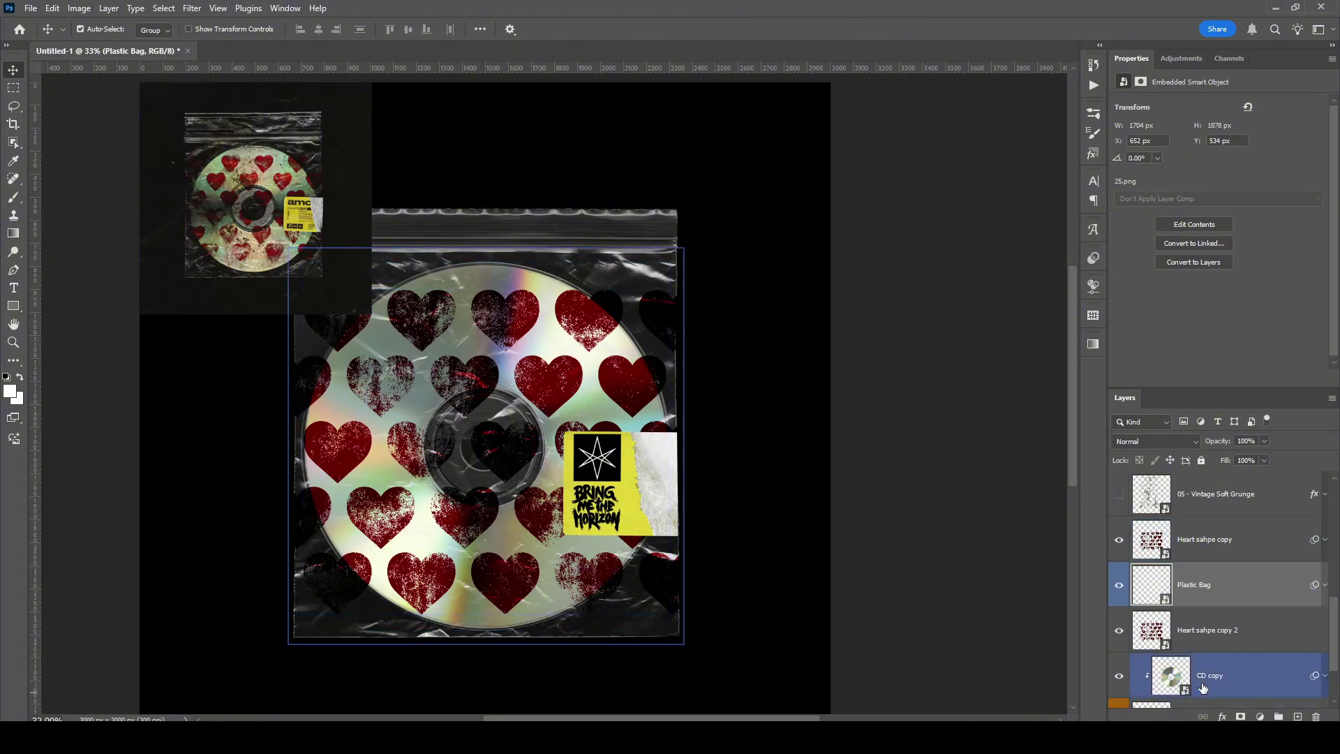
{"action": "left_click", "coordinate": [1259, 717]}
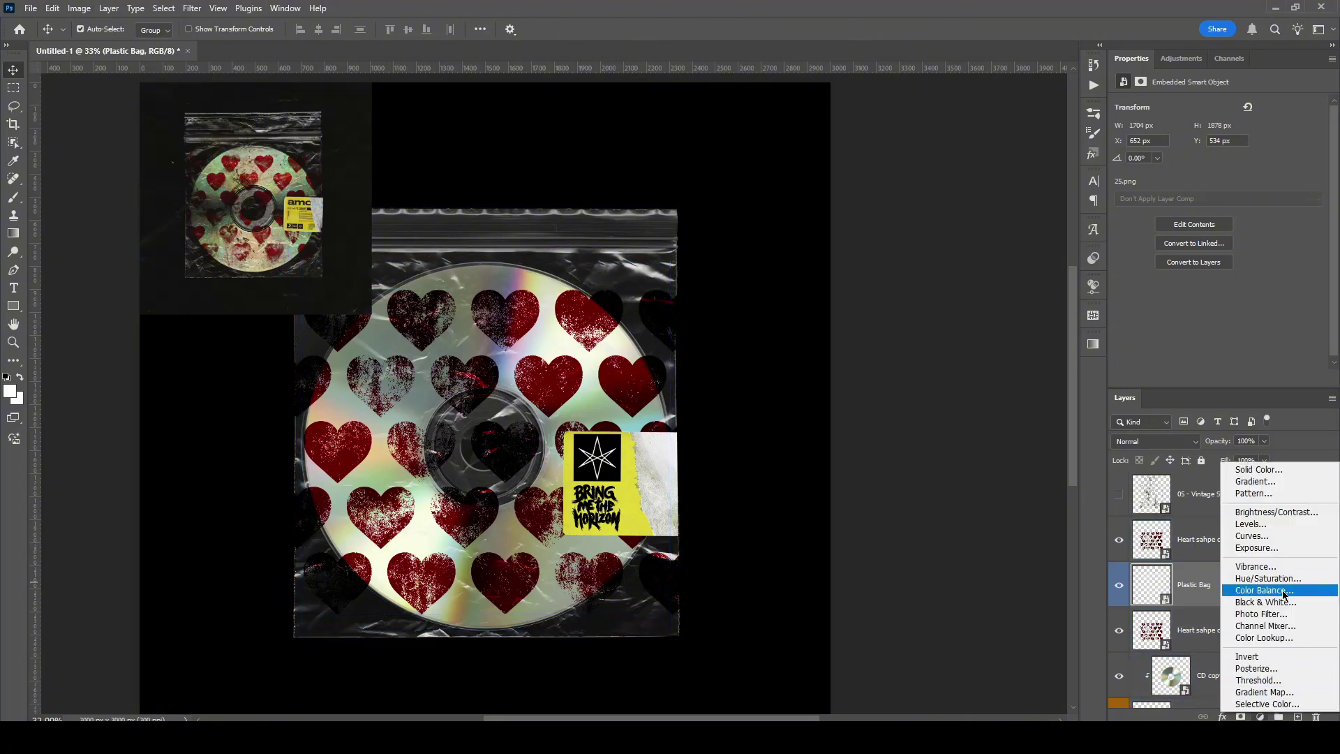
{"action": "left_click", "coordinate": [1256, 547]}
{"action": "left_click", "coordinate": [1233, 379]}
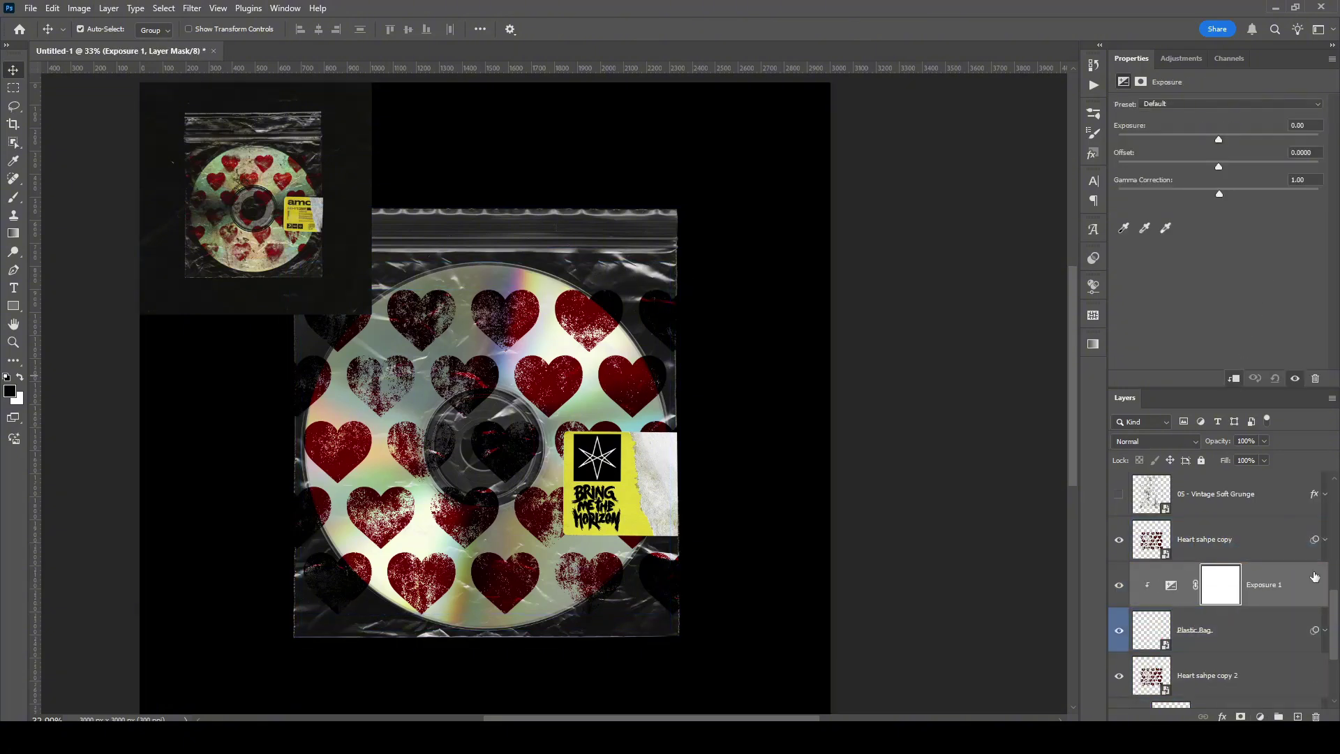
Tune the plastic bag's clipped Exposure layers, using exposure -0.67 on Exposure 2 and fine-tuning its offset.
{"action": "mouse_move", "coordinate": [1218, 139]}
{"action": "left_mouse_down"}
{"action": "mouse_move", "coordinate": [1203, 139]}
{"action": "mouse_move", "coordinate": [1233, 146]}
{"action": "left_mouse_up"}
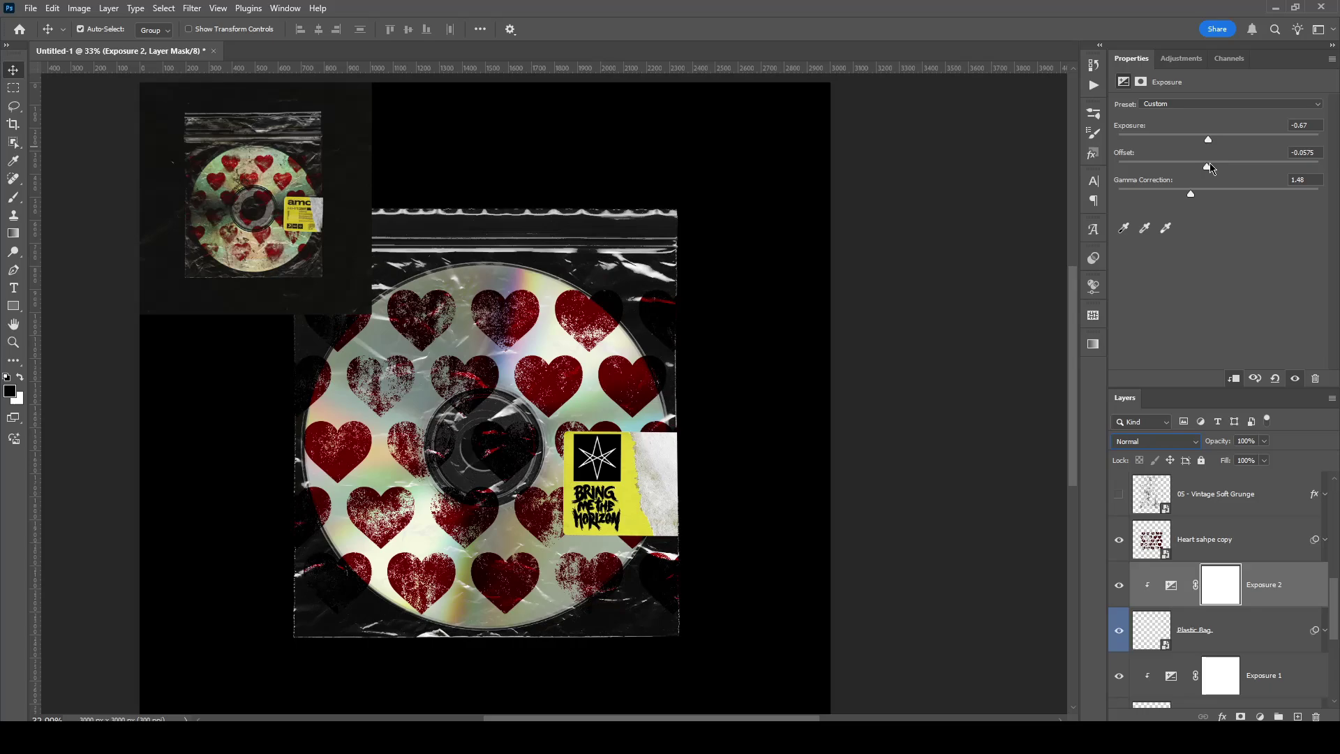
{"action": "left_click_drag", "start_coordinate": [1211, 168], "coordinate": [1216, 168]}
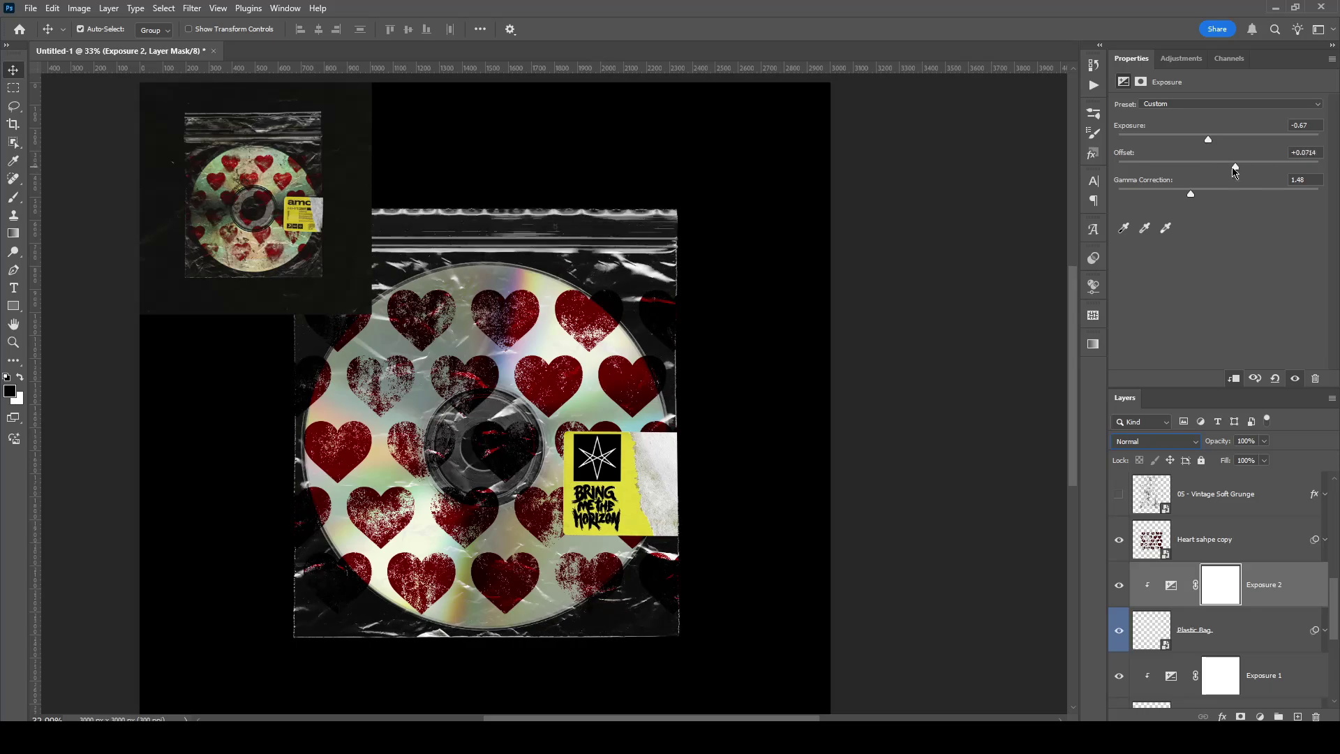
{"action": "left_click", "coordinate": [693, 257]}
Examine the worn hearts and the plastic bag's highlights up close and compare the whole design with the reference artwork.
{"action": "key", "text": "z"}
{"action": "mouse_move", "coordinate": [523, 257]}
{"action": "left_mouse_down"}
{"action": "mouse_move", "coordinate": [608, 275]}
{"action": "mouse_move", "coordinate": [530, 279]}
{"action": "left_mouse_up"}
{"action": "left_click", "coordinate": [513, 300]}
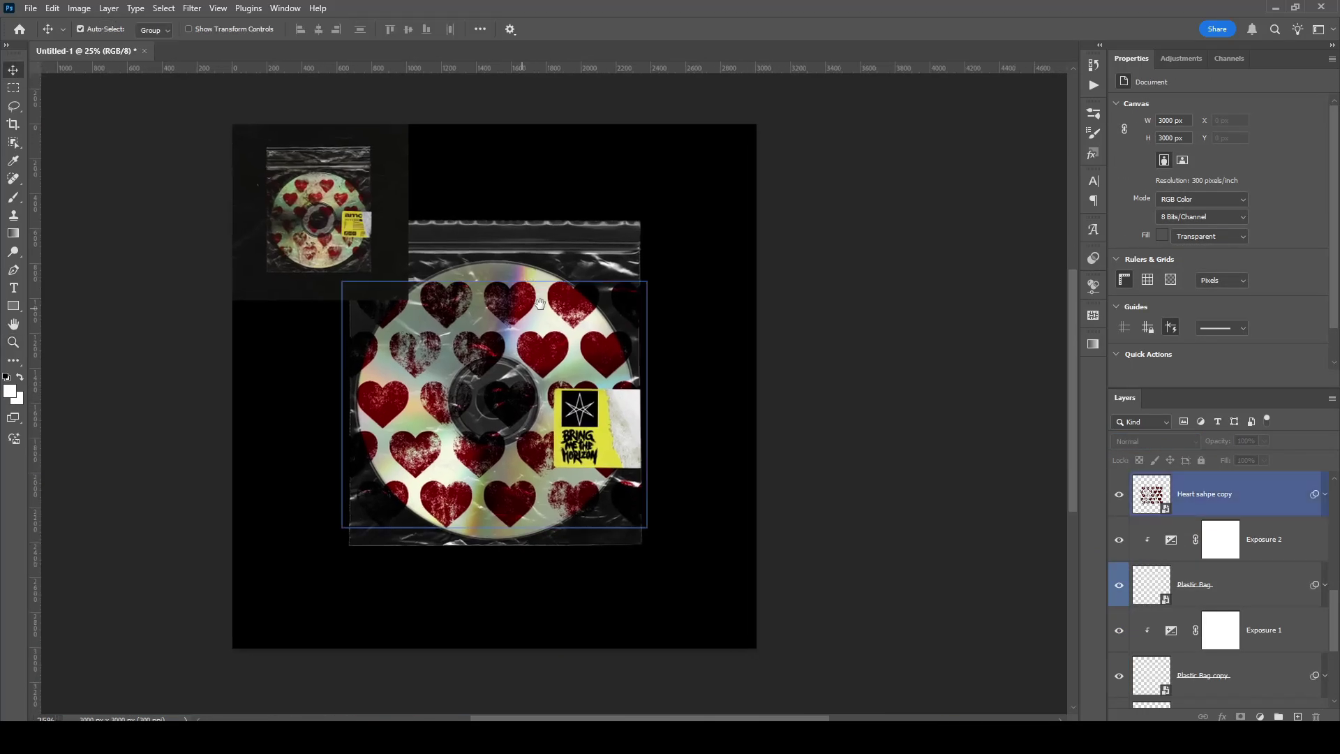
{"action": "left_click_drag", "start_coordinate": [482, 349], "coordinate": [512, 340]}
{"action": "left_click", "coordinate": [335, 419]}
{"action": "key", "text": "z"}
{"action": "left_click_drag", "start_coordinate": [414, 409], "coordinate": [484, 441]}
{"action": "key", "text": "z"}
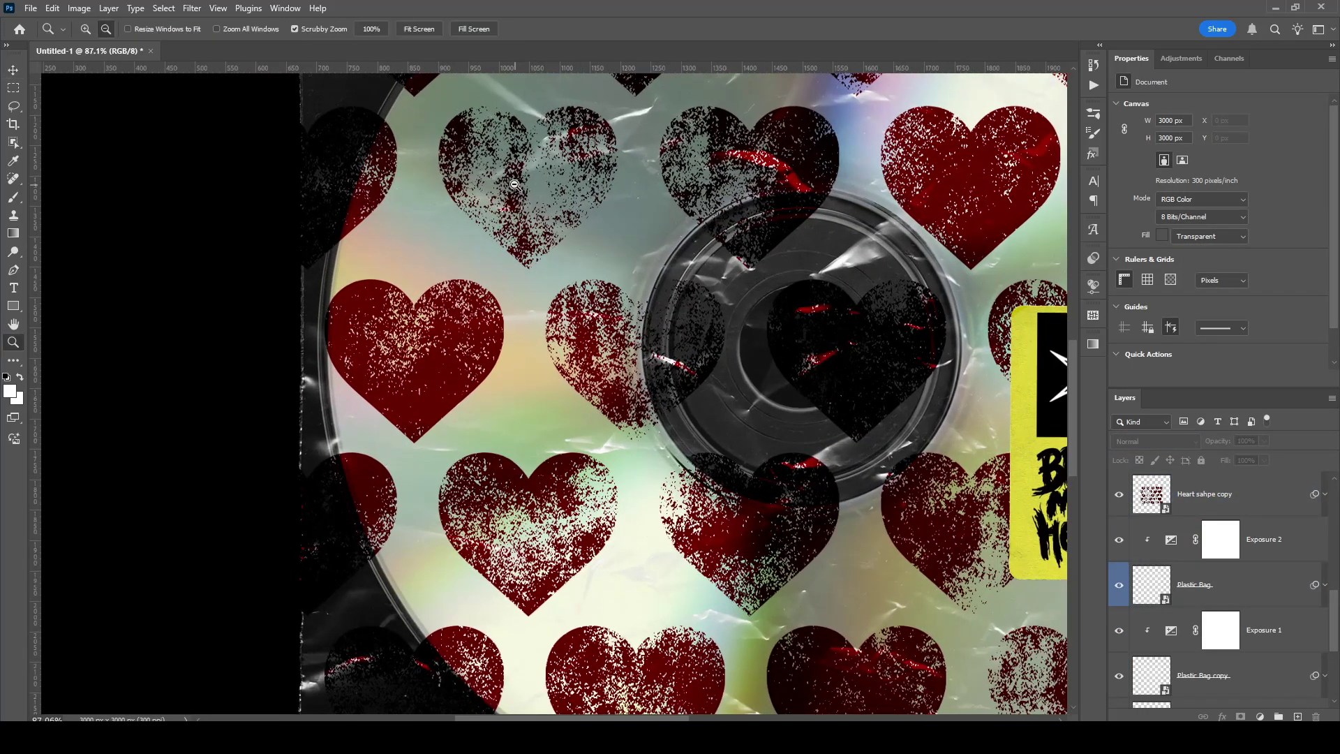
{"action": "left_click_drag", "start_coordinate": [525, 202], "coordinate": [509, 206]}
{"action": "key", "text": "z"}
{"action": "left_click_drag", "start_coordinate": [527, 391], "coordinate": [453, 388]}
{"action": "left_click_drag", "start_coordinate": [577, 330], "coordinate": [627, 362]}
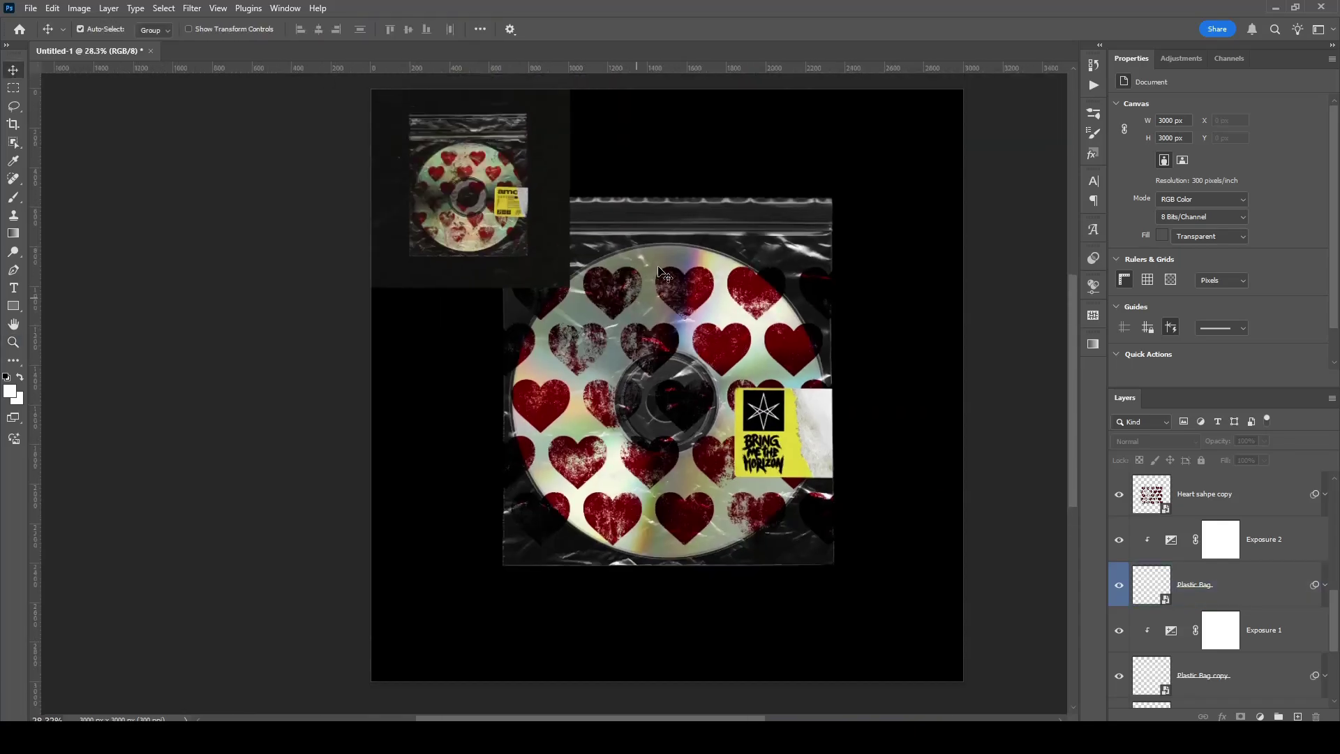
Apply an Exposure adjustment to the white-corner-shredded layer with exposure -0.82, offset +0.3103 and gamma correction 2.34.
{"action": "key", "text": "z"}
{"action": "left_click_drag", "start_coordinate": [682, 249], "coordinate": [710, 276]}
{"action": "left_click_drag", "start_coordinate": [863, 483], "coordinate": [846, 432]}
{"action": "key", "text": "z"}
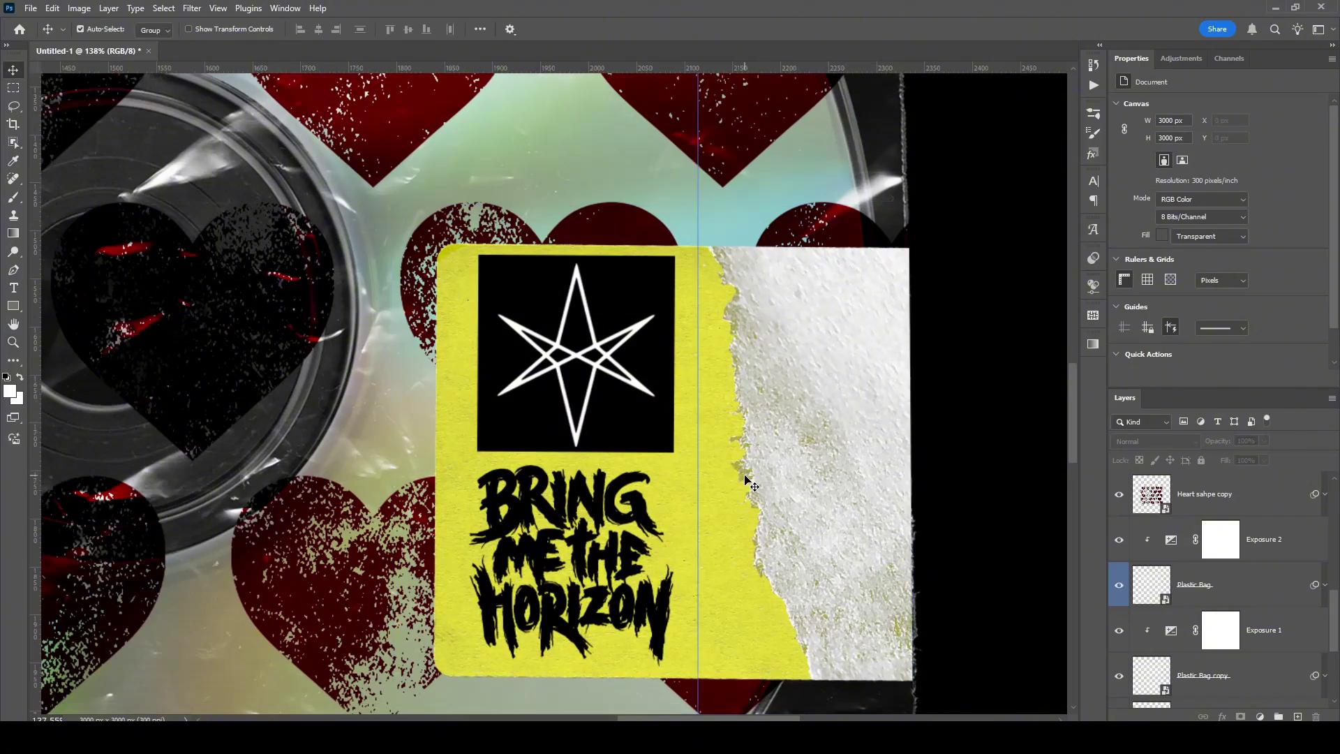
{"action": "left_click", "coordinate": [726, 416]}
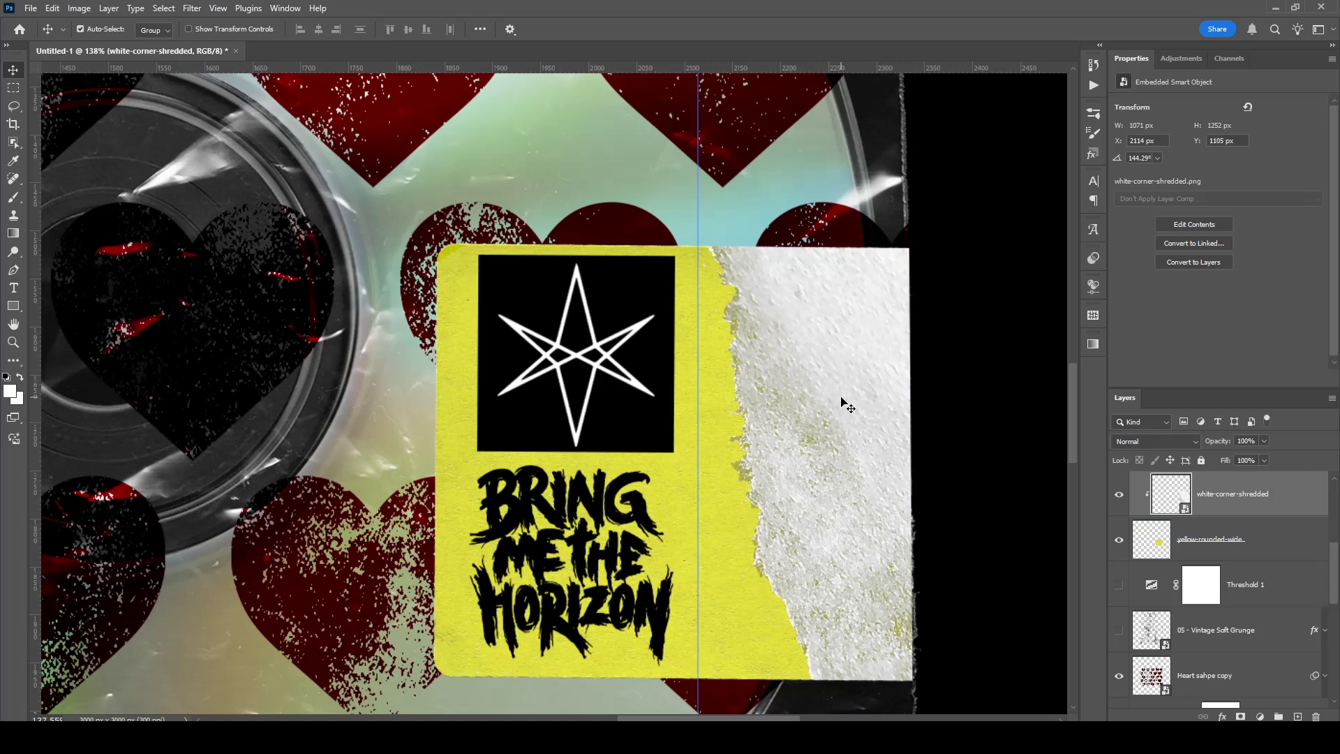
{"action": "scroll", "coordinate": [846, 404], "scroll_direction": "up", "scroll_amount": 1}
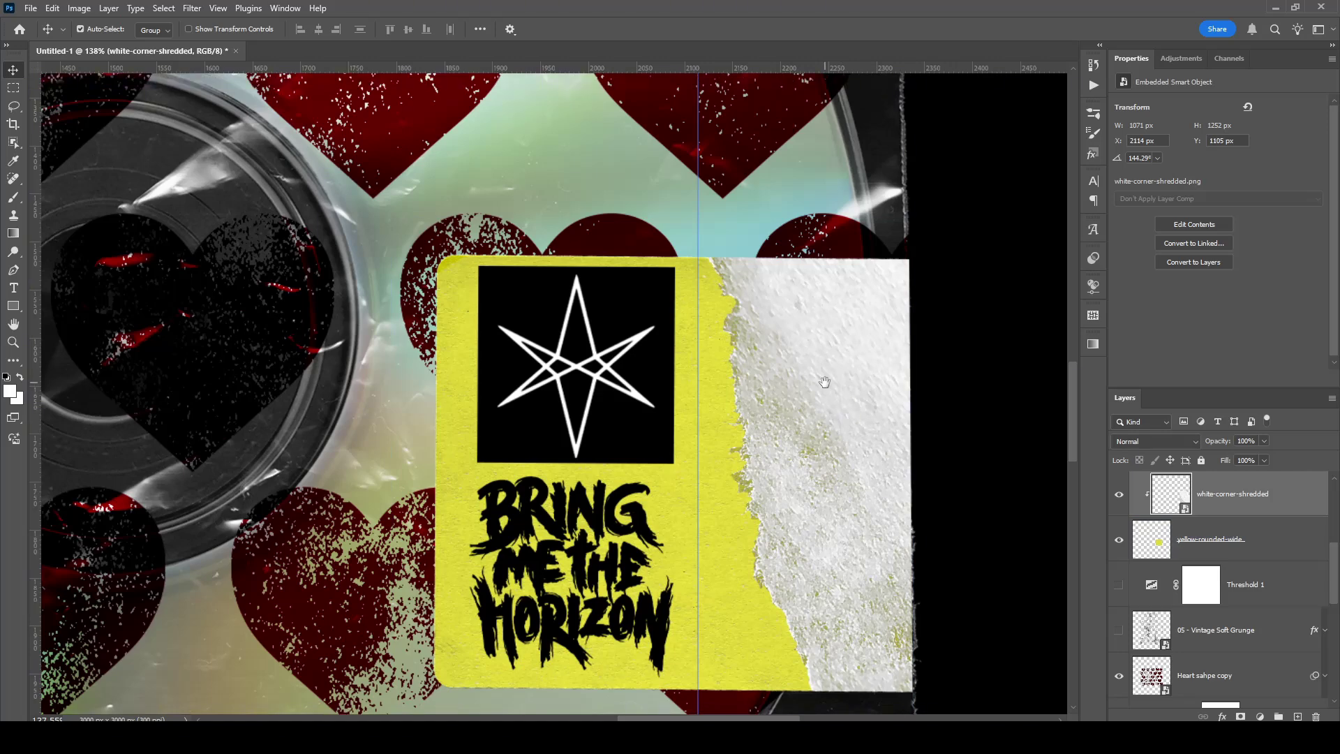
{"action": "left_click_drag", "start_coordinate": [825, 381], "coordinate": [718, 335]}
{"action": "left_click", "coordinate": [78, 7]}
{"action": "mouse_move", "coordinate": [102, 46]}
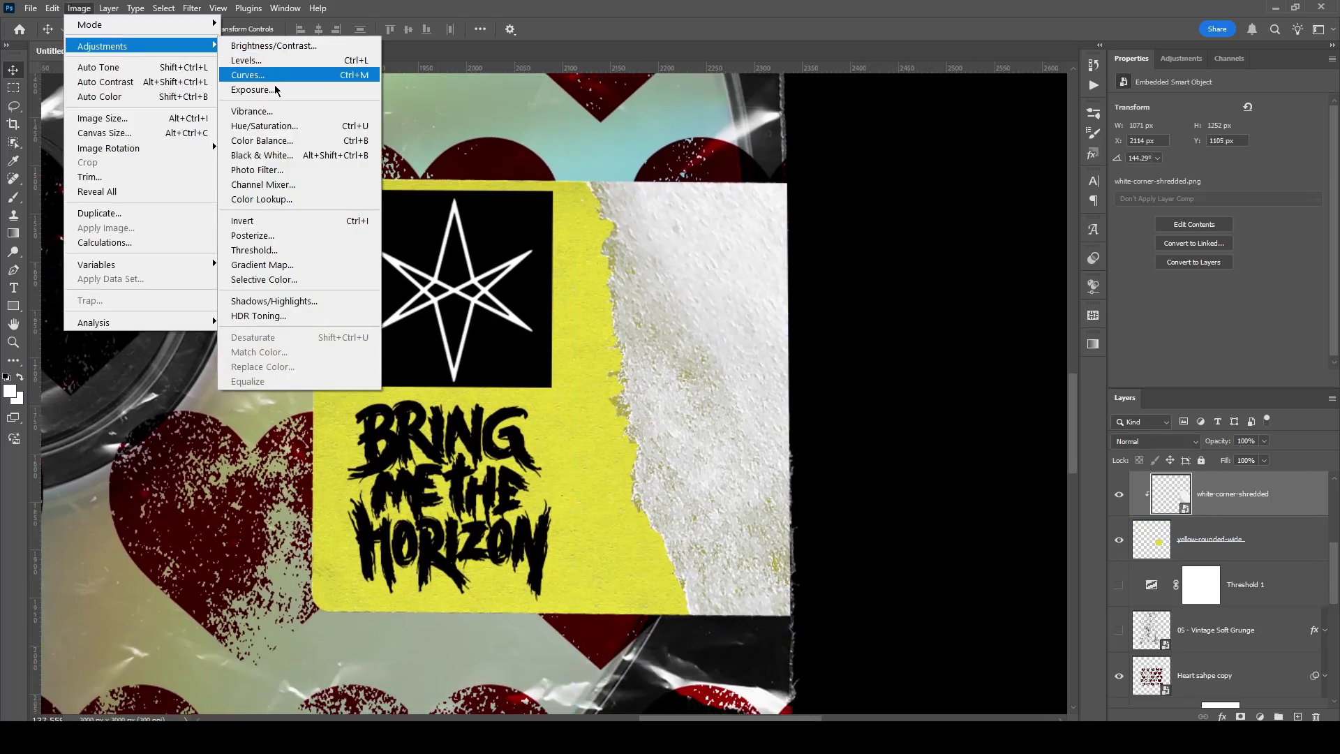
{"action": "left_click", "coordinate": [253, 89]}
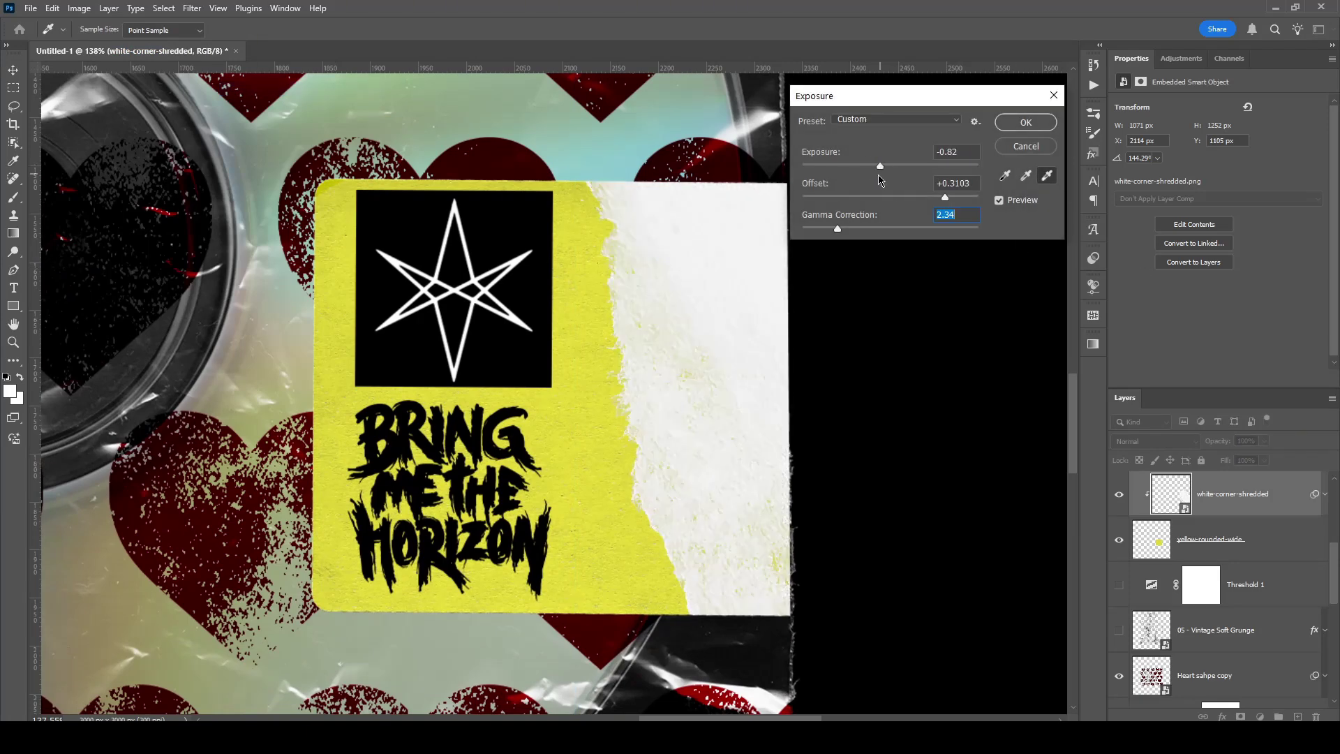
{"action": "left_click", "coordinate": [1043, 124]}
{"action": "left_click", "coordinate": [590, 438]}
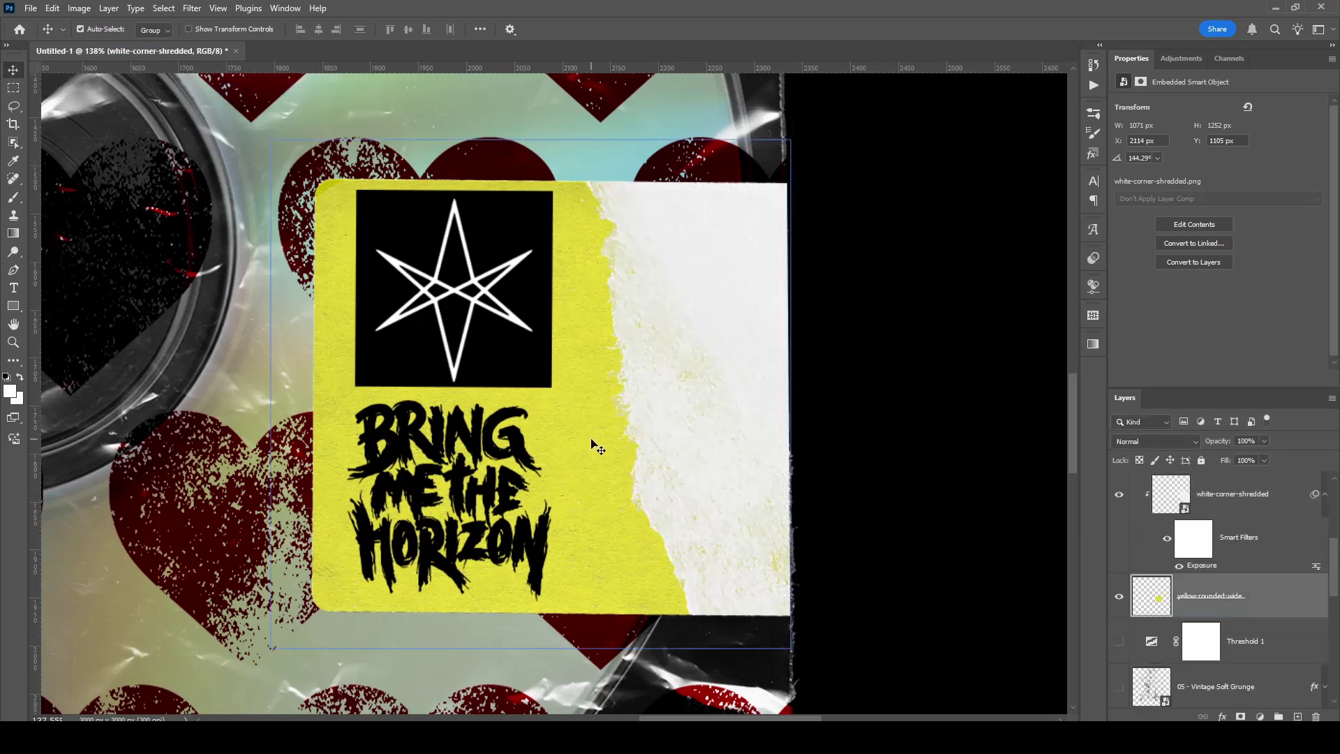
{"action": "left_click", "coordinate": [1325, 494]}
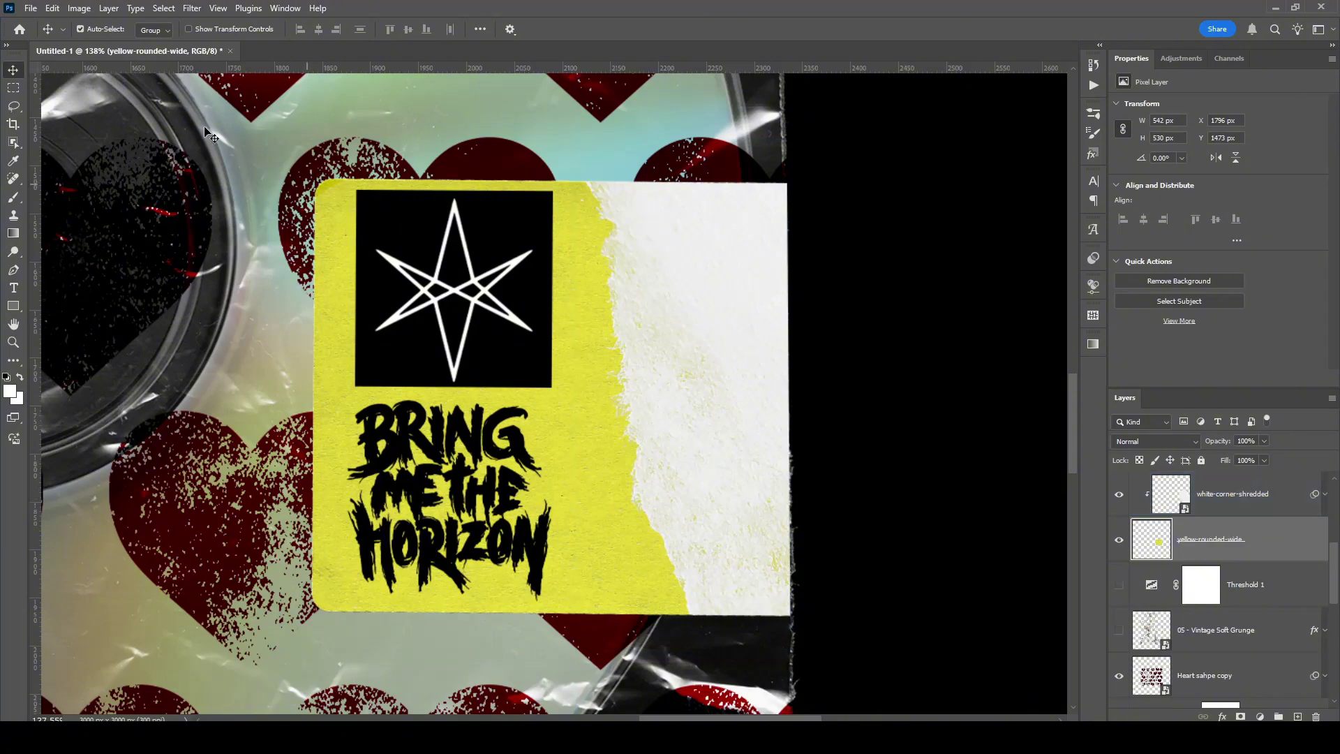
Move the reference artwork to the canvas's upper-right corner, compare its grunge details with the design, and hide it.
{"action": "left_click_drag", "start_coordinate": [719, 432], "coordinate": [525, 254]}
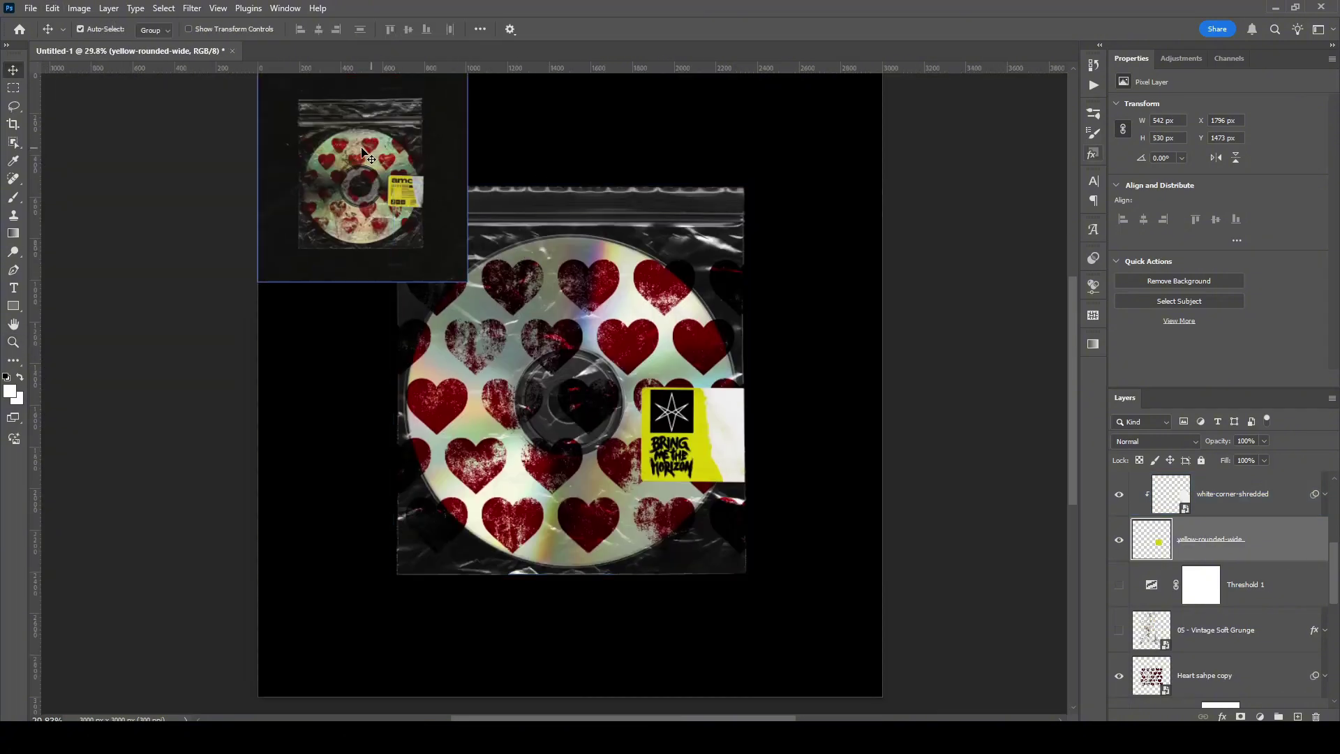
{"action": "left_click_drag", "start_coordinate": [362, 149], "coordinate": [967, 190]}
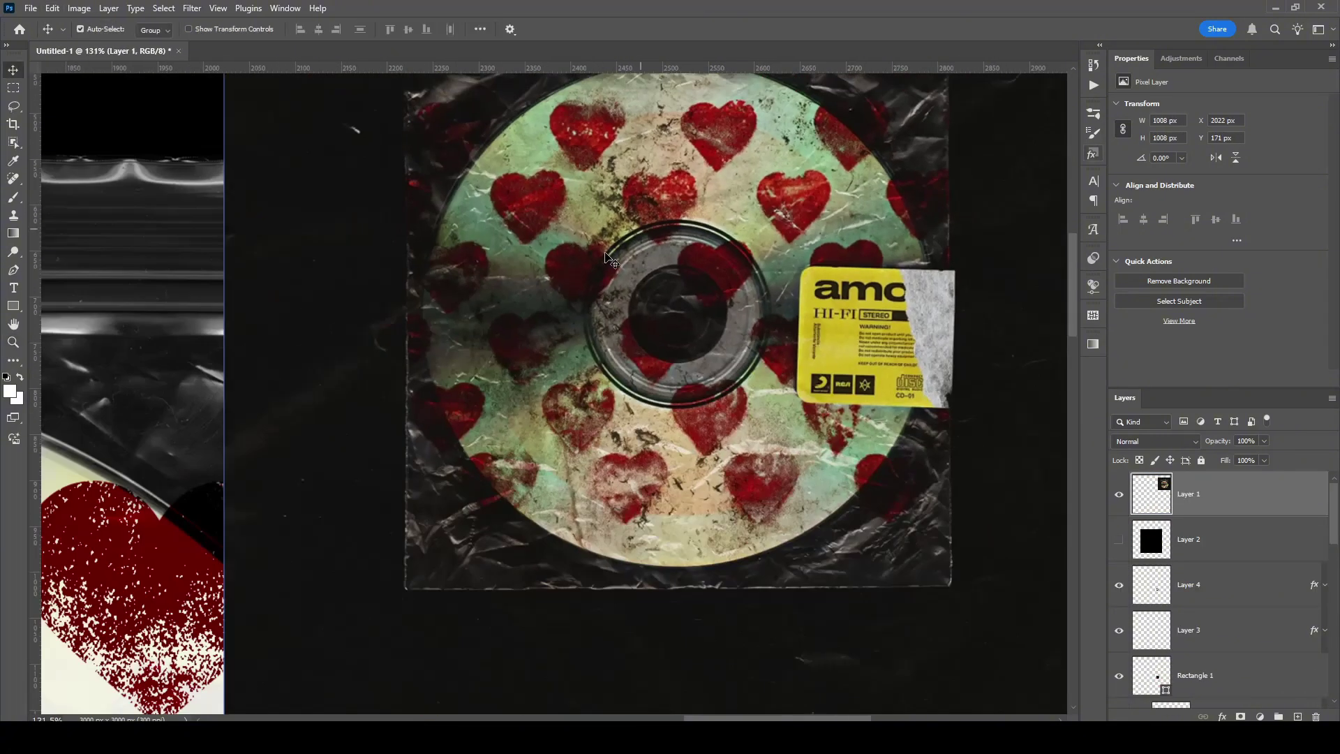
{"action": "left_click_drag", "start_coordinate": [529, 439], "coordinate": [479, 620]}
{"action": "left_click_drag", "start_coordinate": [746, 254], "coordinate": [524, 391]}
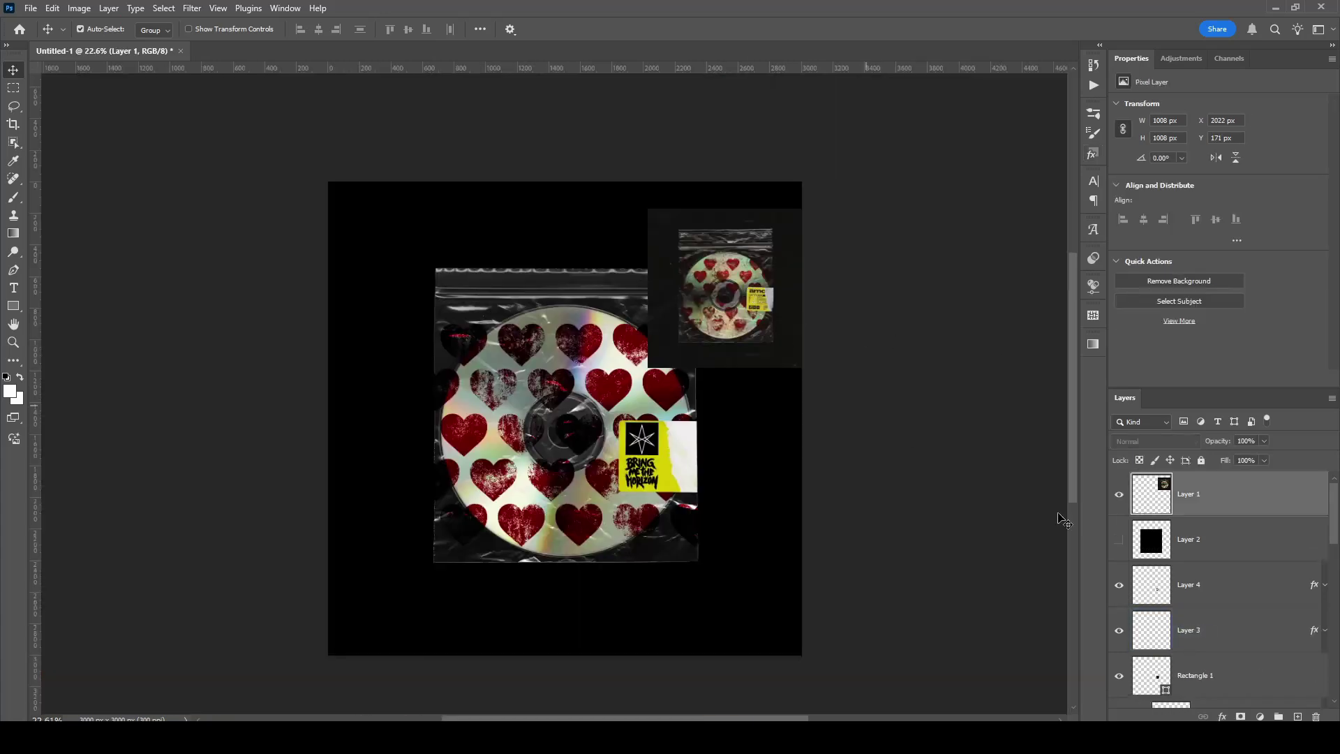
{"action": "left_click", "coordinate": [1119, 494]}
Scale the blkmarket_texture_11 image to 1686 × 2529 px over the bag and place its layer directly below Layer 2.
{"action": "left_click_drag", "start_coordinate": [565, 454], "coordinate": [626, 420]}
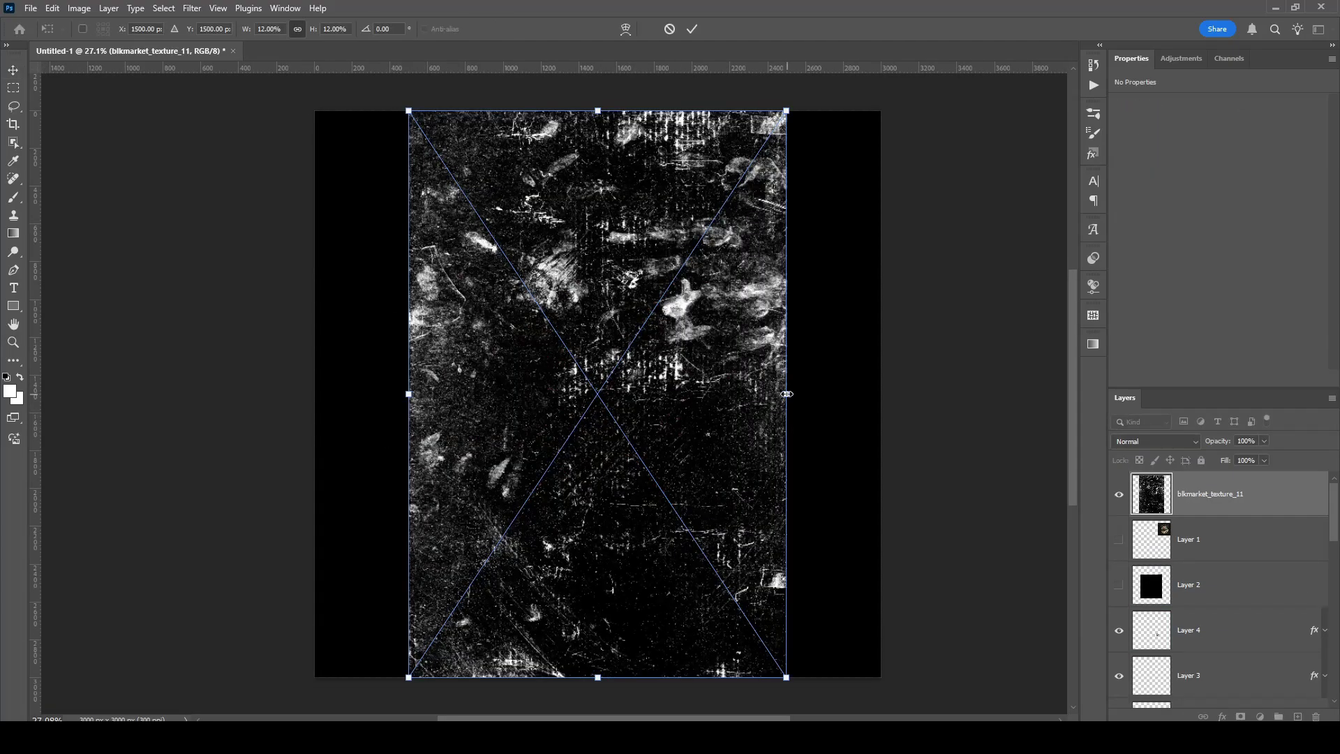
{"action": "left_click_drag", "start_coordinate": [787, 394], "coordinate": [755, 394]}
{"action": "left_click_drag", "start_coordinate": [567, 355], "coordinate": [582, 404]}
{"action": "left_click", "coordinate": [693, 29]}
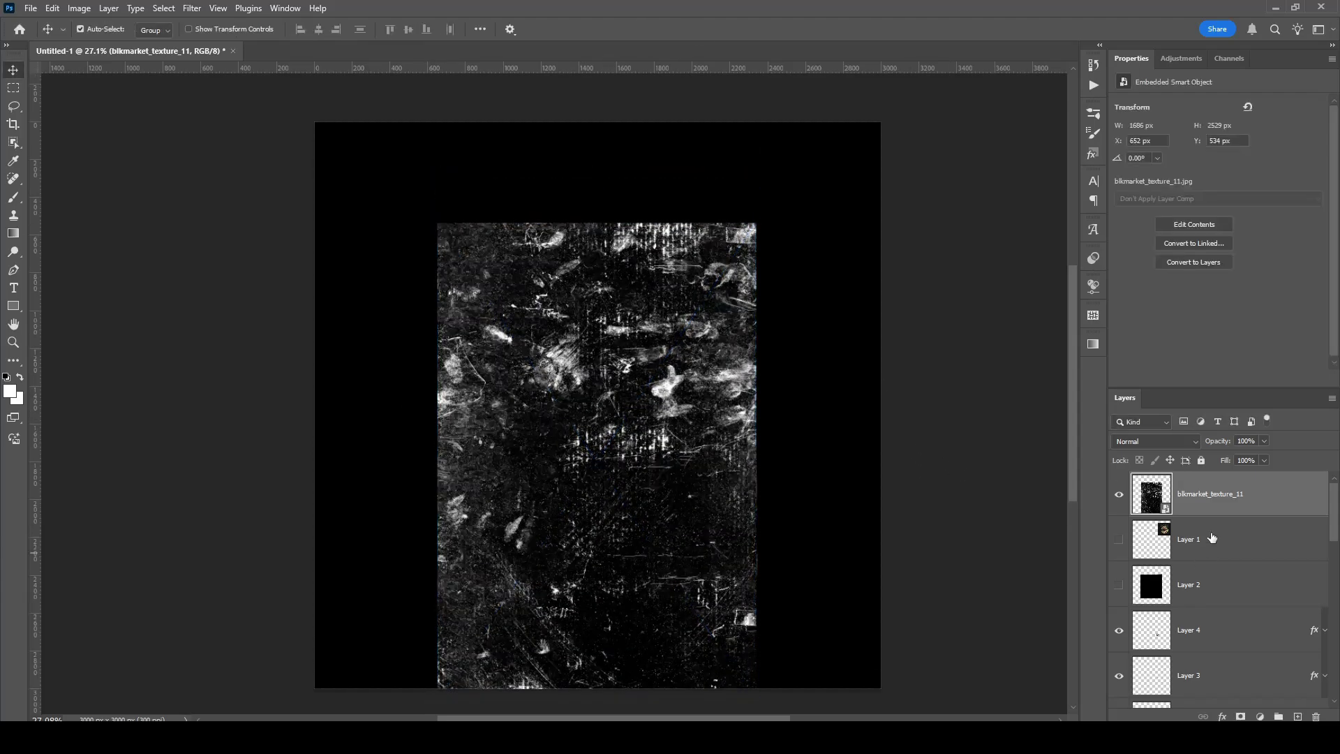
{"action": "left_click_drag", "start_coordinate": [1194, 513], "coordinate": [1195, 604]}
Hide the dark areas of blkmarket_texture_11 with Blend If, splitting the current layer's black point at 97 / 129.
{"action": "left_click_drag", "start_coordinate": [618, 357], "coordinate": [770, 374]}
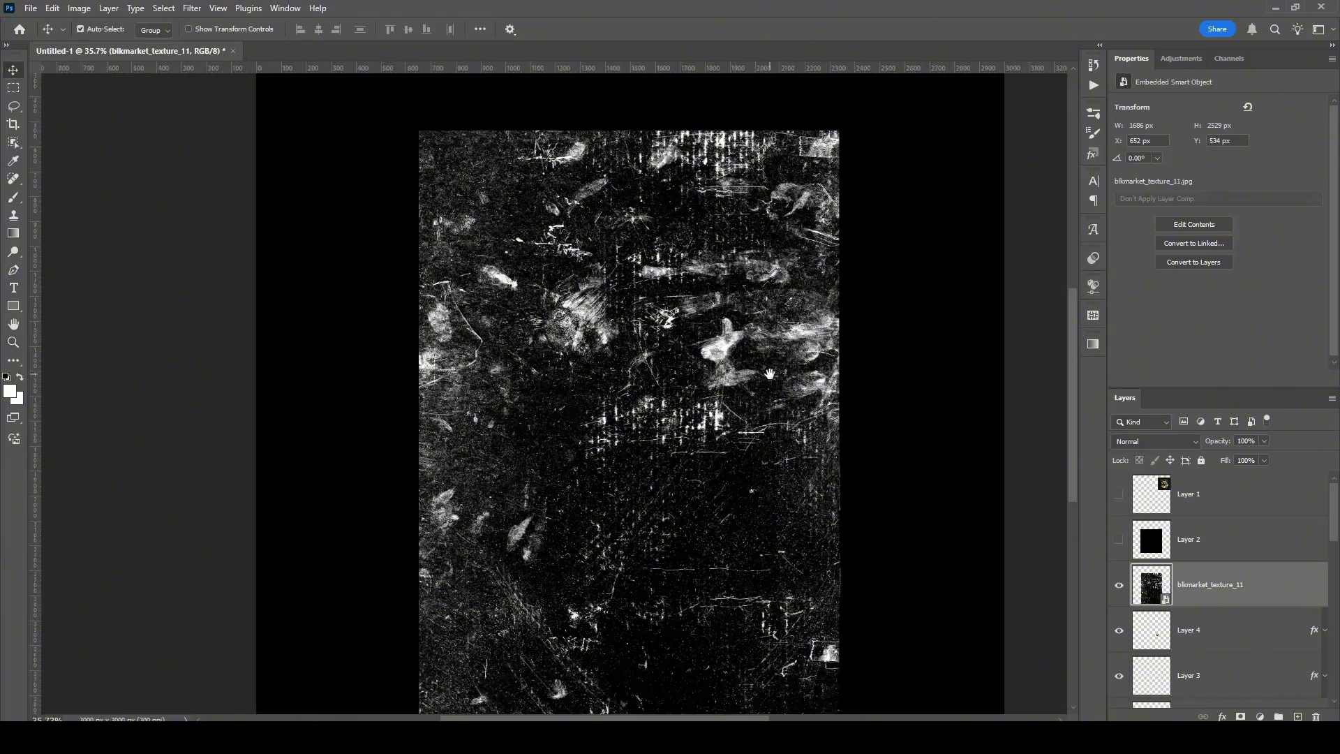
{"action": "double_click", "coordinate": [1265, 587]}
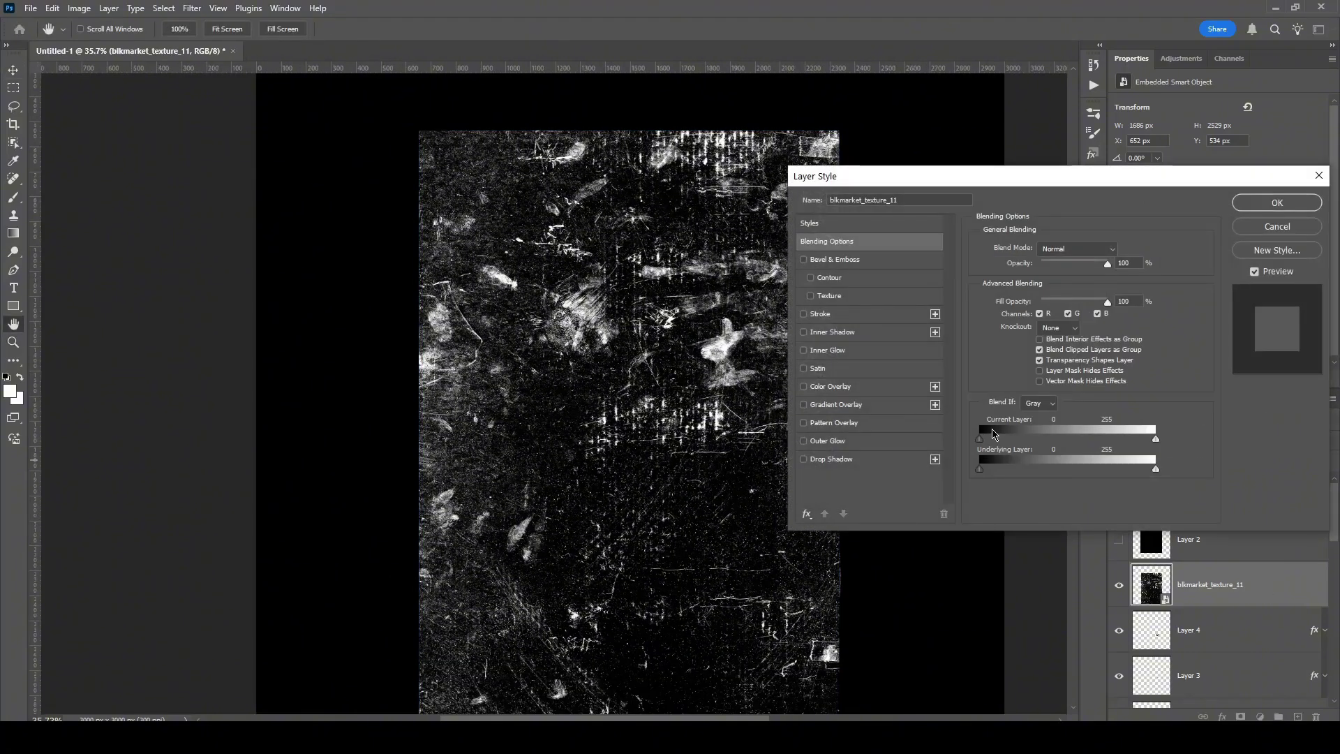
{"action": "left_click_drag", "start_coordinate": [983, 445], "coordinate": [1047, 451]}
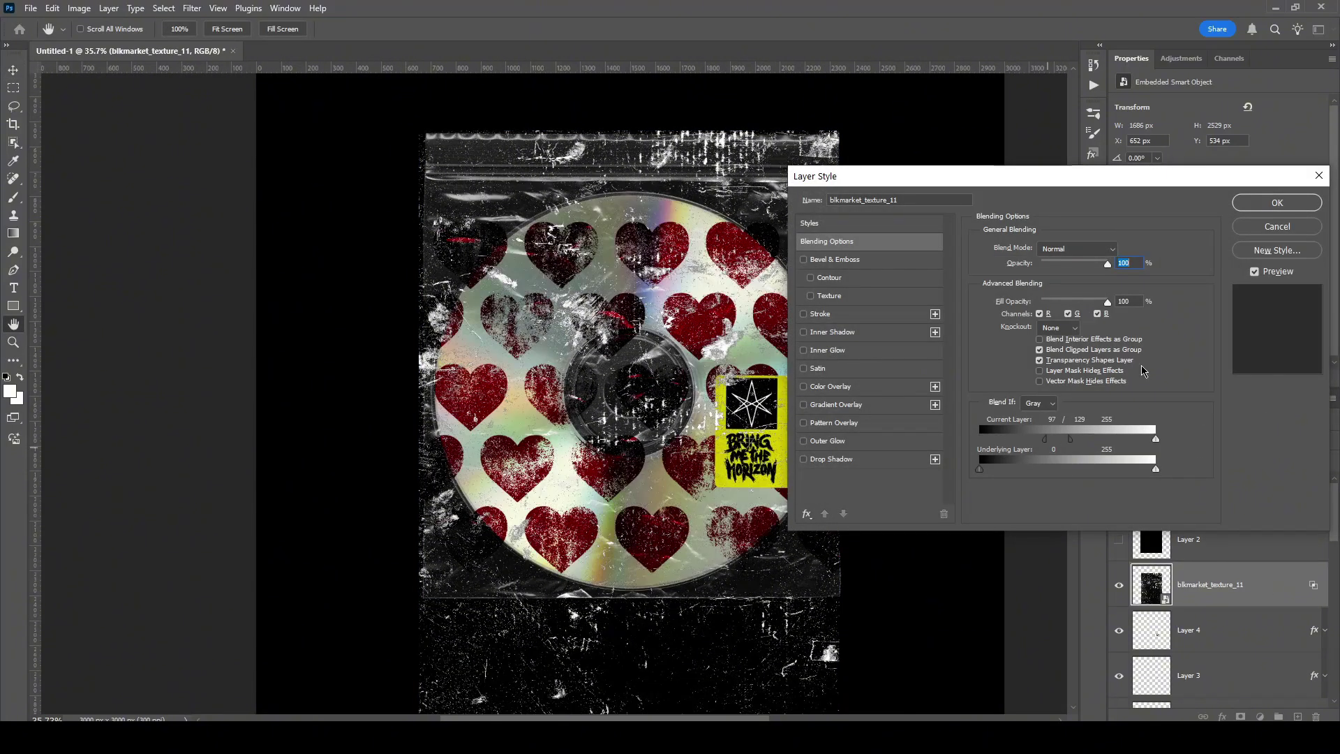
{"action": "left_click", "coordinate": [1250, 208]}
Add a Color Overlay to blkmarket_texture_11 in a dark brown close to #211a12.
{"action": "double_click", "coordinate": [1279, 594]}
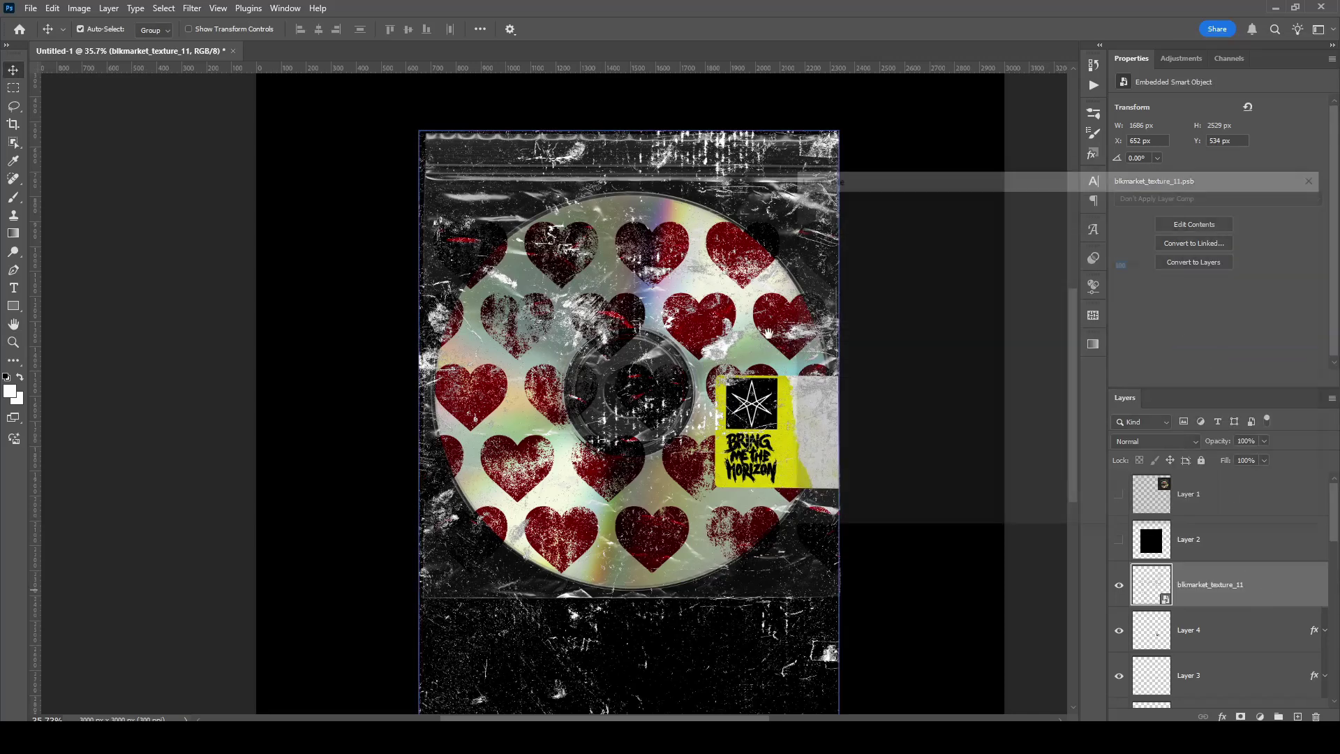
{"action": "left_click", "coordinate": [1120, 250]}
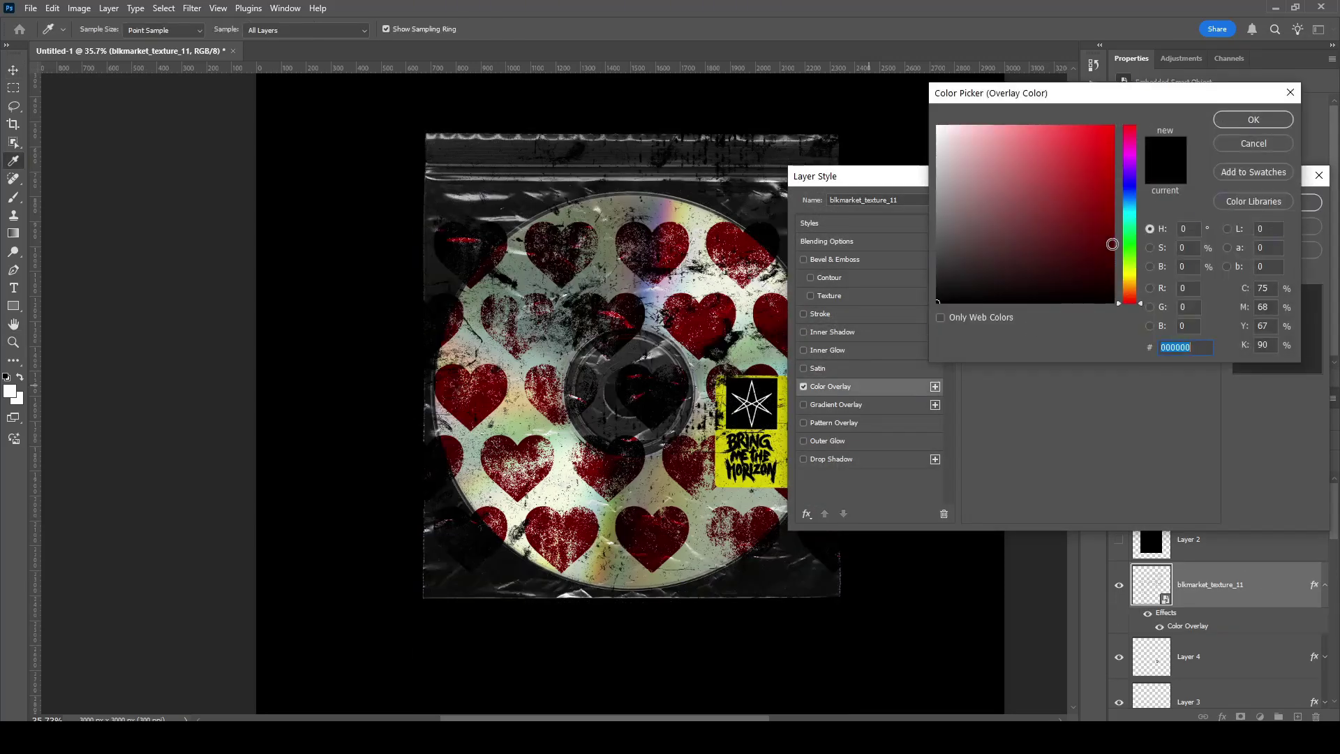
{"action": "left_click", "coordinate": [1125, 286]}
{"action": "left_click", "coordinate": [1093, 277]}
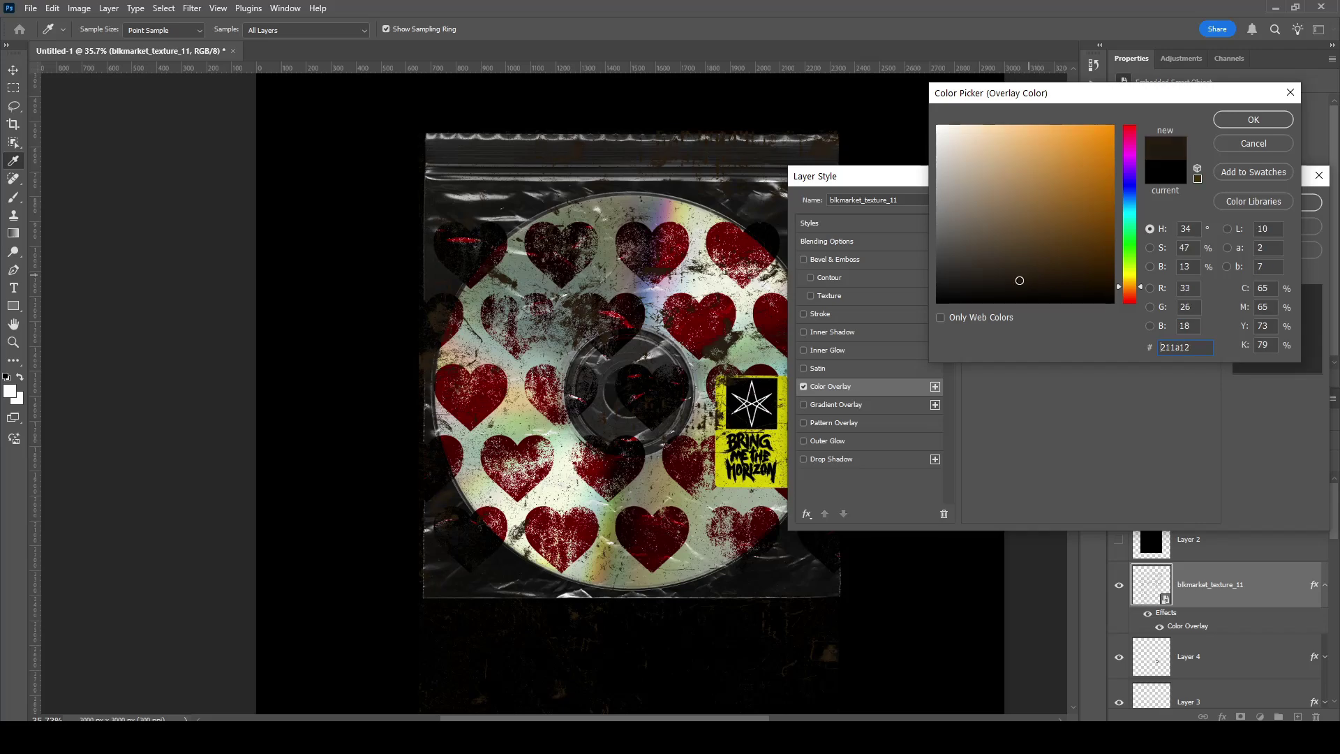
{"action": "left_click_drag", "start_coordinate": [1012, 274], "coordinate": [1011, 279]}
{"action": "left_click", "coordinate": [1227, 126]}
{"action": "left_click", "coordinate": [1269, 201]}
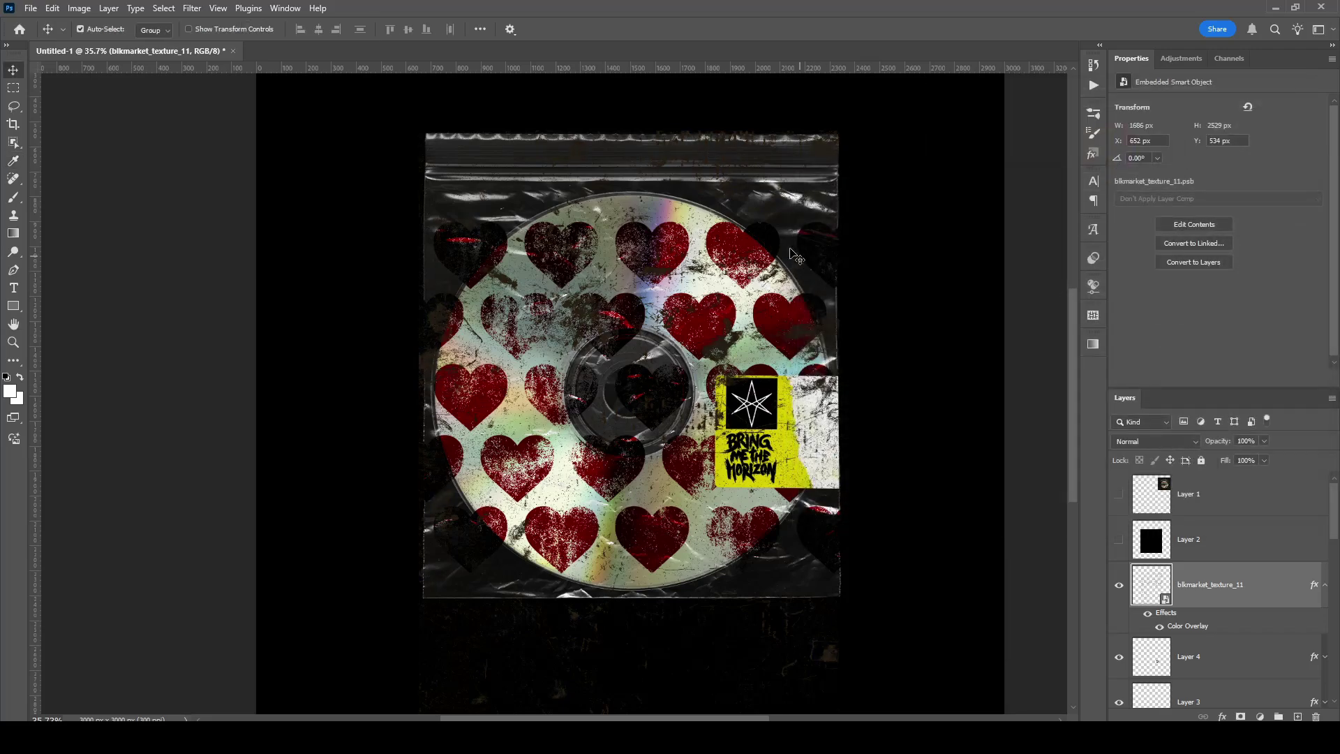
Flip the grunge texture vertically and horizontally and reposition it over the bag at X 657 px, Y 341 px.
{"action": "key", "text": "z"}
{"action": "left_click_drag", "start_coordinate": [705, 314], "coordinate": [770, 325]}
{"action": "key", "text": "ctrl+0"}
{"action": "key", "text": "ctrl+t"}
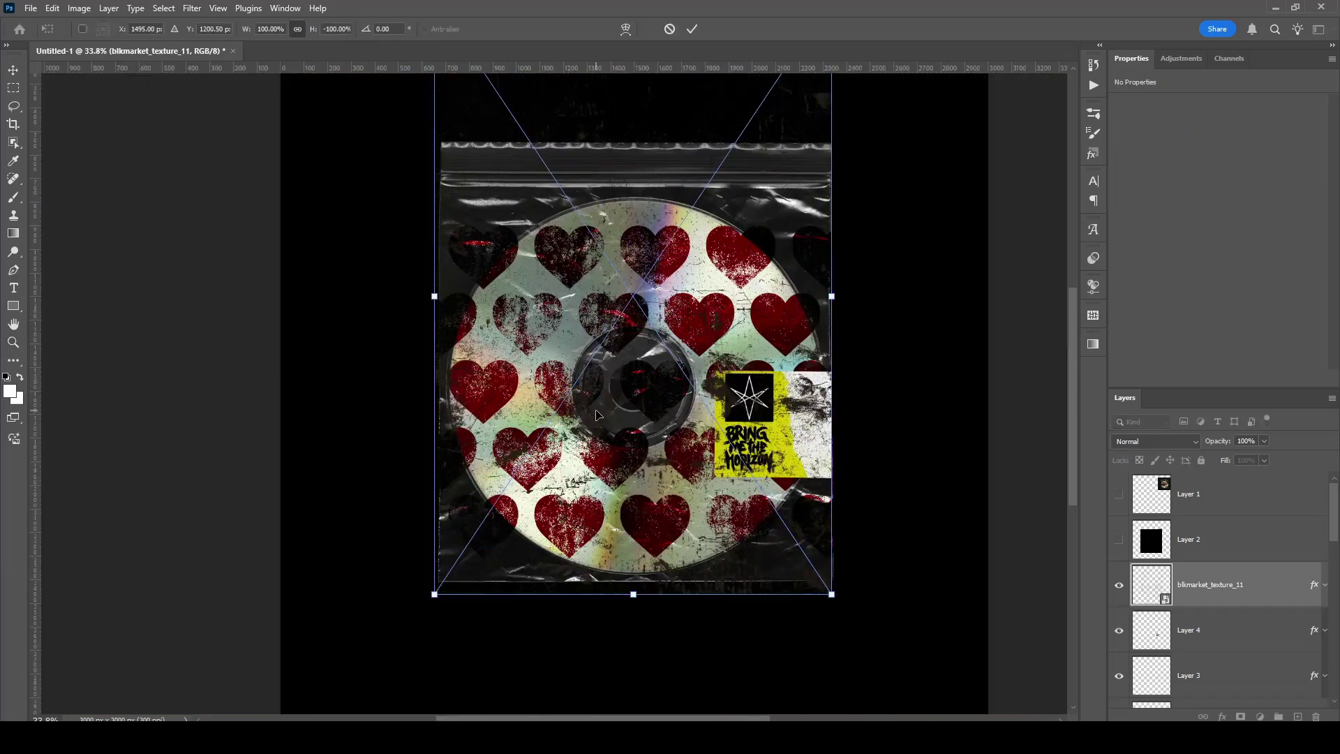
{"action": "right_click", "coordinate": [599, 412]}
{"action": "left_click", "coordinate": [622, 662]}
{"action": "left_click_drag", "start_coordinate": [616, 481], "coordinate": [619, 577]}
{"action": "key", "text": "Return"}
Move the blkmarket_texture_11 layer below the yellow-rounded-wide layer so the sticker sits above the grunge.
{"action": "left_click", "coordinate": [1241, 545]}
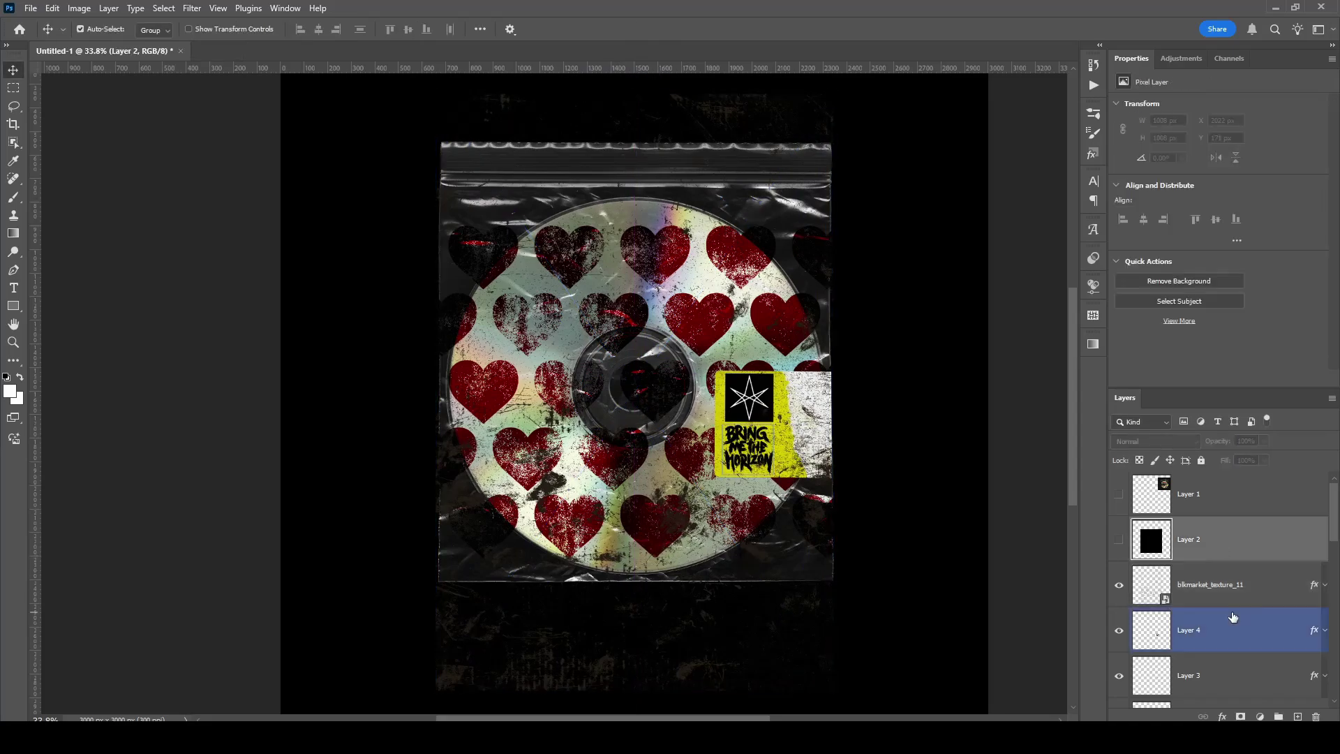
{"action": "left_click", "coordinate": [1221, 589]}
{"action": "scroll", "coordinate": [1197, 569], "scroll_direction": "down", "scroll_amount": 2}
{"action": "left_click_drag", "start_coordinate": [1189, 510], "coordinate": [1198, 651]}
{"action": "scroll", "coordinate": [1194, 628], "scroll_direction": "down", "scroll_amount": 2}
{"action": "left_click_drag", "start_coordinate": [1189, 550], "coordinate": [1188, 653]}
{"action": "left_click_drag", "start_coordinate": [746, 419], "coordinate": [715, 402]}
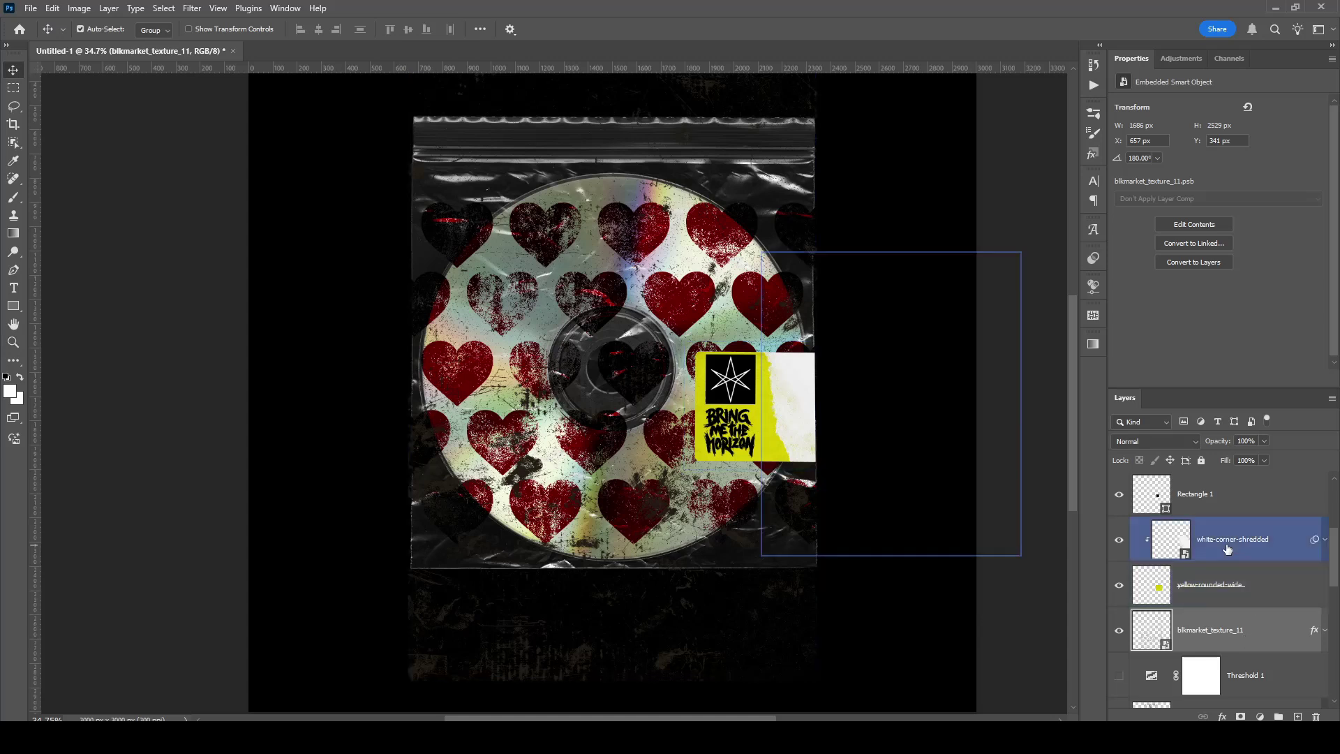
Move the hidden Layer 2 down the stack to directly above blkmarket_texture_11.
{"action": "scroll", "coordinate": [1226, 544], "scroll_direction": "up", "scroll_amount": 3}
{"action": "left_click", "coordinate": [1216, 503]}
{"action": "scroll", "coordinate": [1204, 504], "scroll_direction": "down", "scroll_amount": 1}
{"action": "scroll", "coordinate": [1208, 517], "scroll_direction": "up", "scroll_amount": 2}
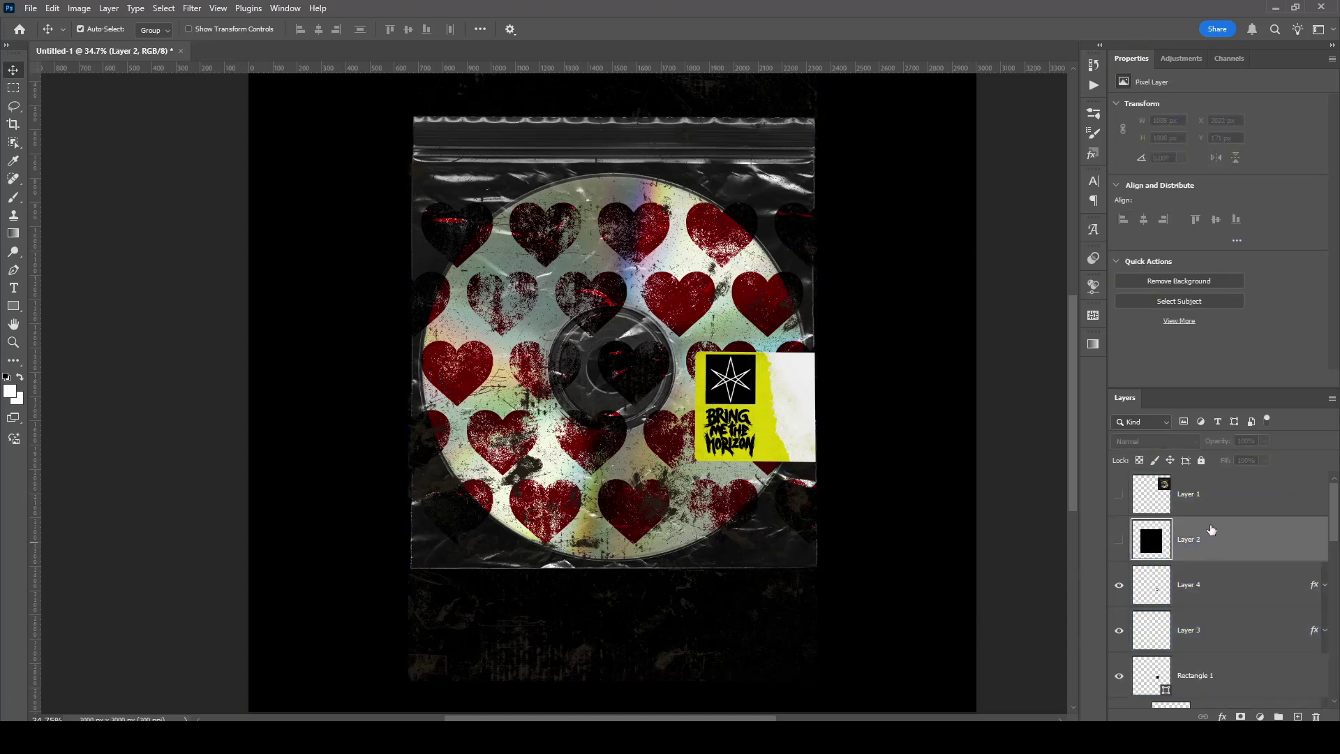
{"action": "scroll", "coordinate": [1195, 601], "scroll_direction": "down", "scroll_amount": 2}
{"action": "left_click_drag", "start_coordinate": [1212, 534], "coordinate": [1197, 695]}
{"action": "scroll", "coordinate": [1207, 629], "scroll_direction": "down", "scroll_amount": 2}
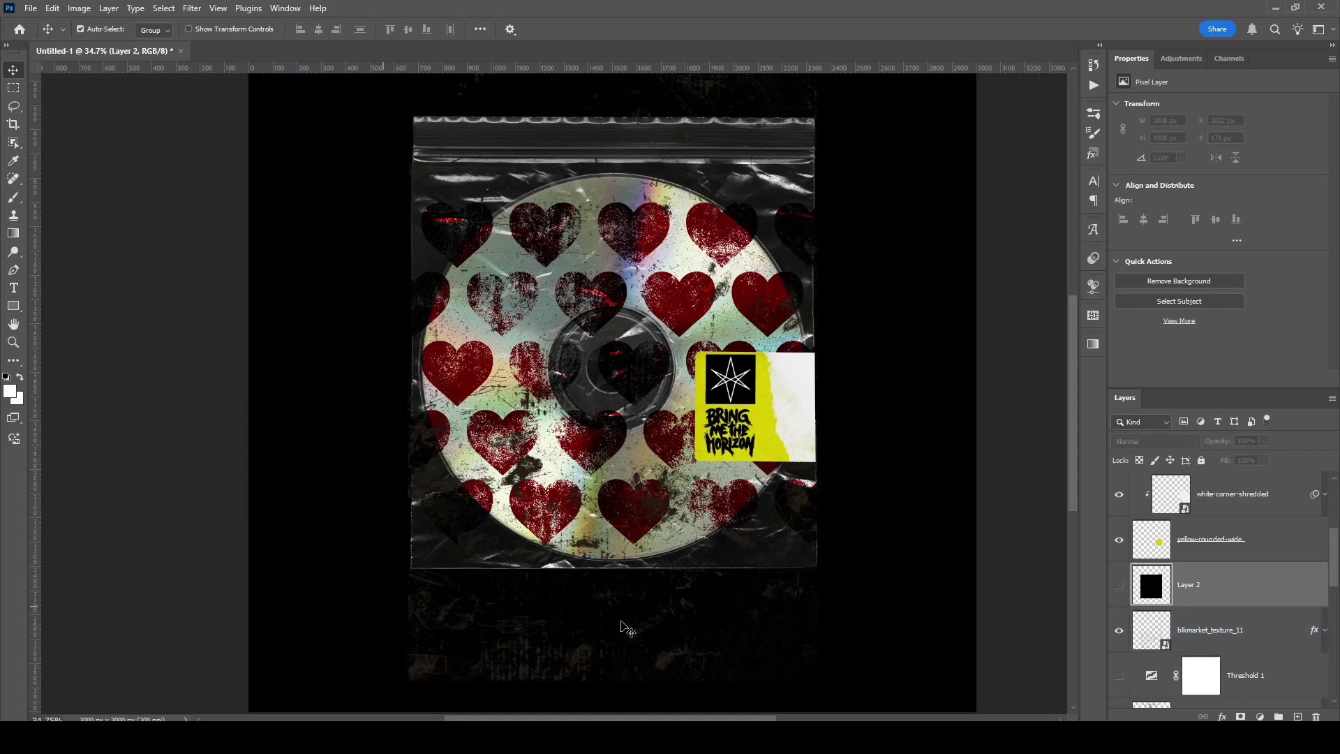
Duplicate blkmarket_texture_11, flip the copy vertically and move it up to Y -89 px.
{"action": "scroll", "coordinate": [903, 350], "scroll_direction": "down", "scroll_amount": 3}
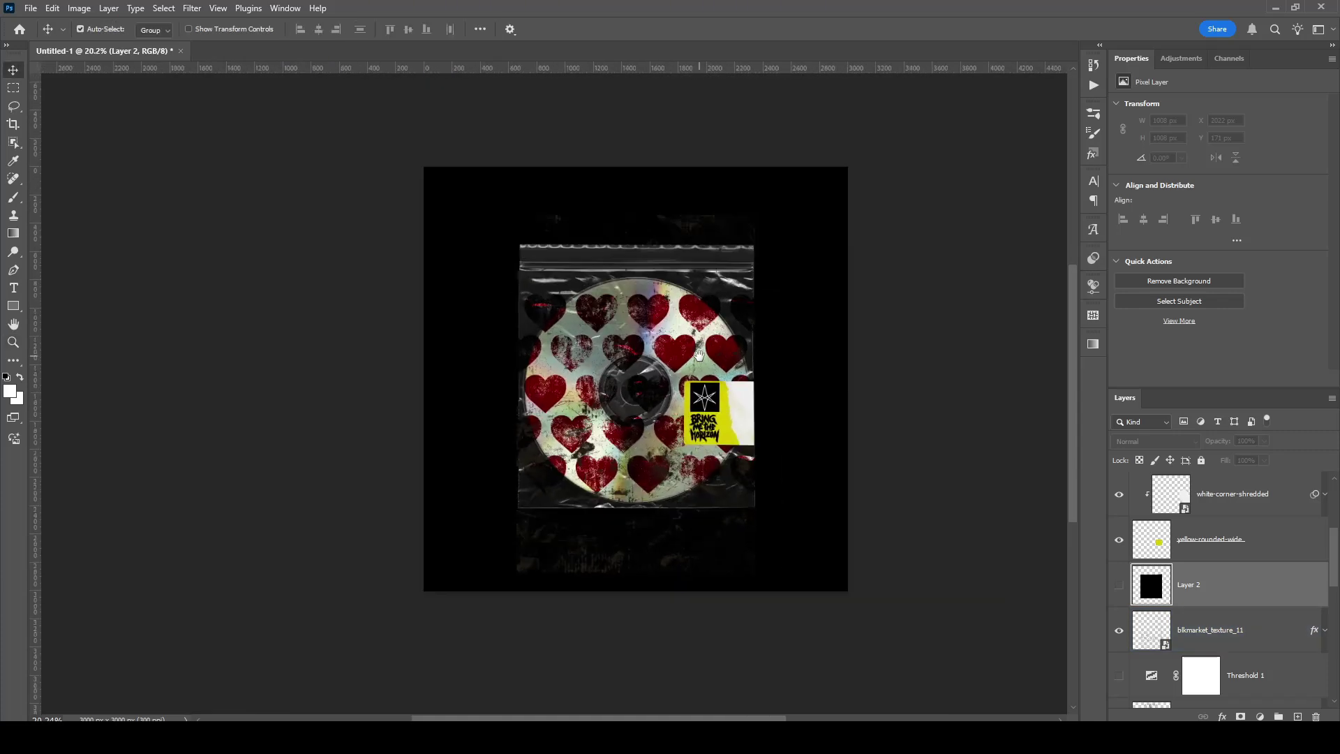
{"action": "left_click", "coordinate": [741, 356]}
{"action": "left_click_drag", "start_coordinate": [716, 344], "coordinate": [758, 344]}
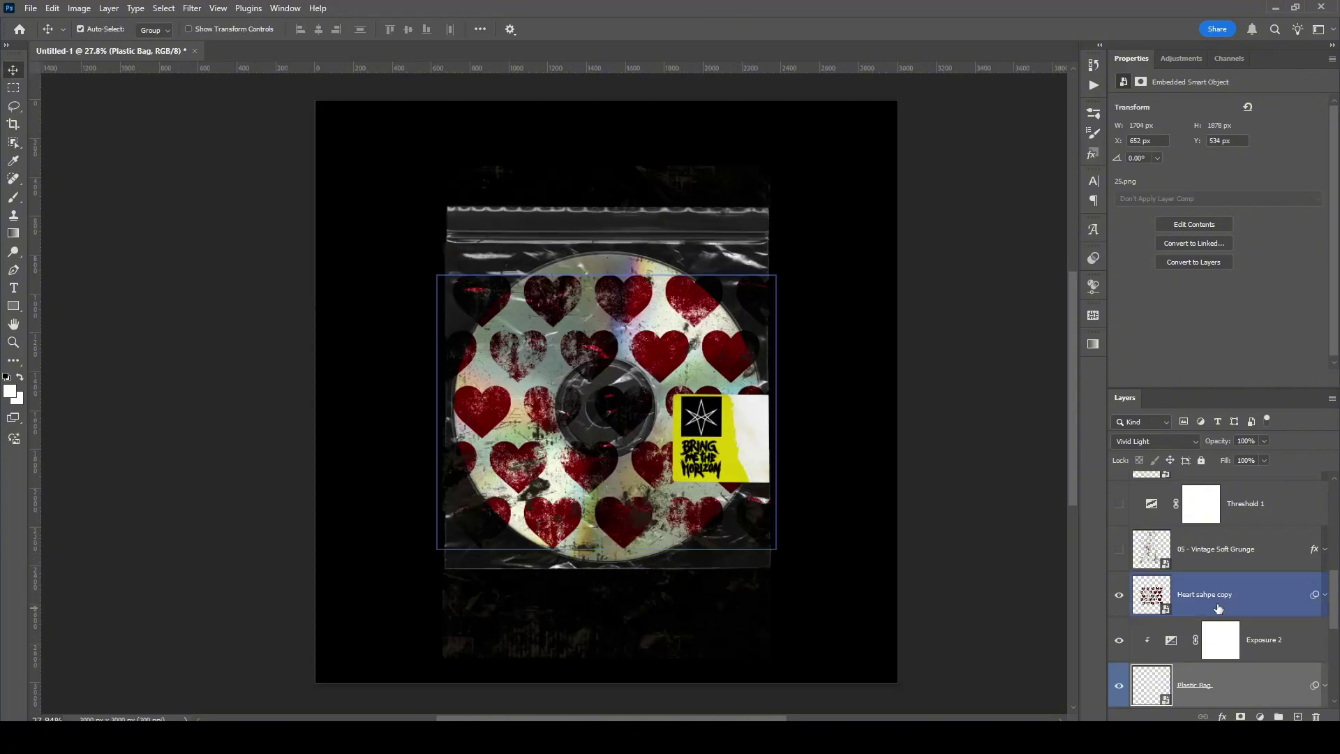
{"action": "scroll", "coordinate": [1232, 624], "scroll_direction": "down", "scroll_amount": 2}
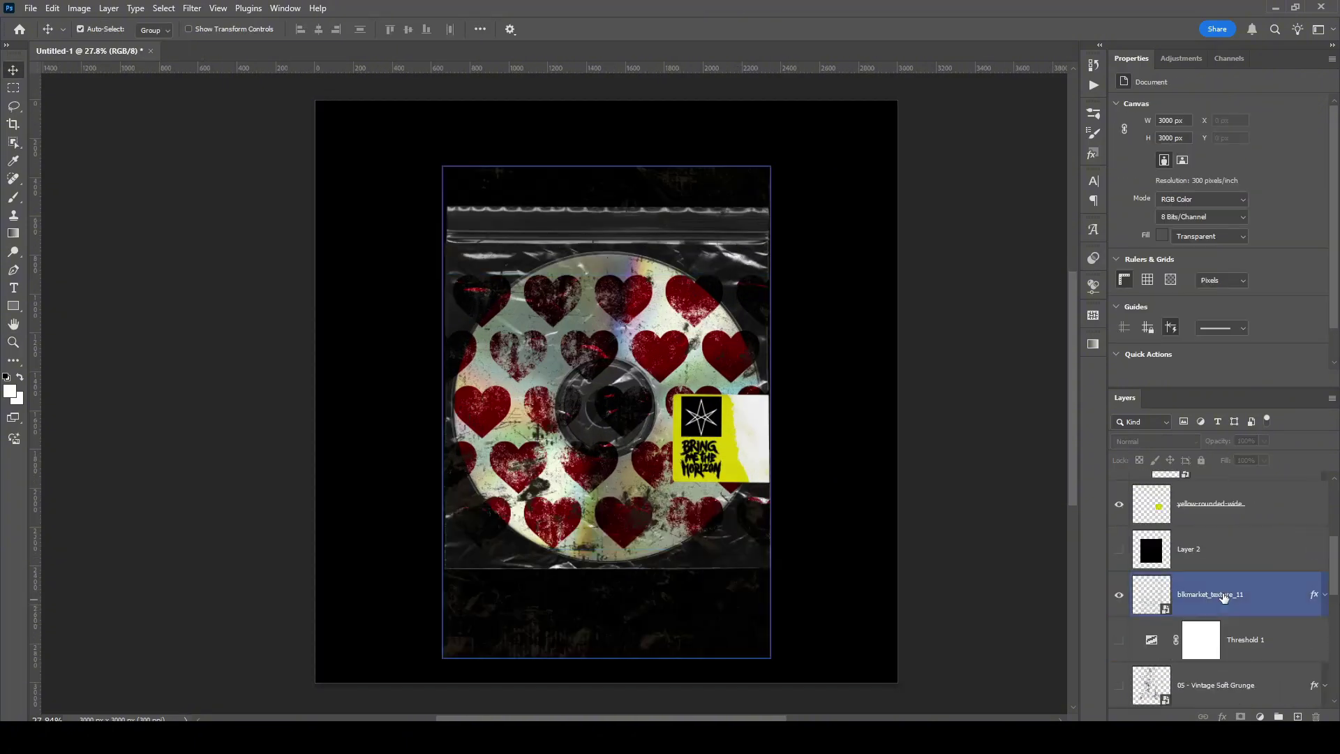
{"action": "left_click", "coordinate": [1224, 597]}
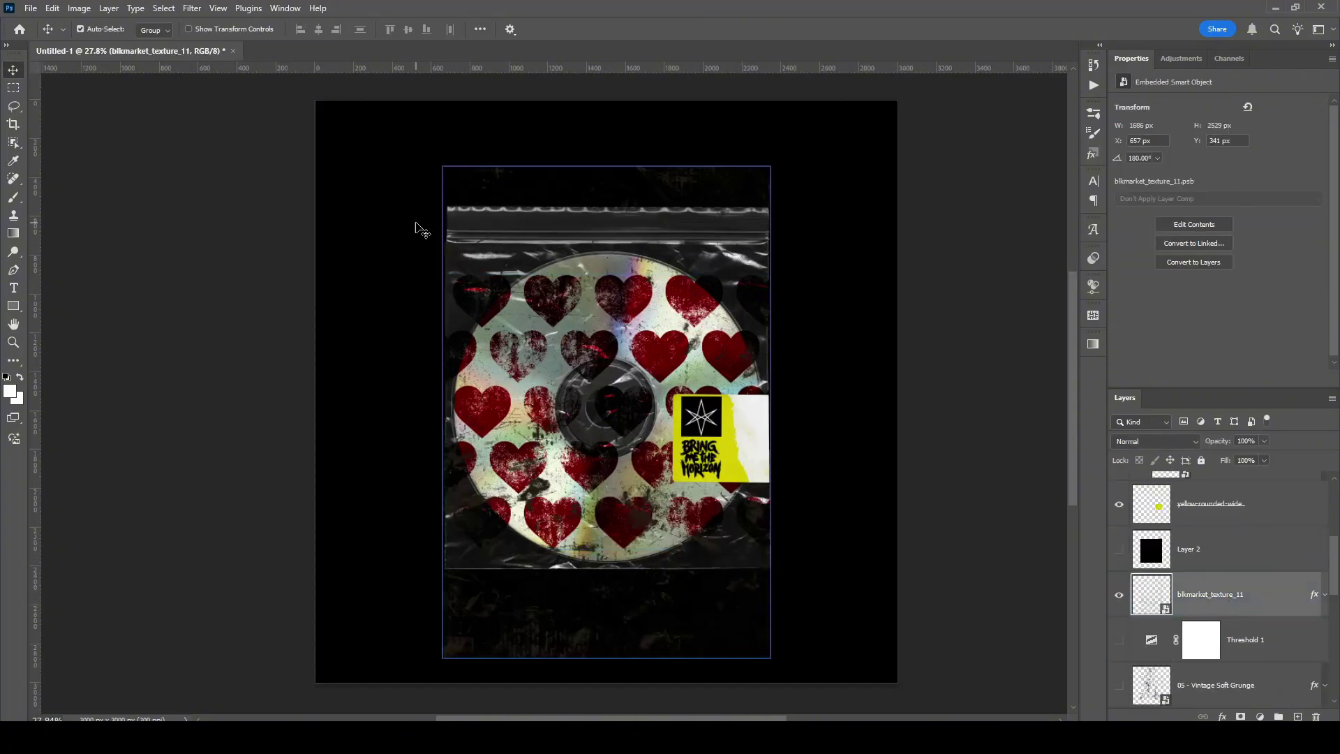
{"action": "key", "text": "ctrl+j"}
{"action": "key", "text": "ctrl+t"}
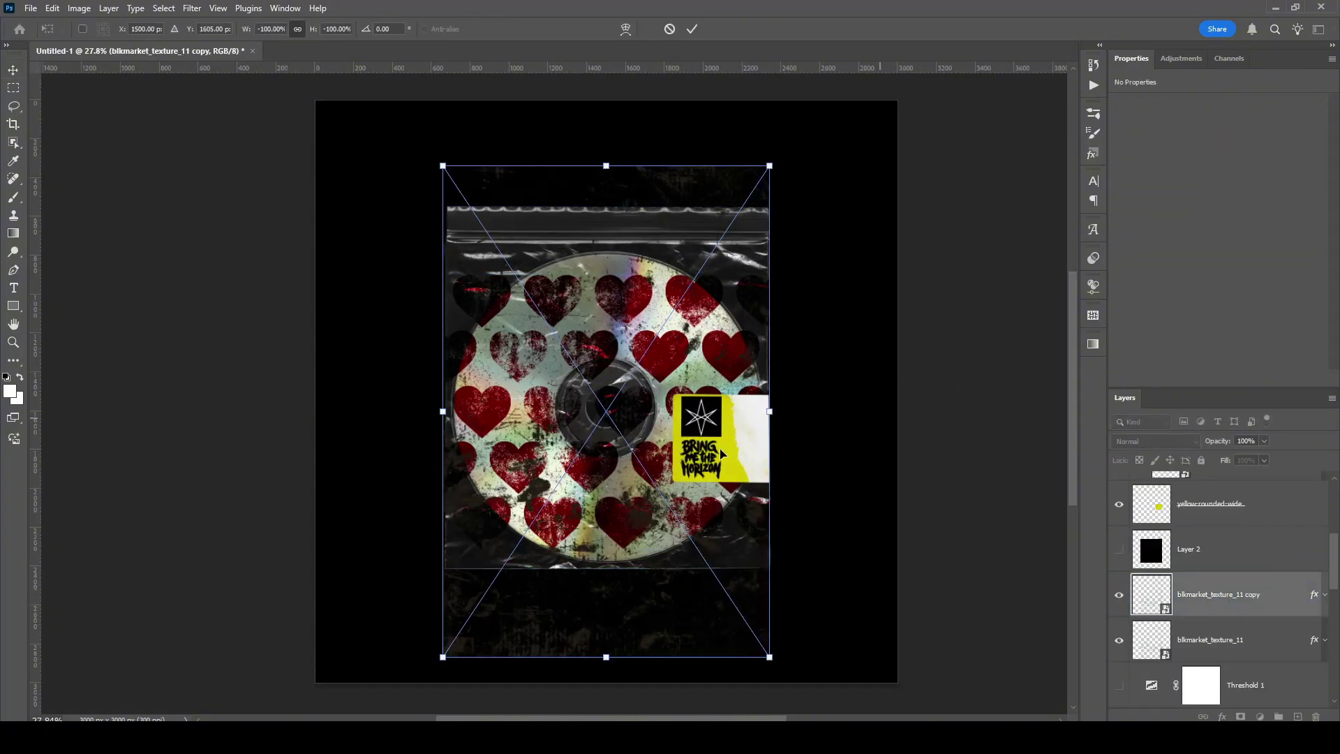
{"action": "right_click", "coordinate": [659, 469]}
{"action": "left_click", "coordinate": [700, 460]}
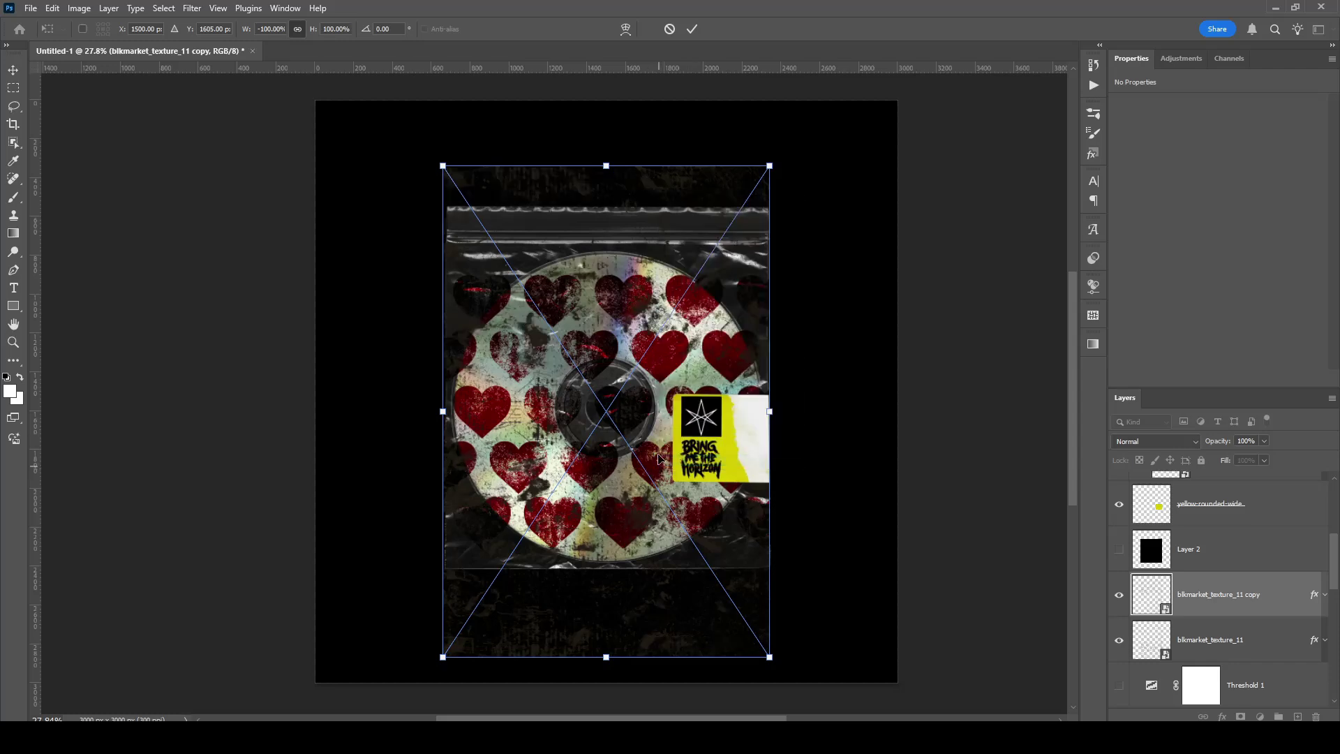
{"action": "left_click_drag", "start_coordinate": [701, 467], "coordinate": [701, 384]}
{"action": "left_click", "coordinate": [693, 29]}
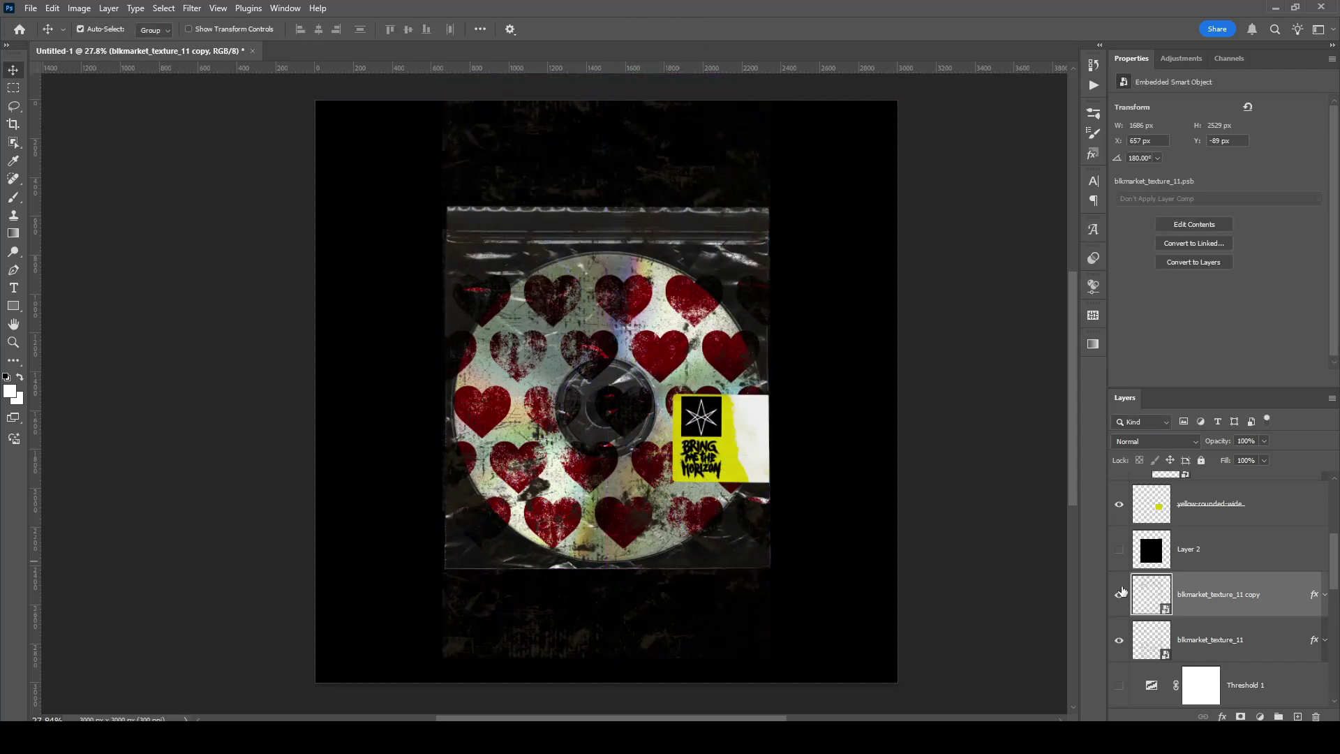
Show Layer 2 and rasterize blkmarket_texture_11 and its copy together with their layer styles.
{"action": "left_click", "coordinate": [1118, 549]}
{"action": "left_click", "coordinate": [1214, 639]}
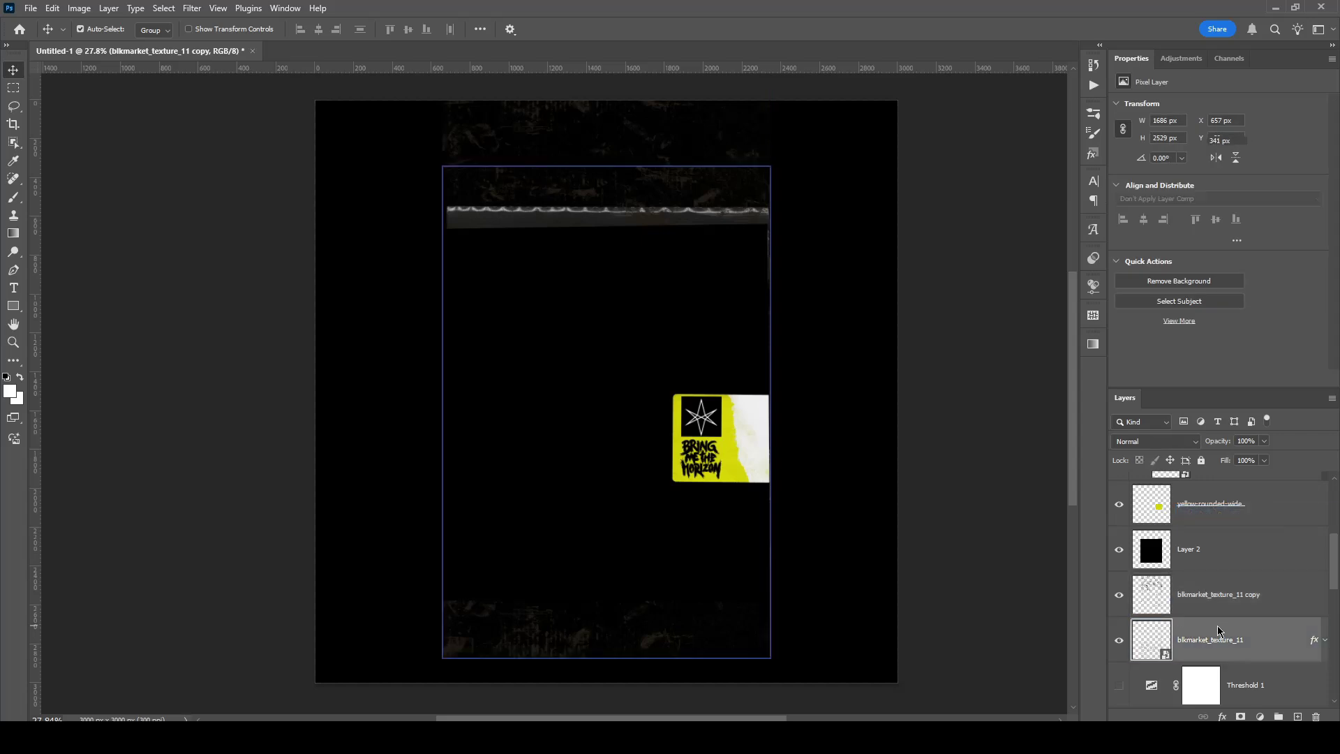
{"action": "right_click", "coordinate": [1187, 639]}
{"action": "left_click", "coordinate": [1223, 537]}
Extend Layer 2's black shape over the bag's zip strip and load its outline as a selection.
{"action": "left_click", "coordinate": [1217, 559]}
{"action": "left_click", "coordinate": [1151, 550], "text": "ctrl"}
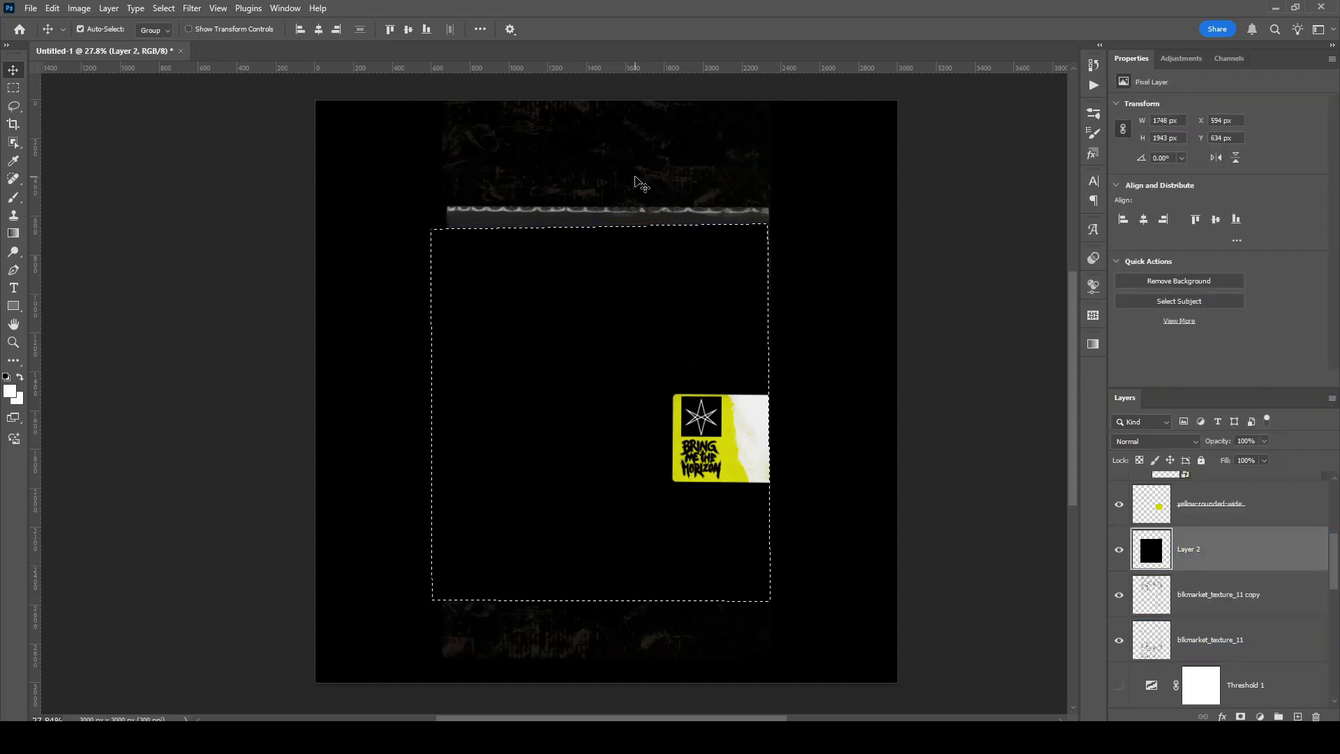
{"action": "key", "text": "ctrl+d"}
{"action": "key", "text": "l"}
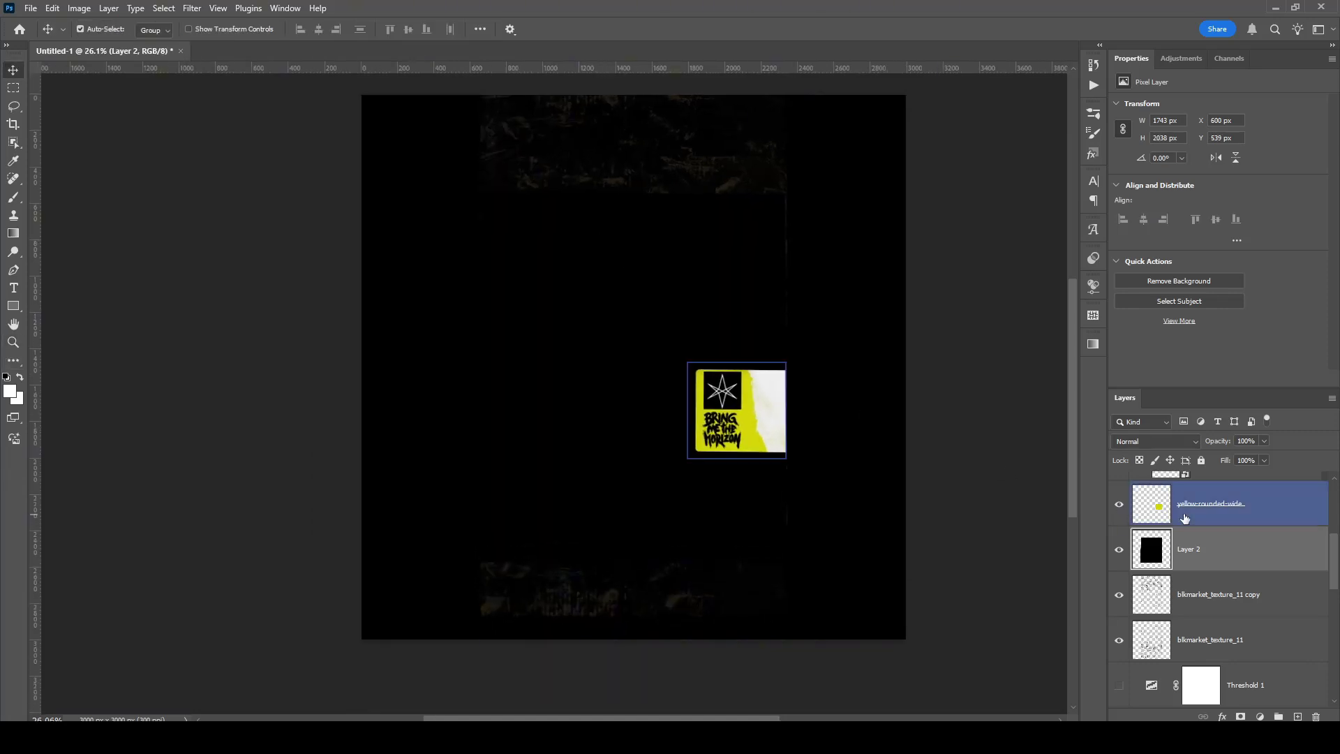
{"action": "left_click", "coordinate": [1152, 550], "text": "ctrl"}
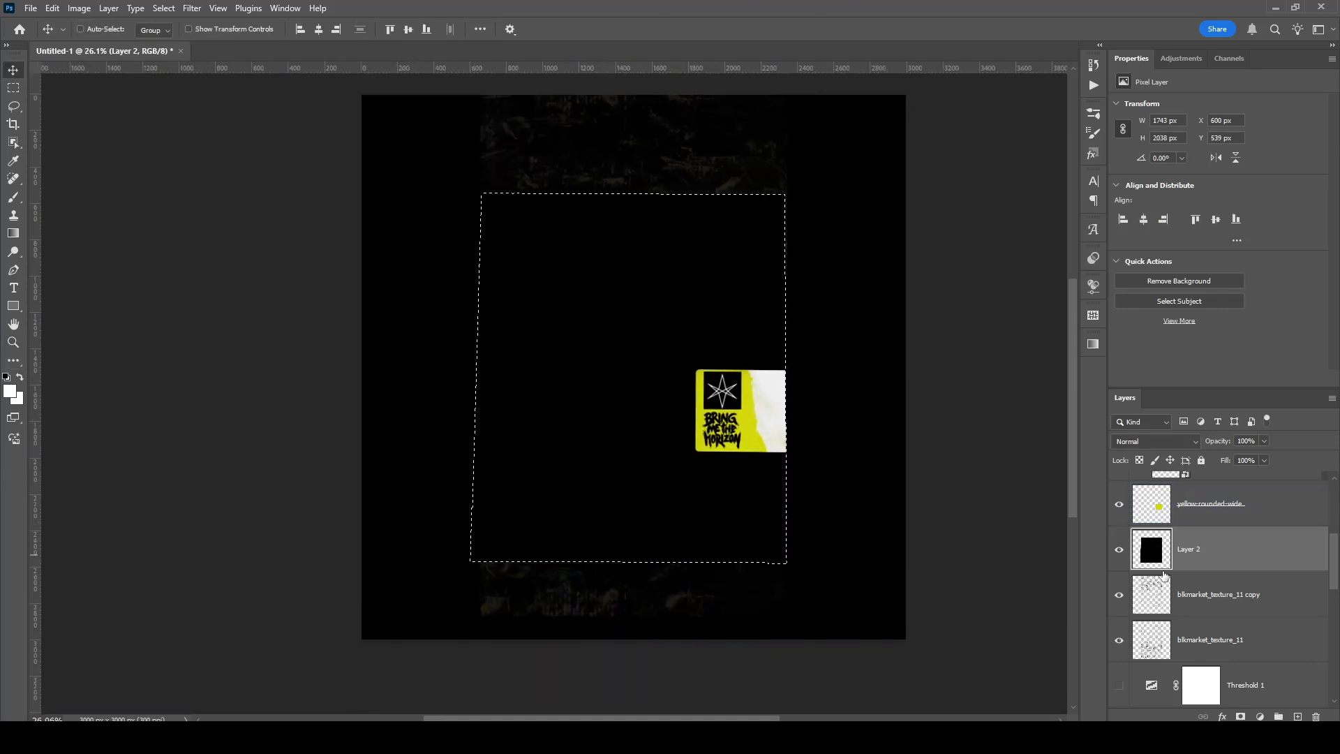
Invert the selection and clear the texture outside it from blkmarket_texture_11 copy and blkmarket_texture_11, ending deselected.
{"action": "key", "text": "ctrl+shift+i"}
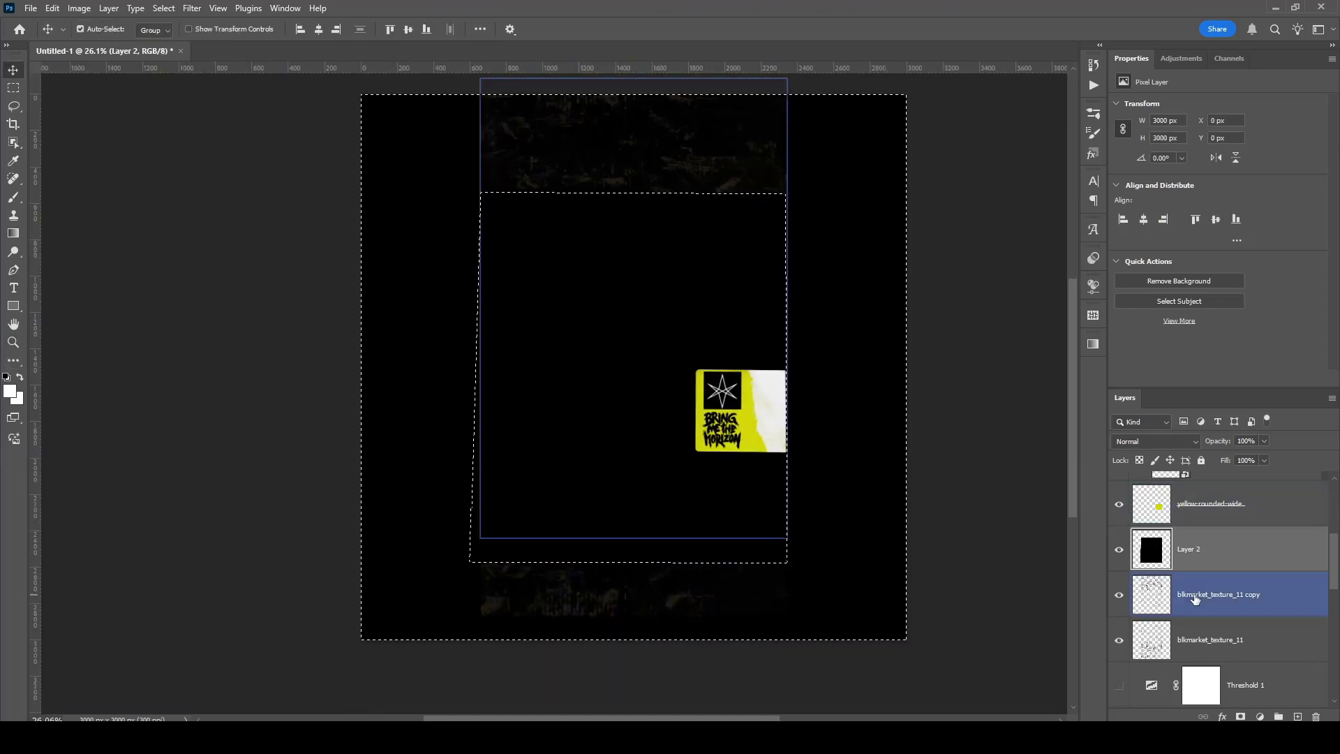
{"action": "left_click", "coordinate": [1227, 590]}
{"action": "scroll", "coordinate": [1227, 590], "scroll_direction": "up", "scroll_amount": 1}
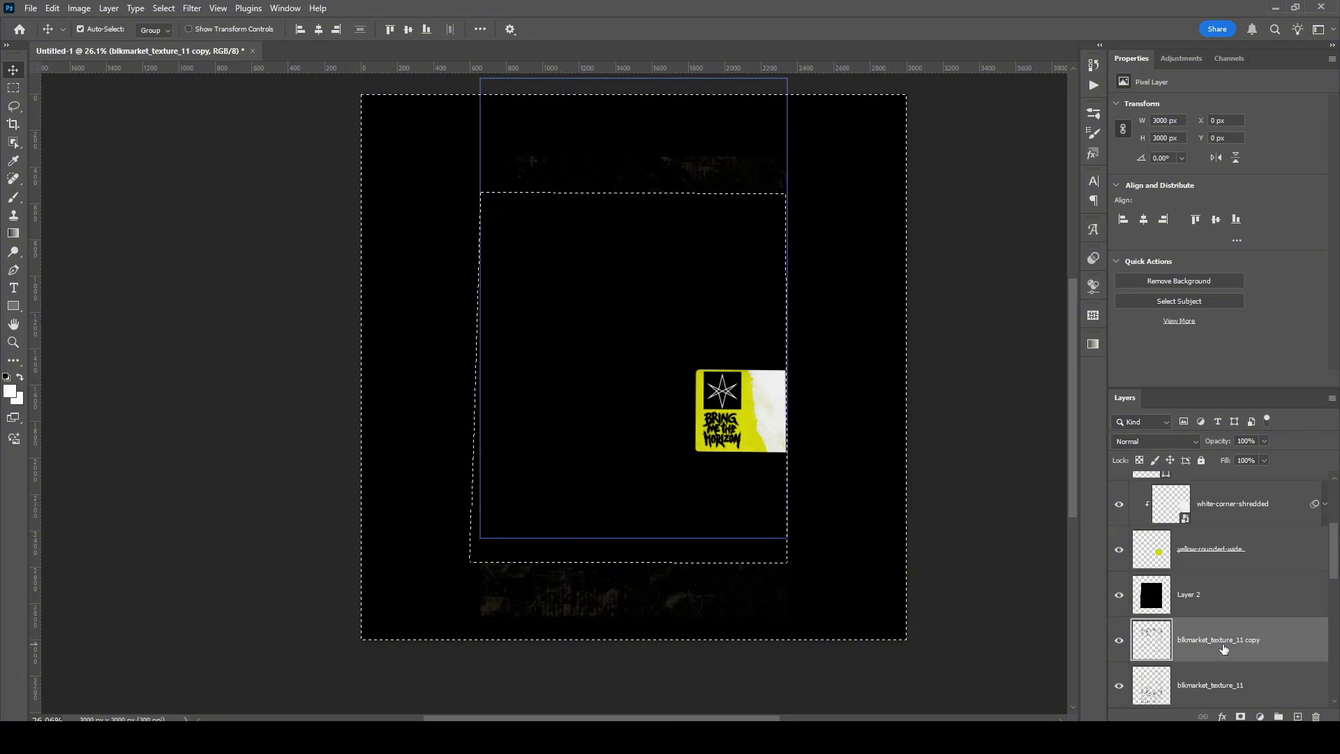
{"action": "left_click", "coordinate": [1234, 674]}
{"action": "key", "text": "Delete"}
{"action": "key", "text": "ctrl+d"}
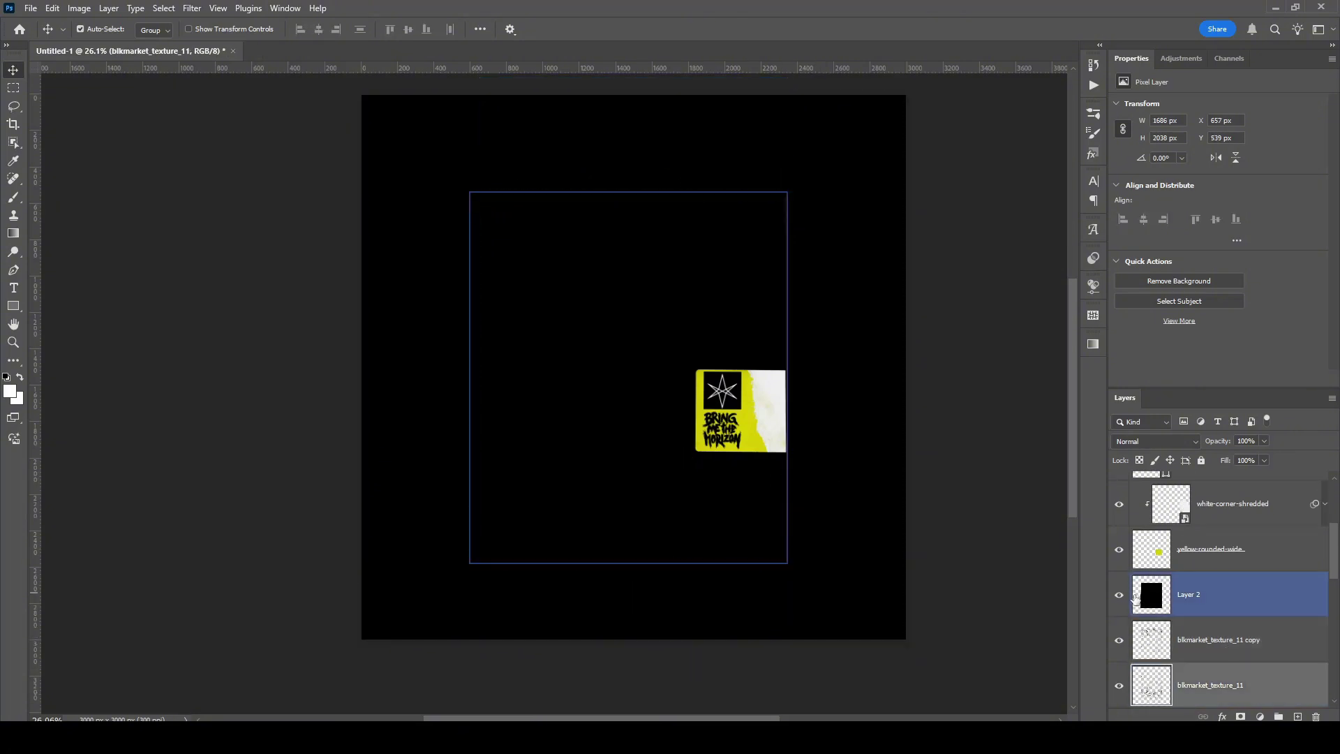
Hide Layer 2, outline the leftover texture below the bag's bottom edge and delete it from blkmarket_texture_11 copy.
{"action": "left_click", "coordinate": [1119, 594]}
{"action": "left_click_drag", "start_coordinate": [307, 464], "coordinate": [368, 469]}
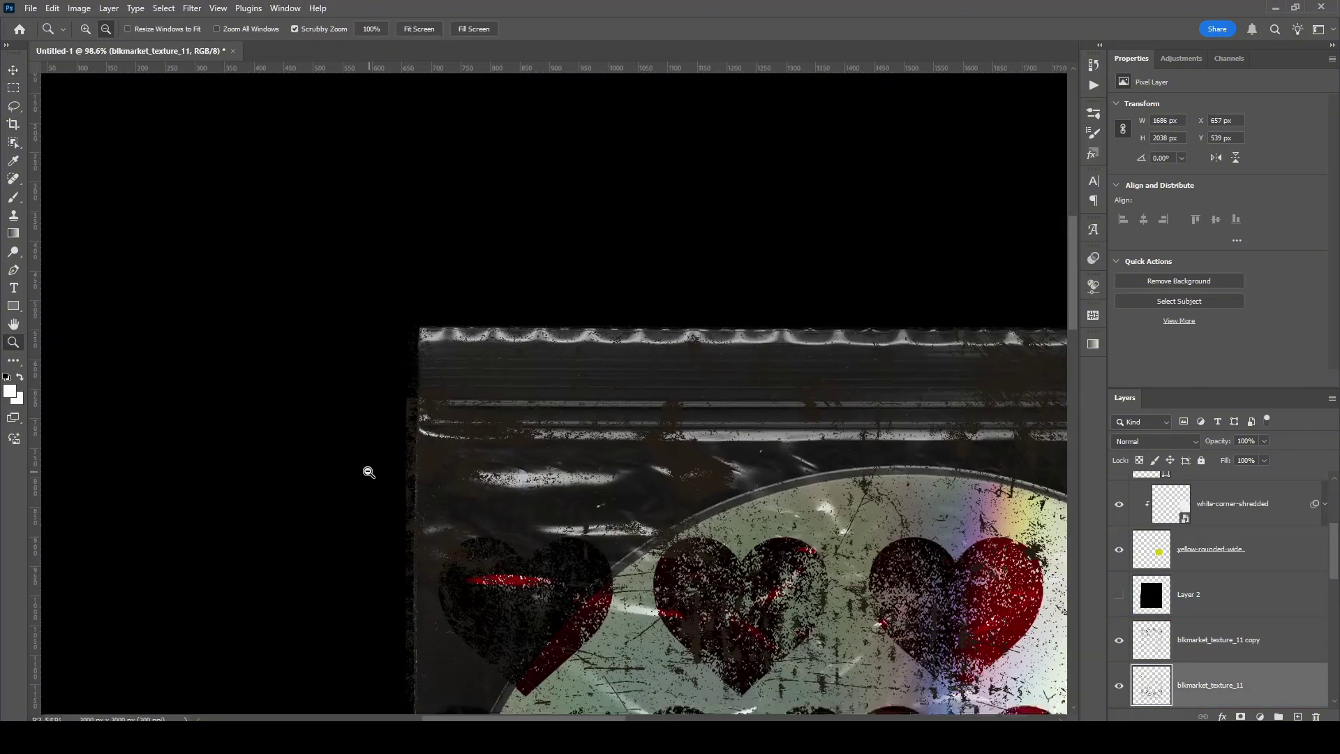
{"action": "left_click_drag", "start_coordinate": [483, 524], "coordinate": [219, 282]}
{"action": "left_click_drag", "start_coordinate": [865, 482], "coordinate": [744, 164]}
{"action": "left_click_drag", "start_coordinate": [824, 431], "coordinate": [848, 431]}
{"action": "left_click_drag", "start_coordinate": [533, 479], "coordinate": [851, 492]}
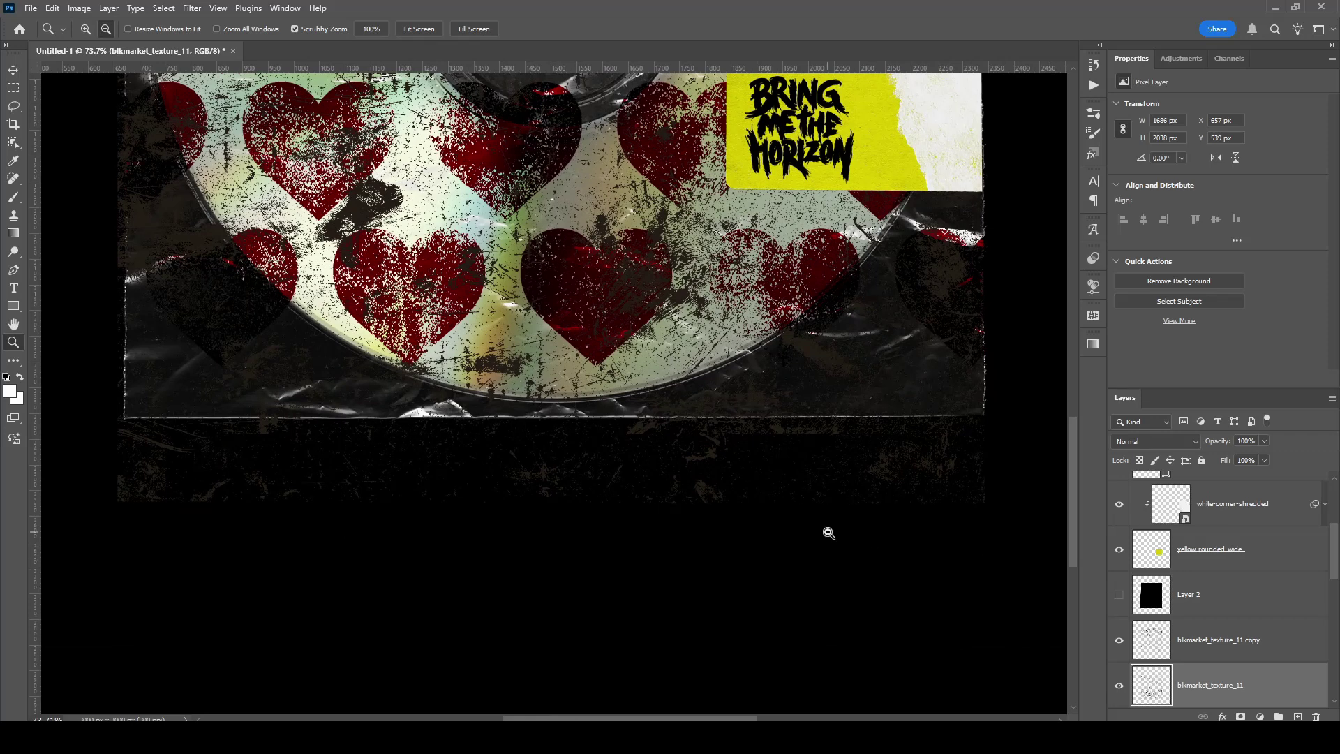
{"action": "key", "text": "l"}
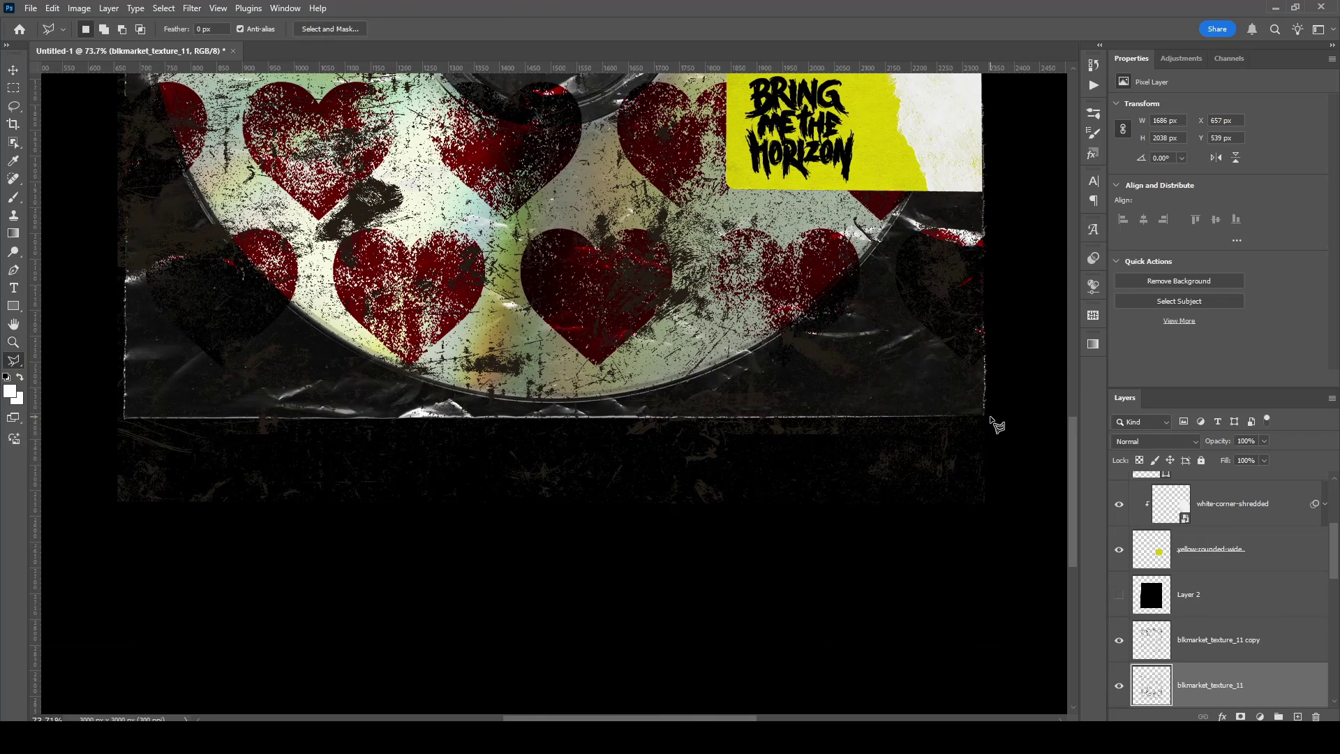
{"action": "left_click", "coordinate": [992, 419]}
{"action": "left_click", "coordinate": [1184, 629]}
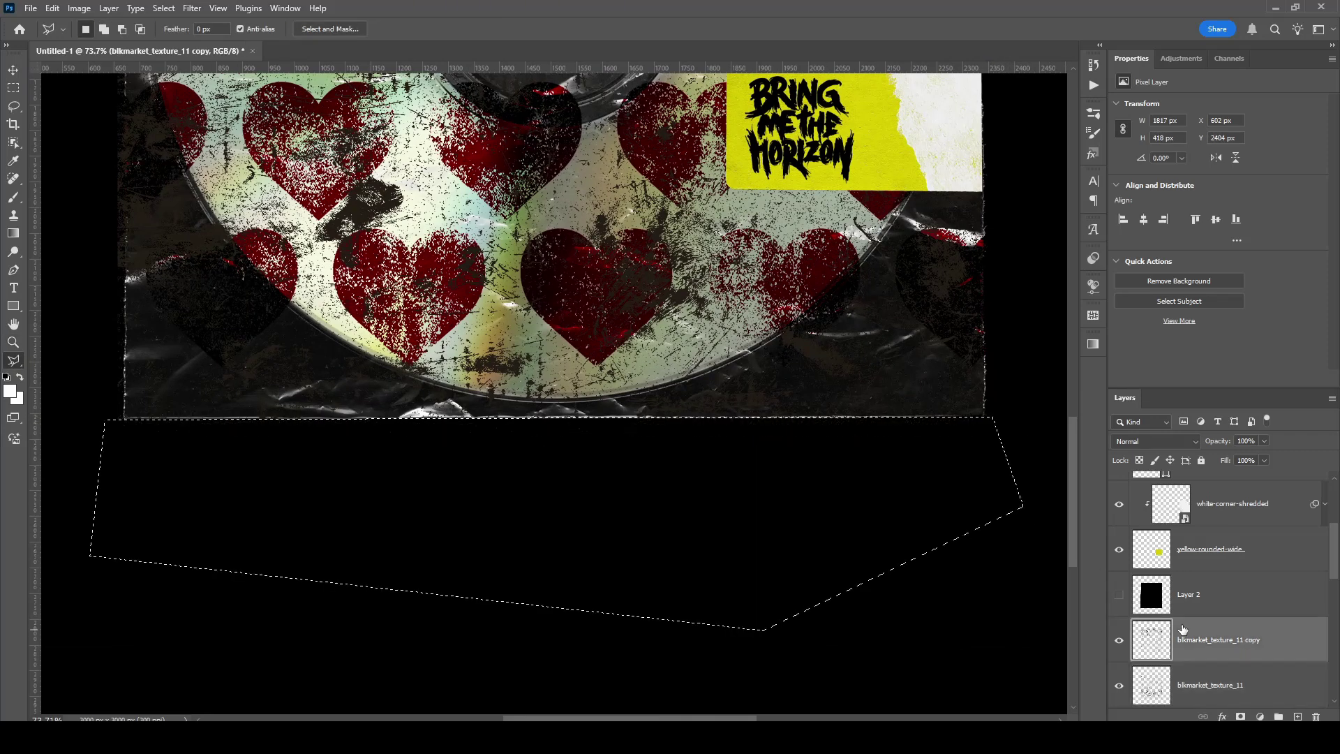
{"action": "key", "text": "Delete"}
{"action": "key", "text": "ctrl+d"}
Trace the texture overhanging the bag's left edge with the Polygonal Lasso and delete it from both blkmarket_texture_11 layers.
{"action": "scroll", "coordinate": [890, 492], "scroll_direction": "down", "scroll_amount": 5}
{"action": "scroll", "coordinate": [379, 202], "scroll_direction": "up", "scroll_amount": 8}
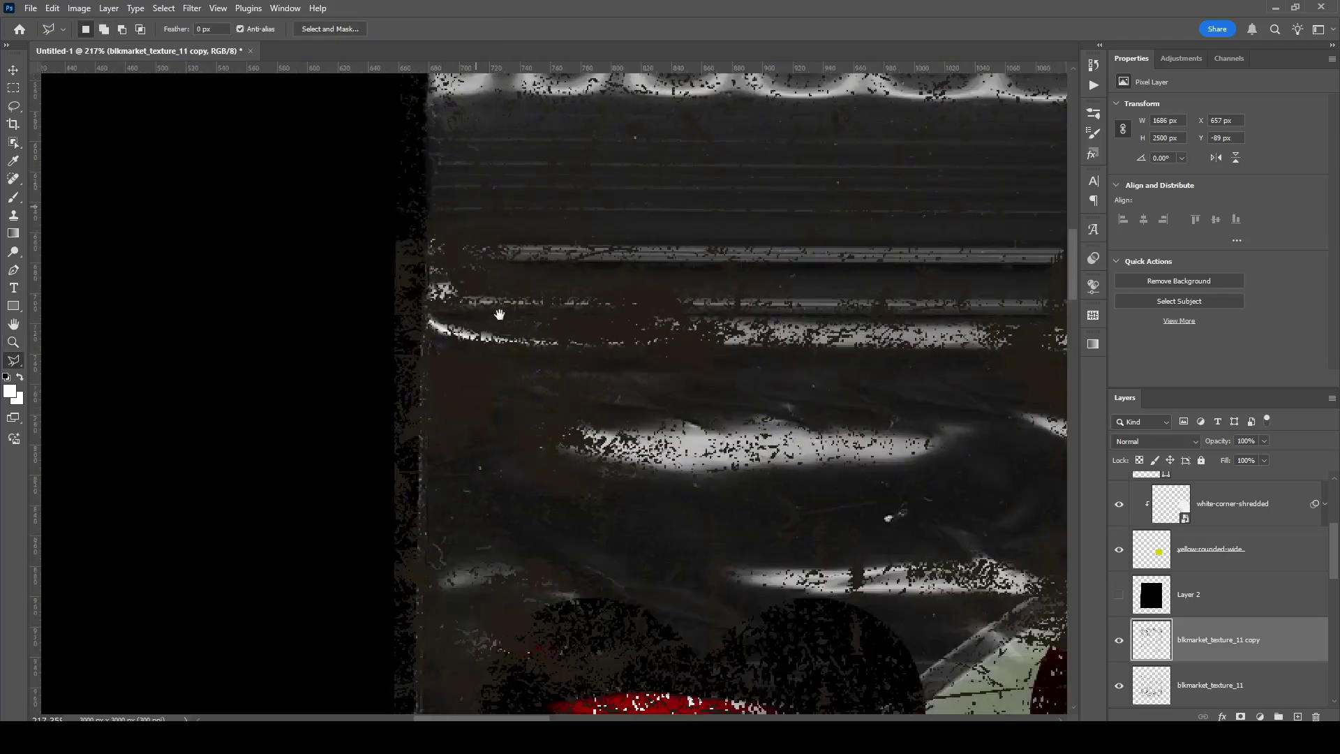
{"action": "left_click_drag", "start_coordinate": [499, 315], "coordinate": [535, 494]}
{"action": "mouse_move", "coordinate": [471, 688]}
{"action": "left_mouse_down"}
{"action": "mouse_move", "coordinate": [488, 109]}
{"action": "mouse_move", "coordinate": [527, 189]}
{"action": "left_mouse_up"}
{"action": "left_click_drag", "start_coordinate": [525, 529], "coordinate": [553, 216]}
{"action": "left_click", "coordinate": [537, 231]}
{"action": "left_click_drag", "start_coordinate": [524, 674], "coordinate": [582, 109]}
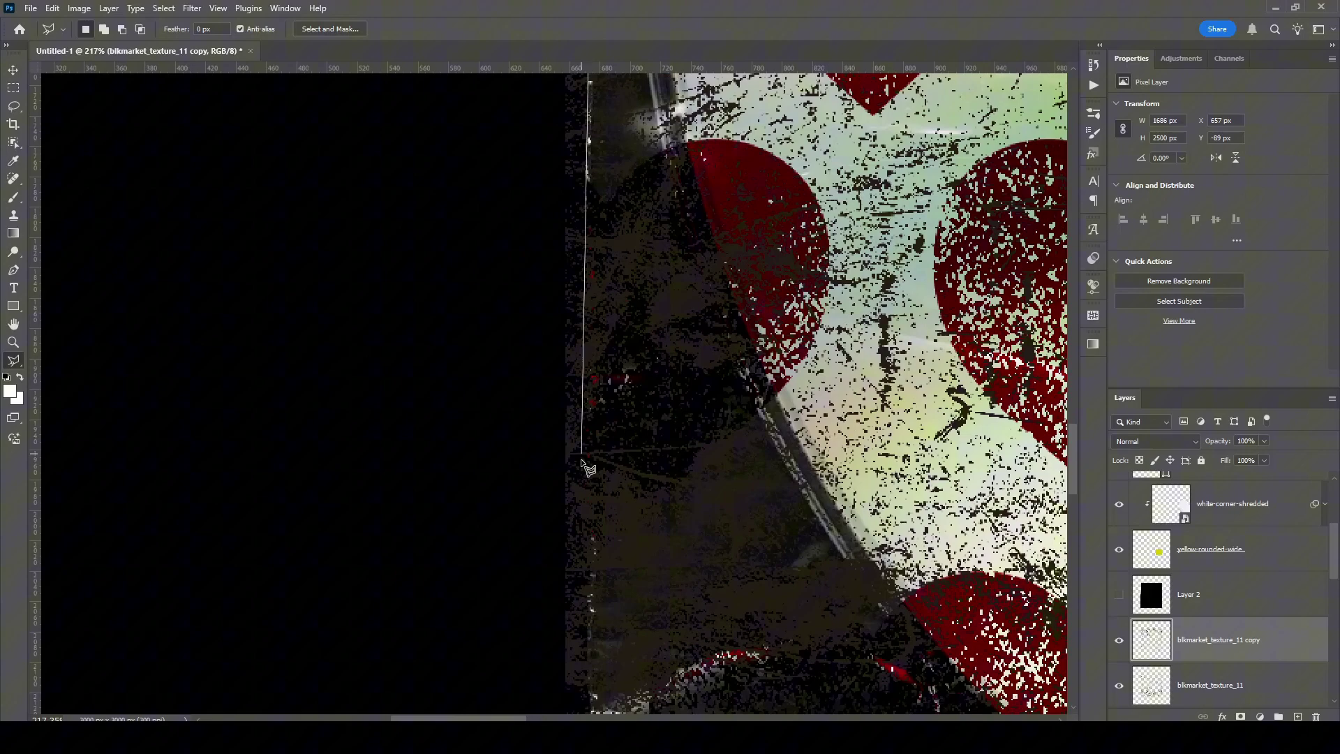
{"action": "left_click", "coordinate": [586, 513]}
{"action": "left_click_drag", "start_coordinate": [616, 421], "coordinate": [625, 177]}
{"action": "left_click_drag", "start_coordinate": [614, 461], "coordinate": [631, 106]}
{"action": "left_click", "coordinate": [617, 542]}
{"action": "left_click", "coordinate": [443, 536]}
{"action": "left_click_drag", "start_coordinate": [540, 111], "coordinate": [546, 656]}
{"action": "left_click_drag", "start_coordinate": [585, 91], "coordinate": [590, 515]}
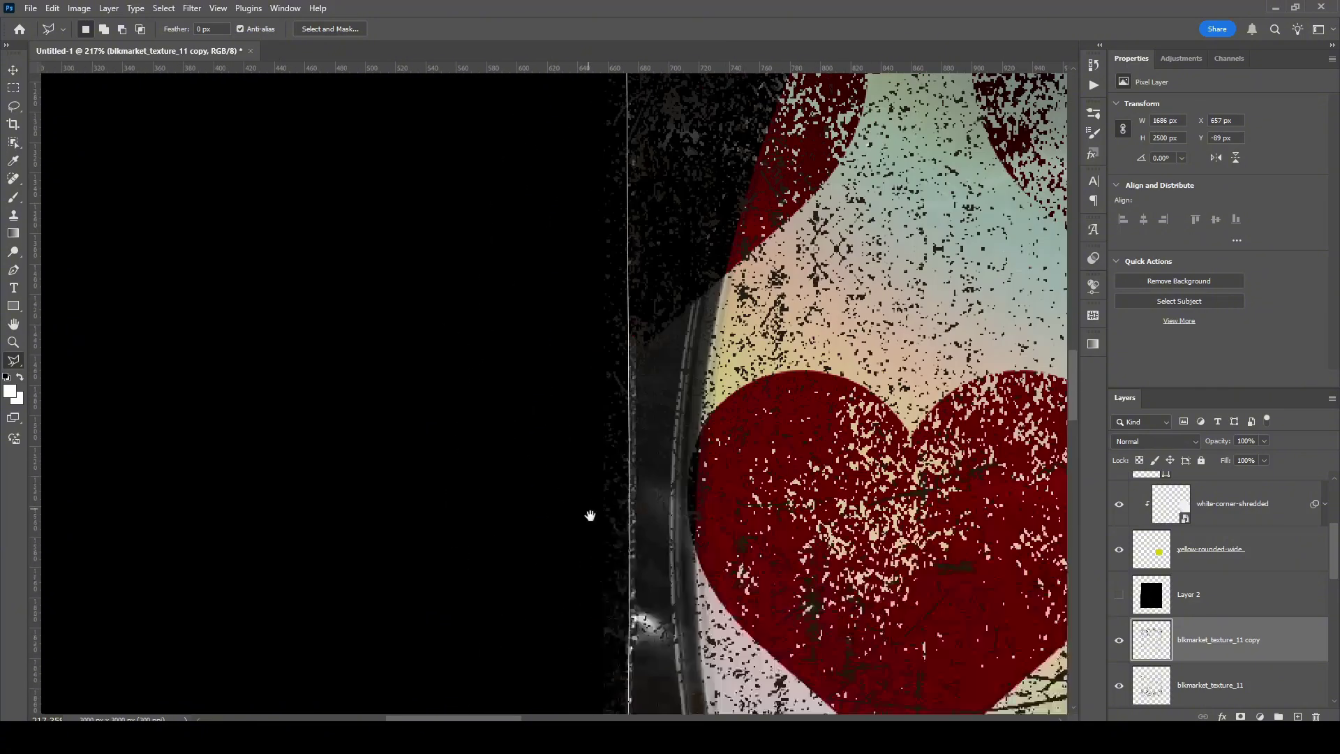
{"action": "left_click_drag", "start_coordinate": [606, 112], "coordinate": [632, 629]}
{"action": "left_click", "coordinate": [601, 288]}
{"action": "left_click", "coordinate": [688, 261]}
{"action": "left_click", "coordinate": [712, 329]}
{"action": "key", "text": "Delete"}
{"action": "left_click", "coordinate": [1261, 685]}
{"action": "key", "text": "Delete"}
{"action": "key", "text": "ctrl+d"}
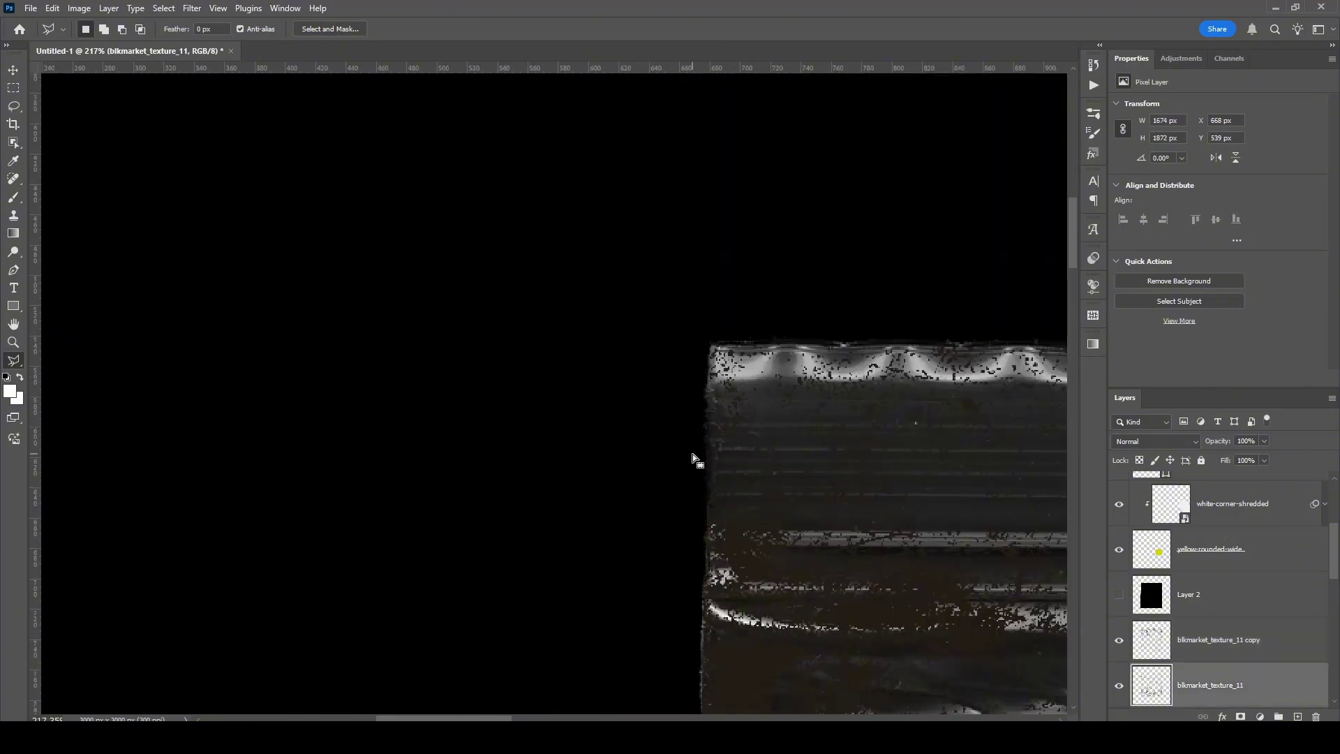
Trace the texture overhanging the bag's right edge with the Polygonal Lasso and remove it from the blkmarket_texture_11 layers.
{"action": "left_click_drag", "start_coordinate": [935, 448], "coordinate": [140, 472]}
{"action": "mouse_move", "coordinate": [1033, 408]}
{"action": "left_mouse_down"}
{"action": "mouse_move", "coordinate": [553, 404]}
{"action": "mouse_move", "coordinate": [400, 385]}
{"action": "left_mouse_up"}
{"action": "left_click_drag", "start_coordinate": [977, 555], "coordinate": [209, 421]}
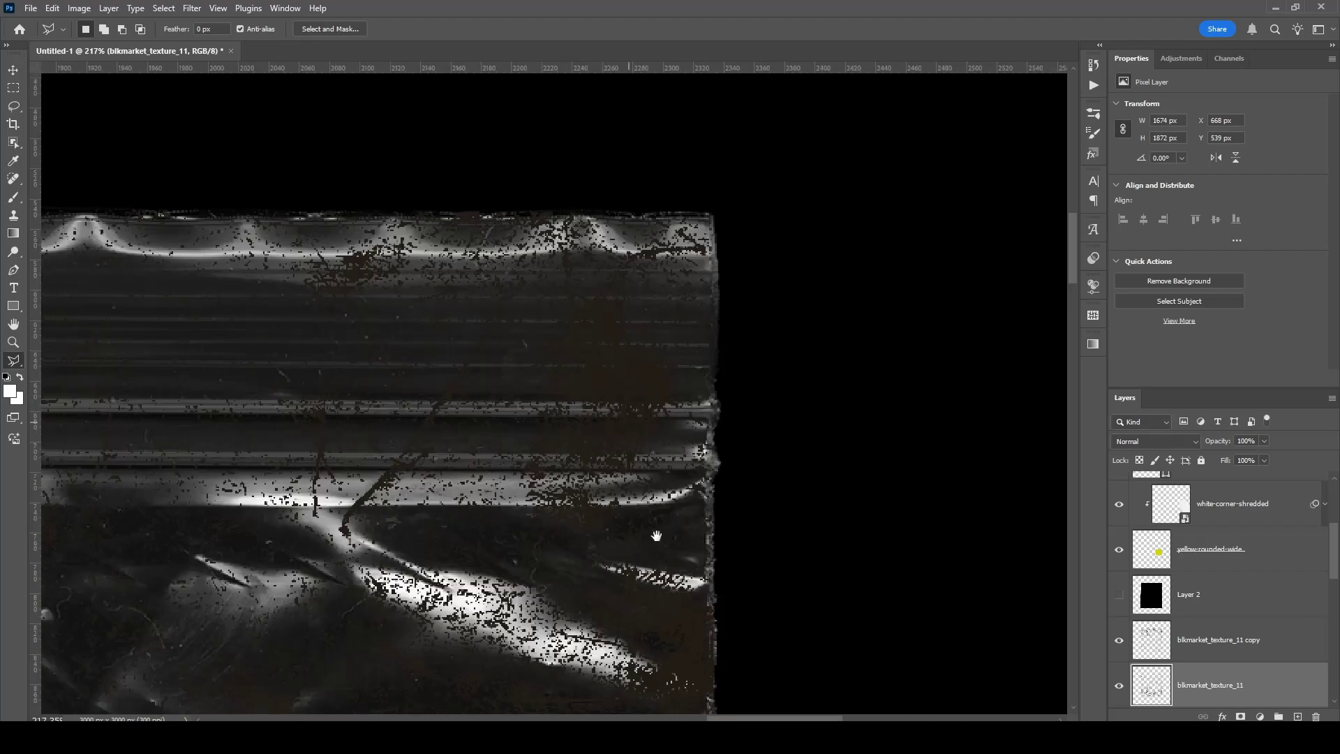
{"action": "left_click_drag", "start_coordinate": [771, 677], "coordinate": [752, 307]}
{"action": "mouse_move", "coordinate": [762, 621]}
{"action": "left_mouse_down"}
{"action": "mouse_move", "coordinate": [725, 143]}
{"action": "mouse_move", "coordinate": [768, 496]}
{"action": "left_mouse_up"}
{"action": "left_click_drag", "start_coordinate": [741, 226], "coordinate": [737, 383]}
{"action": "left_click_drag", "start_coordinate": [739, 531], "coordinate": [766, 167]}
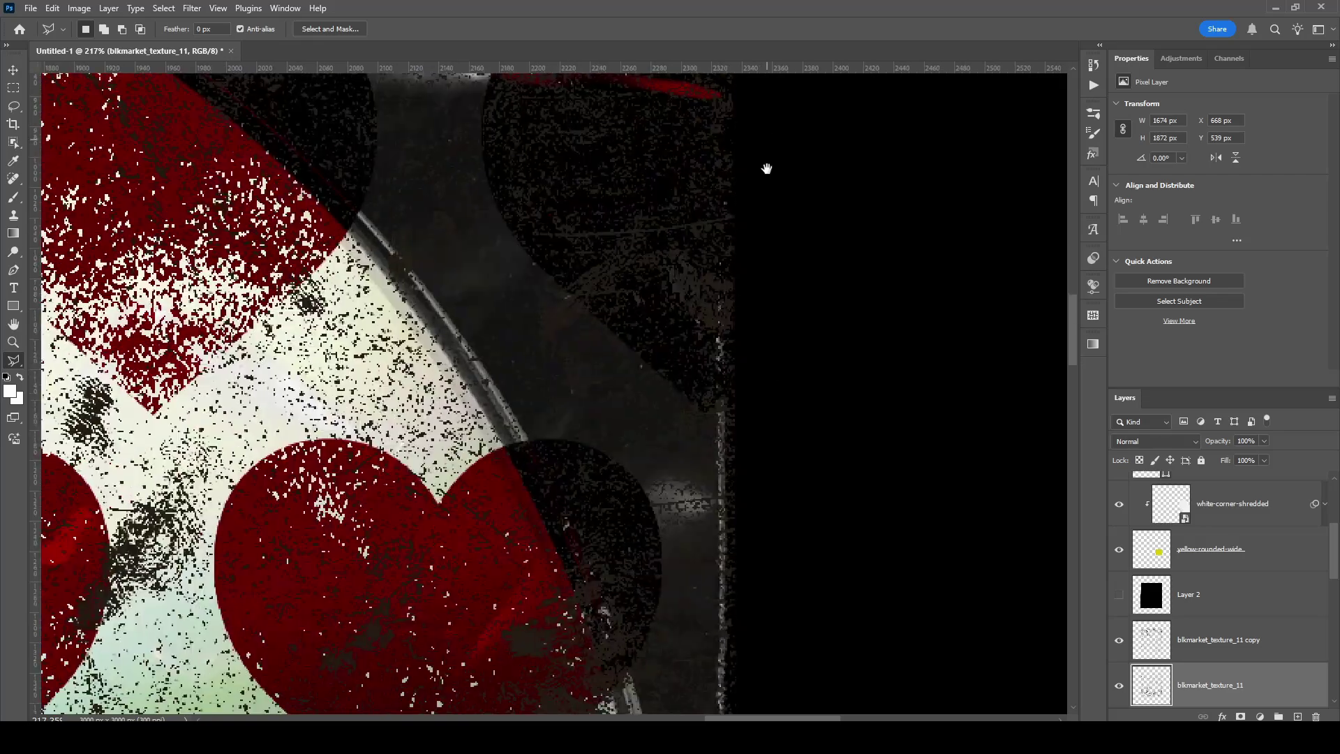
{"action": "left_click", "coordinate": [748, 433]}
{"action": "mouse_move", "coordinate": [775, 621]}
{"action": "left_mouse_down"}
{"action": "mouse_move", "coordinate": [782, 168]}
{"action": "mouse_move", "coordinate": [835, 490]}
{"action": "left_mouse_up"}
{"action": "left_click_drag", "start_coordinate": [838, 174], "coordinate": [873, 593]}
{"action": "left_click", "coordinate": [921, 672]}
{"action": "left_click", "coordinate": [874, 396]}
{"action": "left_click", "coordinate": [816, 457]}
{"action": "left_click", "coordinate": [1199, 648]}
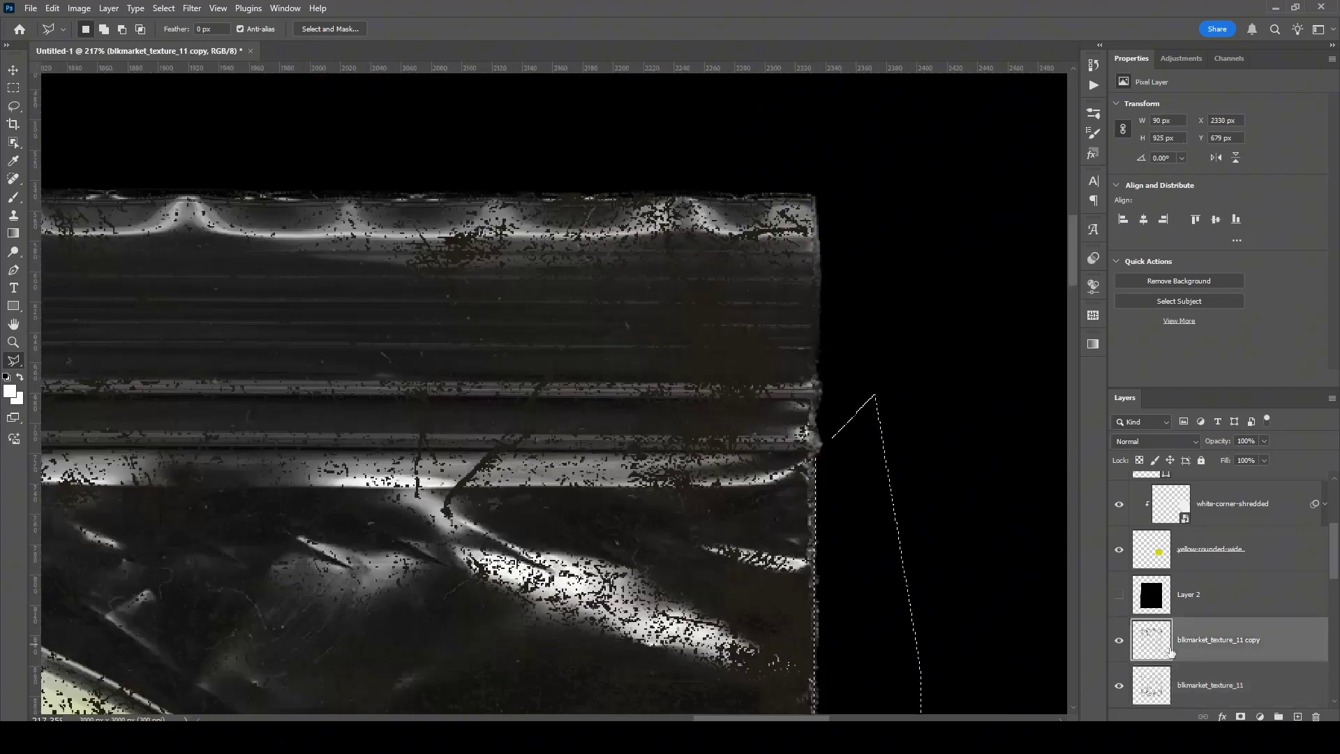
{"action": "key", "text": "v"}
{"action": "scroll", "coordinate": [808, 278], "scroll_direction": "down", "scroll_amount": 5}
{"action": "left_click_drag", "start_coordinate": [628, 650], "coordinate": [735, 265]}
{"action": "left_click_drag", "start_coordinate": [676, 538], "coordinate": [604, 538]}
{"action": "left_click_drag", "start_coordinate": [701, 401], "coordinate": [701, 445]}
{"action": "left_click_drag", "start_coordinate": [694, 434], "coordinate": [693, 425]}
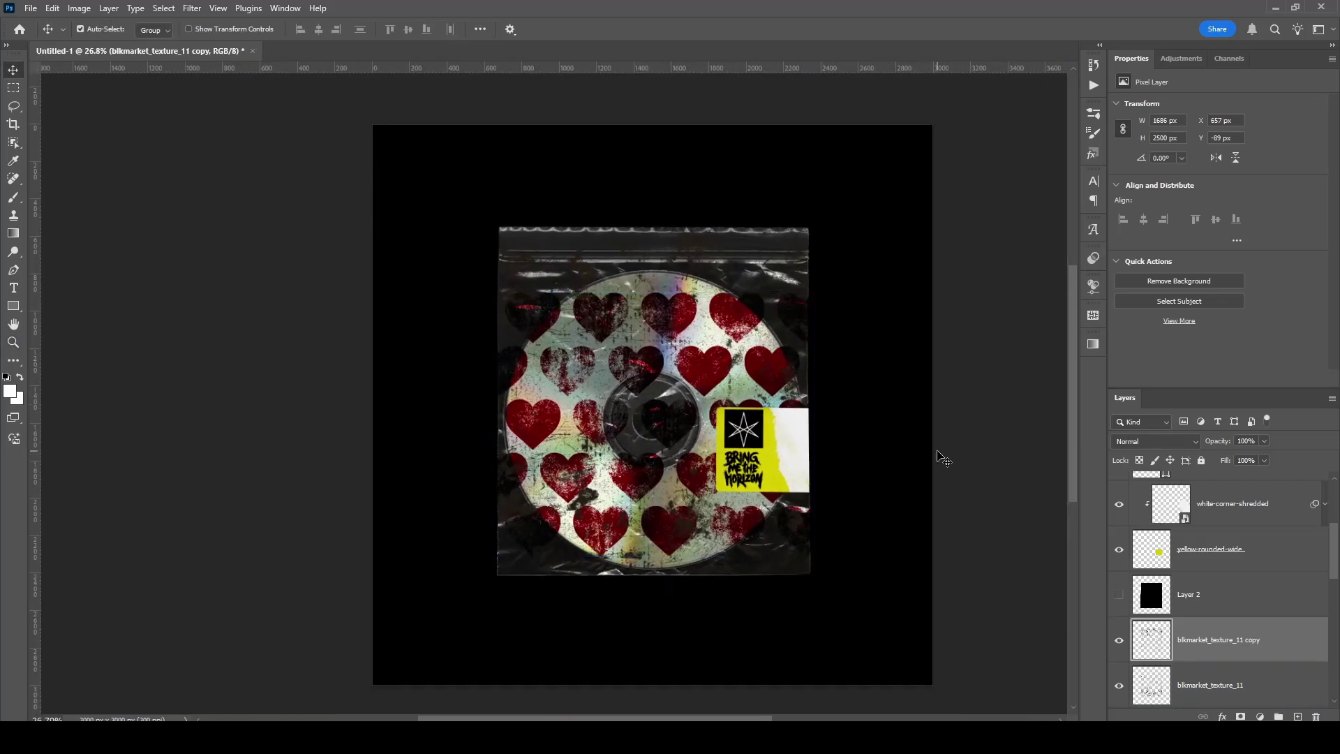
{"action": "left_click", "coordinate": [1006, 472]}
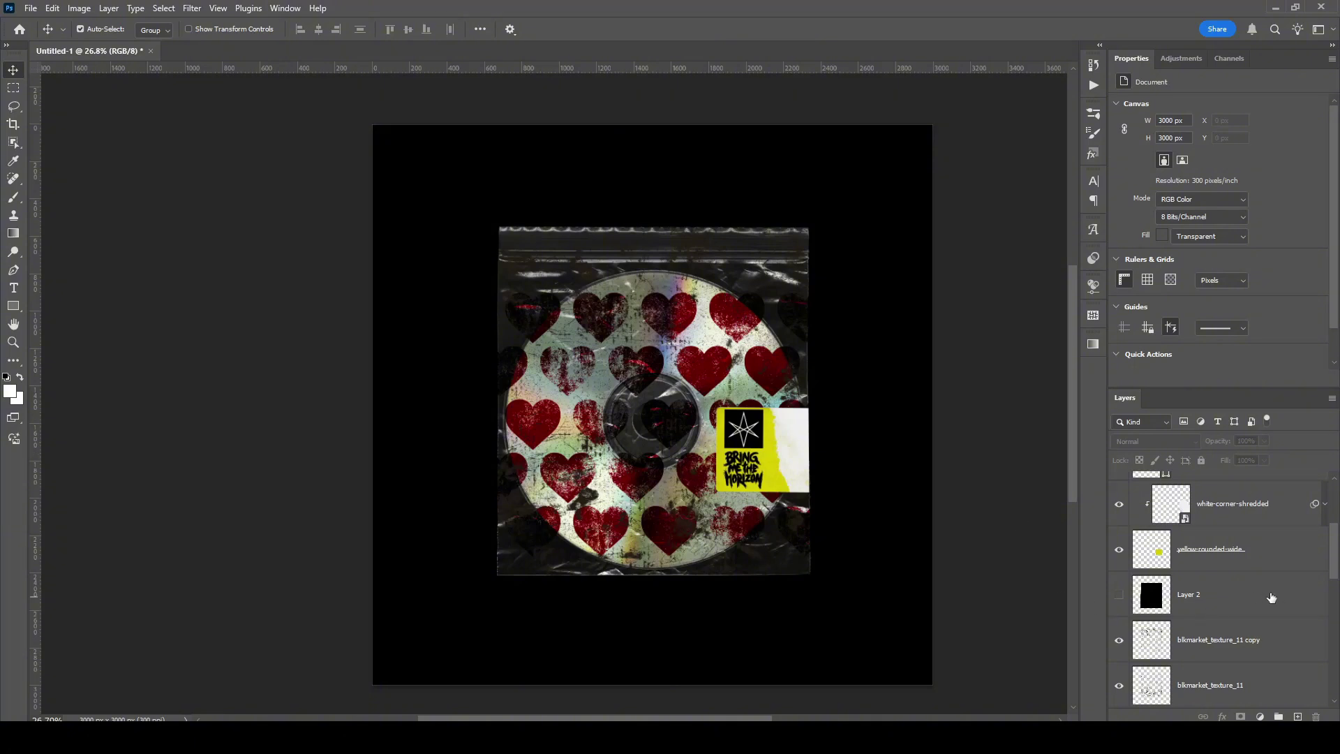
Show 05 - Vintage Soft Grunge and Threshold 1, and try the grunge flipped vertically and clipped over the hearts.
{"action": "scroll", "coordinate": [1227, 545], "scroll_direction": "down", "scroll_amount": 6}
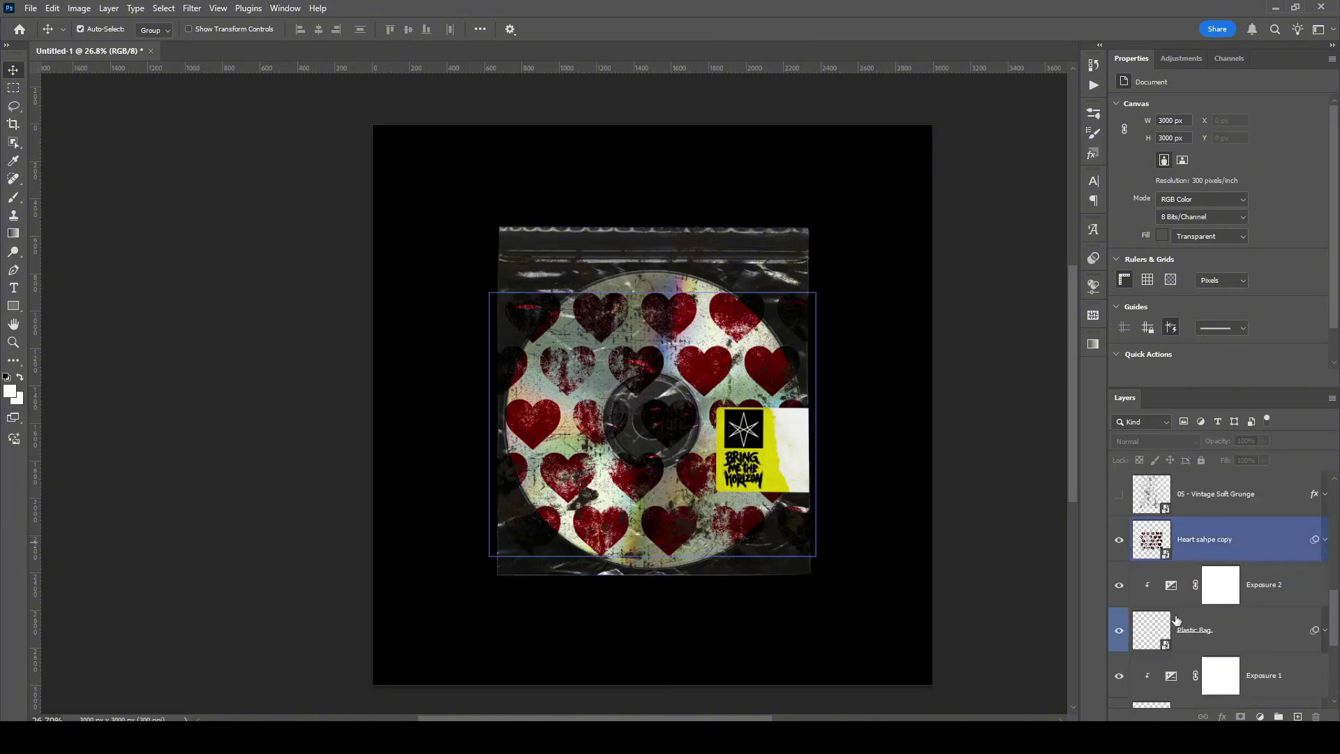
{"action": "scroll", "coordinate": [1247, 619], "scroll_direction": "up", "scroll_amount": 1}
{"action": "left_click", "coordinate": [1119, 540]}
{"action": "left_click", "coordinate": [1120, 497]}
{"action": "key", "text": "alt+space"}
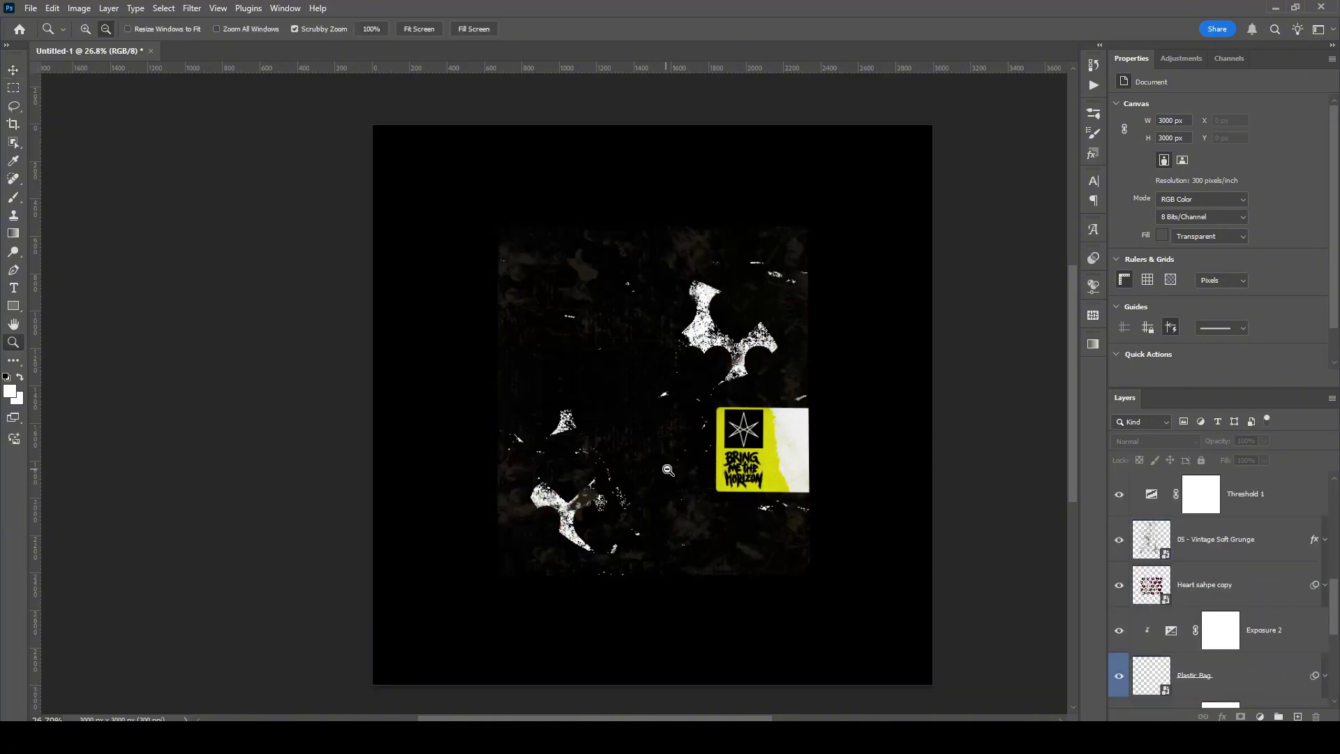
{"action": "scroll", "coordinate": [668, 470], "scroll_direction": "up", "scroll_amount": 4}
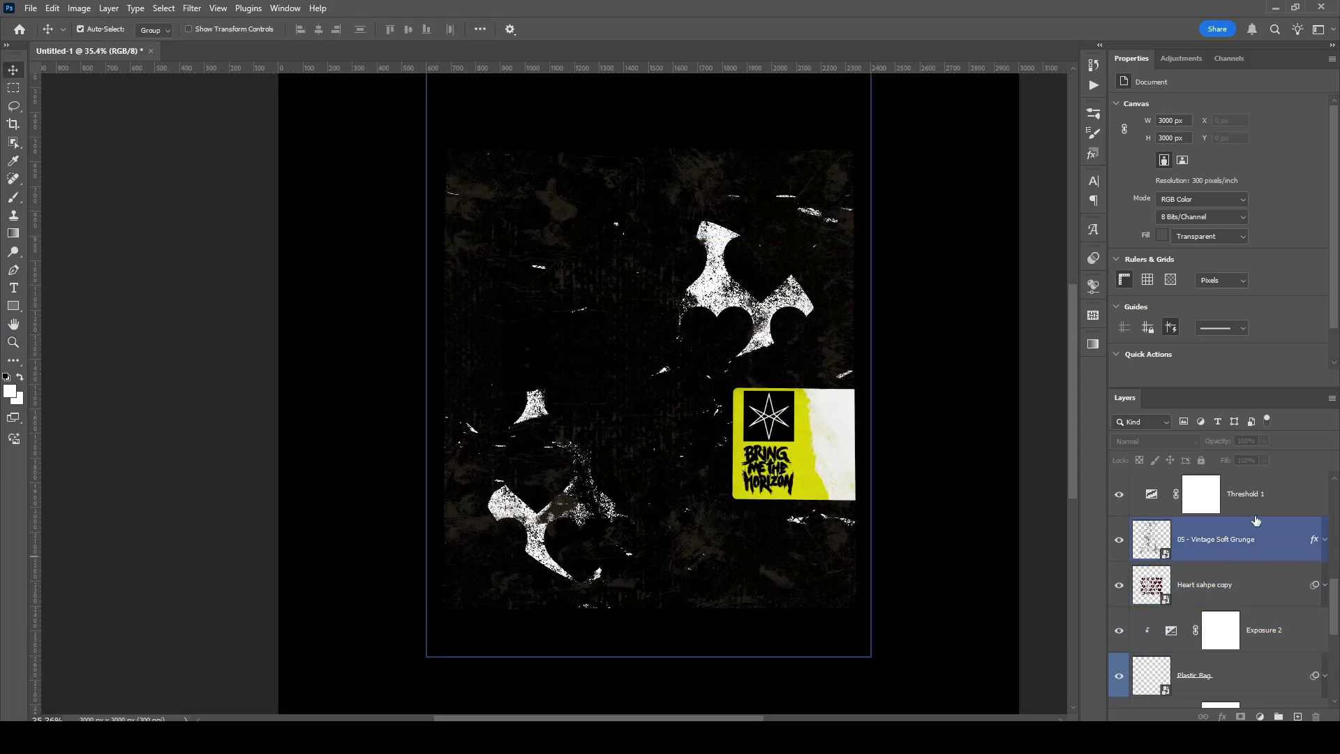
{"action": "left_click_drag", "start_coordinate": [653, 660], "coordinate": [652, 670]}
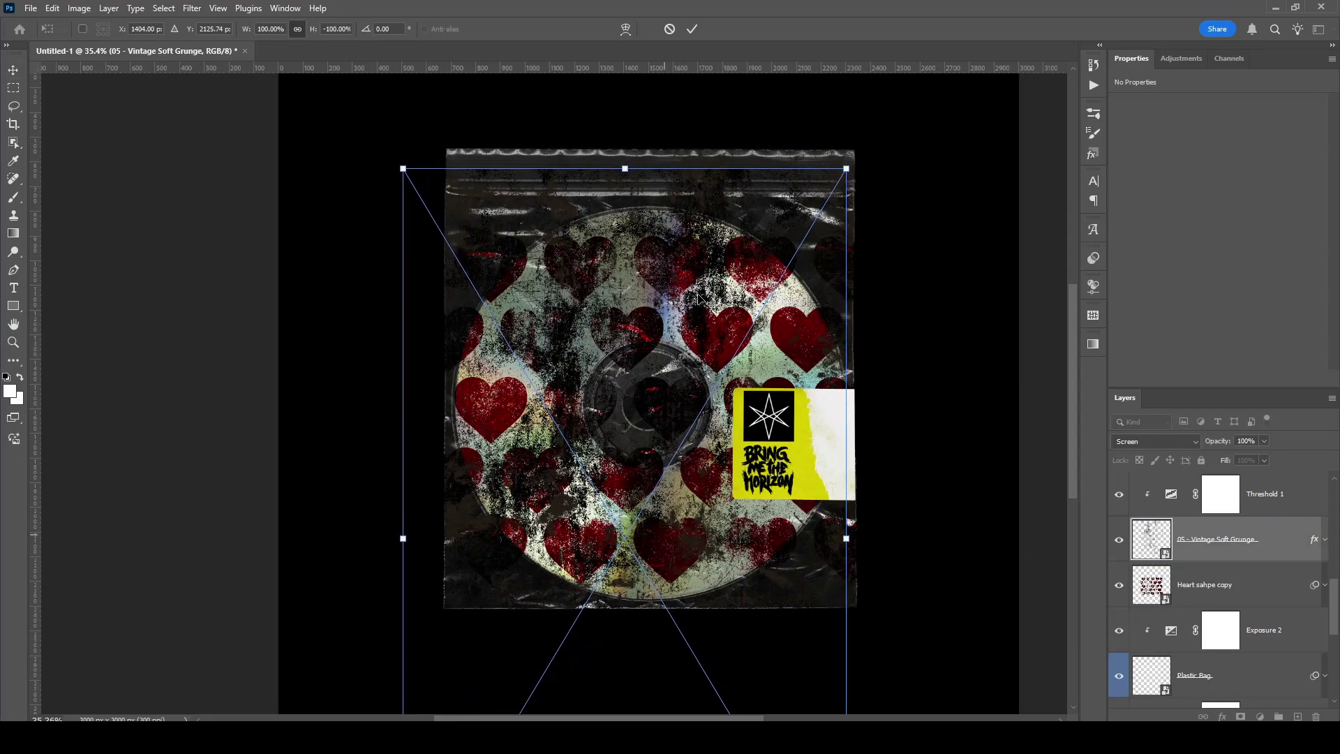
{"action": "key", "text": "Return"}
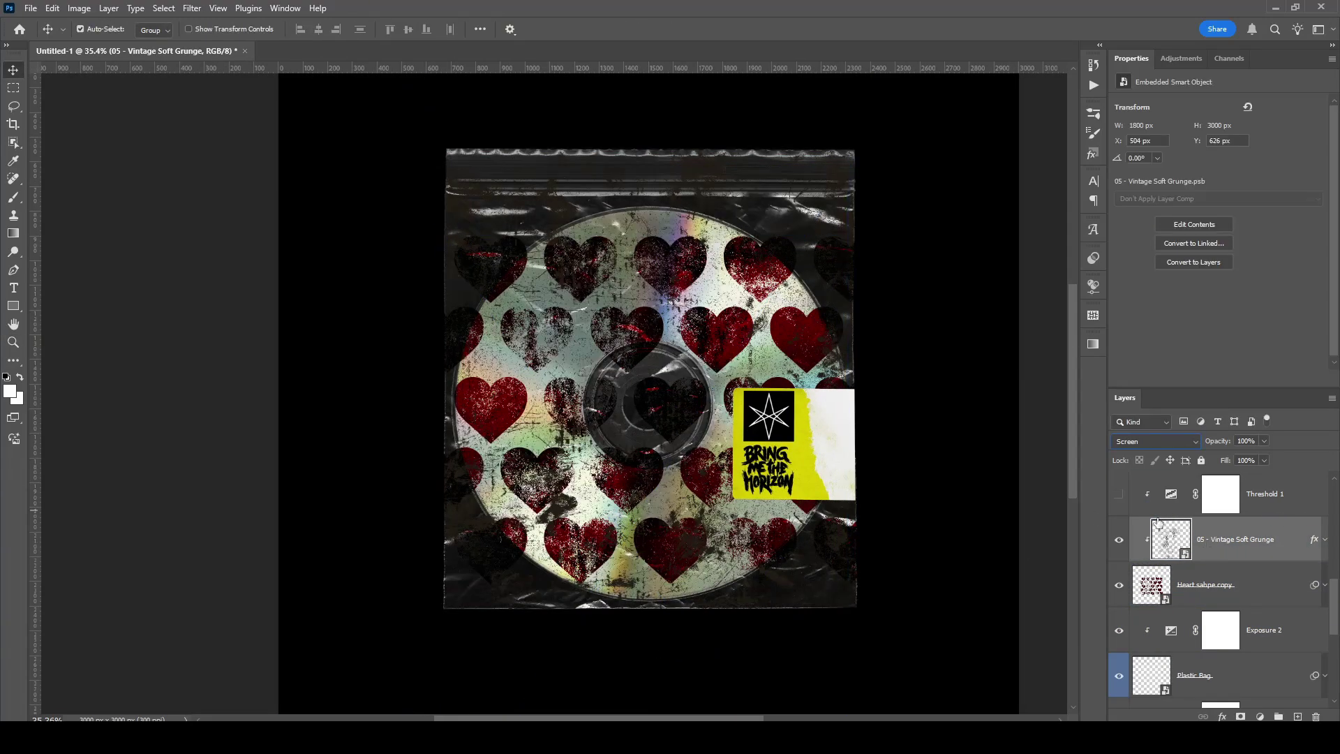
Delete the 05 - Vintage Soft Grunge layer together with the Threshold 1 adjustment.
{"action": "left_click", "coordinate": [1119, 539]}
{"action": "left_click", "coordinate": [1265, 503], "text": "shift"}
{"action": "key", "text": "Delete"}
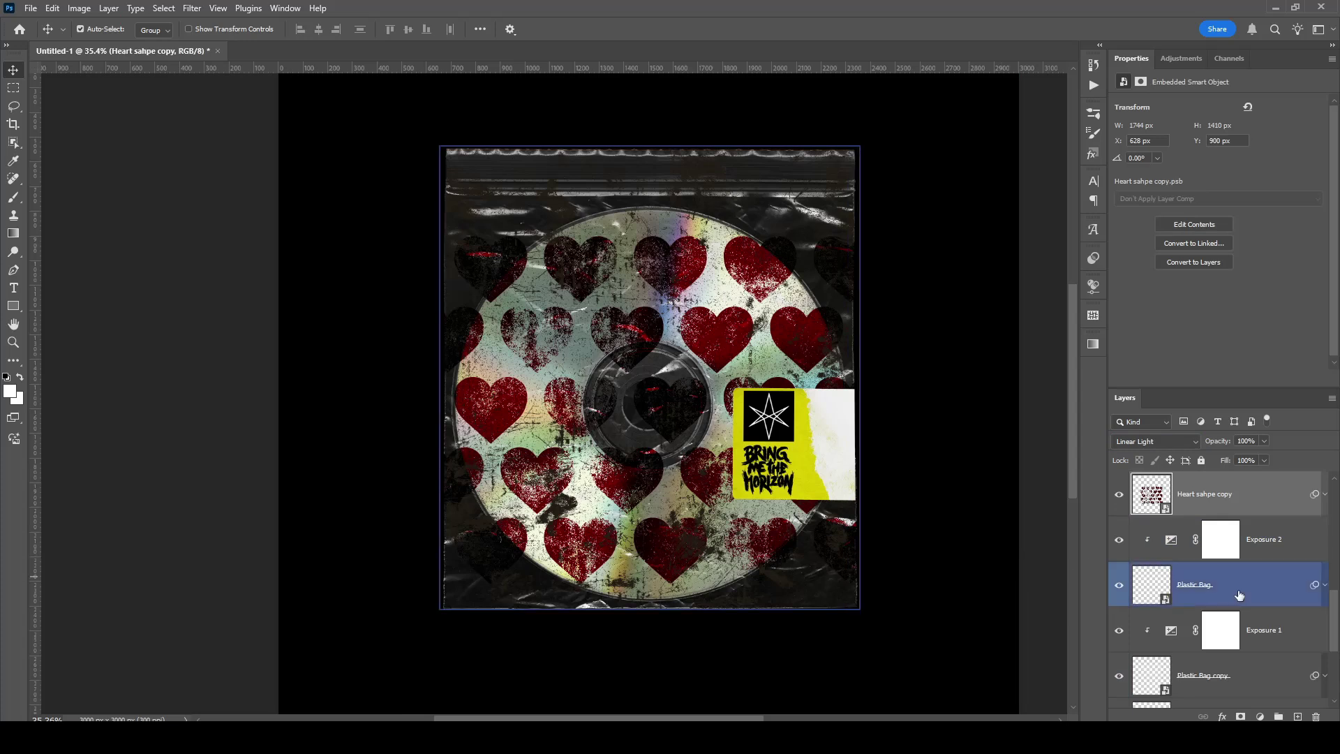
Look through the layer stack and delete the hidden black shape on Layer 2.
{"action": "scroll", "coordinate": [1241, 597], "scroll_direction": "down", "scroll_amount": 3}
{"action": "left_click", "coordinate": [1219, 646]}
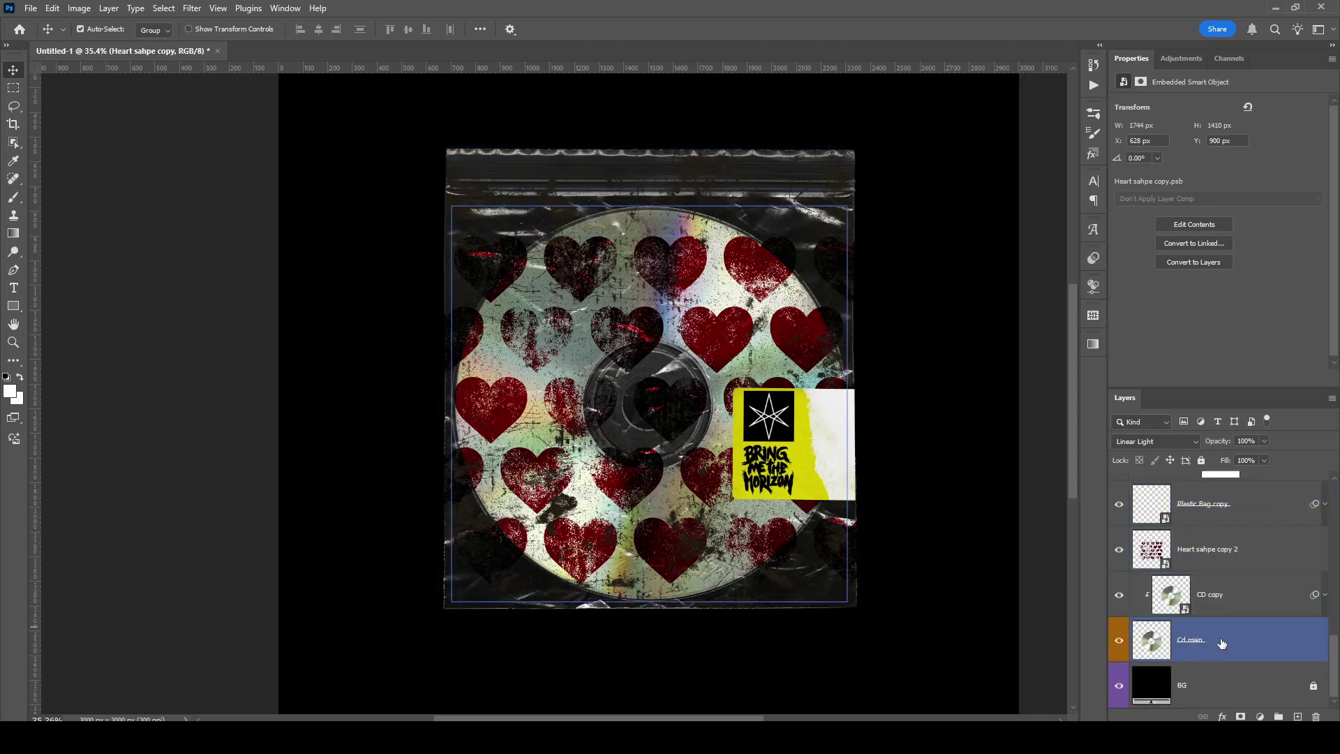
{"action": "scroll", "coordinate": [1222, 644], "scroll_direction": "up", "scroll_amount": 8}
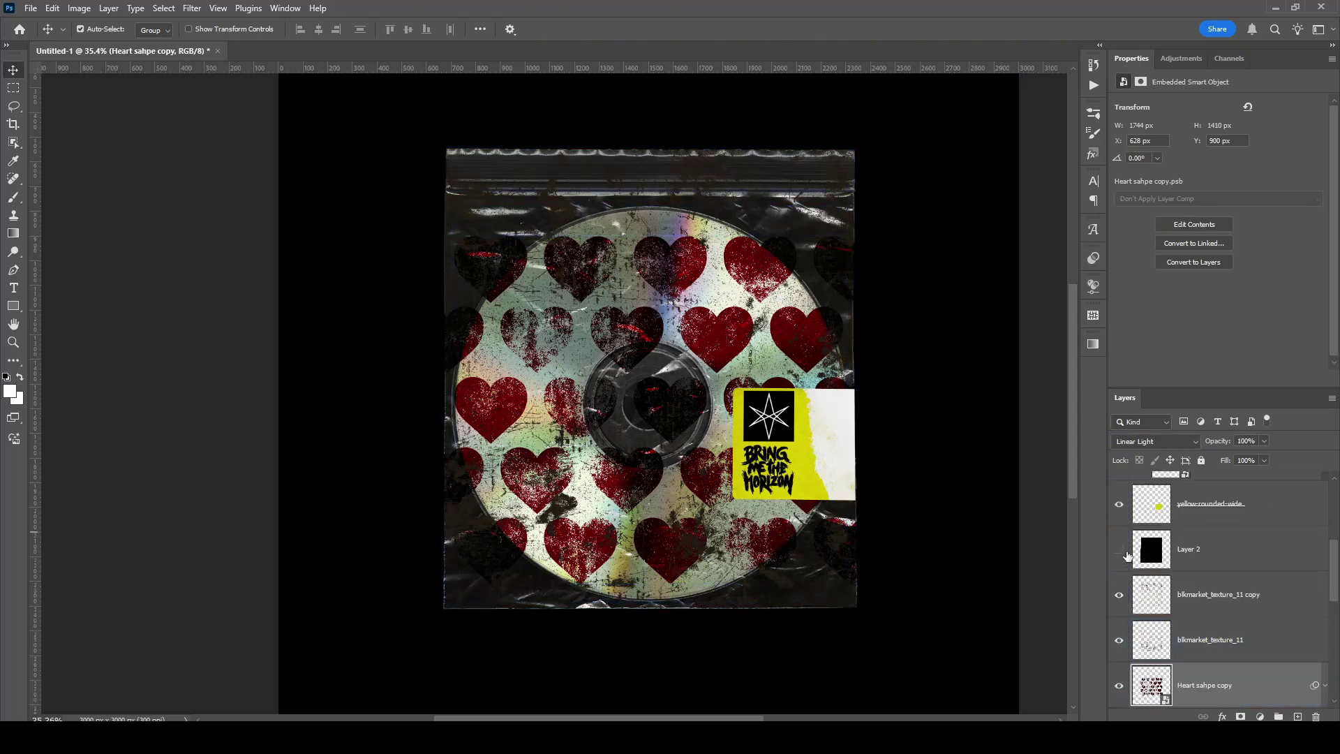
{"action": "left_click", "coordinate": [1119, 550]}
{"action": "left_click", "coordinate": [1215, 550]}
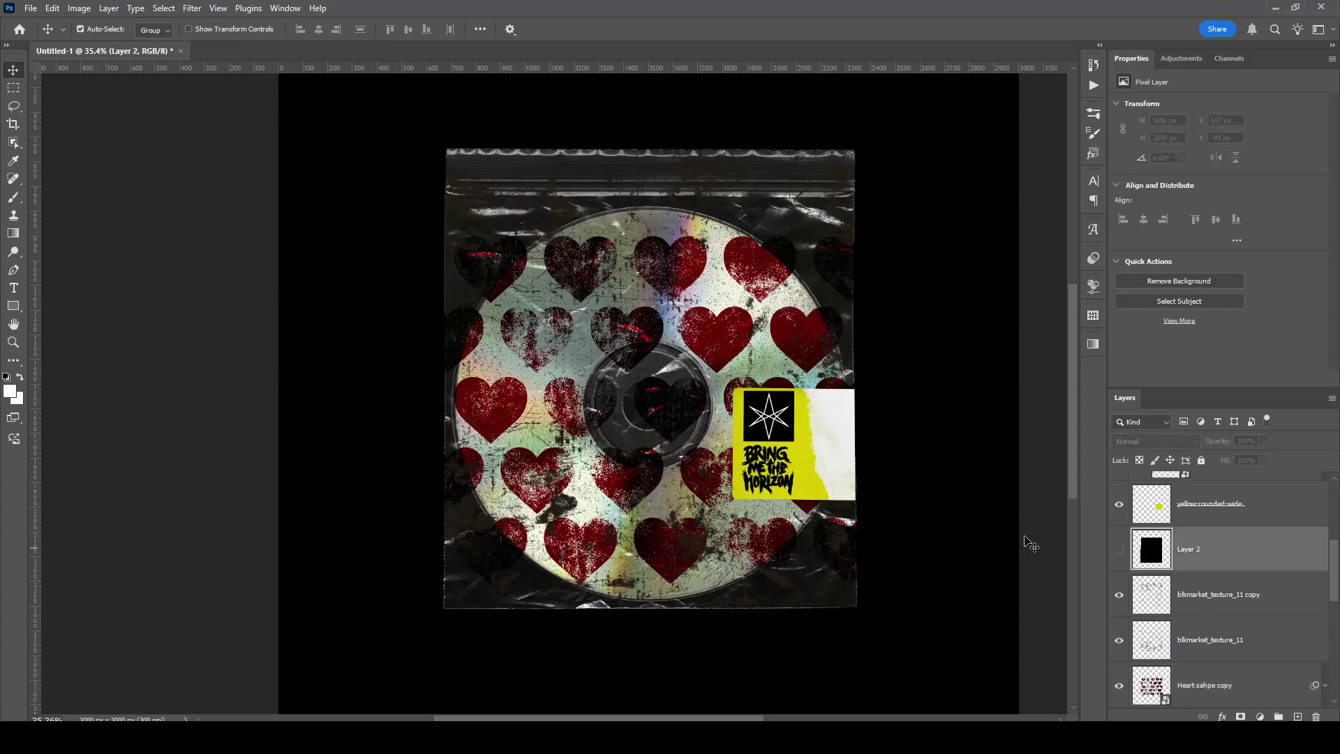
{"action": "key", "text": "Delete"}
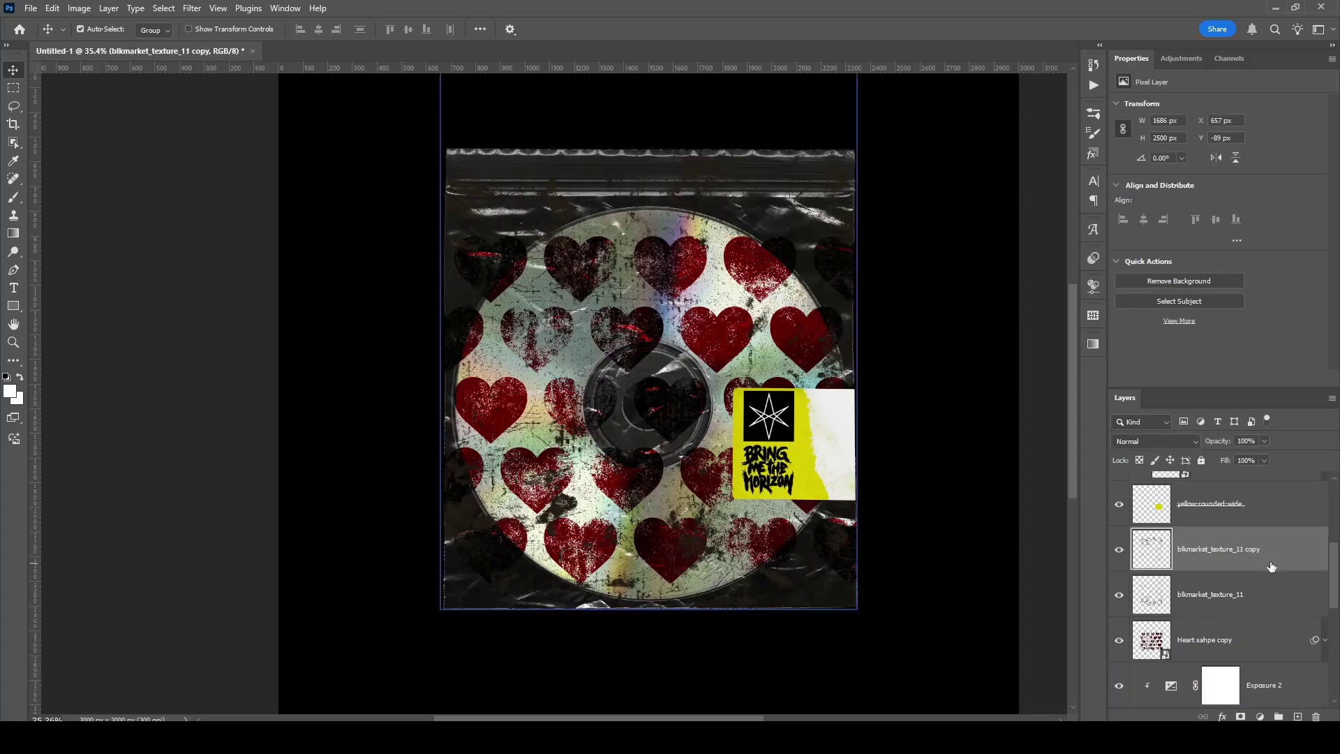
Show the reference artwork on Layer 1 and move it to the canvas's upper-left area for comparison.
{"action": "scroll", "coordinate": [1275, 562], "scroll_direction": "up", "scroll_amount": 5}
{"action": "left_click", "coordinate": [1119, 495]}
{"action": "left_click_drag", "start_coordinate": [869, 275], "coordinate": [681, 335]}
{"action": "key", "text": "alt+v"}
{"action": "left_click", "coordinate": [855, 370]}
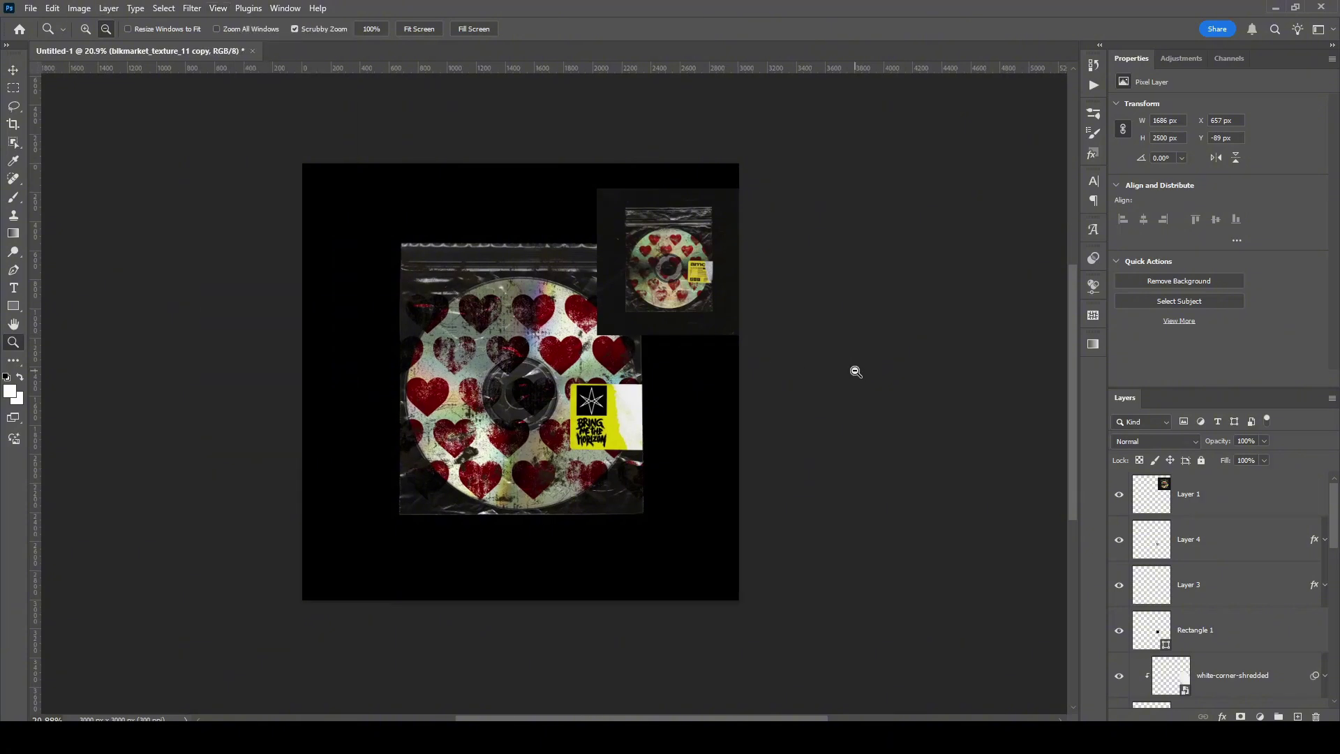
{"action": "double_click", "coordinate": [1227, 505]}
{"action": "left_click", "coordinate": [1272, 227]}
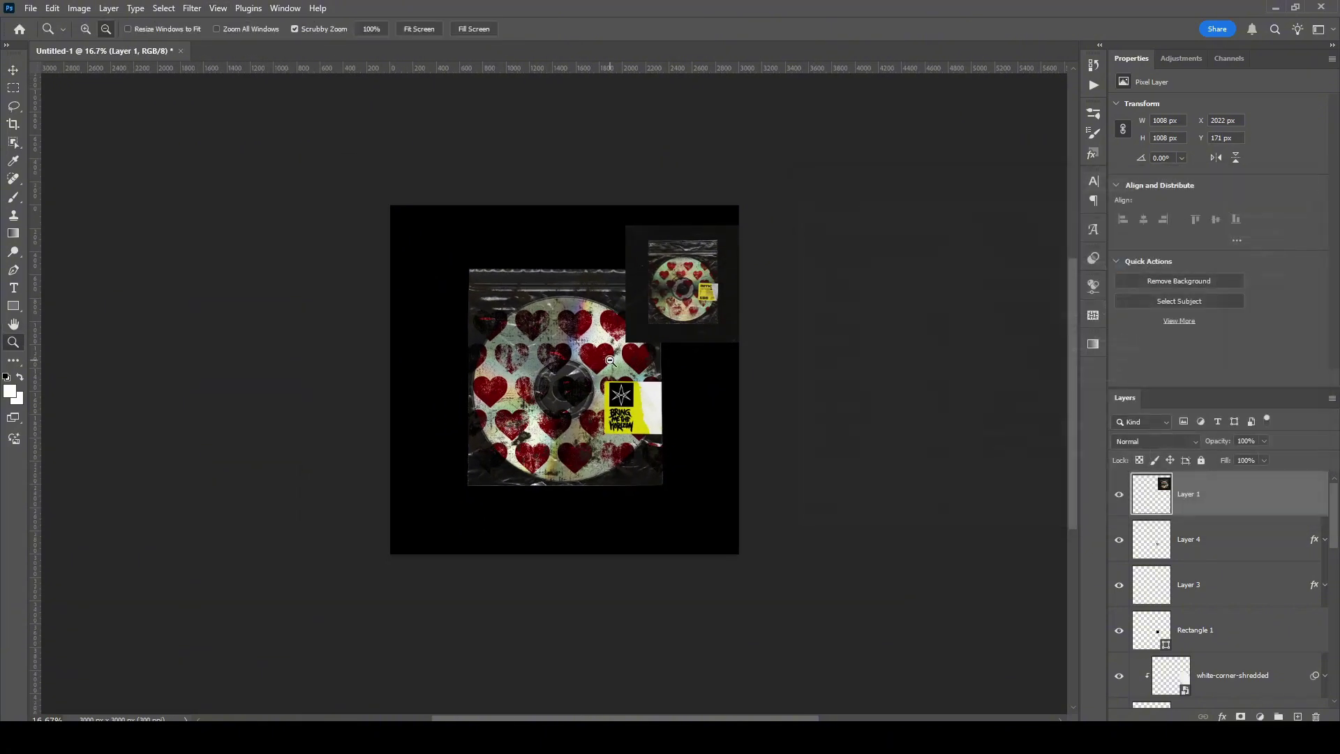
{"action": "left_click_drag", "start_coordinate": [607, 356], "coordinate": [794, 320]}
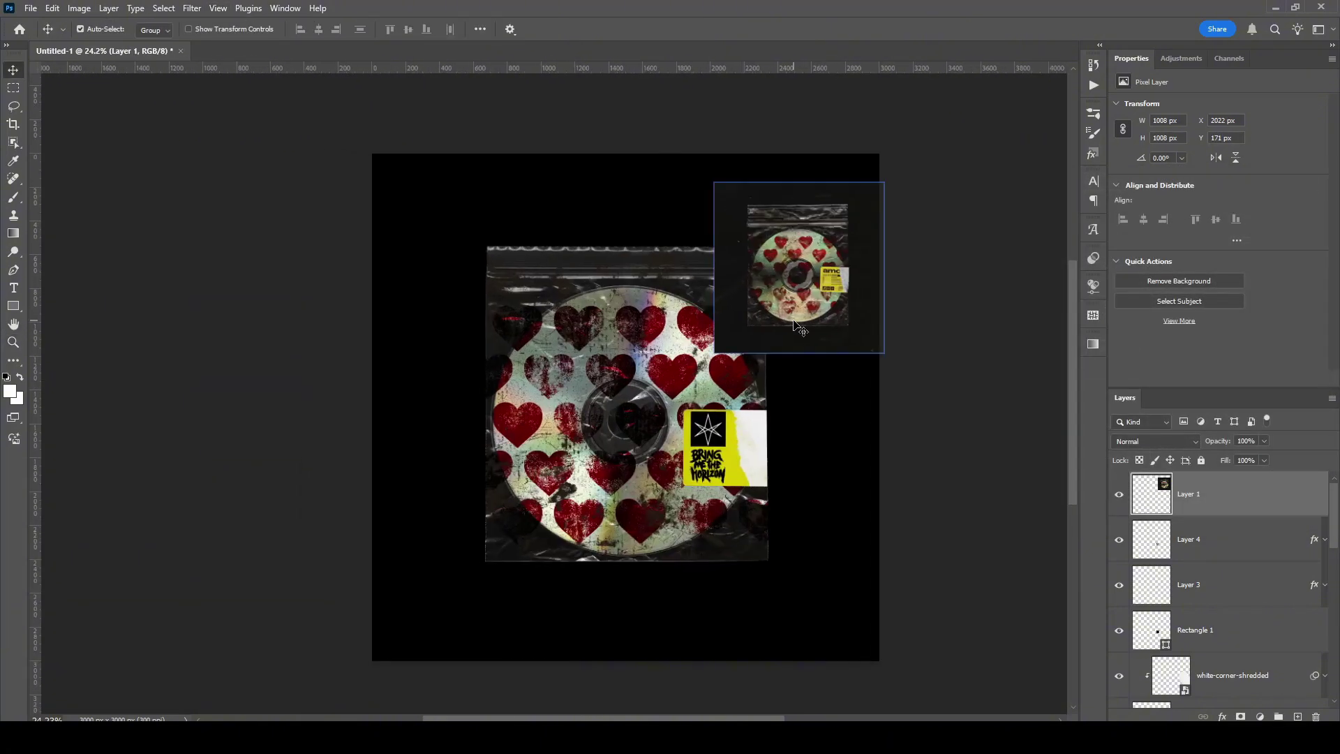
{"action": "left_click_drag", "start_coordinate": [810, 272], "coordinate": [520, 270]}
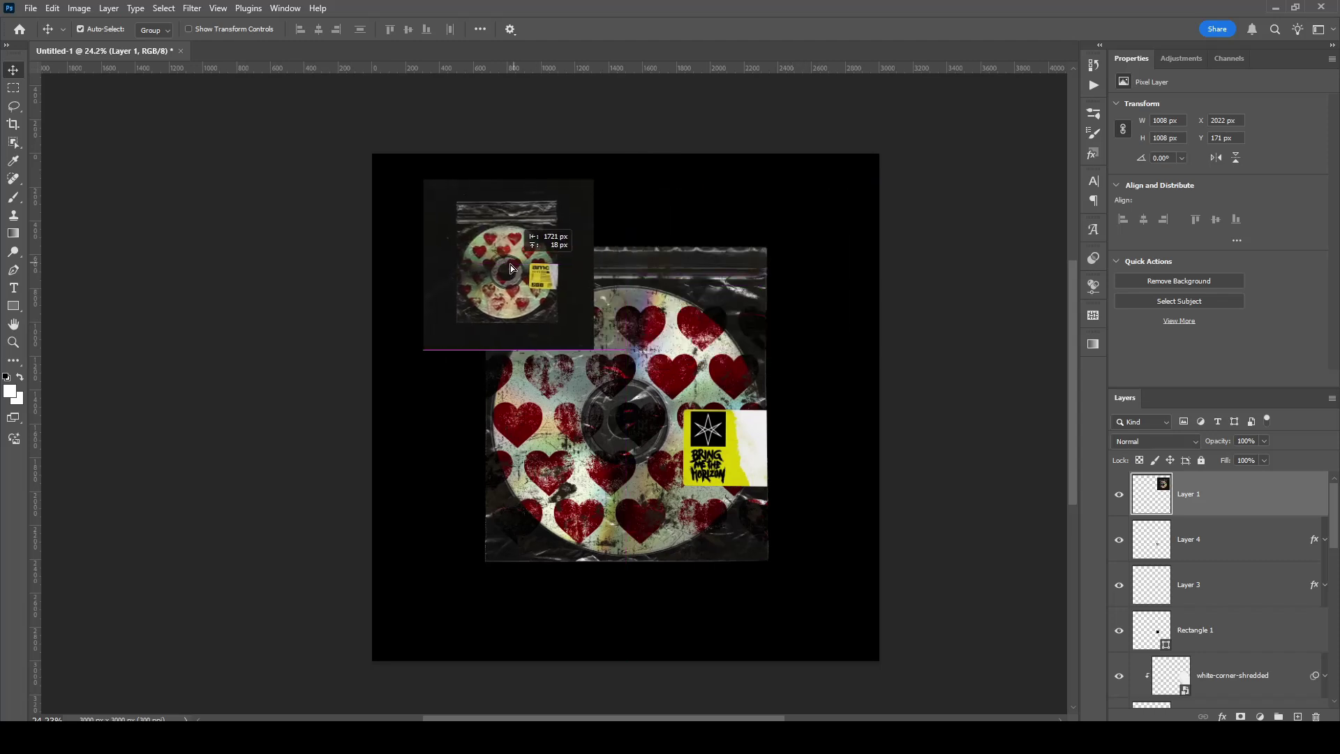
Hide Layer 1 and stamp all visible layers into a new merged layer beneath it.
{"action": "left_click", "coordinate": [1118, 494]}
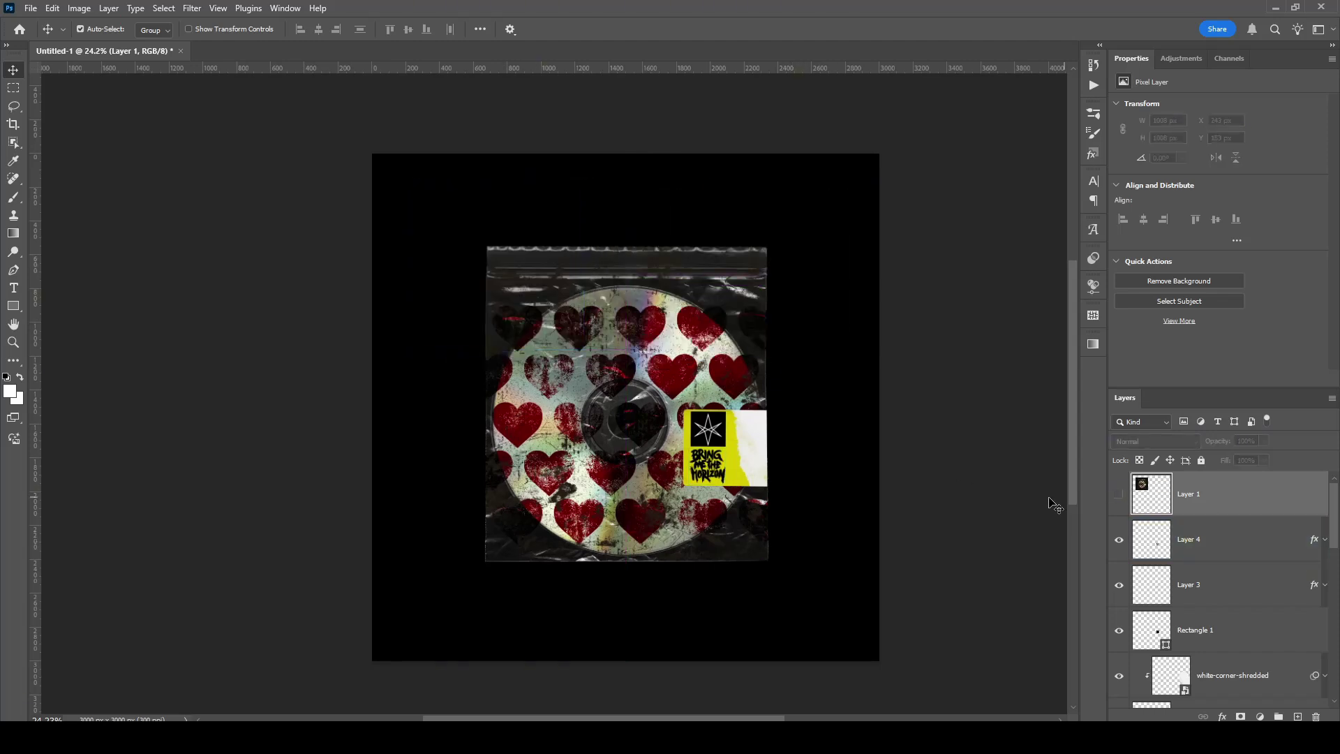
{"action": "left_click", "coordinate": [933, 495]}
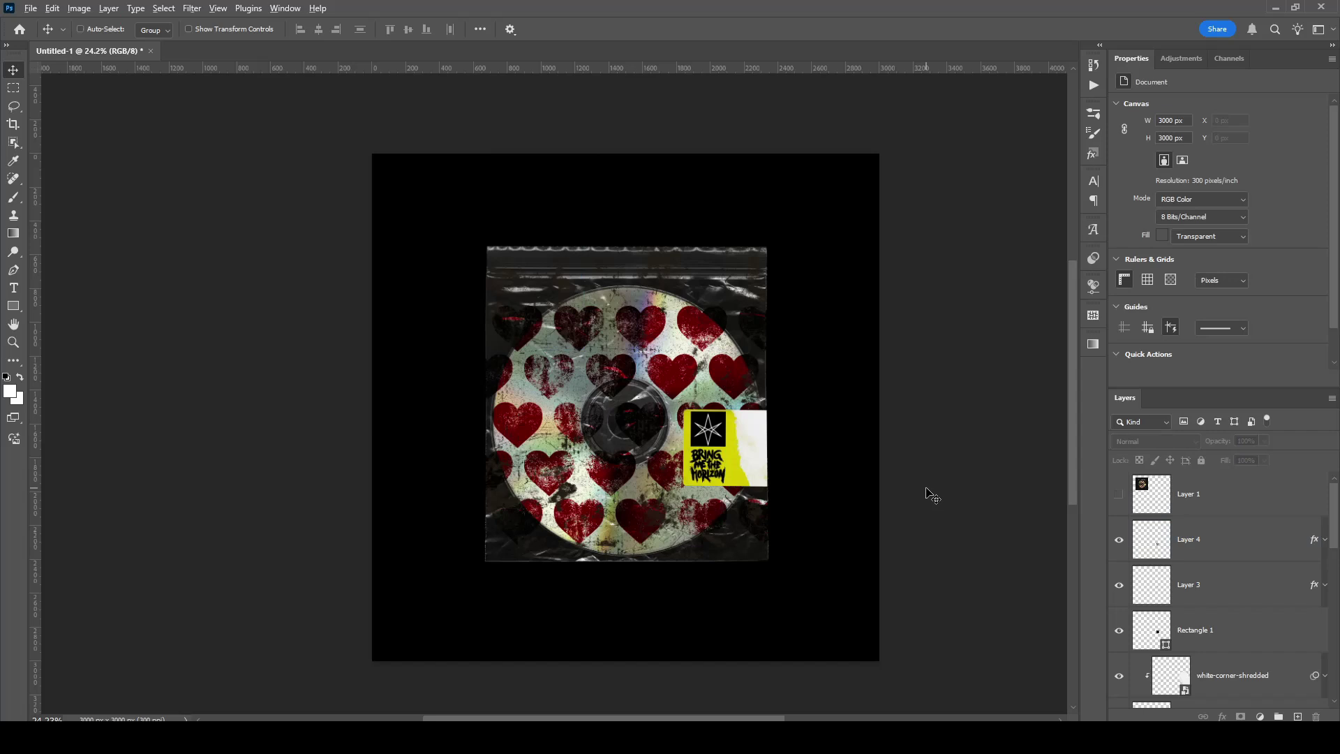
{"action": "key", "text": "ctrl+shift+alt+e"}
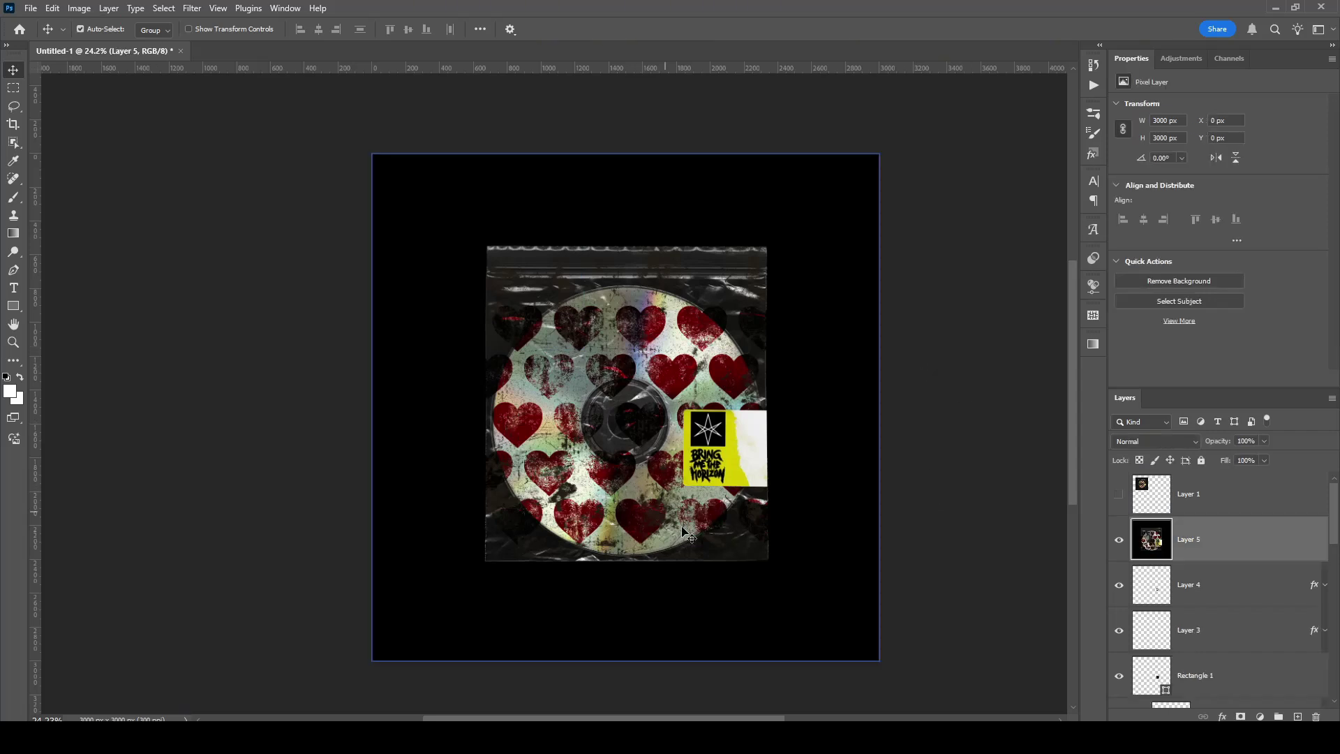
Show Layer 1 again and move the reference into the canvas's upper-left corner at X 0 px, Y 0 px.
{"action": "scroll", "coordinate": [689, 535], "scroll_direction": "down", "scroll_amount": 1}
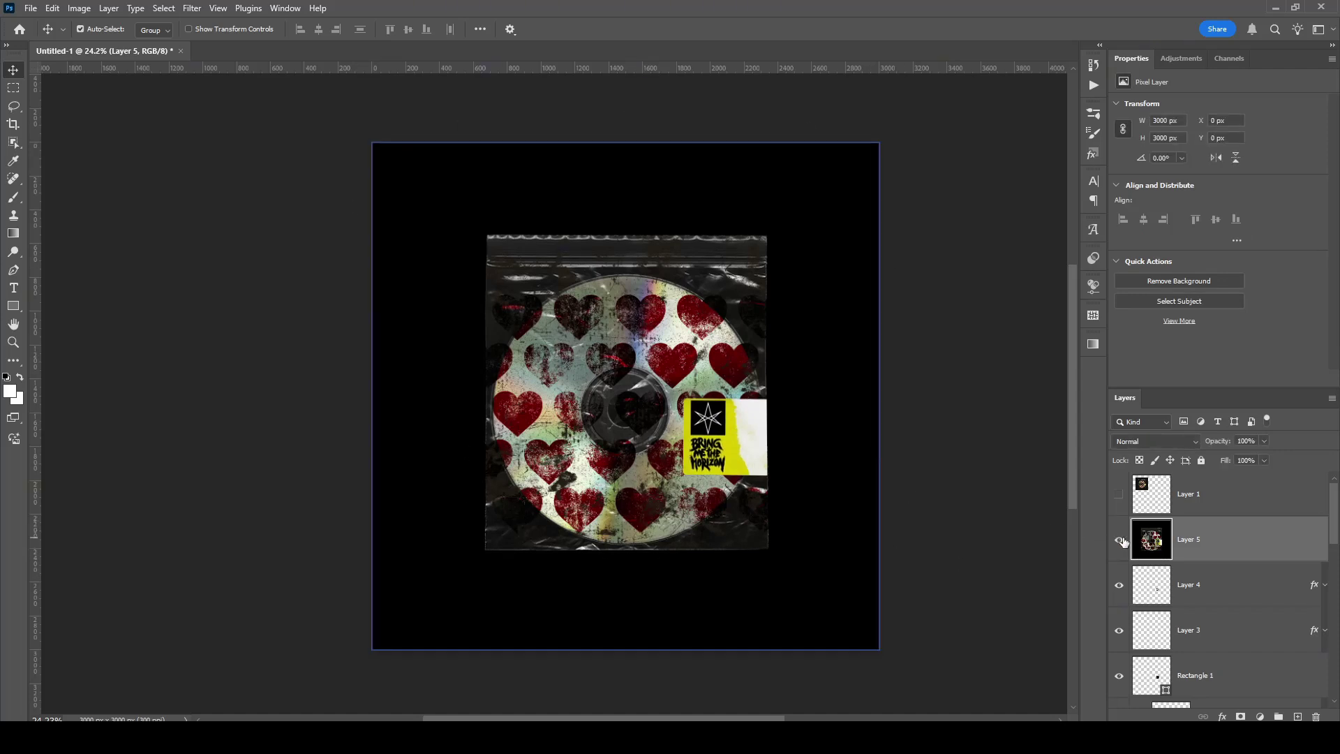
{"action": "left_click", "coordinate": [1119, 494]}
{"action": "left_click_drag", "start_coordinate": [550, 258], "coordinate": [507, 232]}
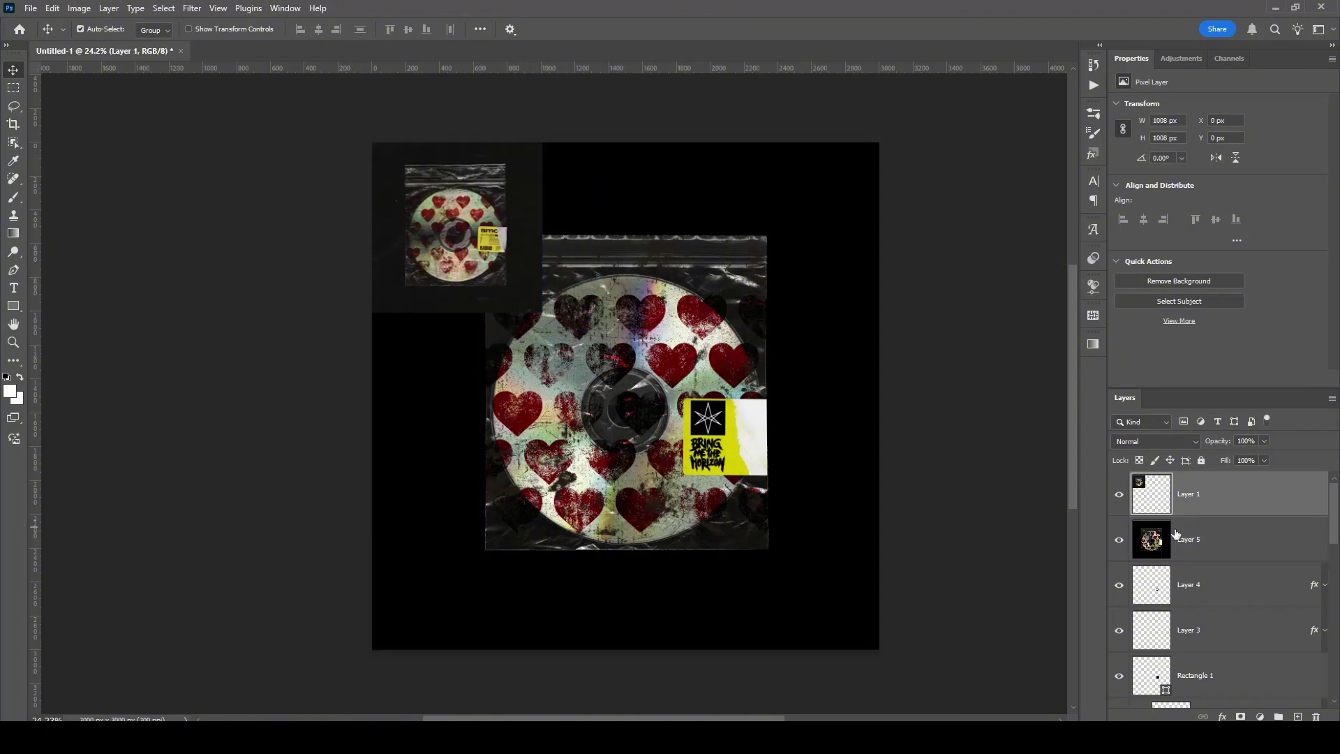
Convert the merged Layer 5 to a smart object and open the Camera Raw filter for it.
{"action": "right_click", "coordinate": [1249, 543]}
{"action": "left_click", "coordinate": [1235, 437]}
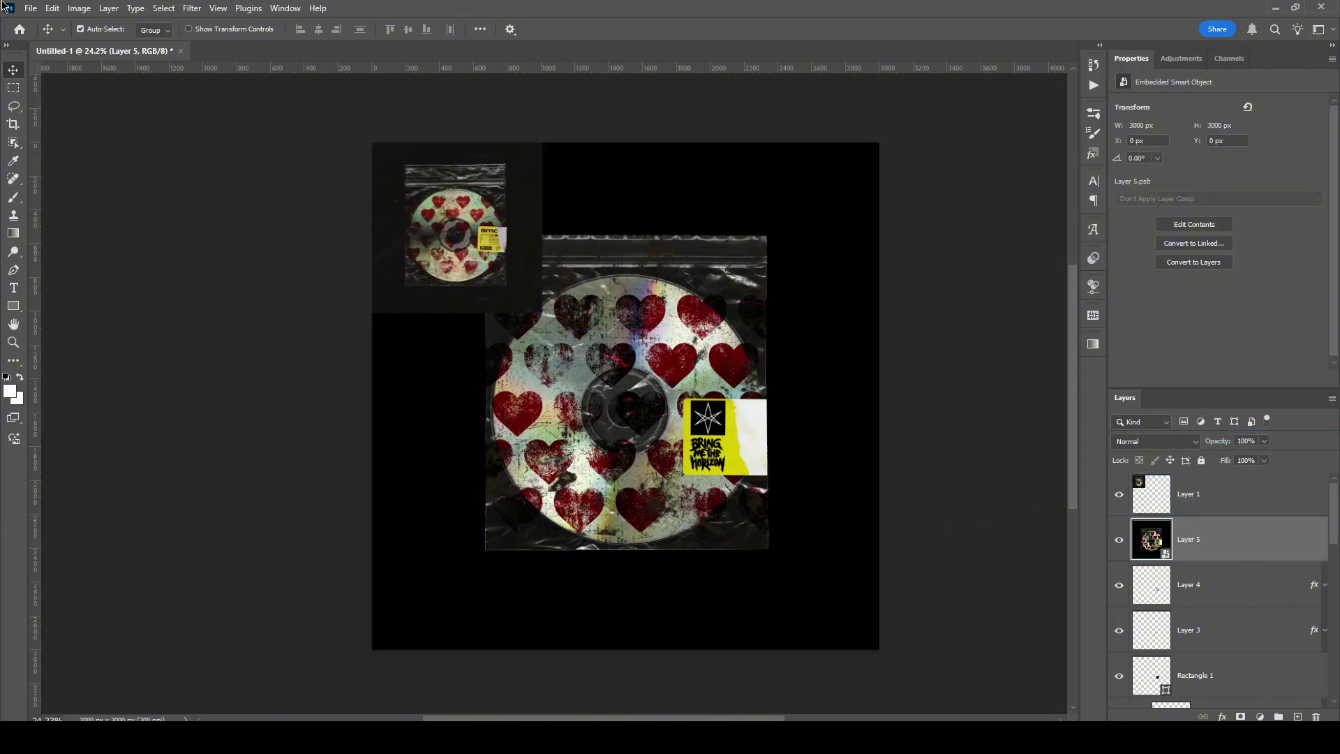
{"action": "left_click", "coordinate": [198, 6]}
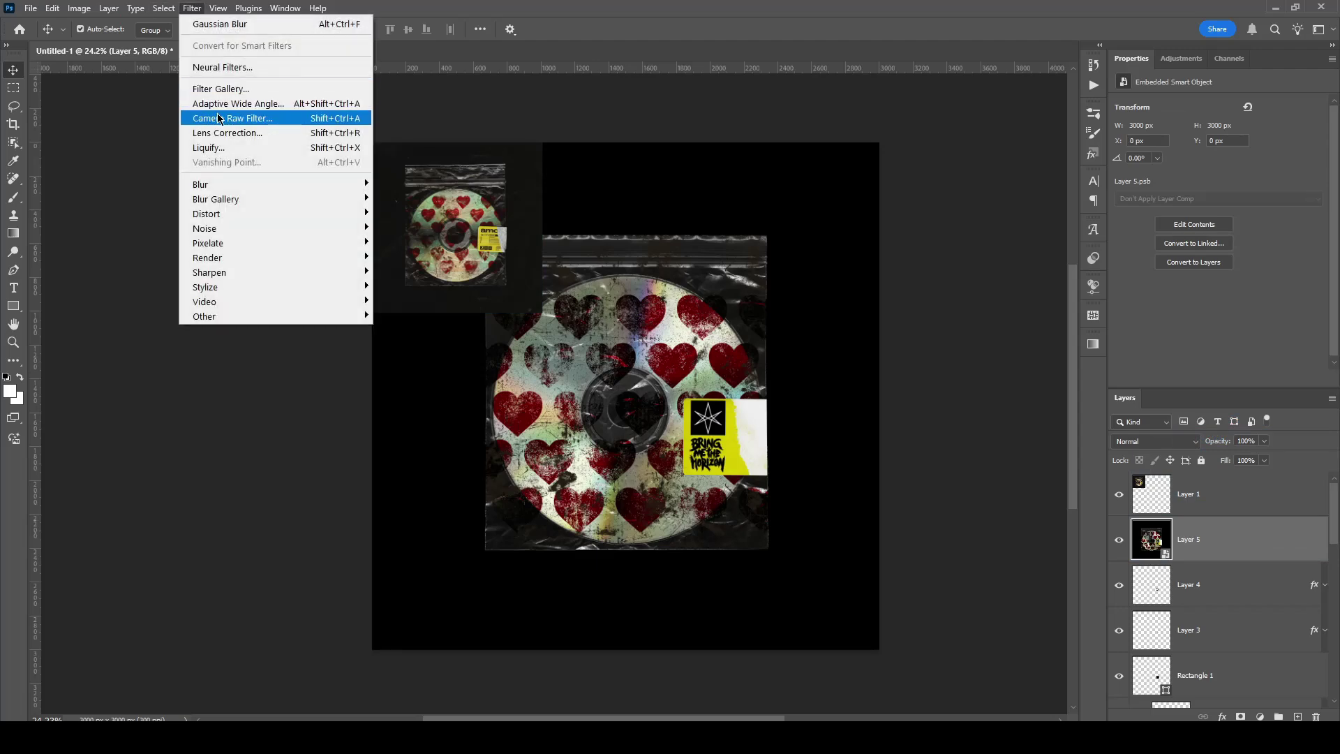
{"action": "left_click", "coordinate": [220, 119]}
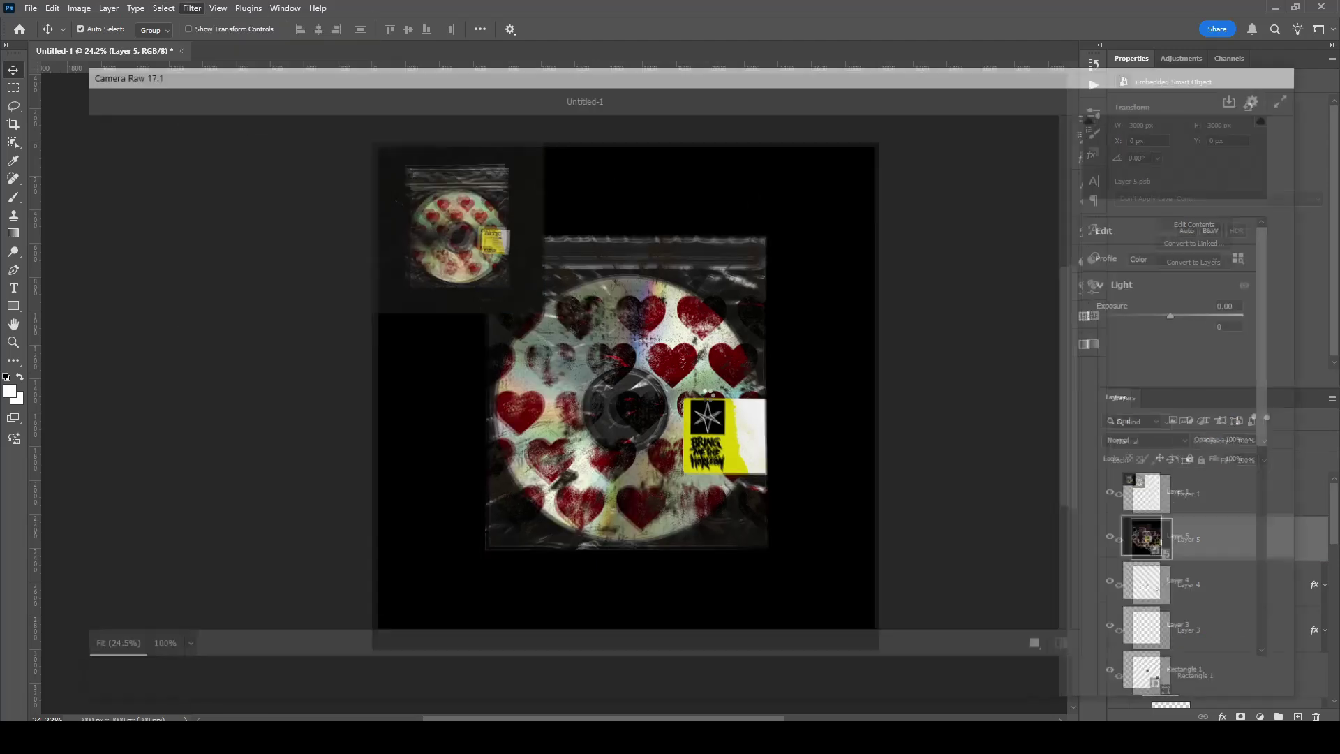
Apply Camera Raw adjustments with exposure +0.35, contrast +44, whites +28, blacks -22, temperature +7 and tint -12.
{"action": "scroll", "coordinate": [631, 337], "scroll_direction": "down", "scroll_amount": 2}
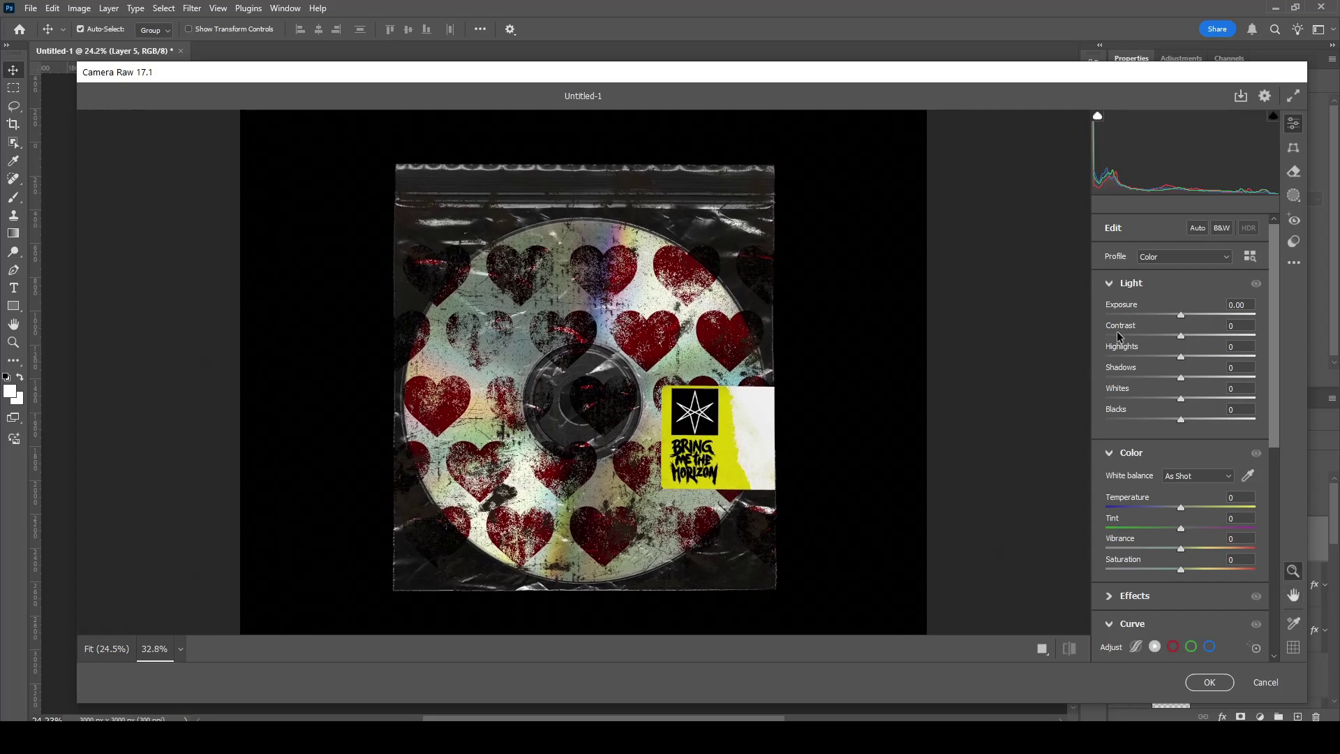
{"action": "left_click", "coordinate": [1184, 316]}
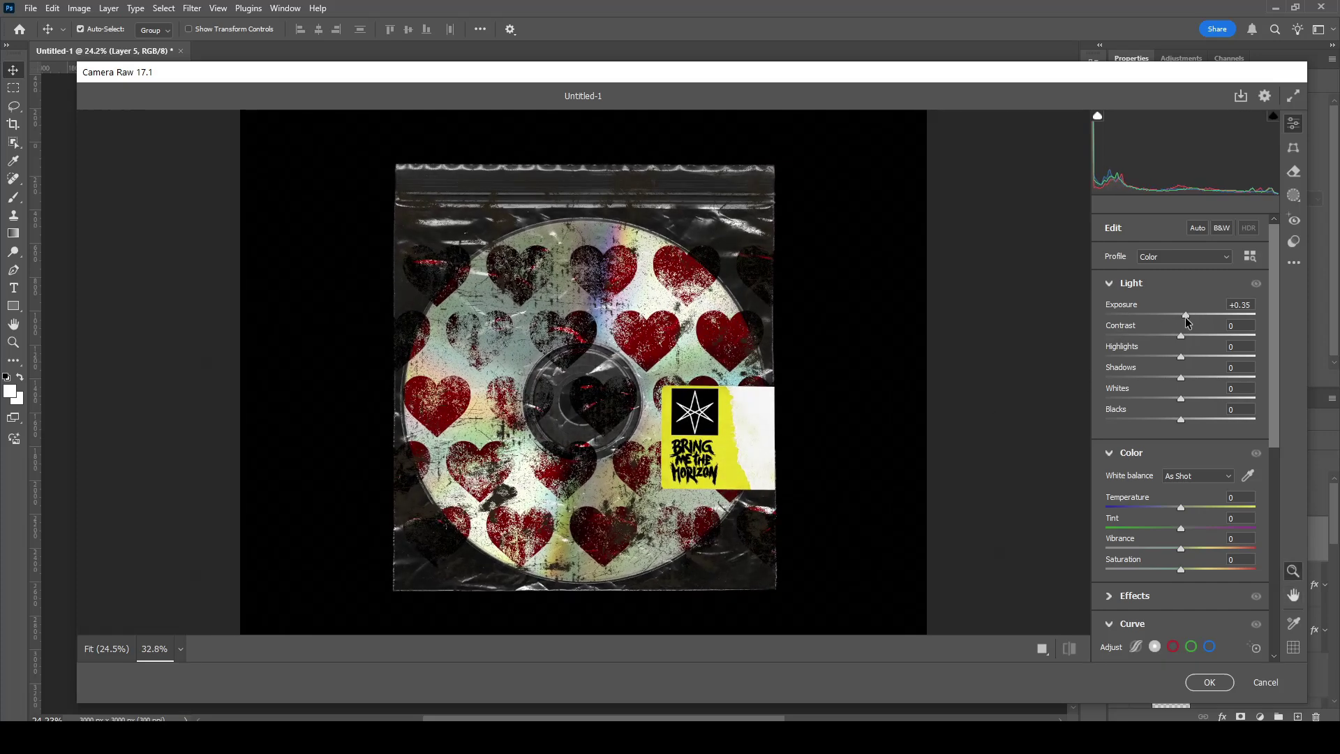
{"action": "left_click_drag", "start_coordinate": [1182, 337], "coordinate": [1214, 337]}
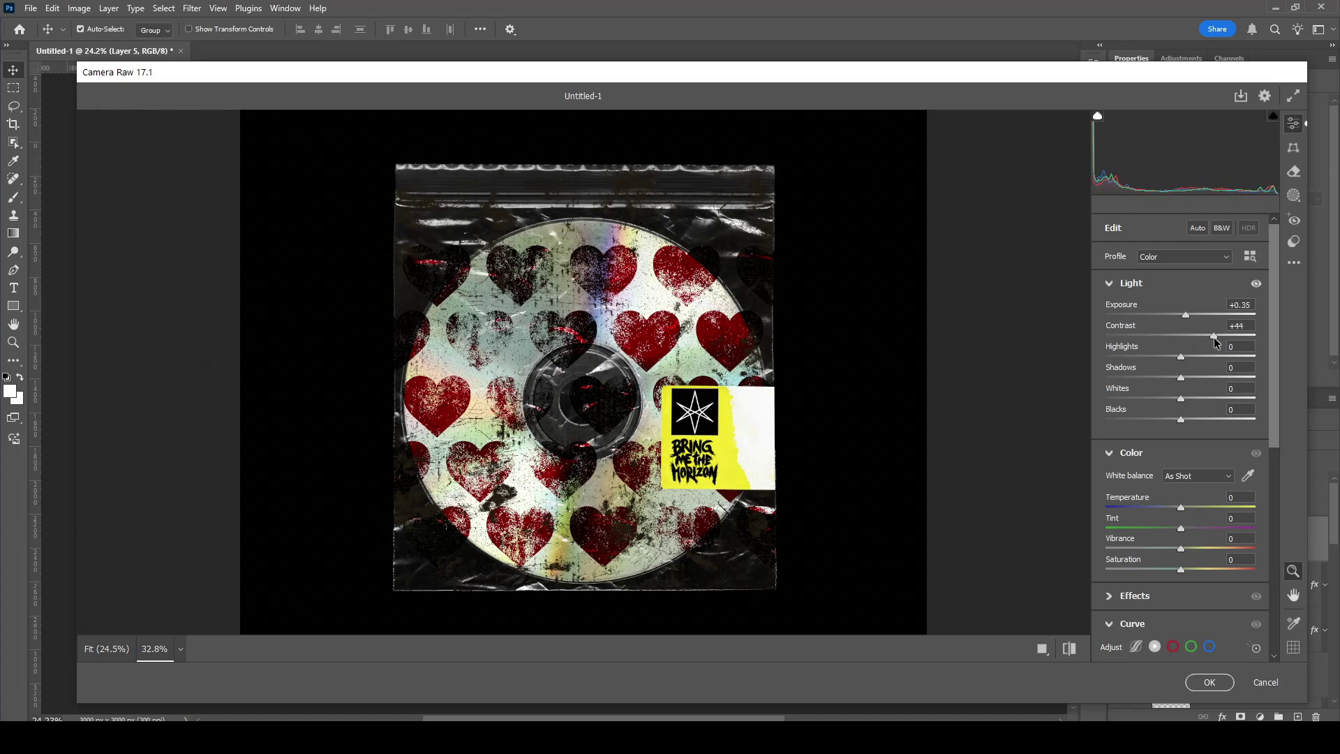
{"action": "left_click_drag", "start_coordinate": [1181, 358], "coordinate": [1169, 358]}
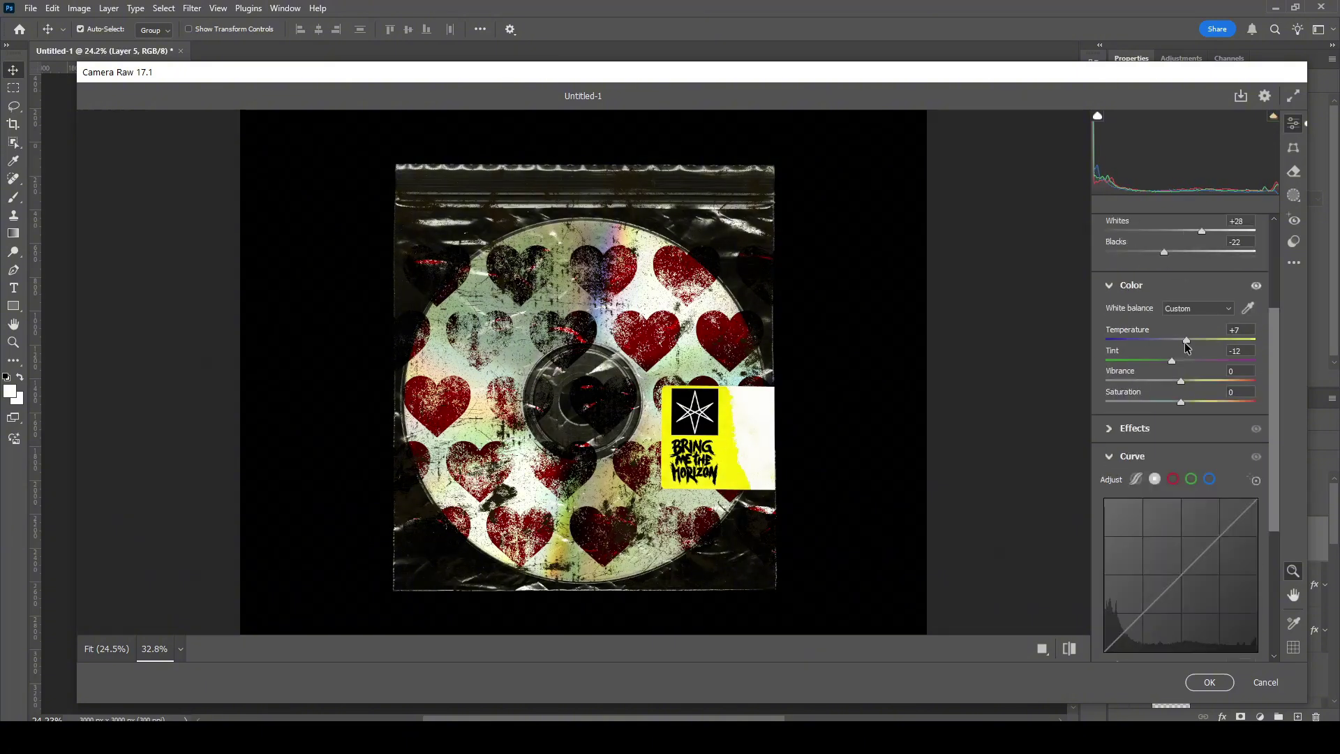
{"action": "left_click", "coordinate": [1256, 284]}
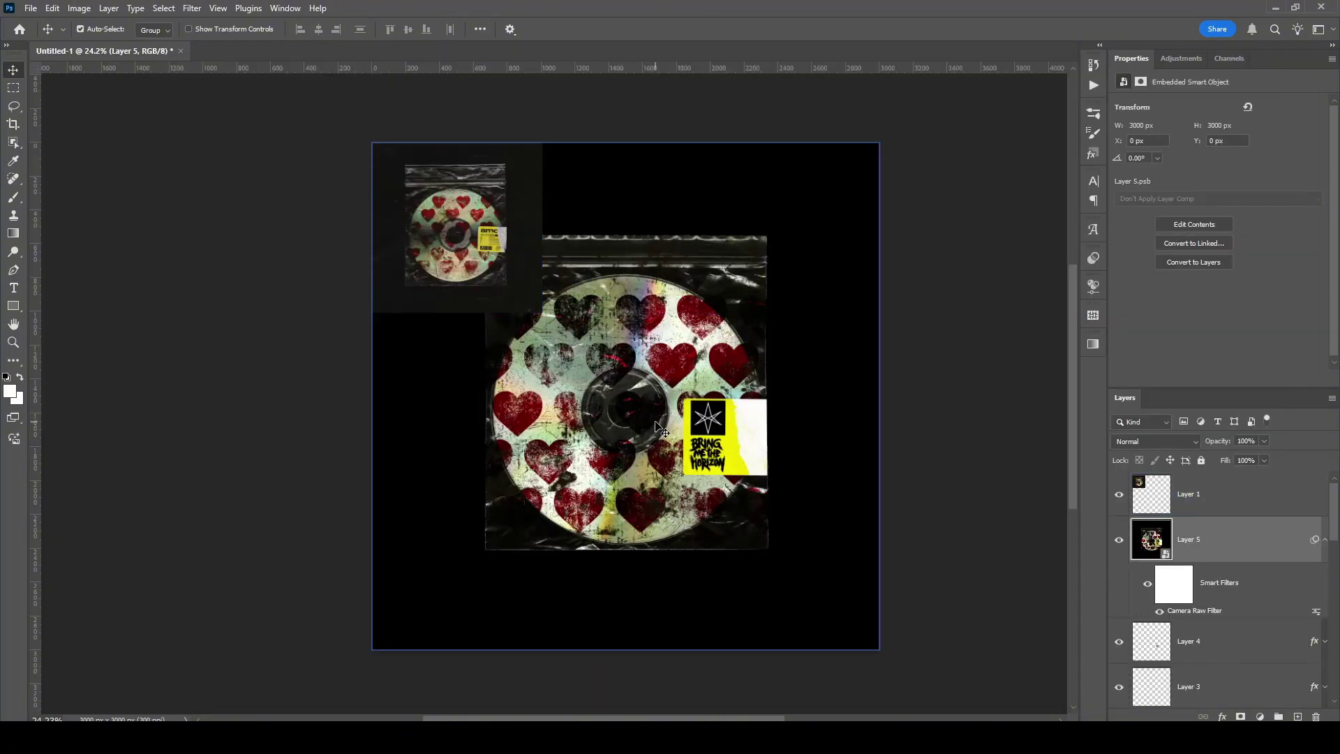
Place the wrinkled black plastic texture 2.jpg directly above Layer 5 and preview blend modes for it.
{"action": "scroll", "coordinate": [501, 304], "scroll_direction": "up", "scroll_amount": 1}
{"action": "left_click_drag", "start_coordinate": [513, 285], "coordinate": [490, 265]}
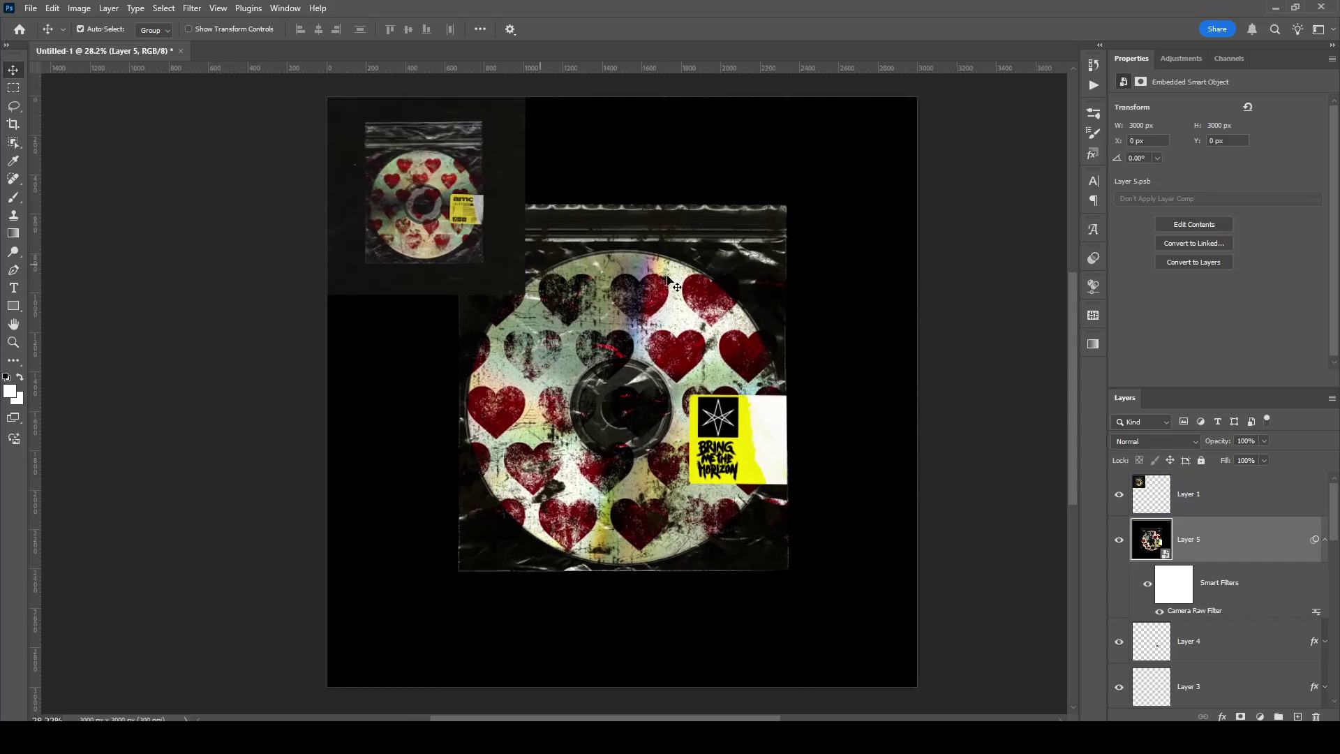
{"action": "left_click_drag", "start_coordinate": [429, 145], "coordinate": [724, 222]}
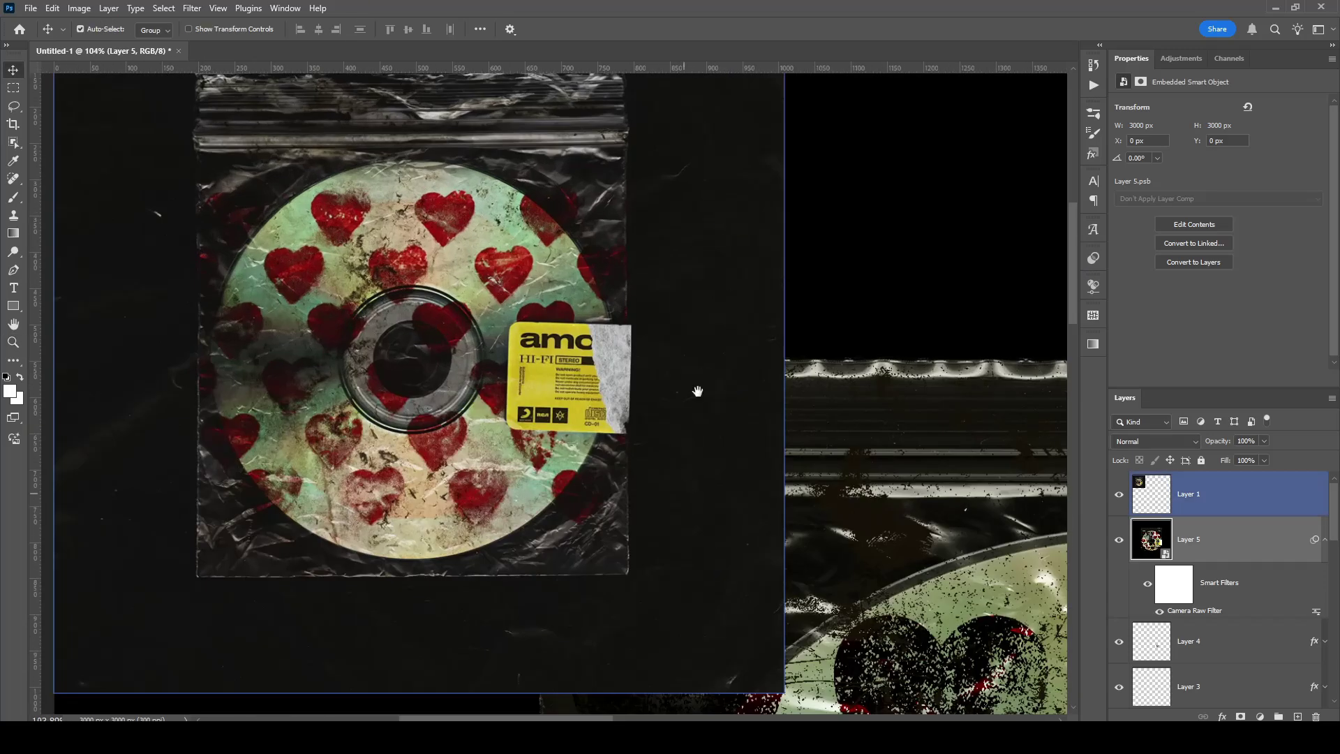
{"action": "left_click_drag", "start_coordinate": [697, 392], "coordinate": [810, 619]}
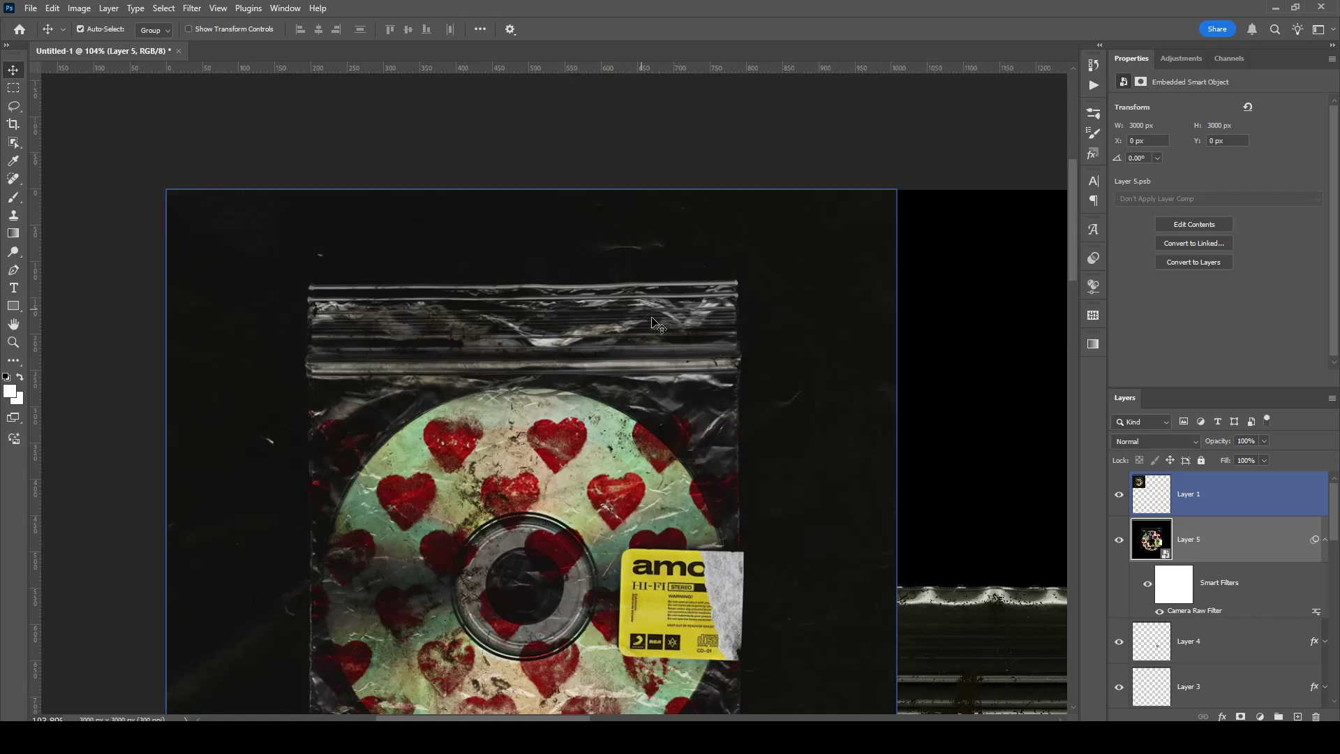
{"action": "left_click_drag", "start_coordinate": [680, 372], "coordinate": [358, 161]}
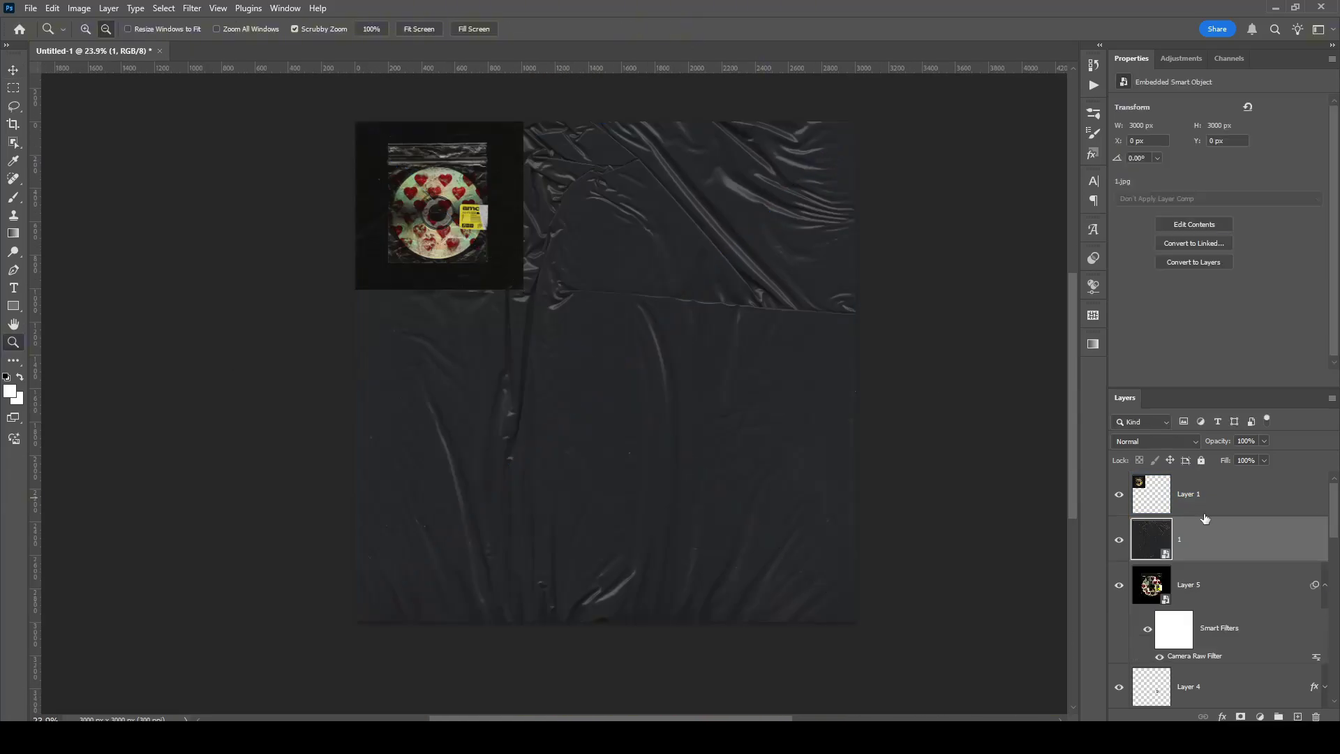
{"action": "left_click", "coordinate": [1146, 440]}
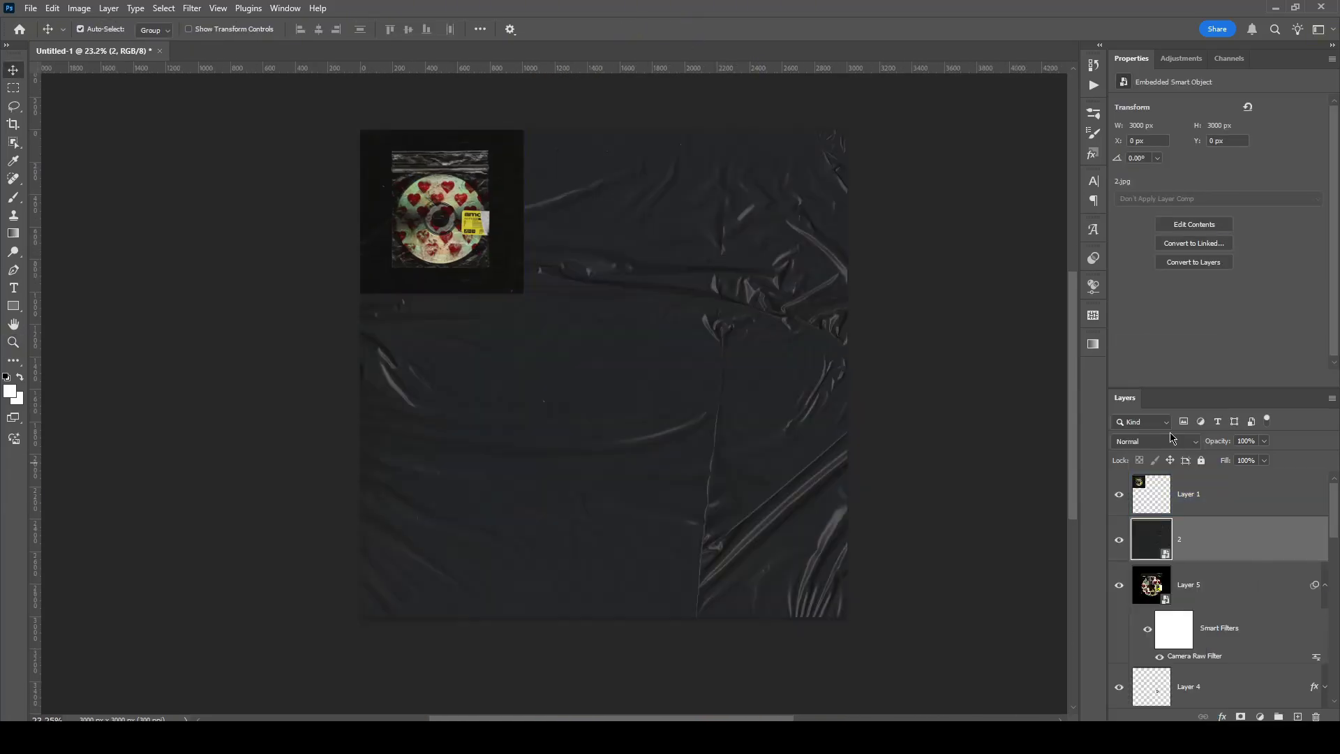
{"action": "left_click", "coordinate": [1172, 438]}
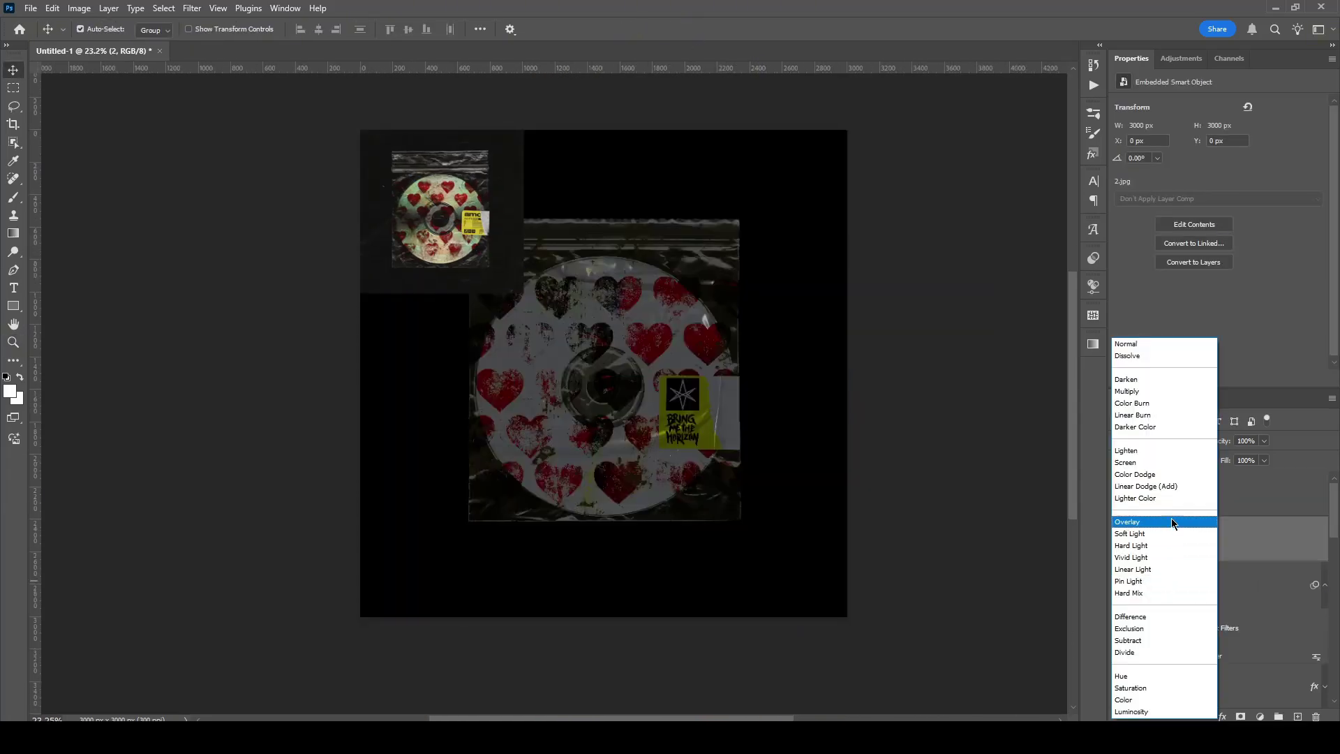
{"action": "left_click", "coordinate": [1274, 559]}
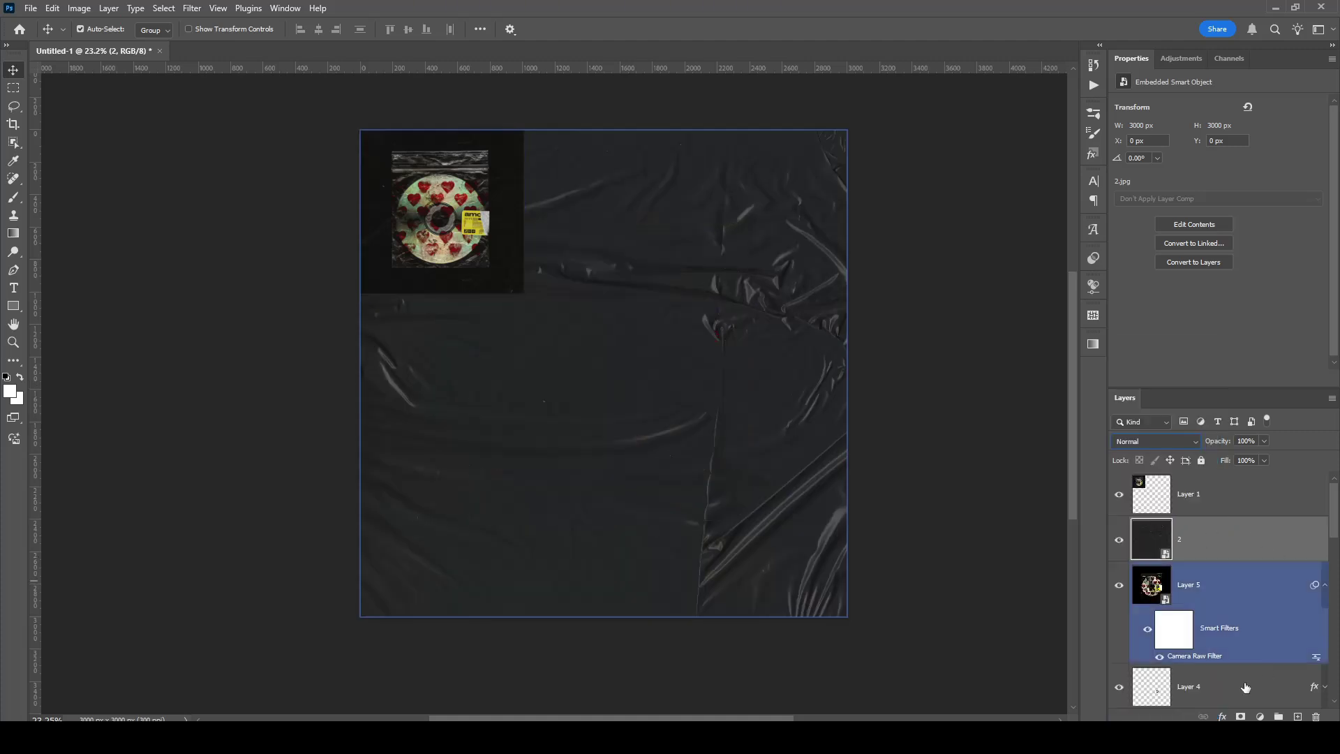
Add an Exposure adjustment clipped to plastic texture 2, adjust its tones, and blend the texture over the artwork.
{"action": "left_click", "coordinate": [1260, 716]}
{"action": "left_click", "coordinate": [1270, 550]}
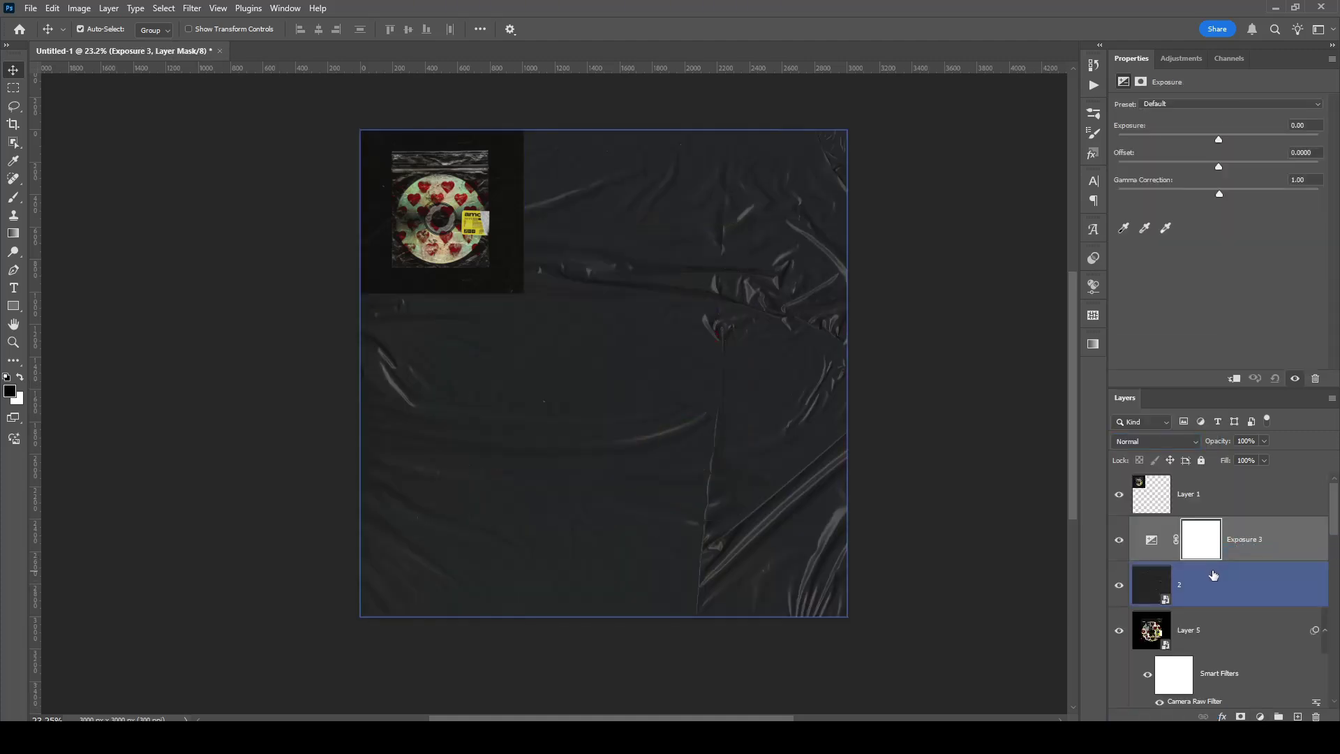
{"action": "key", "text": "ctrl+alt+g"}
{"action": "left_click_drag", "start_coordinate": [1219, 167], "coordinate": [1258, 198]}
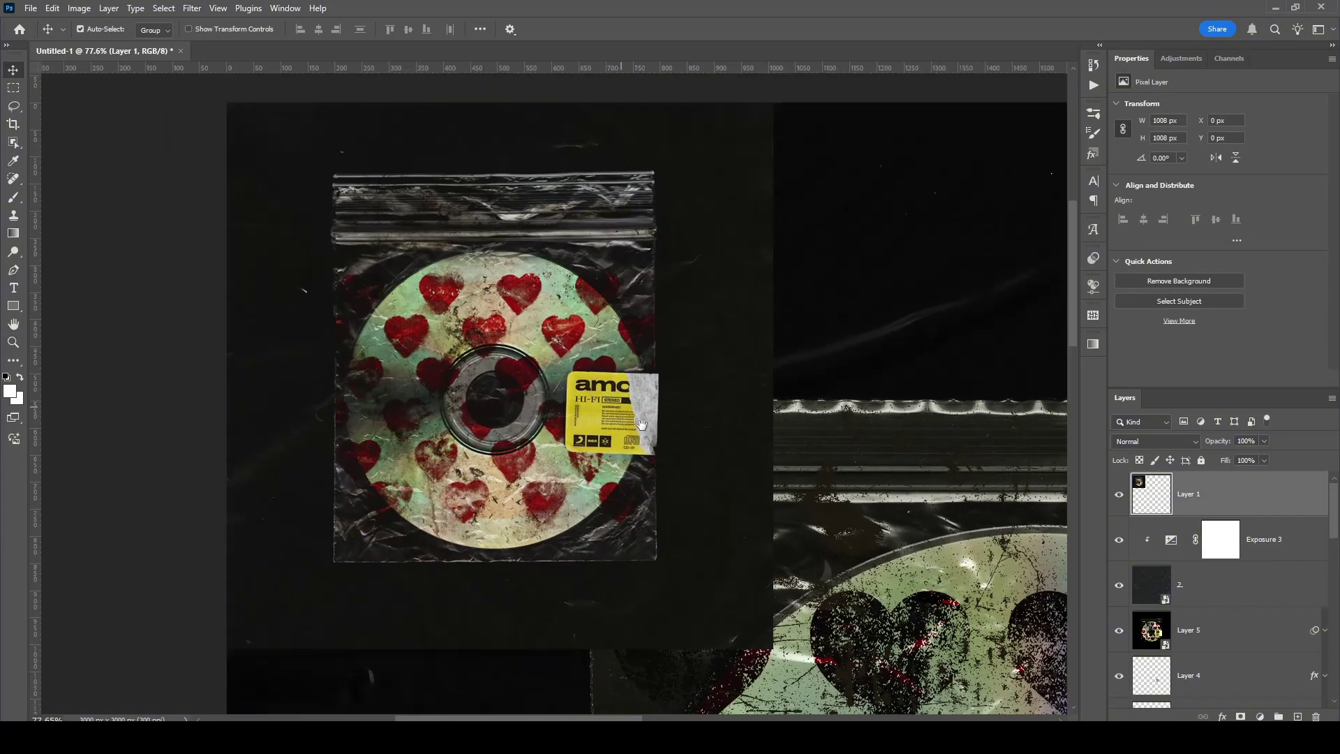
Compare the artwork with the reference on Layer 1, then hide Layer 1 and deselect all layers.
{"action": "left_click_drag", "start_coordinate": [641, 424], "coordinate": [679, 455]}
{"action": "left_click", "coordinate": [863, 466]}
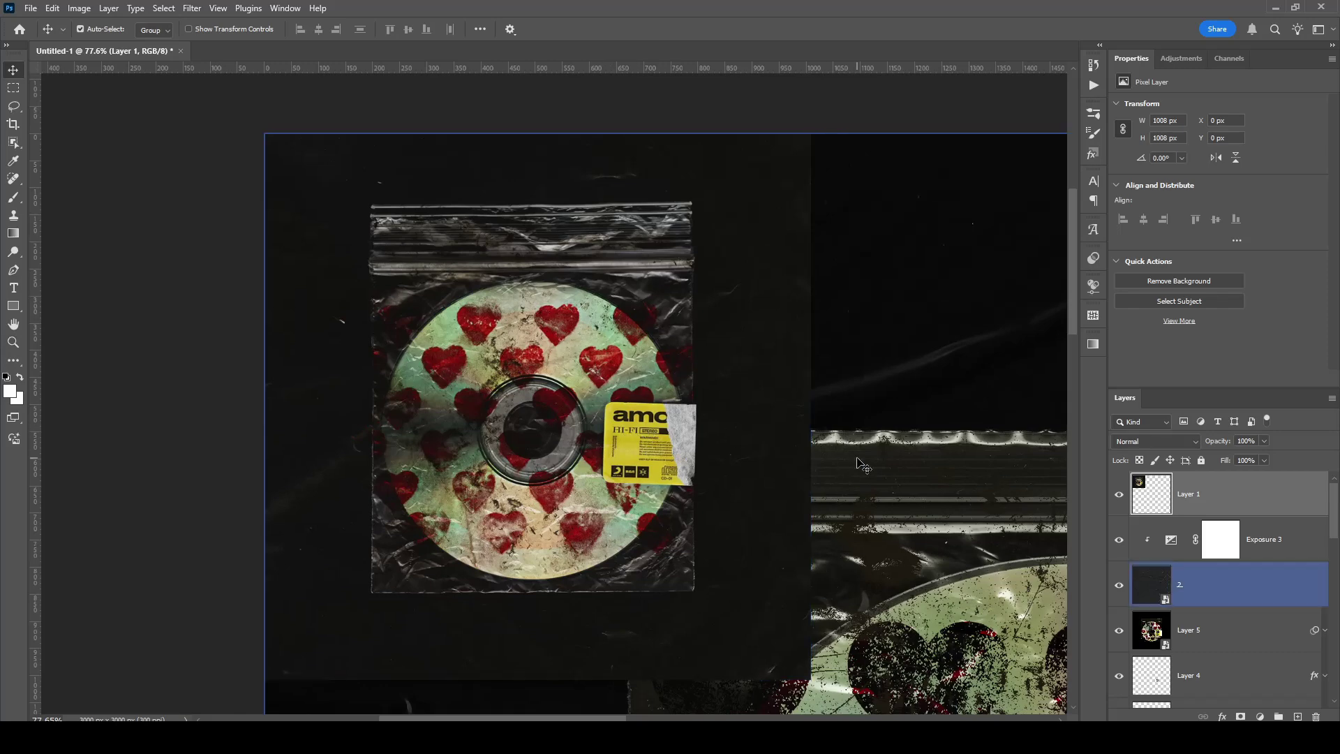
{"action": "left_click", "coordinate": [1119, 494]}
{"action": "key", "text": "ctrl+0"}
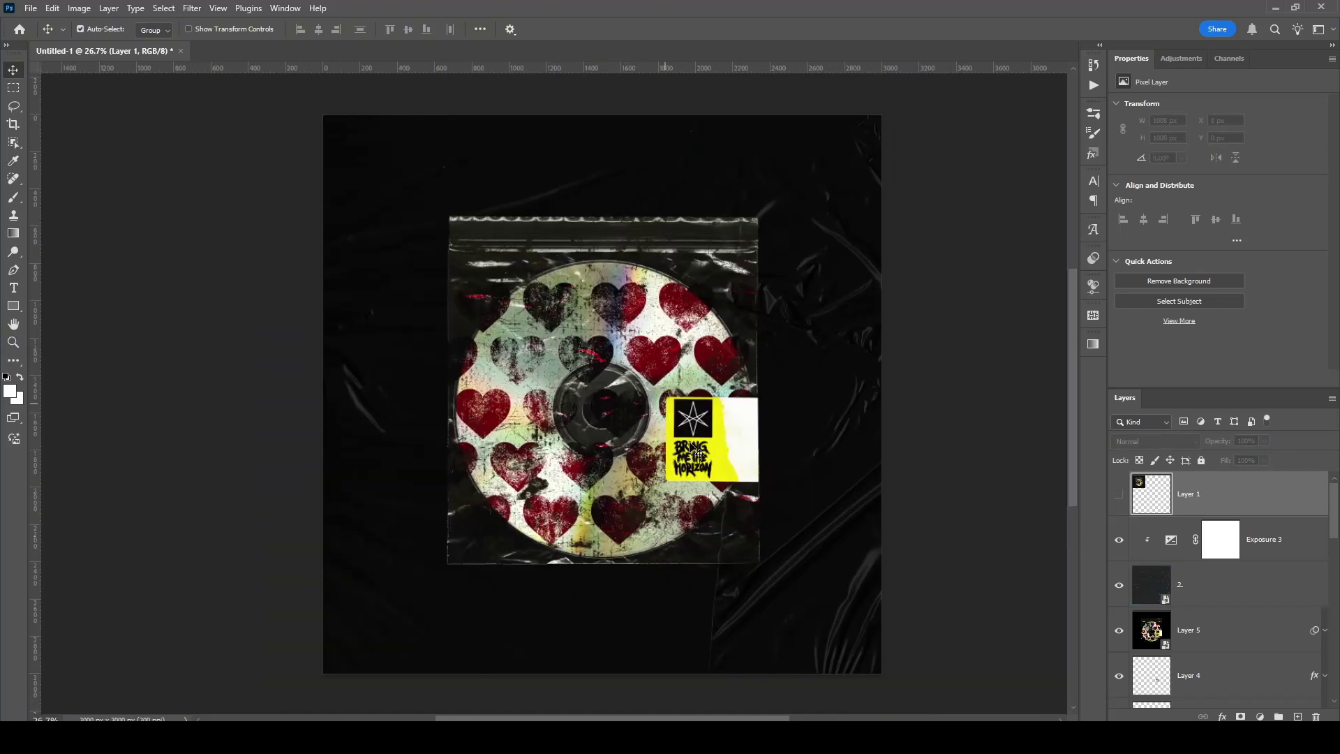
{"action": "left_click", "coordinate": [981, 545]}
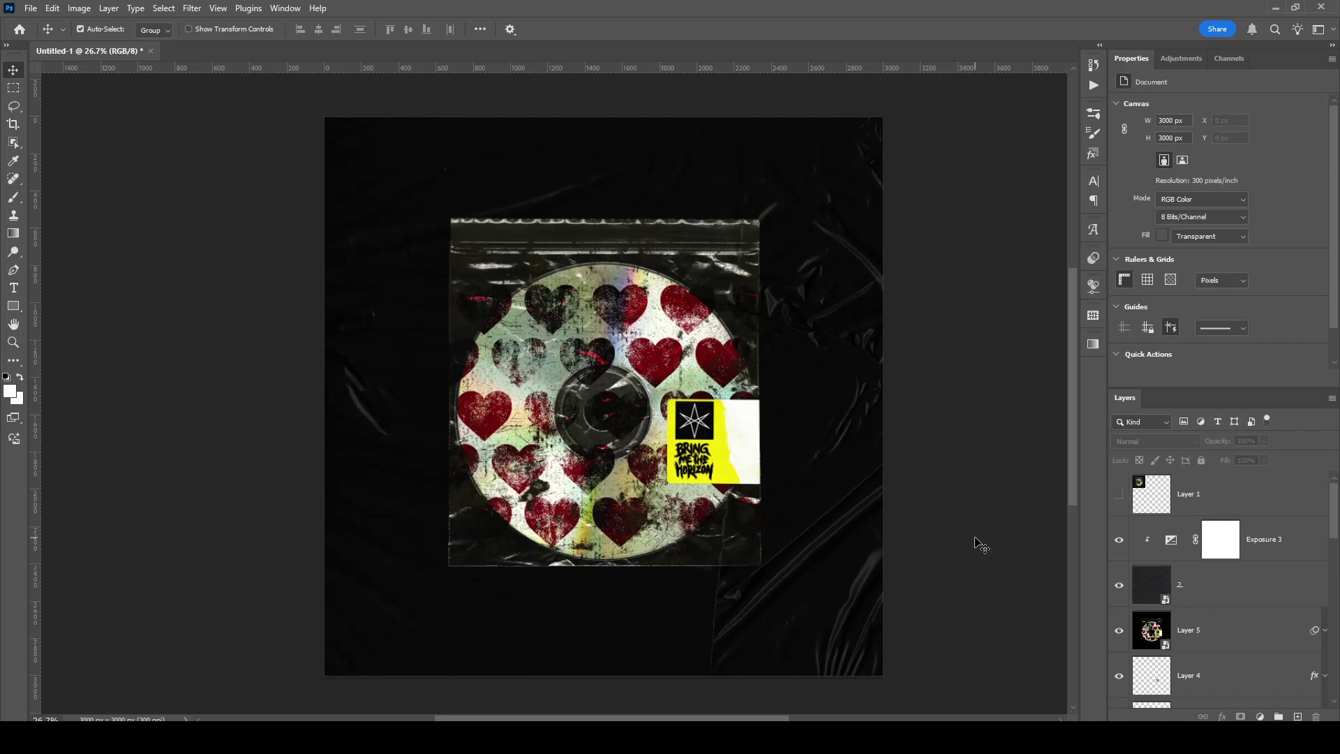